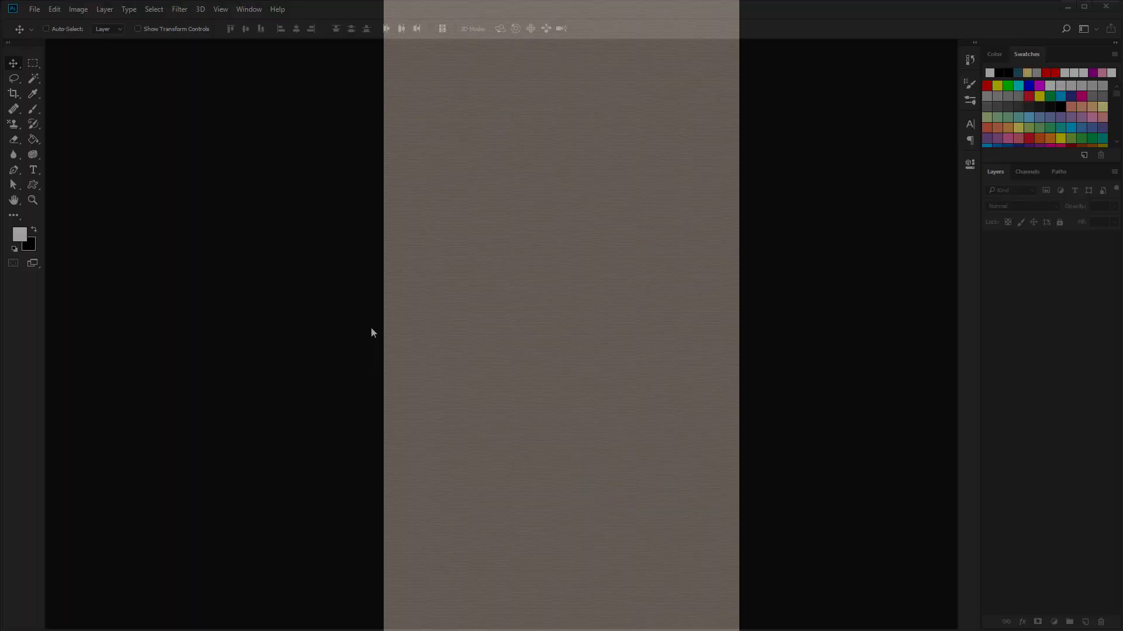
Create a new 1080 × 1920 px portrait document at 300 ppi
click(34, 8)
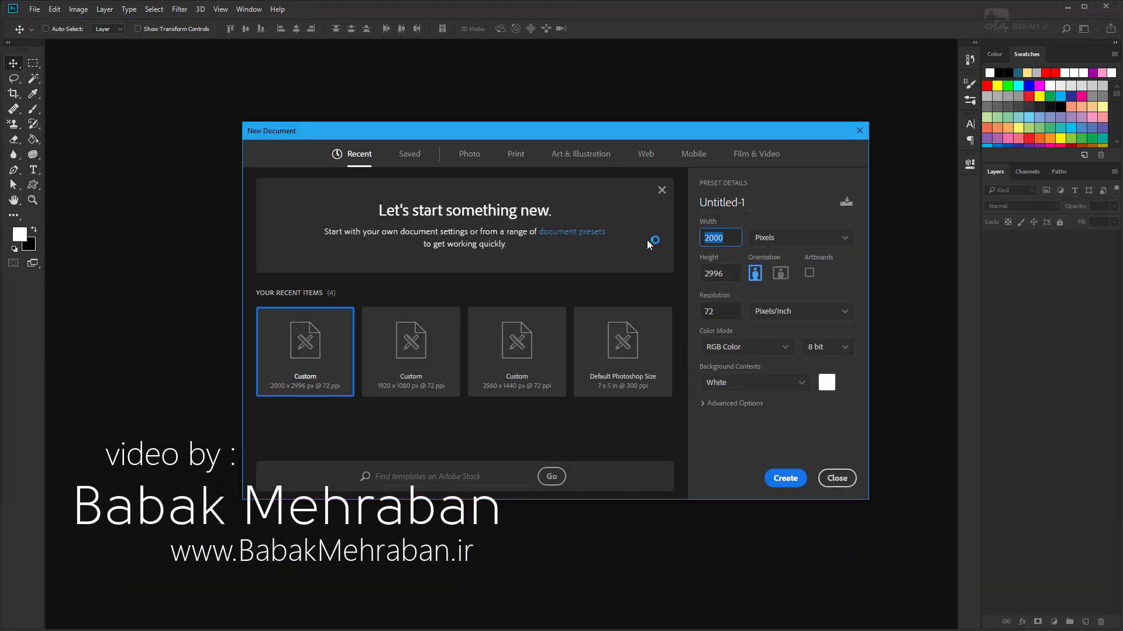
text(1920)
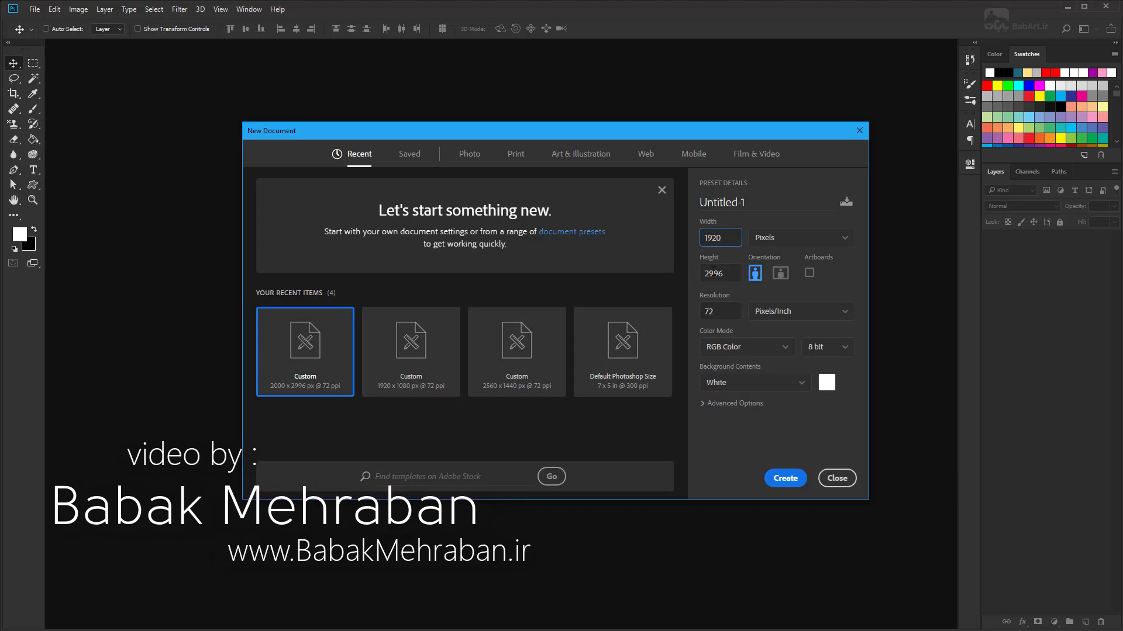
double_click(713, 272)
text(1)
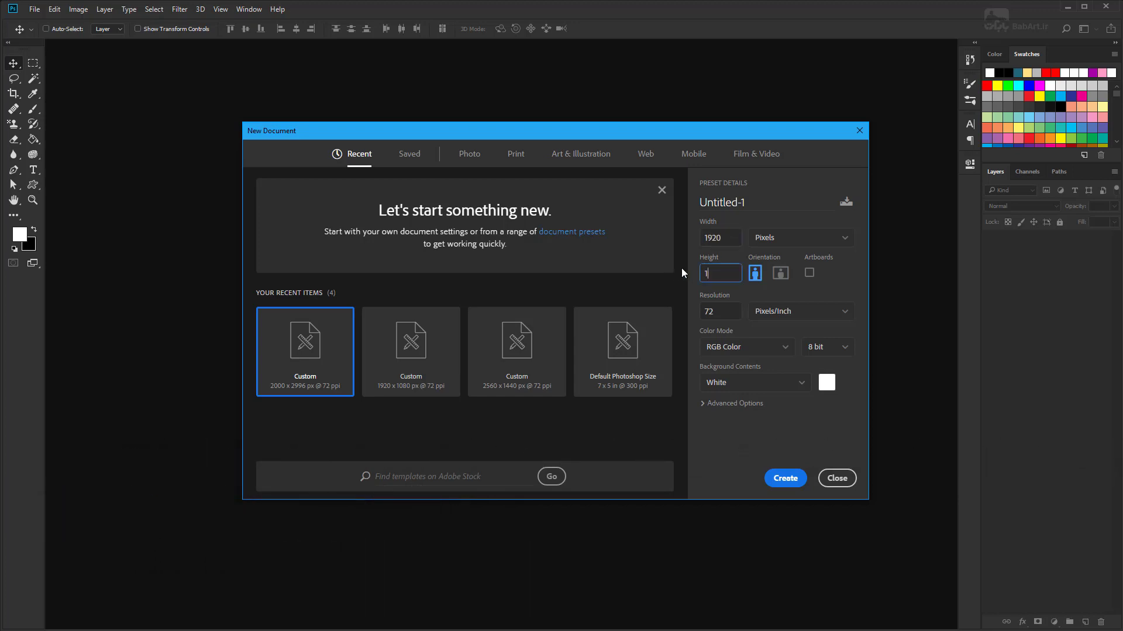
text(080)
key(Tab)
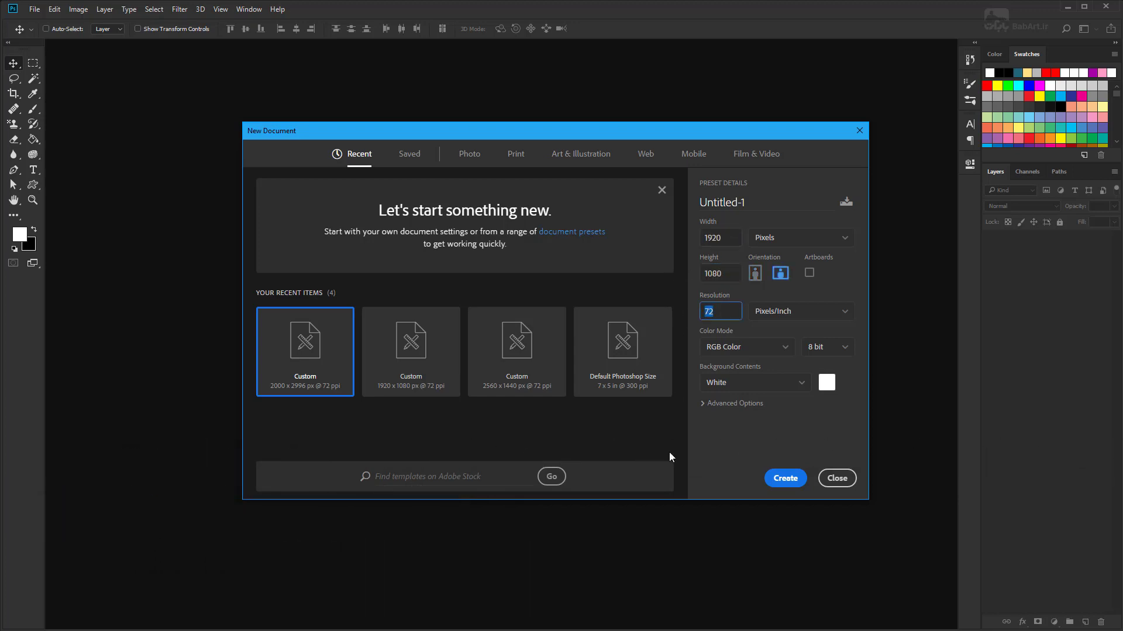
text(300)
click(755, 273)
click(784, 478)
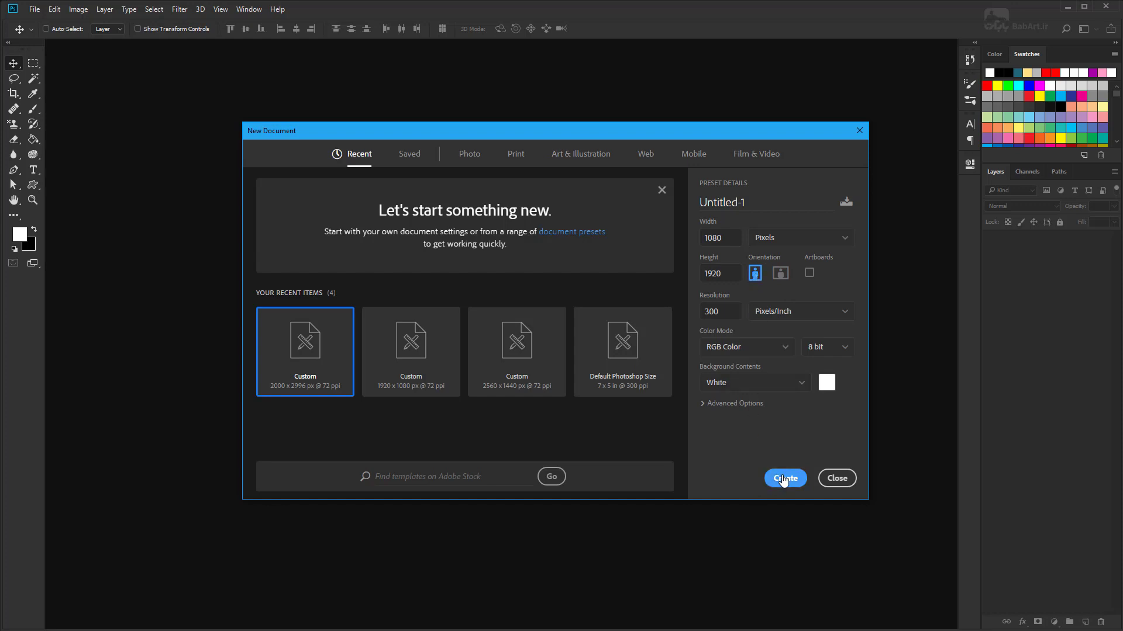
Drag the portrait photo from Explorer into the new document
scroll(536, 178, down, 1)
scroll(532, 183, down, 1)
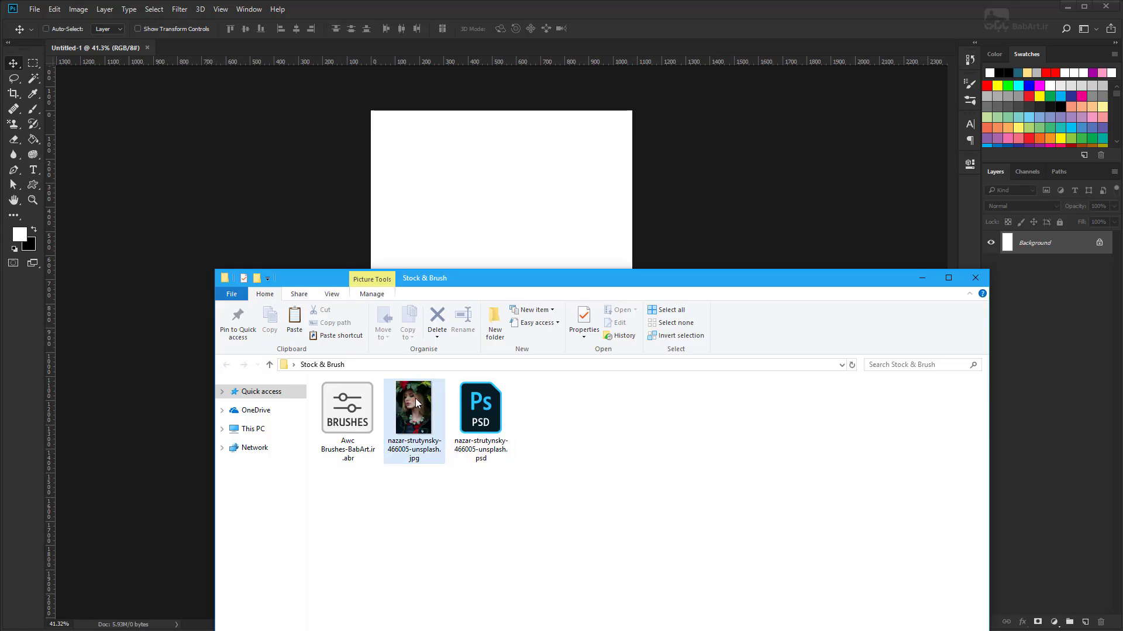
click(424, 412)
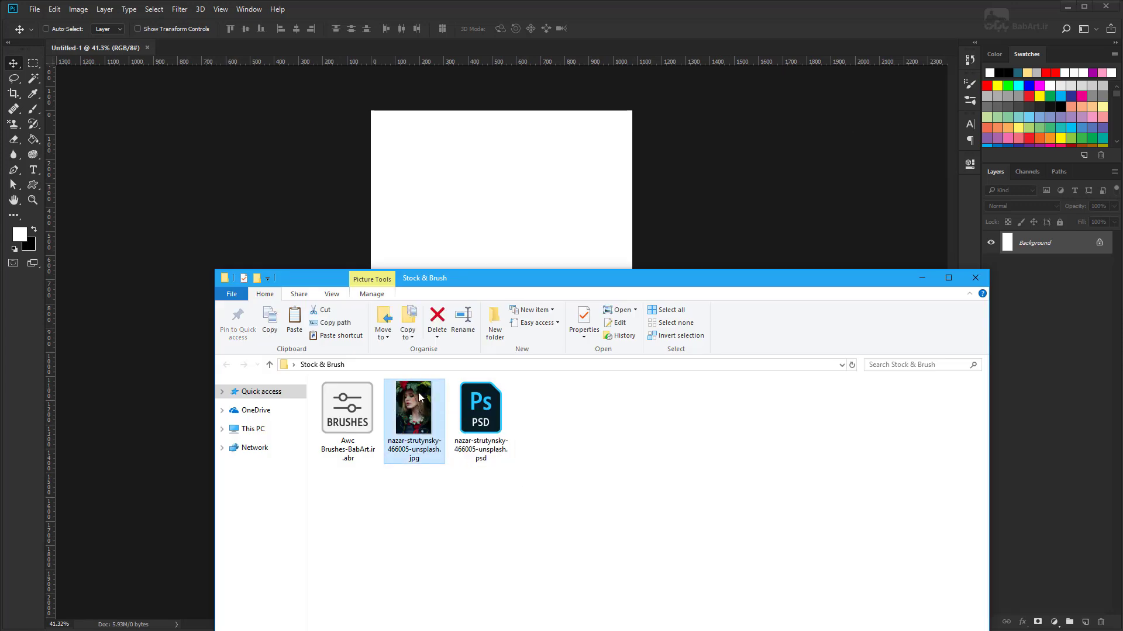
drag(418, 411, 467, 212)
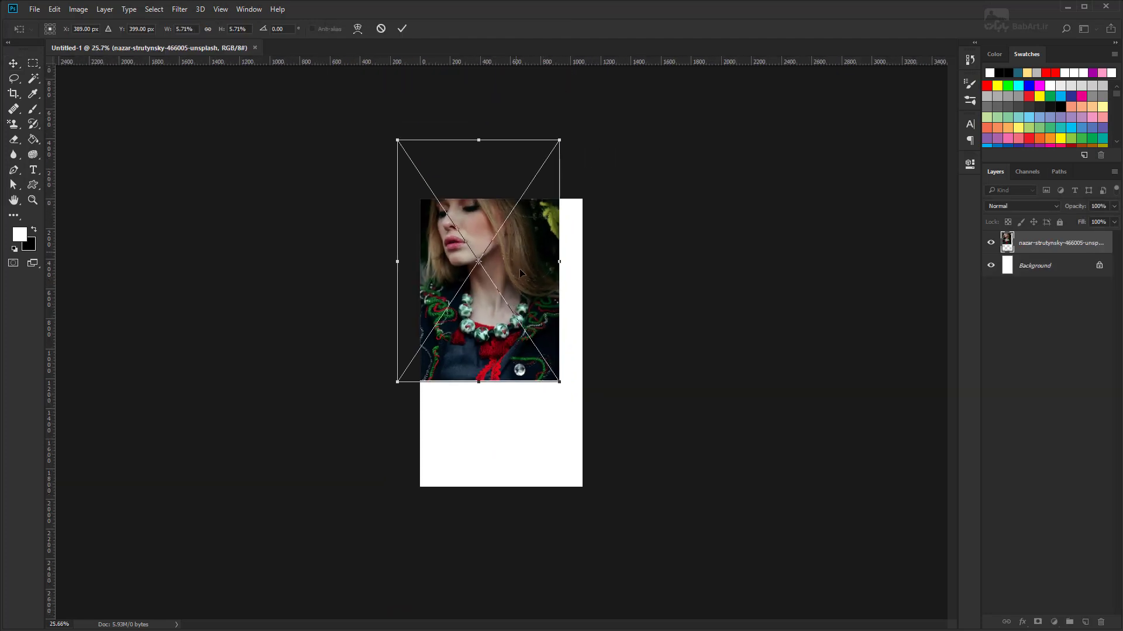
Position the placed photo, scale it proportionally to cover the canvas, and commit
drag(519, 268, 537, 332)
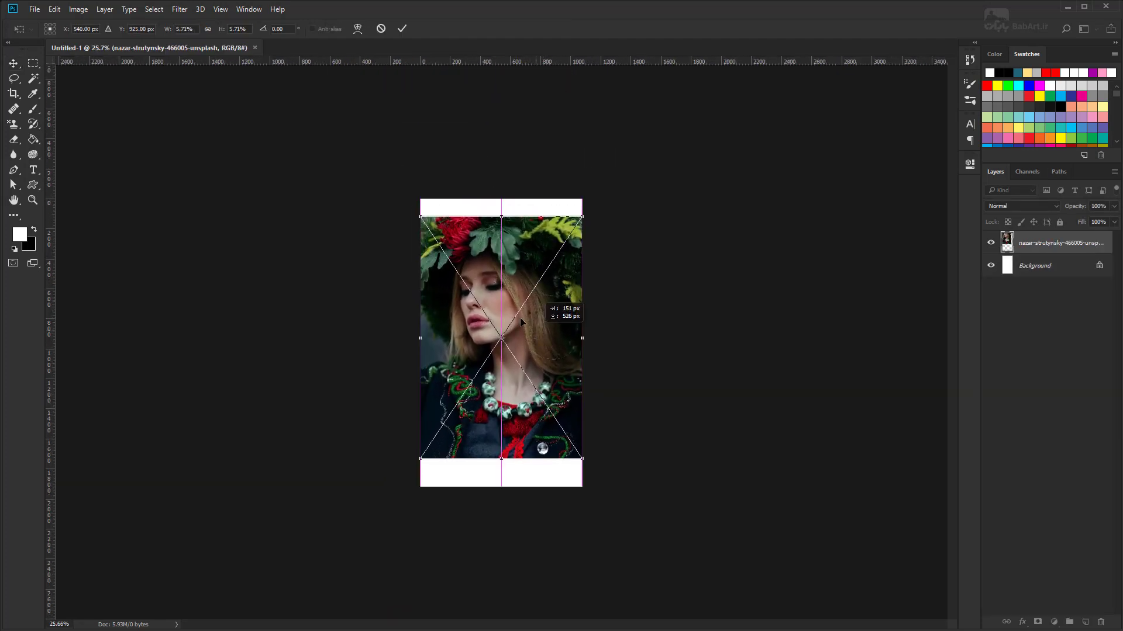
click(208, 29)
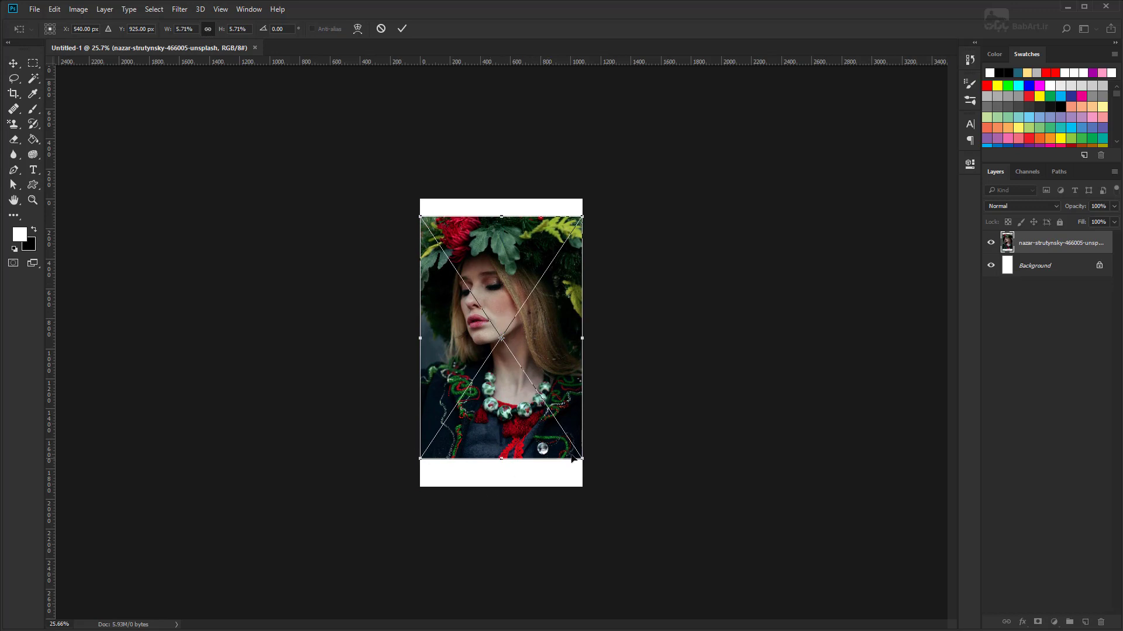
mouse_move(583, 459)
mouse_down()
mouse_move(615, 487)
mouse_move(594, 460)
mouse_up()
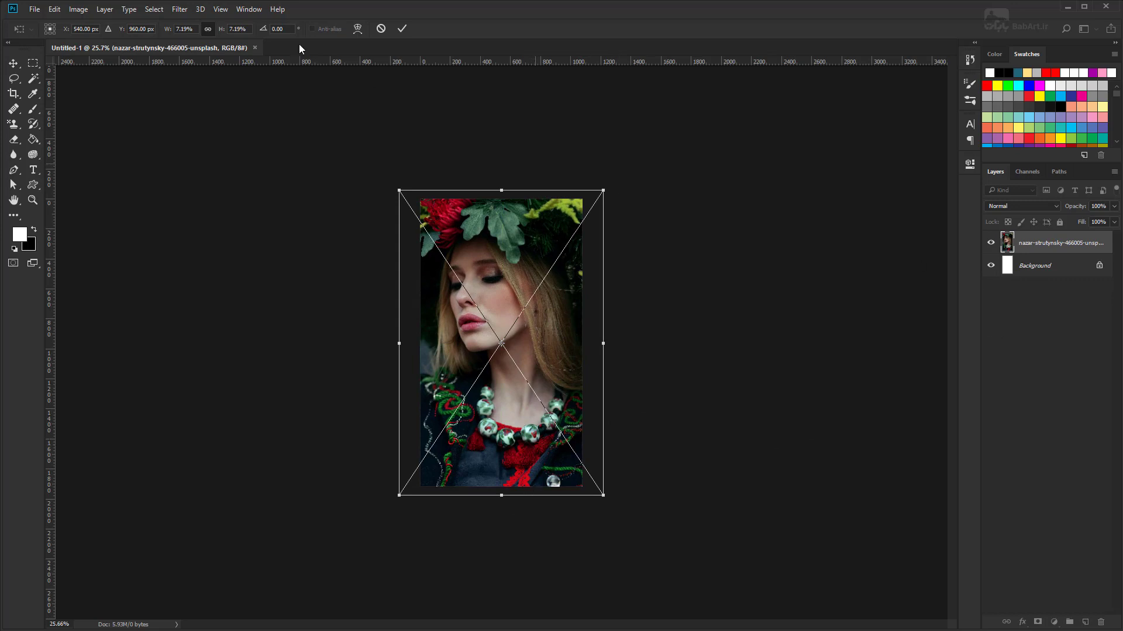
click(402, 28)
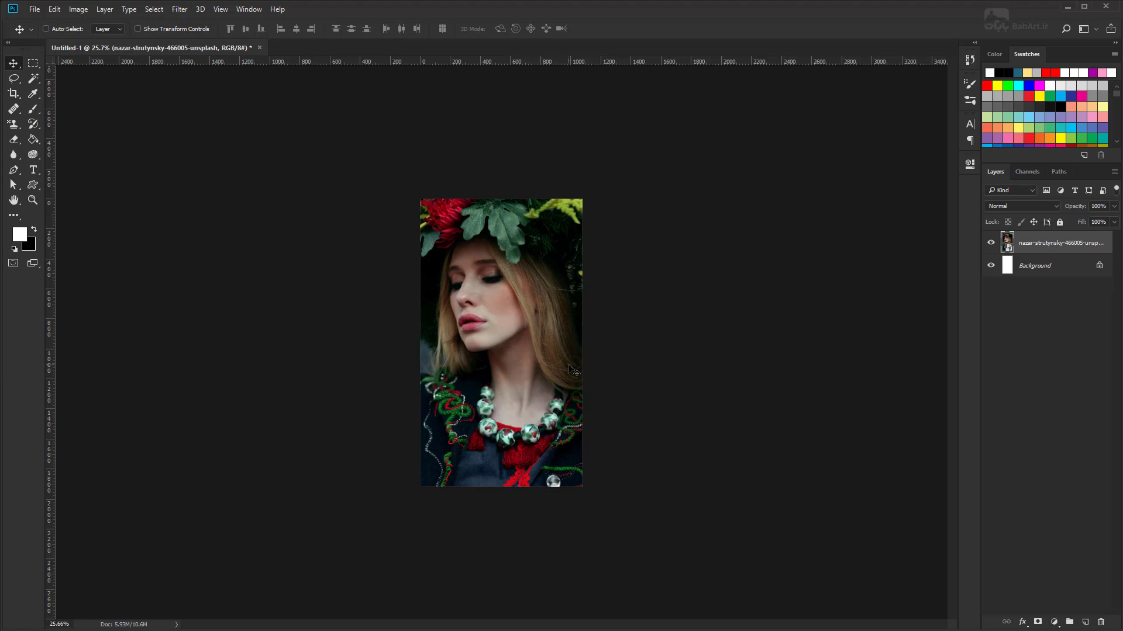
Add a Median smart filter with a 4-pixel radius to the photo layer
click(179, 9)
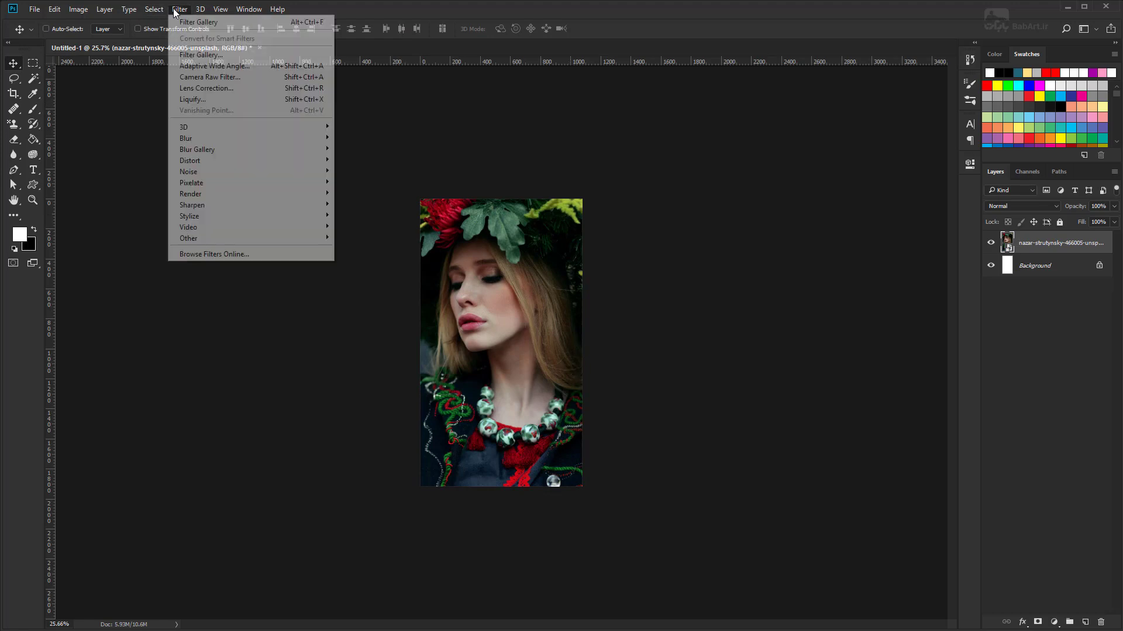
mouse_move(188, 171)
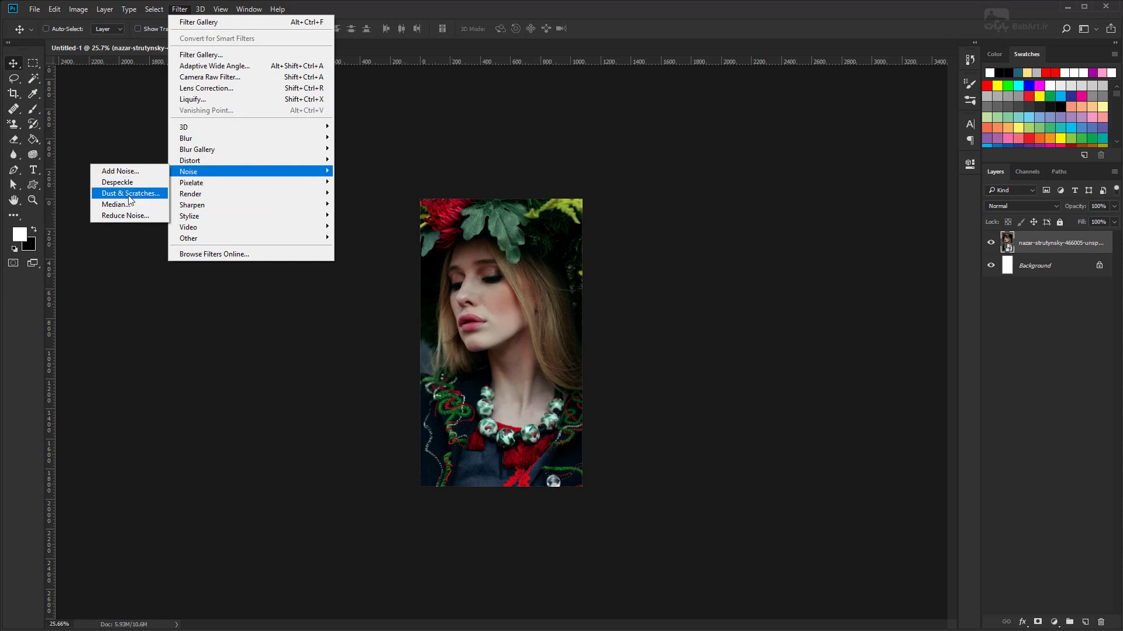
click(138, 206)
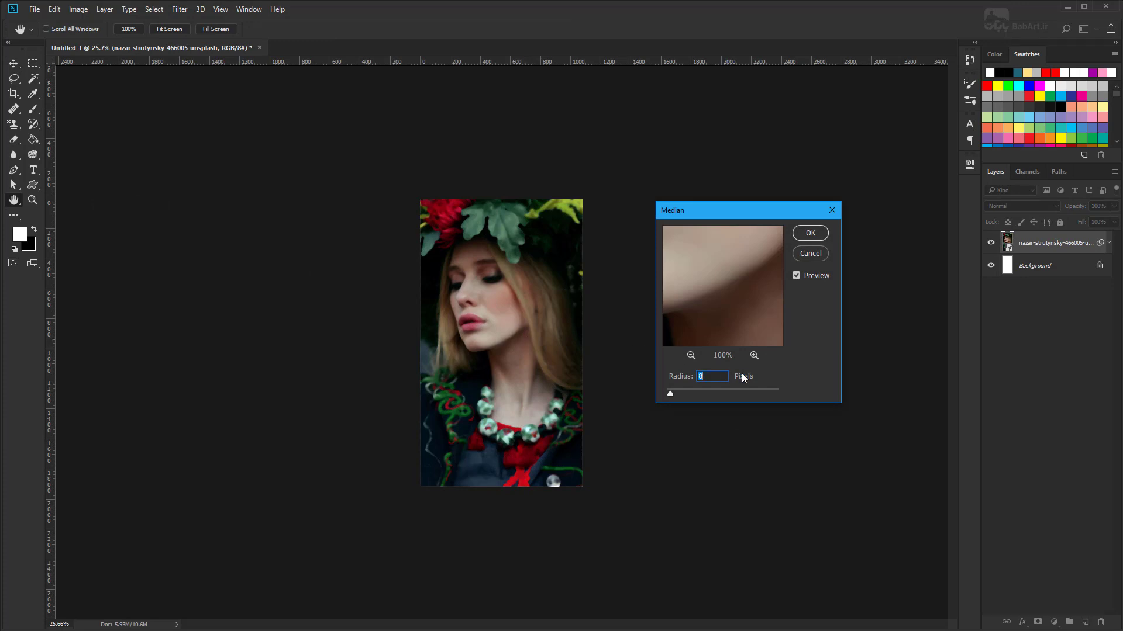
text(4)
click(812, 234)
click(796, 275)
click(817, 235)
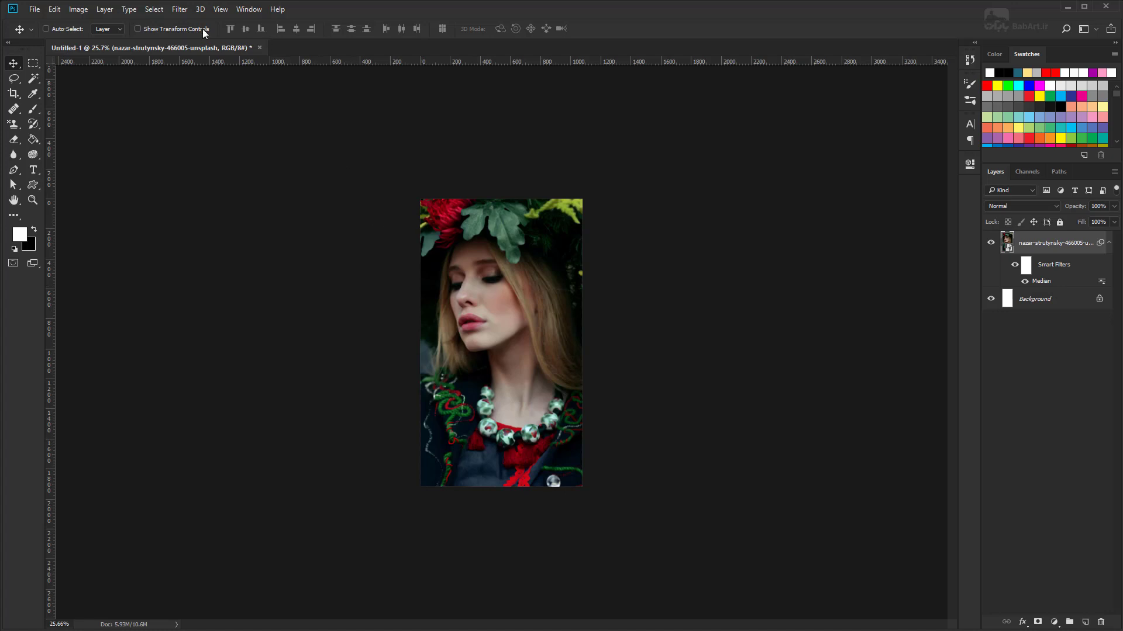
click(180, 9)
click(201, 54)
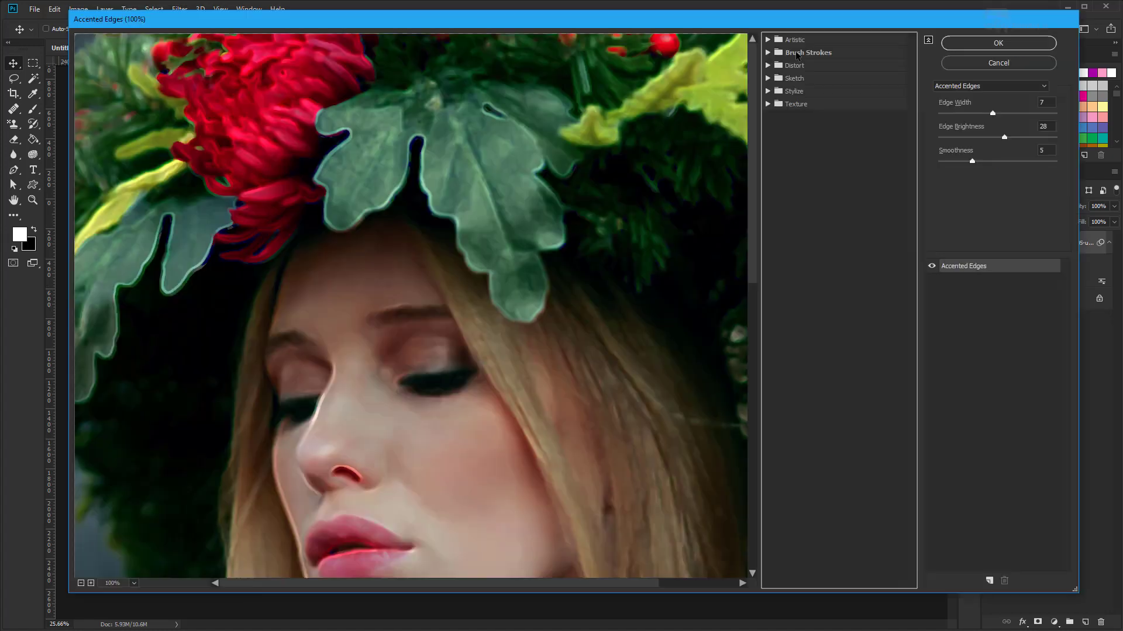
Apply Accented Edges with Edge Width 7, Brightness 28 and Smoothness 5
click(795, 53)
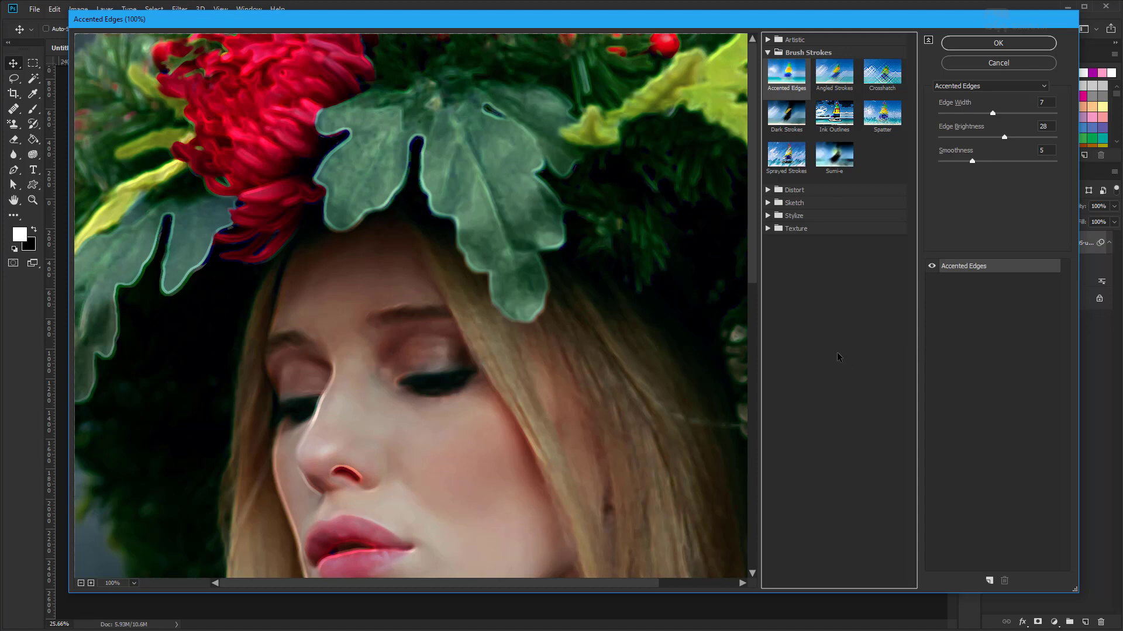
click(1051, 100)
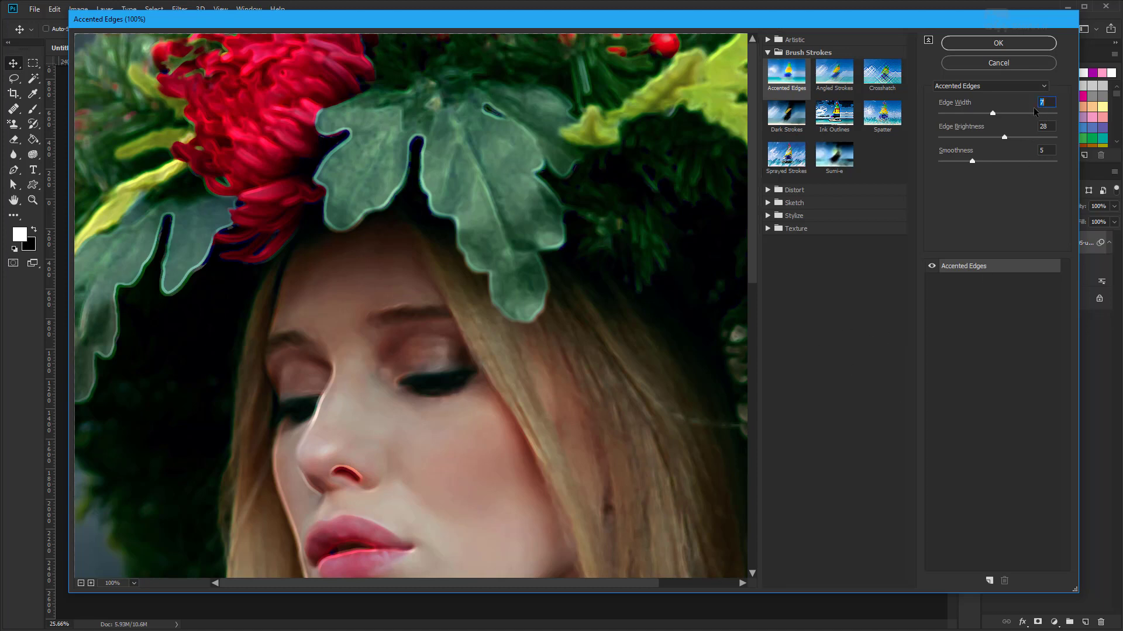
click(1049, 150)
click(991, 43)
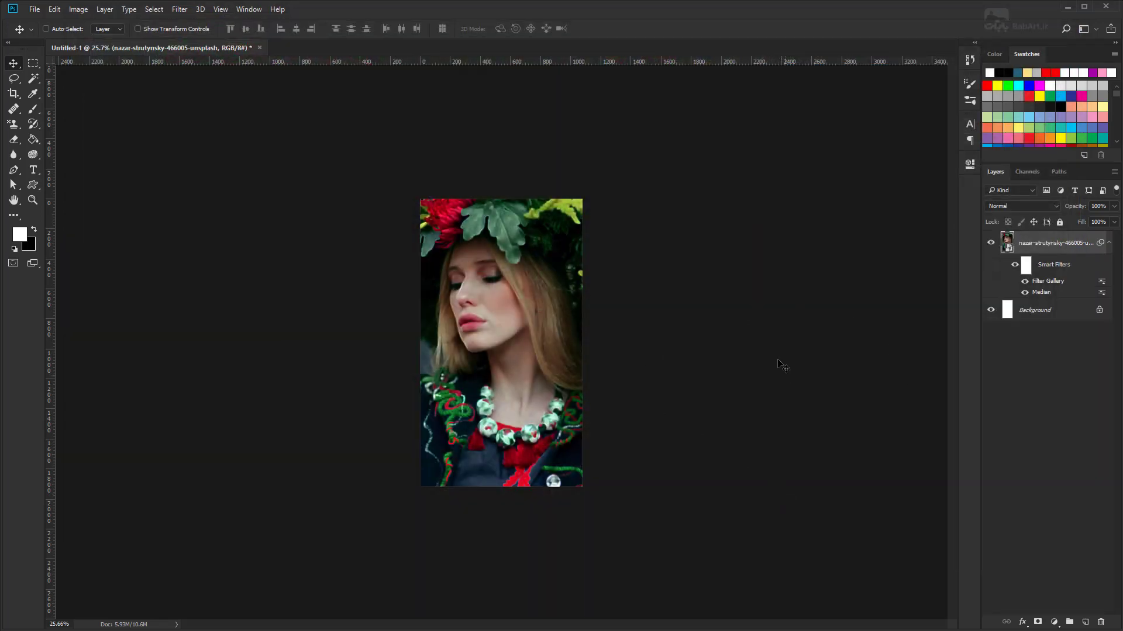
click(180, 9)
Apply Underpainting with Brush Size 2 and Texture Coverage 2 on Canvas texture
click(215, 55)
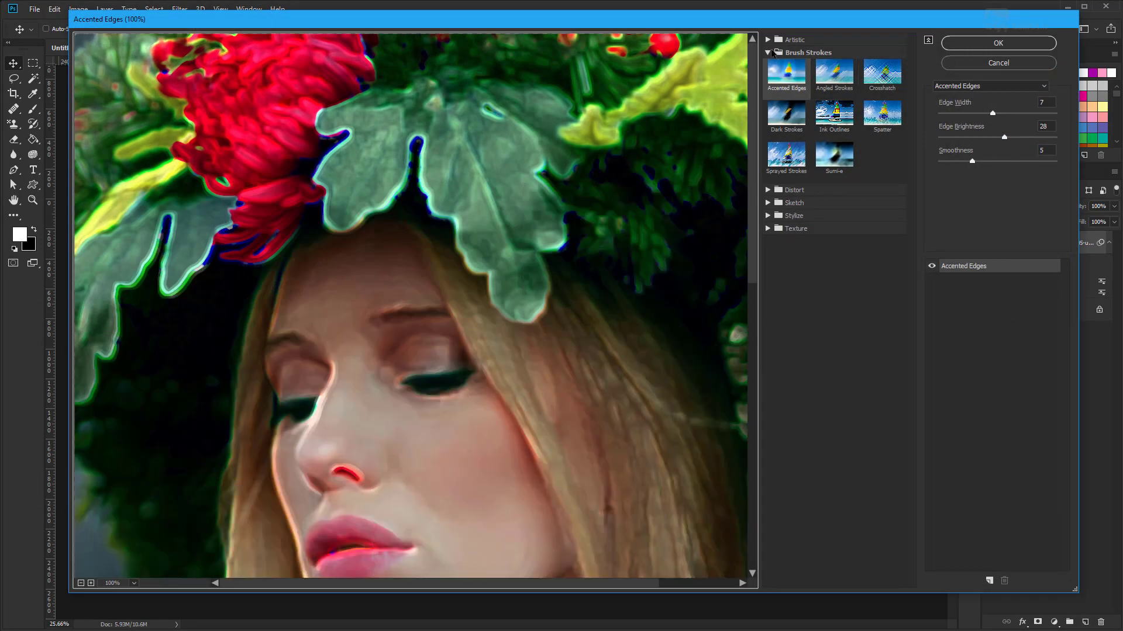
click(768, 52)
click(769, 40)
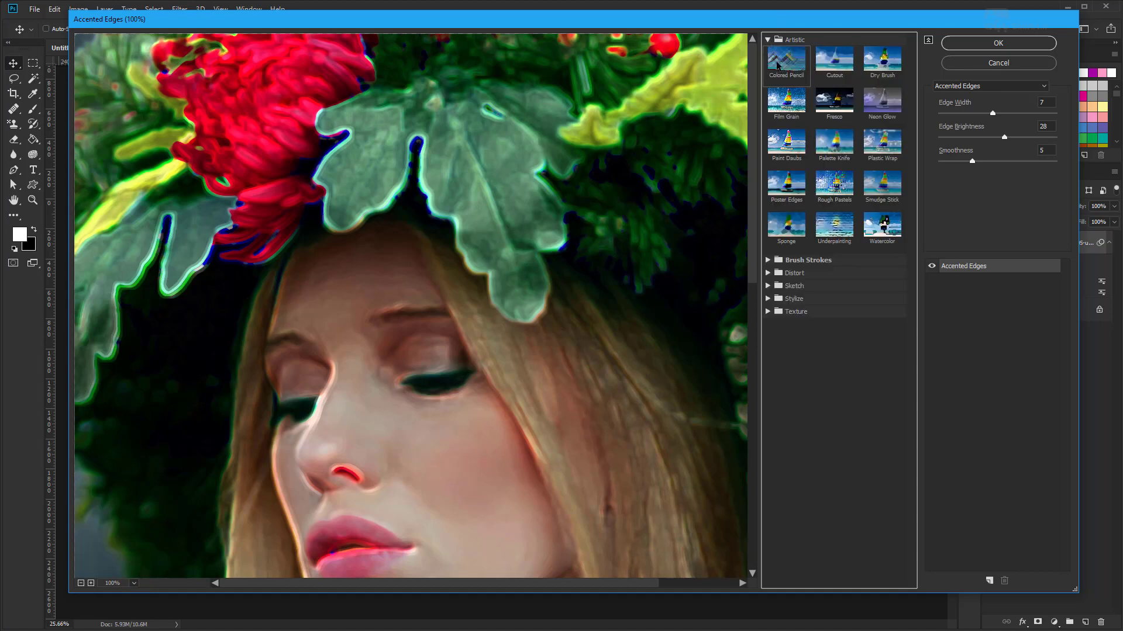
click(834, 227)
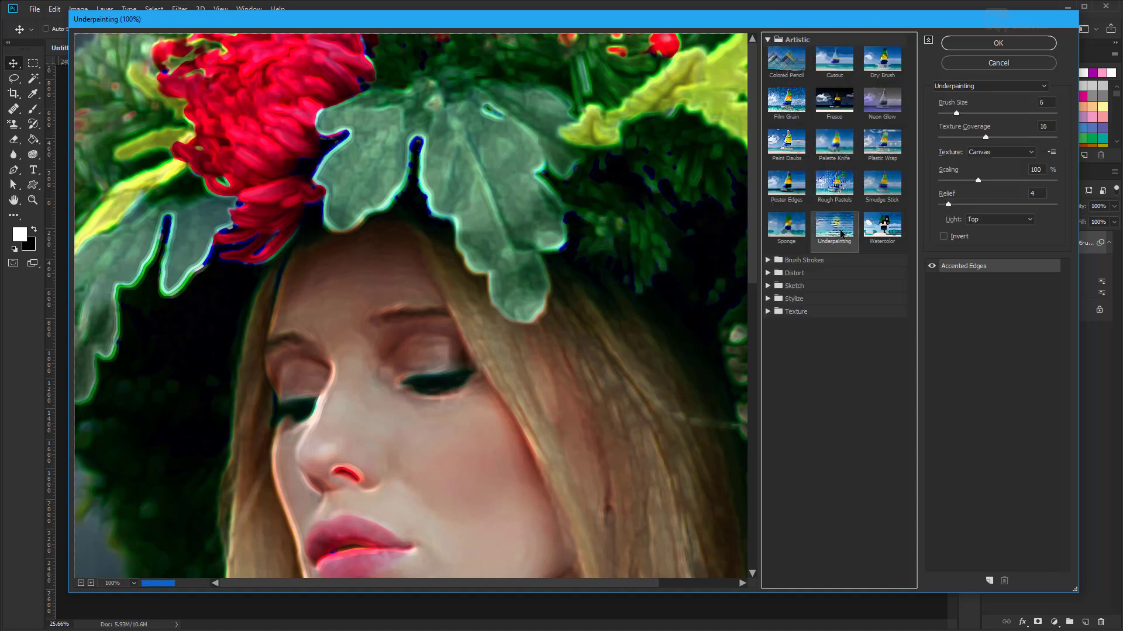
click(1050, 101)
key(Down)
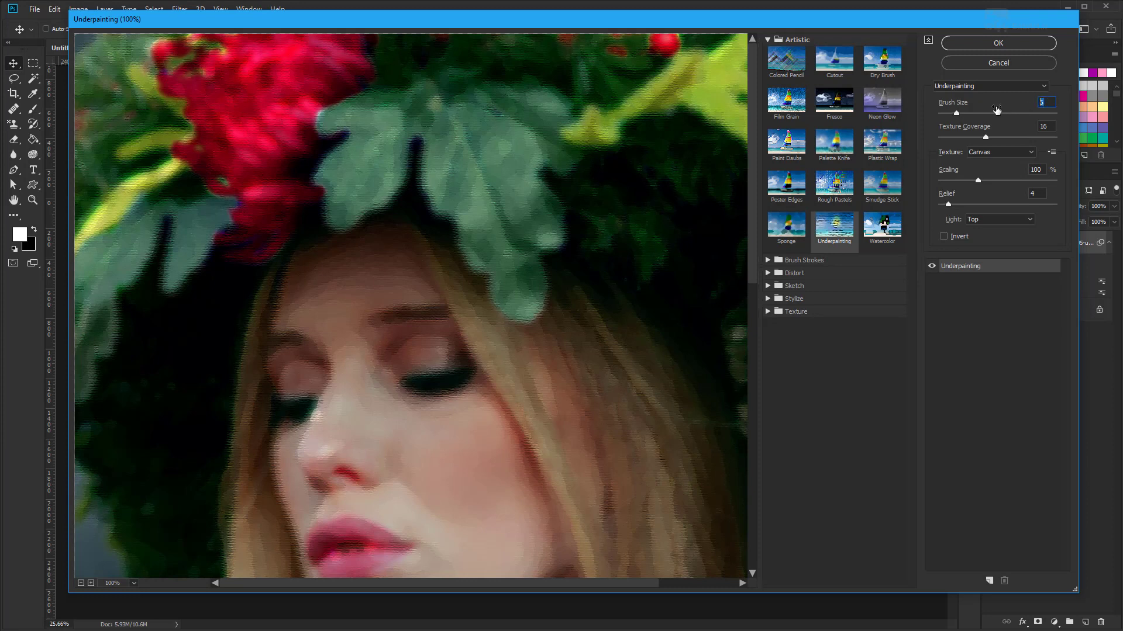
text(2)
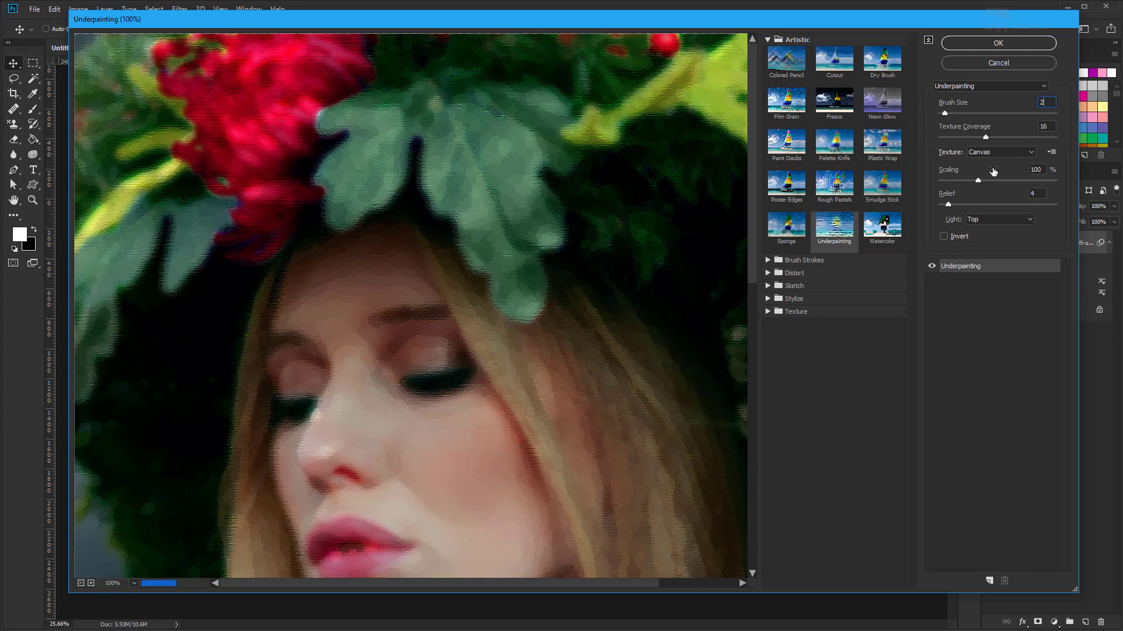
click(1045, 125)
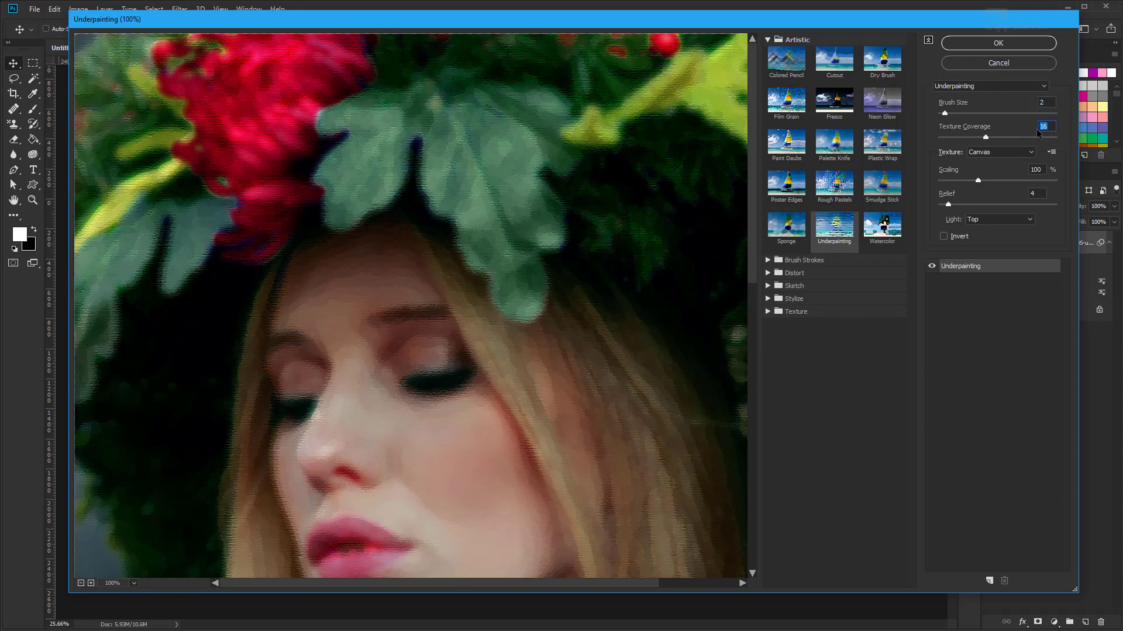
text(2)
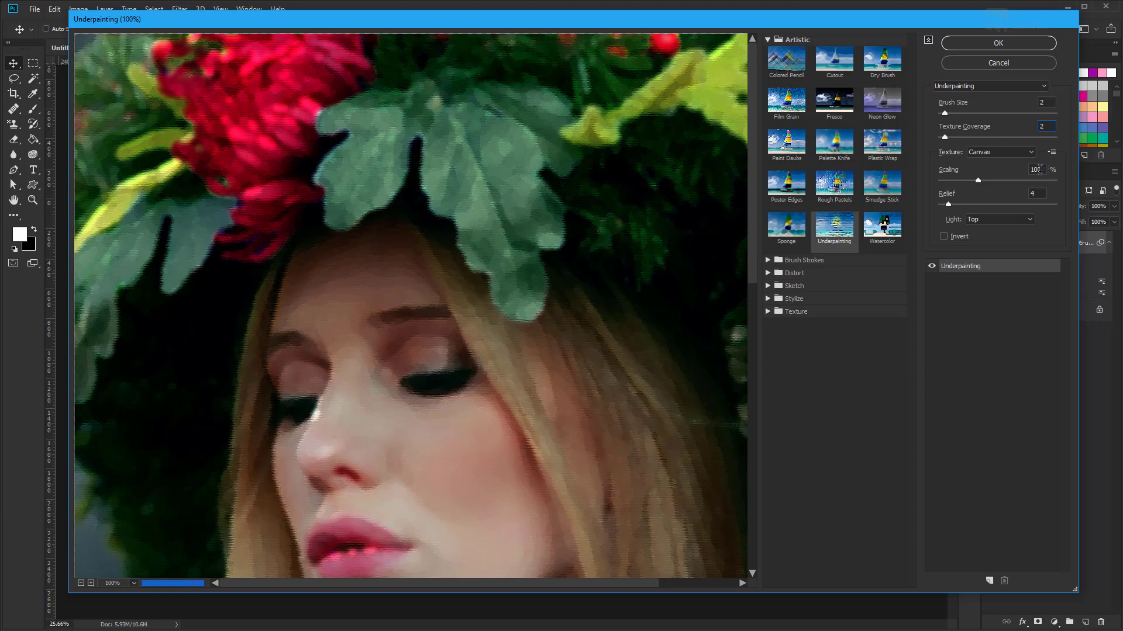
click(1039, 169)
click(992, 44)
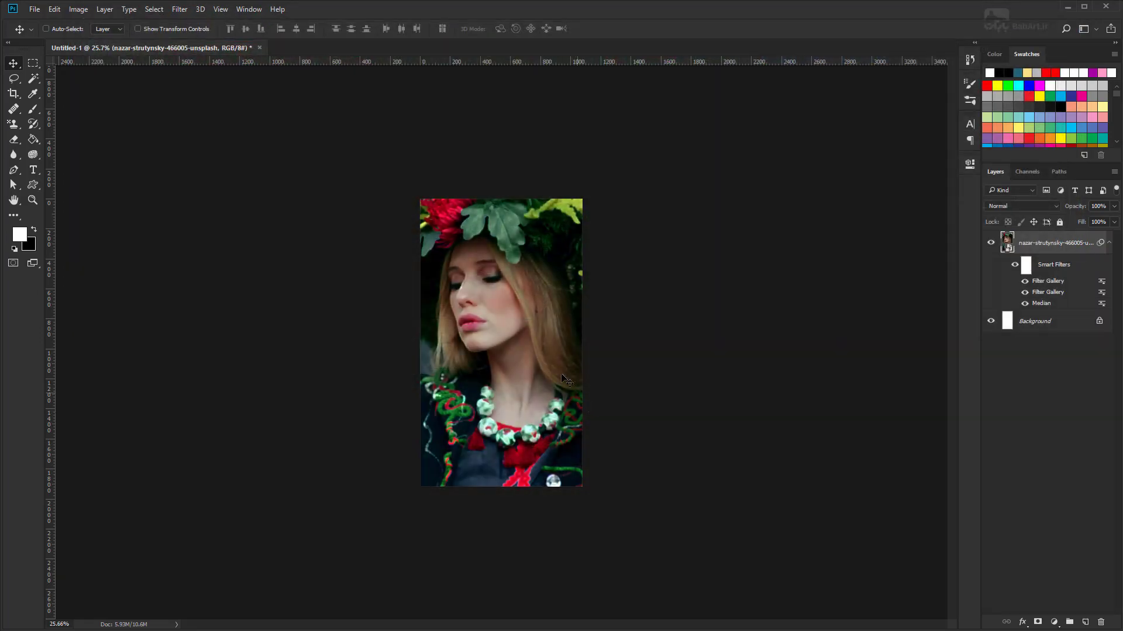
Apply Dry Brush with brush size 2, brush detail 10 and texture 2
click(171, 13)
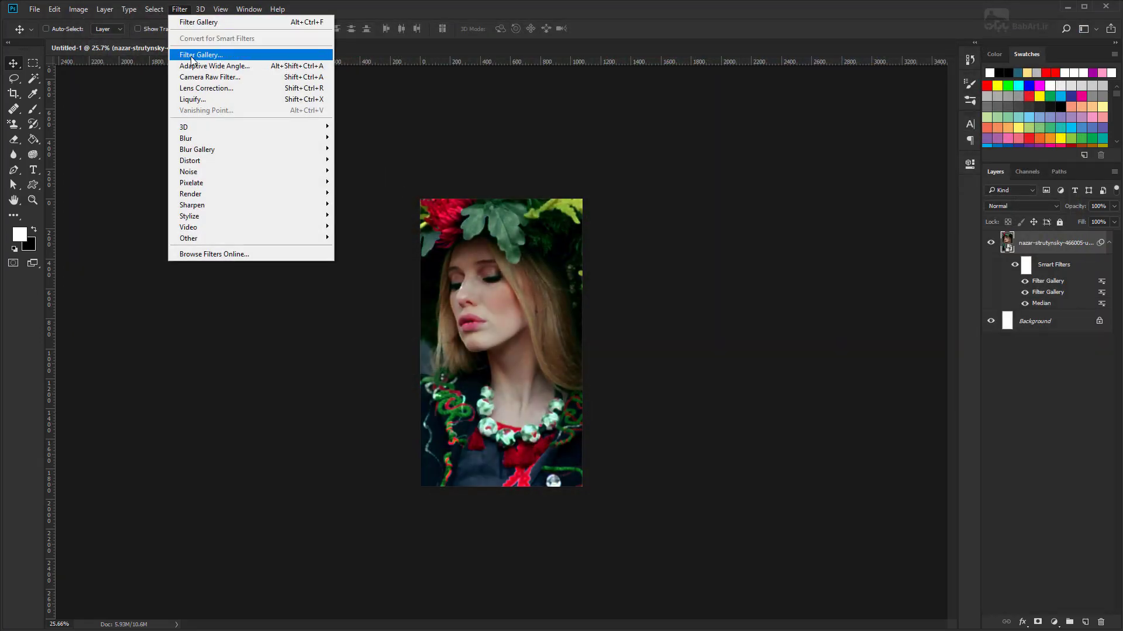
key(Escape)
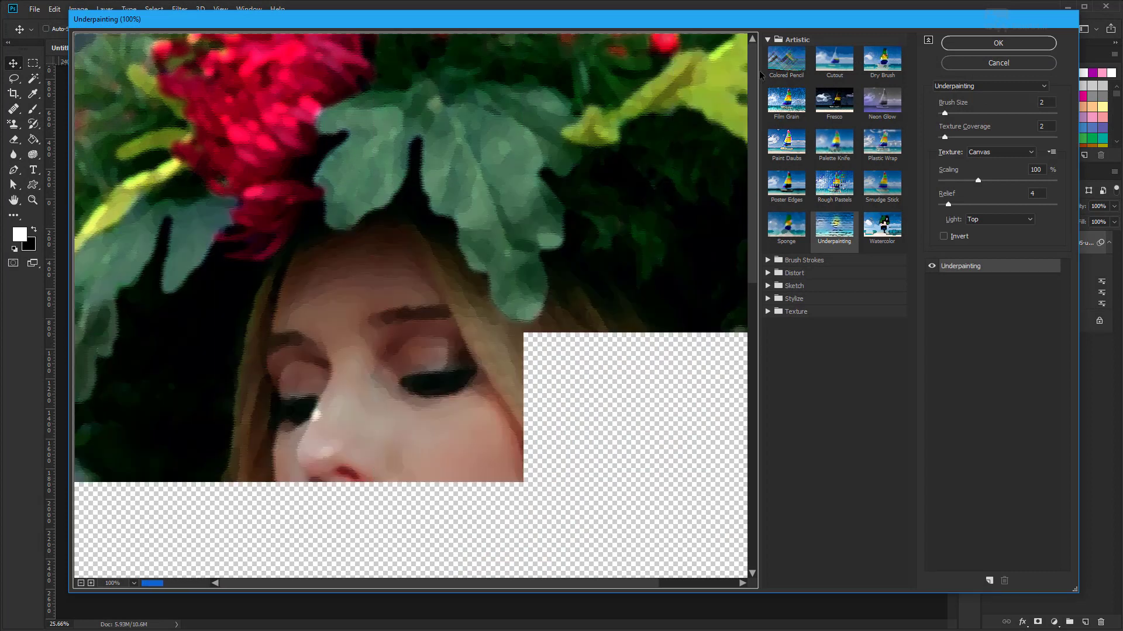
click(882, 59)
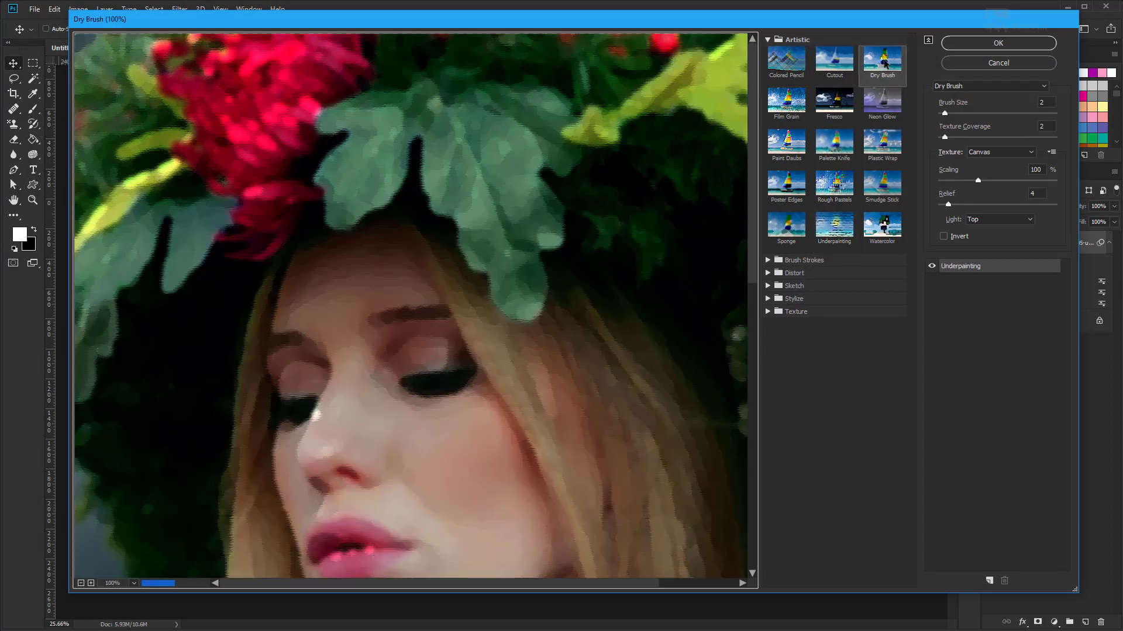
click(1049, 102)
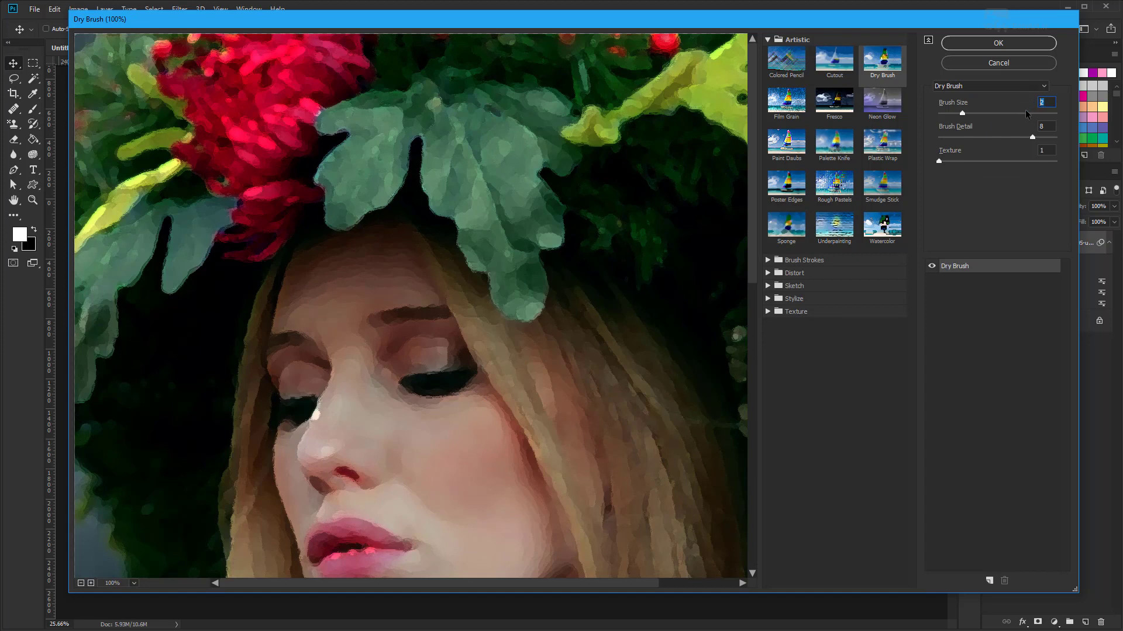
key(Tab)
text(10)
key(Tab)
text(2)
click(998, 44)
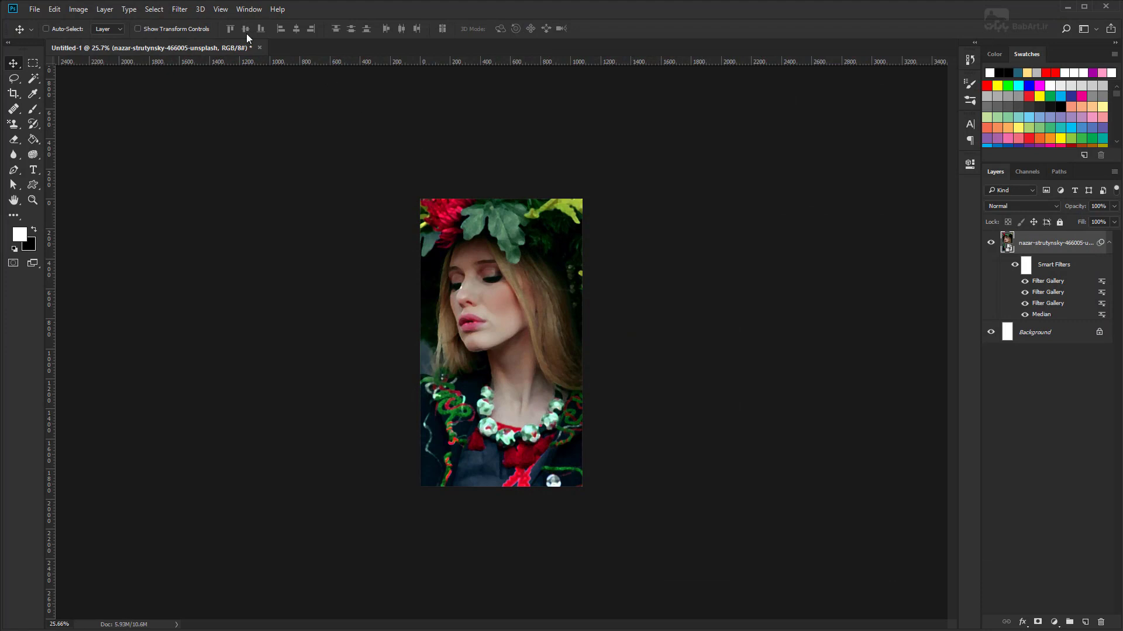
Apply Cutout with 8 levels, edge simplicity 0 and edge fidelity 2
click(181, 10)
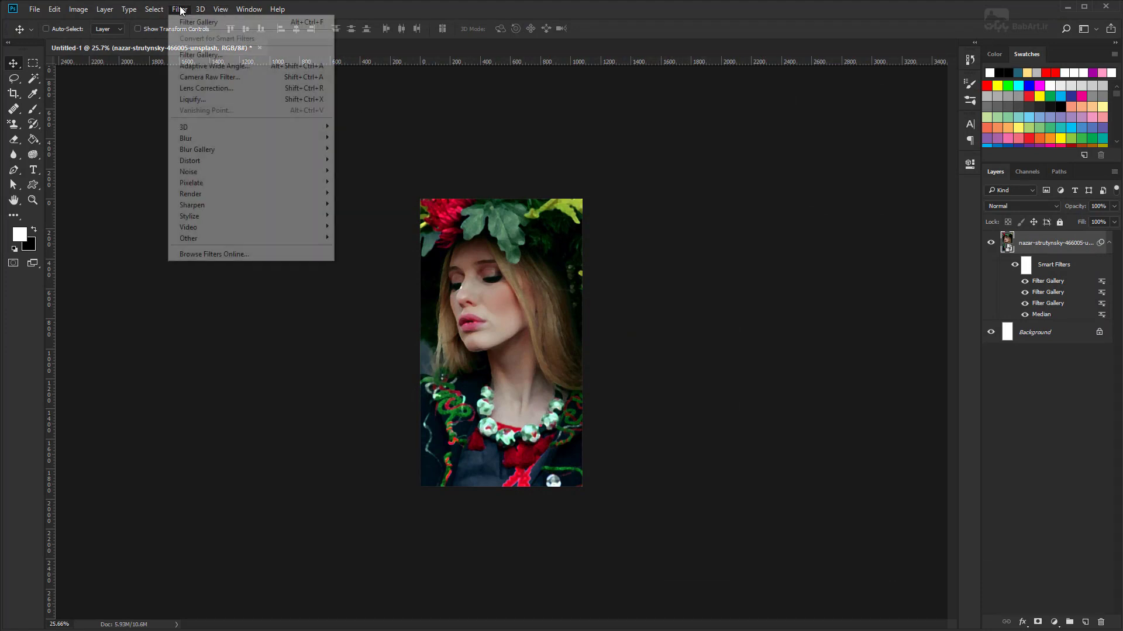
click(199, 54)
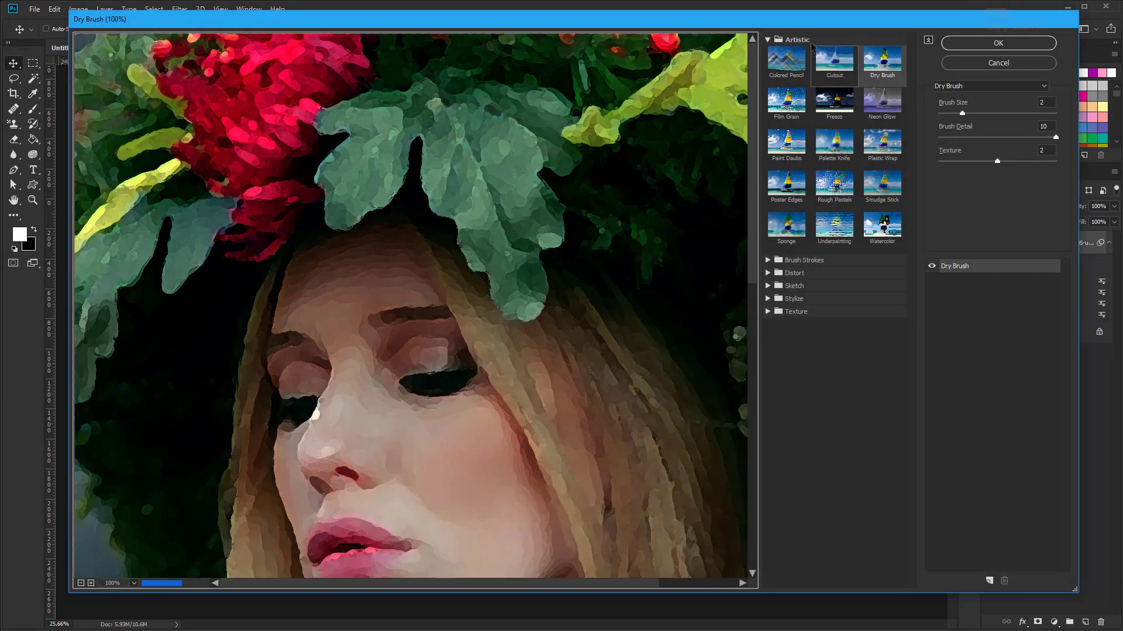
click(834, 62)
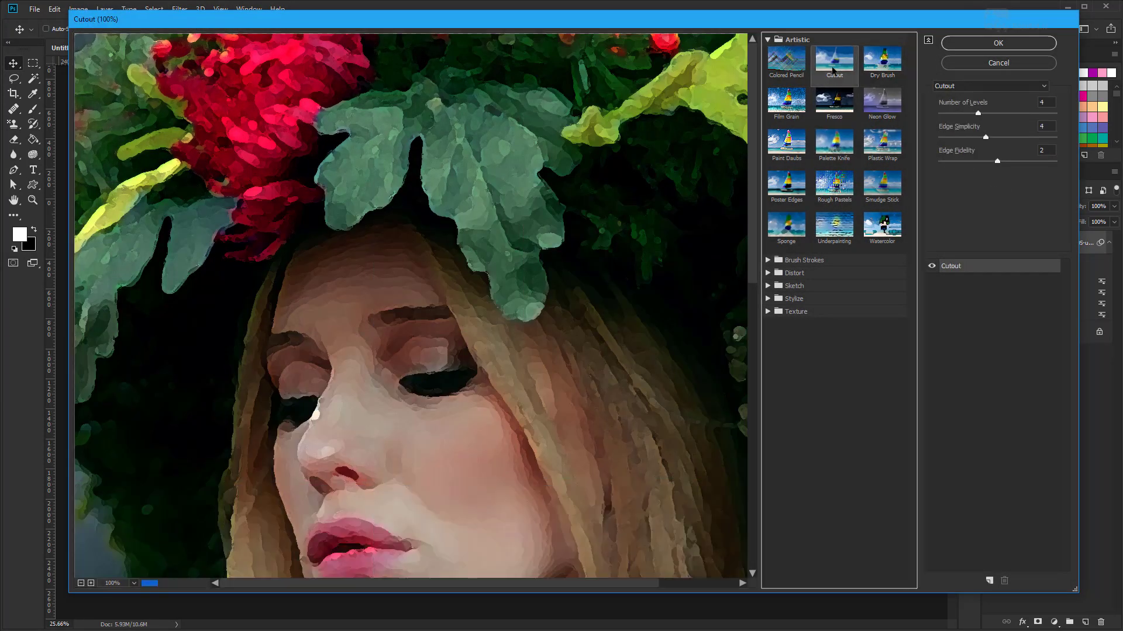
click(1052, 103)
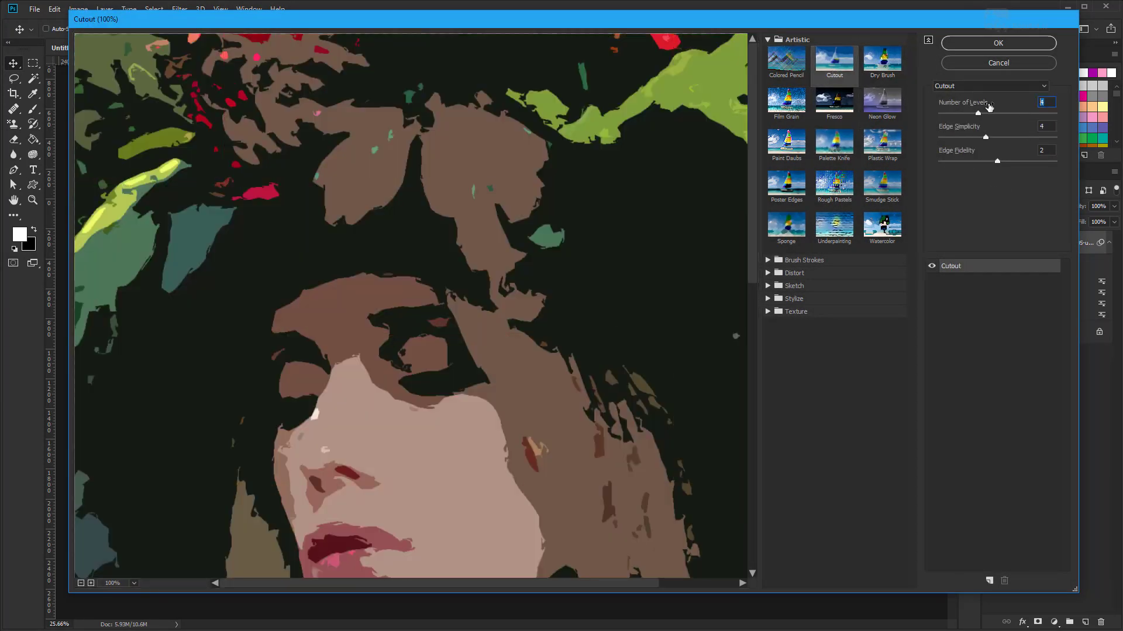
text(8)
key(Tab)
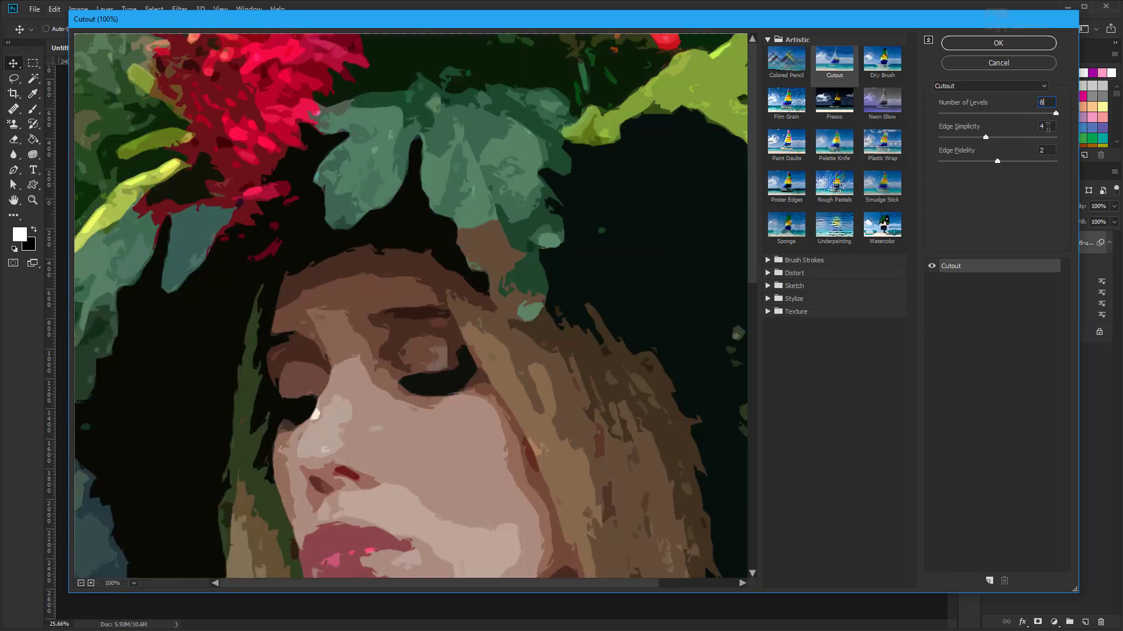
text(0)
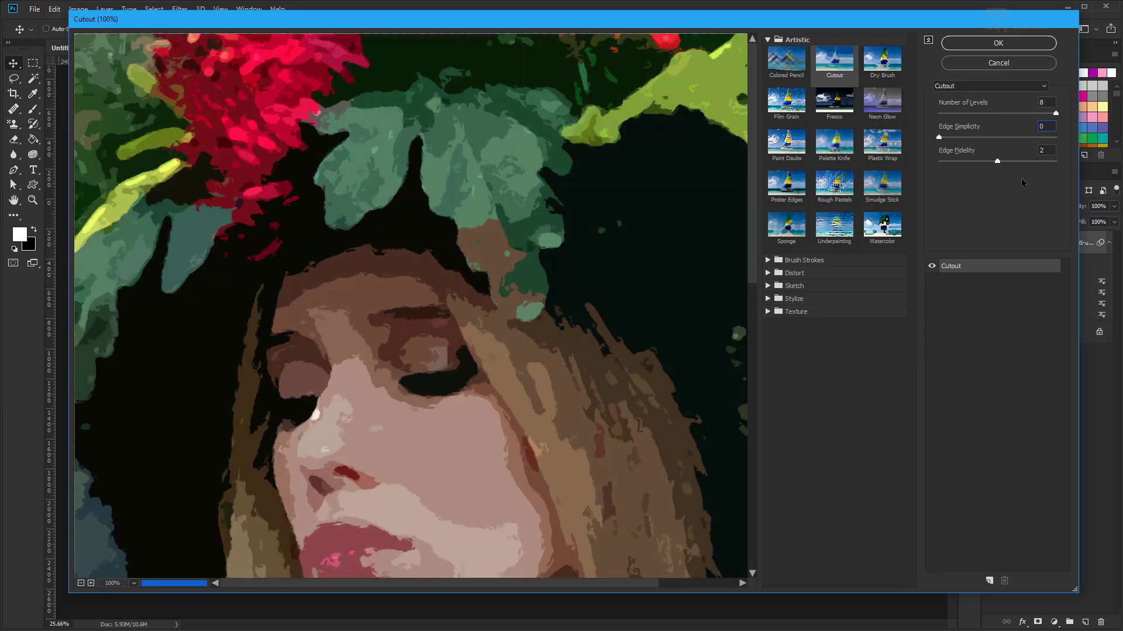
key(Tab)
click(998, 43)
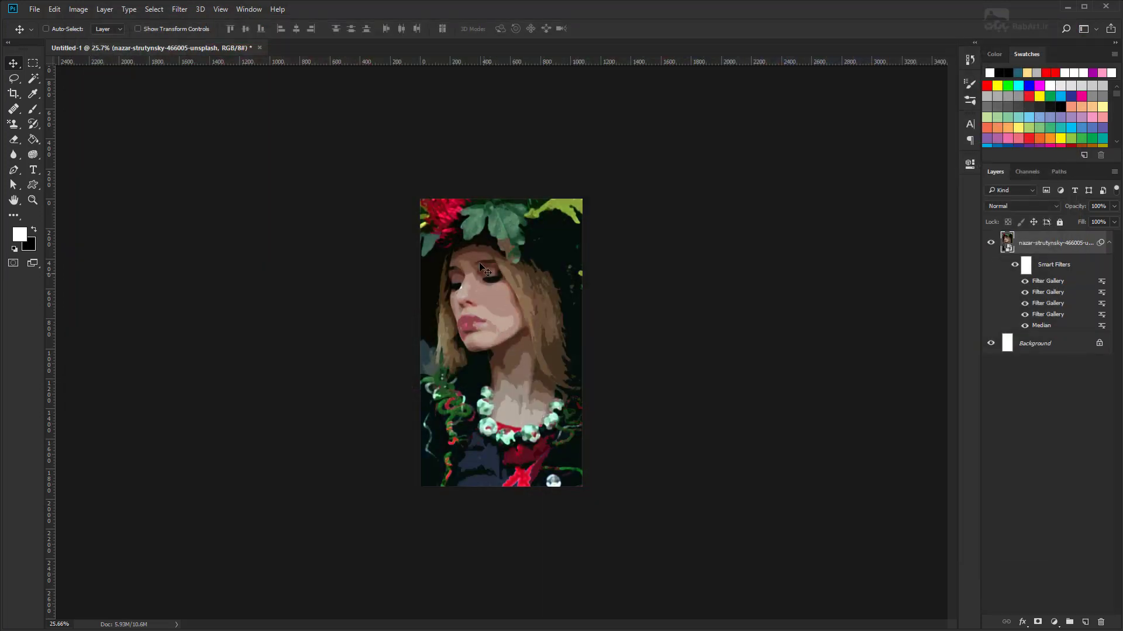
Set the top Cutout smart filter's blending mode to Soft Light at 100% opacity
scroll(479, 264, up, 3)
scroll(483, 272, up, 2)
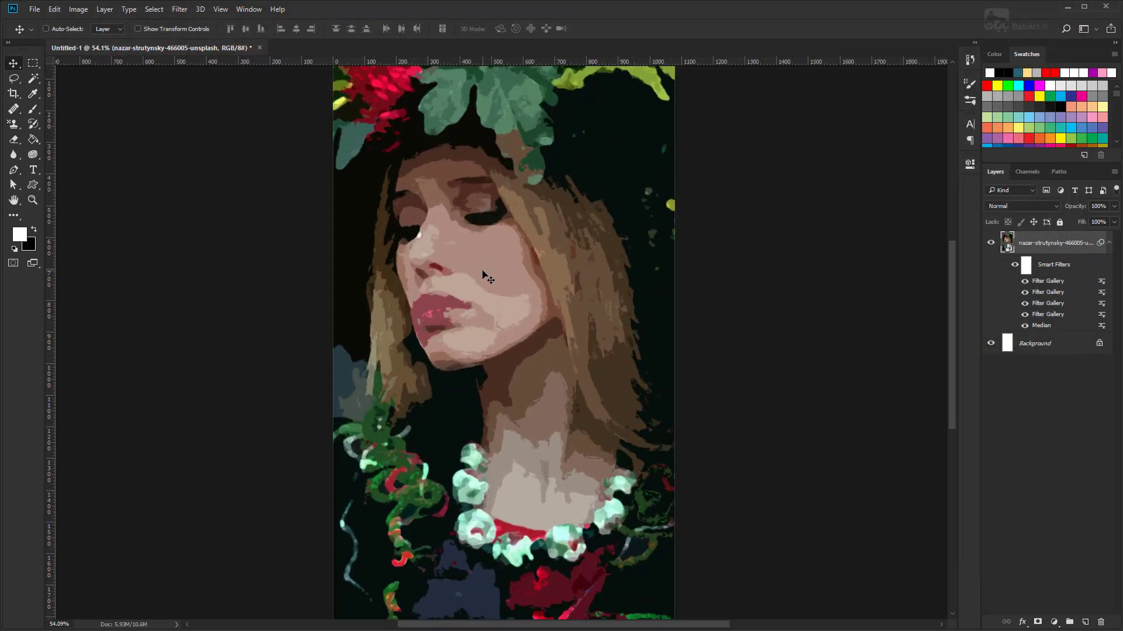
double_click(1101, 284)
click(755, 232)
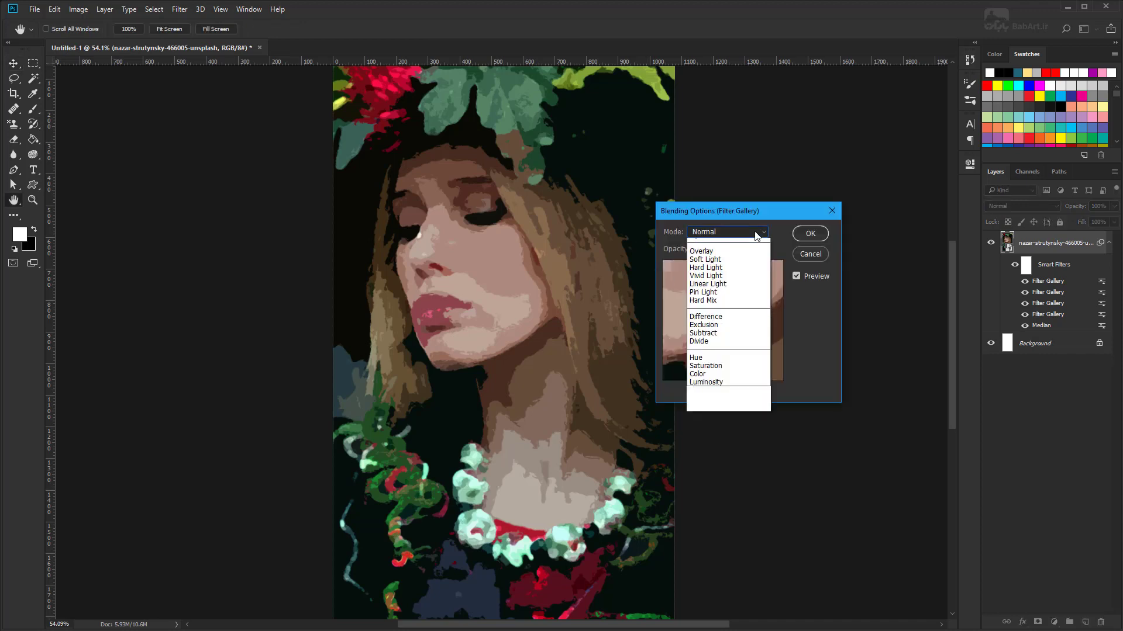
click(706, 372)
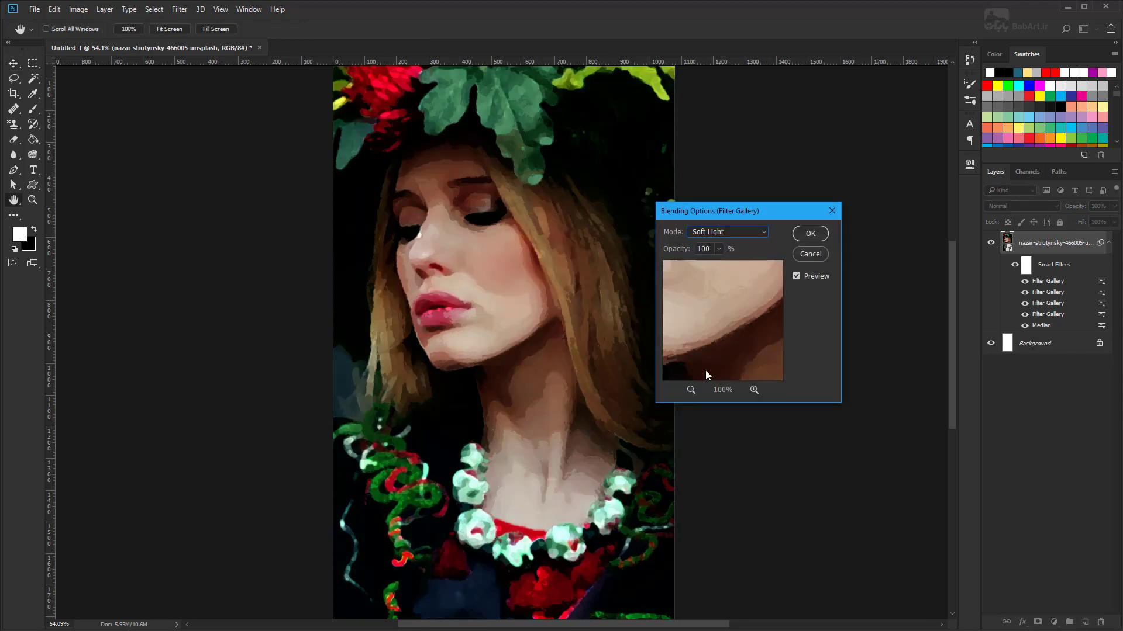
click(810, 233)
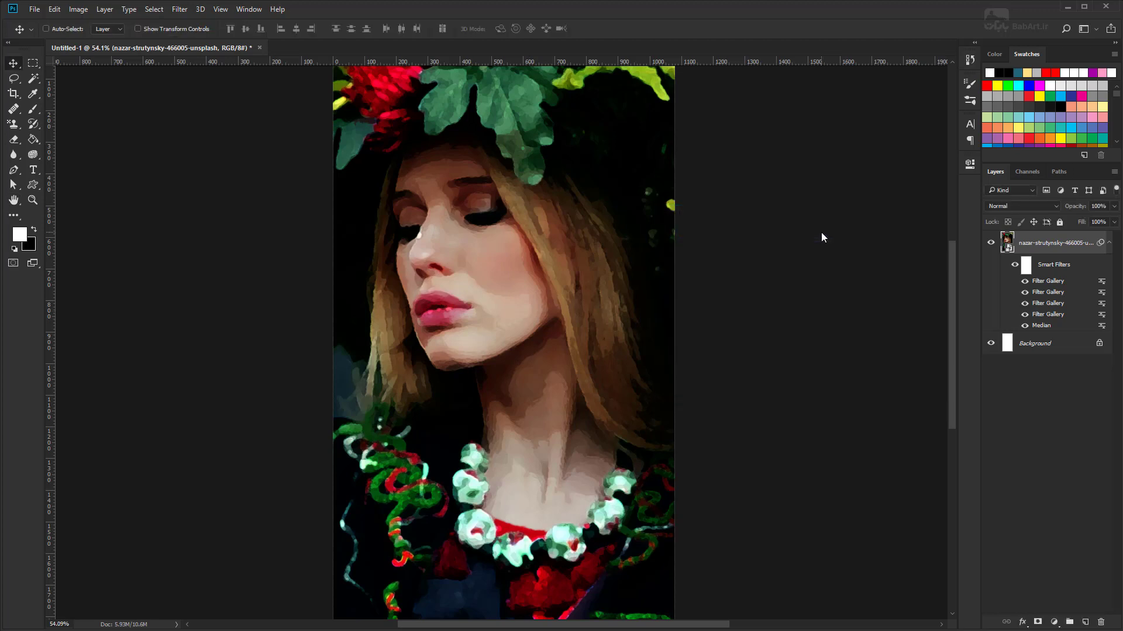
Duplicate the portrait layer as 'Overly' in document Untitled-1
right_click(1044, 243)
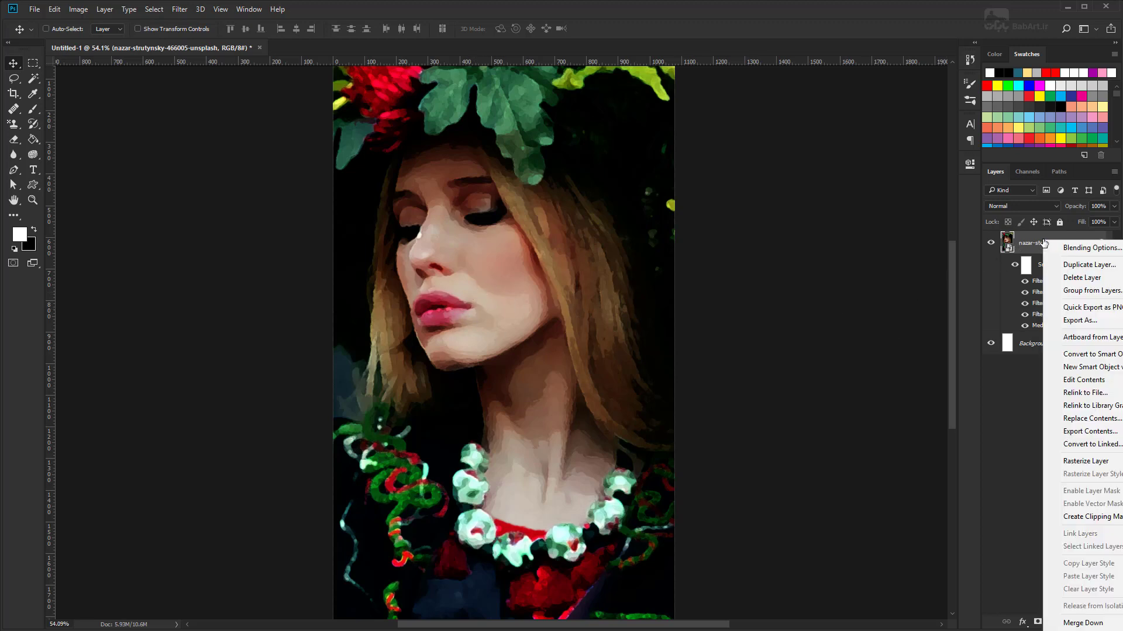
click(1065, 268)
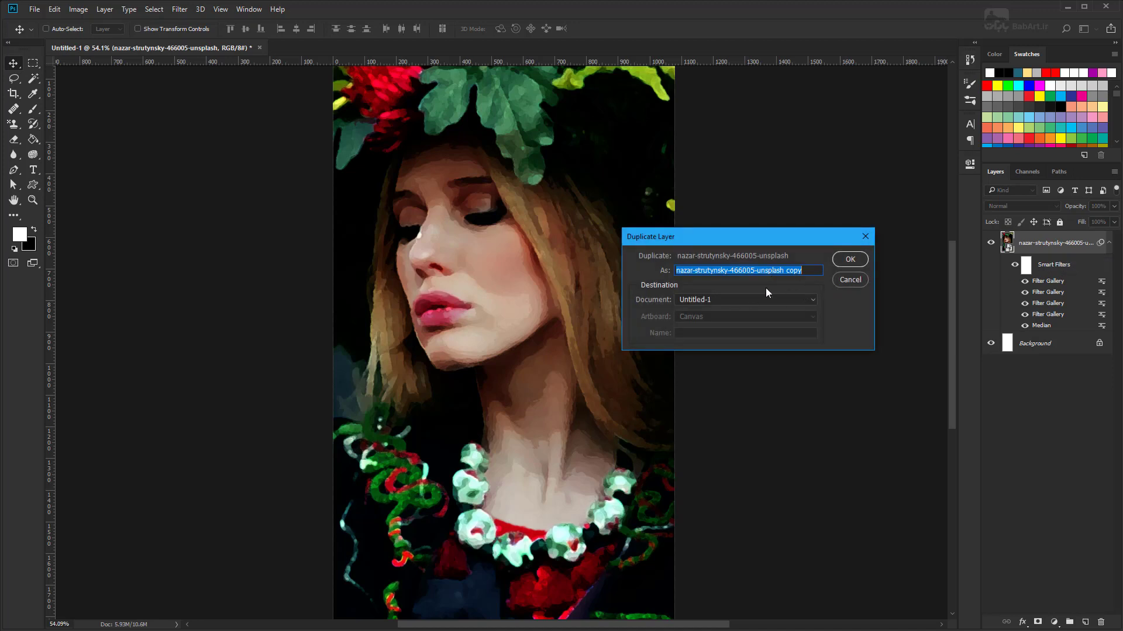
text(O)
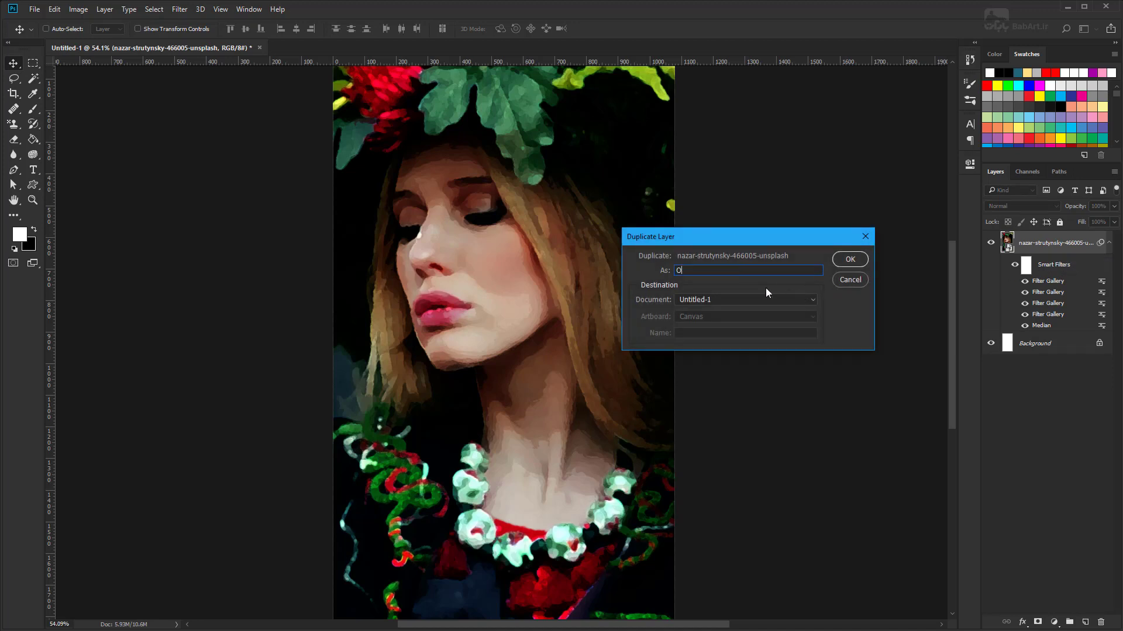
text(ver)
text(ly)
click(812, 299)
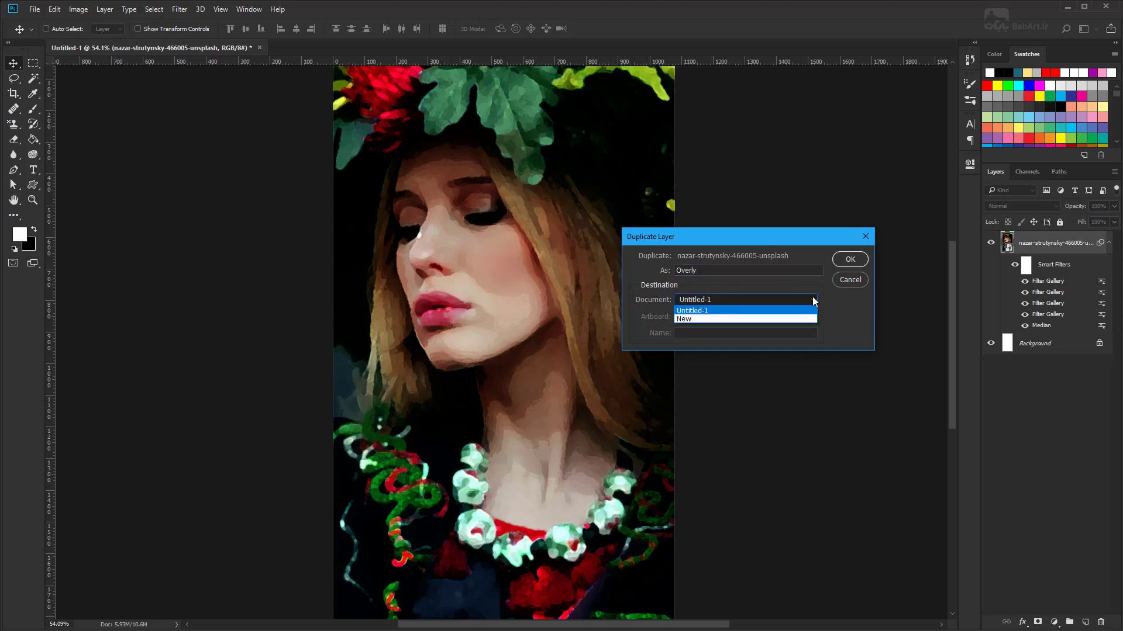
click(851, 259)
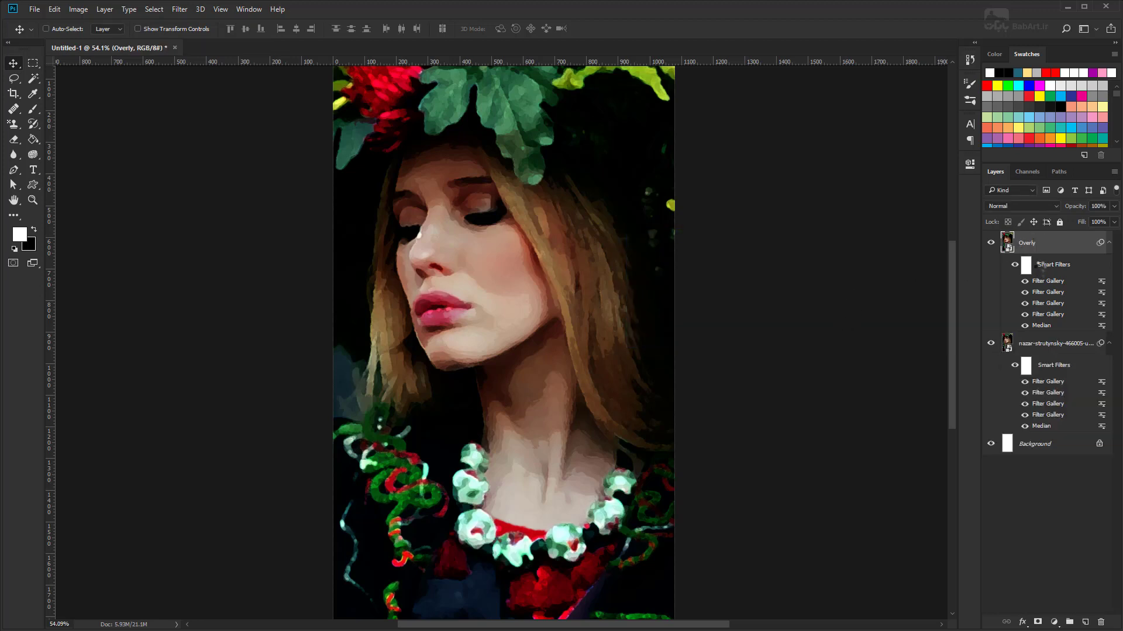
right_click(1052, 268)
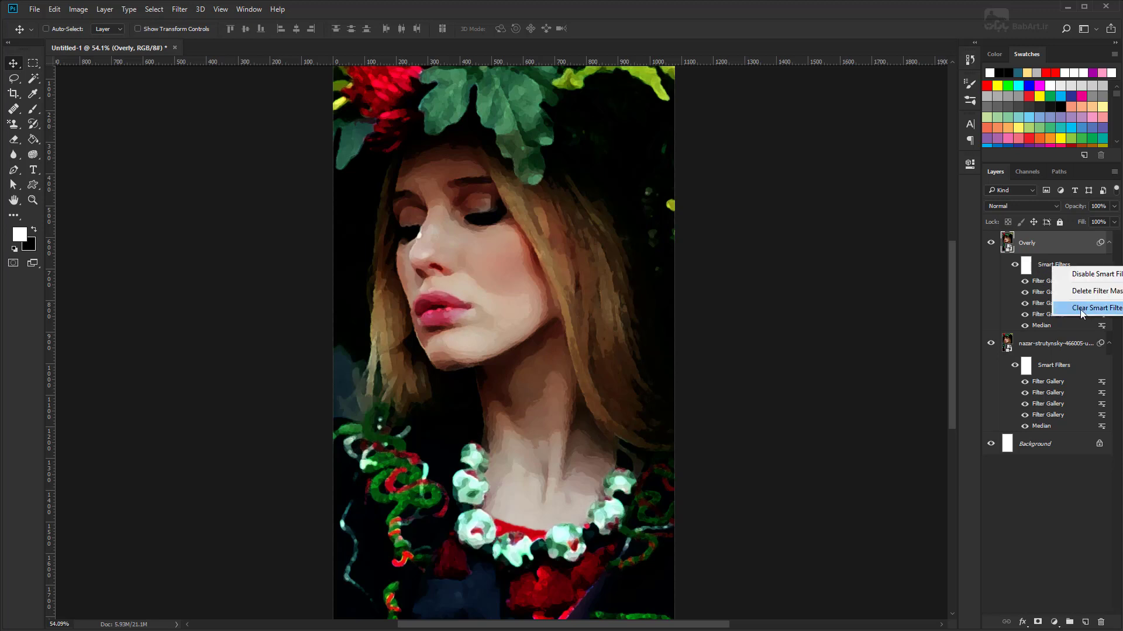
Clear Overly's smart filters and apply Shadows/Highlights with shadows amount 100
click(1081, 308)
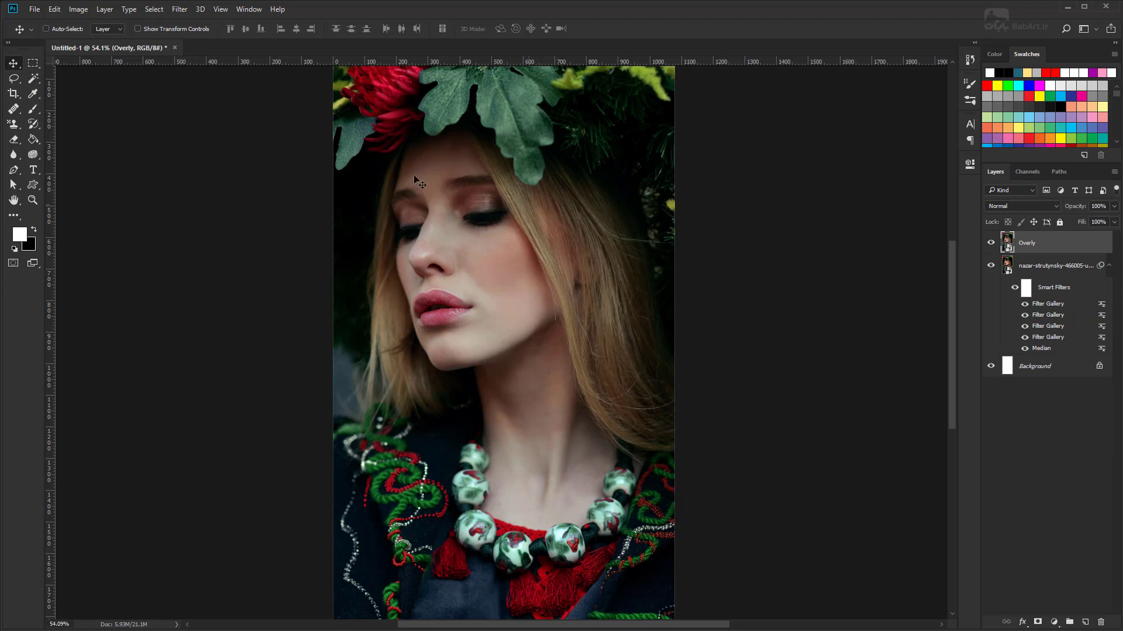
click(77, 11)
mouse_move(96, 38)
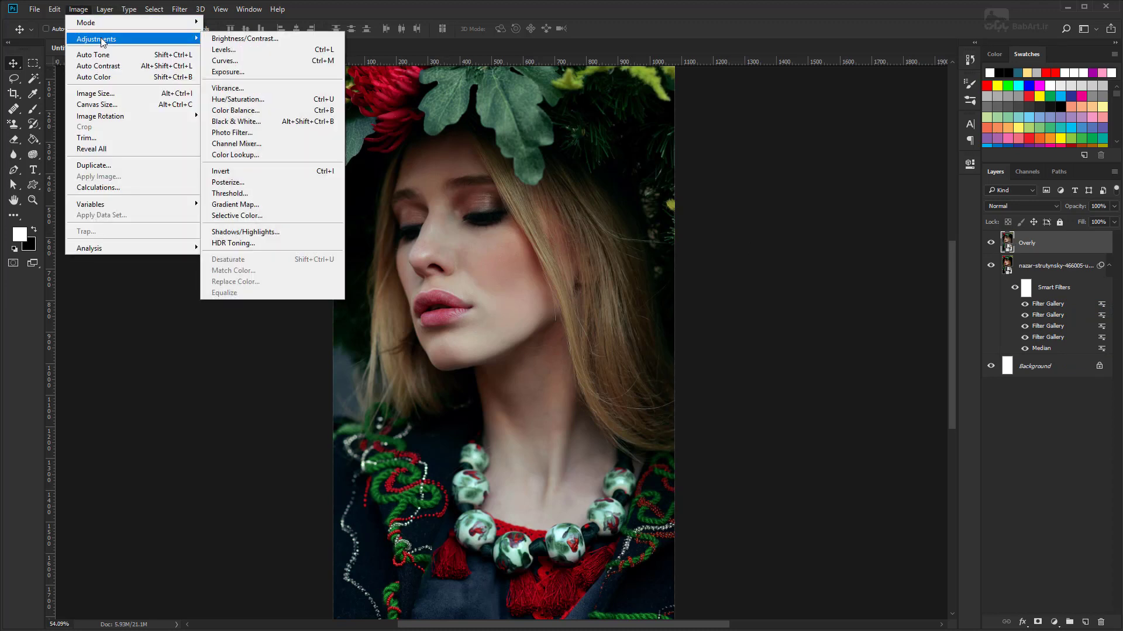
click(261, 232)
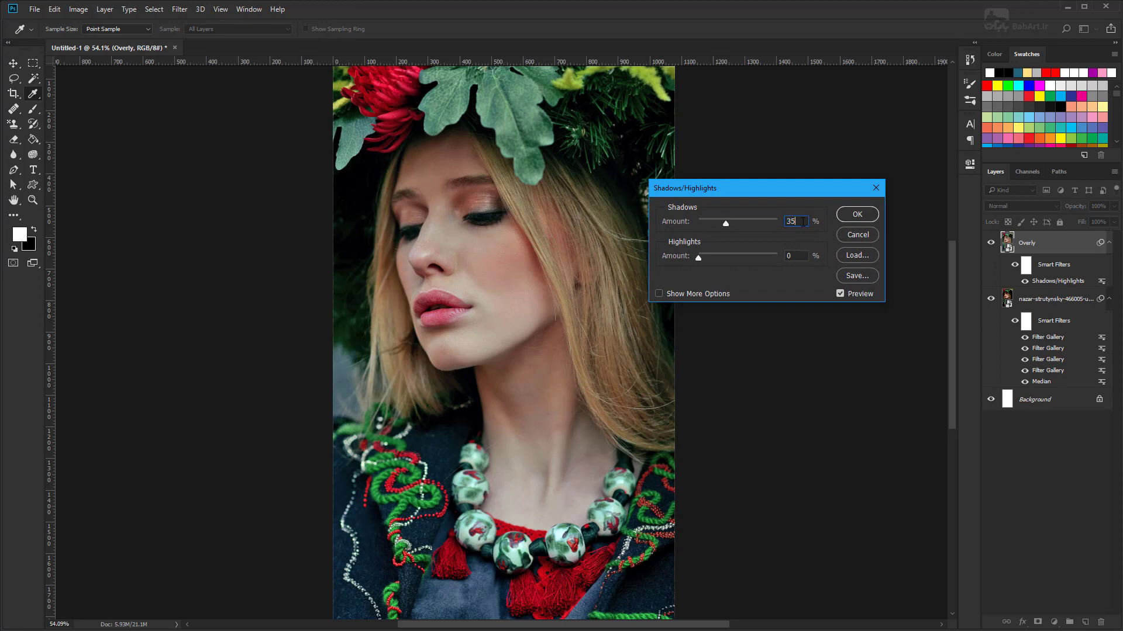
text(100)
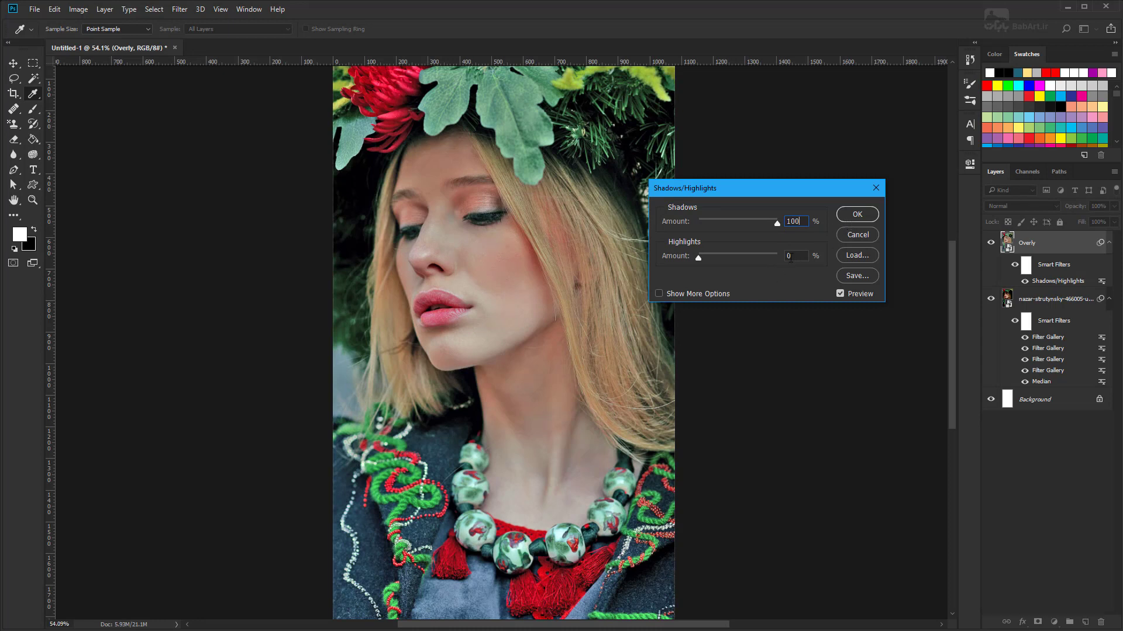
click(682, 294)
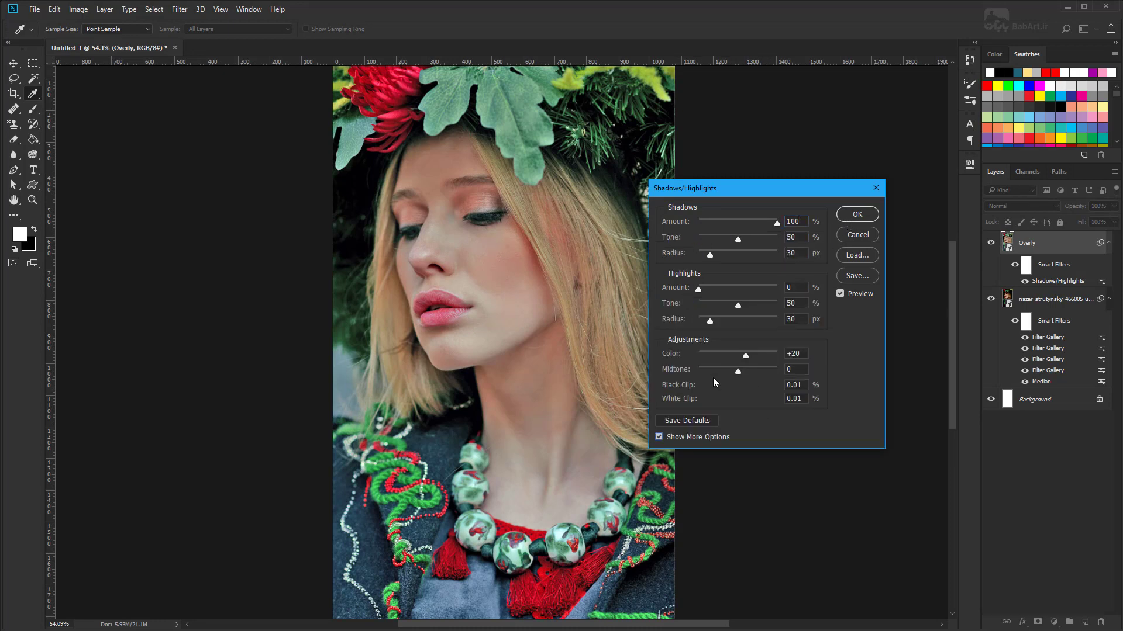
click(676, 438)
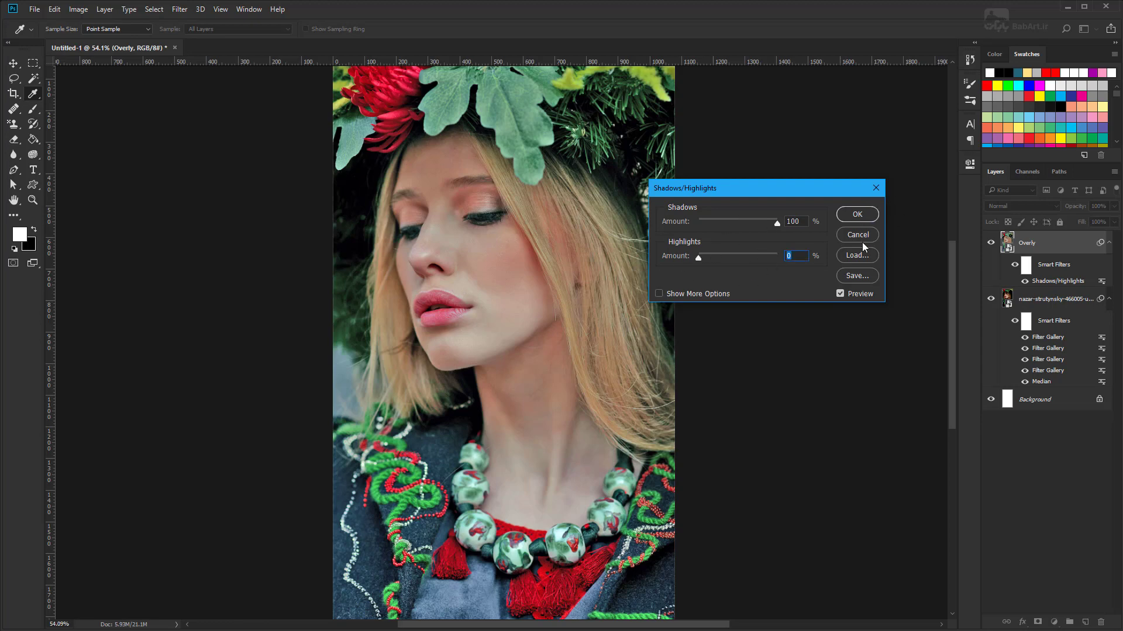
click(839, 294)
click(863, 214)
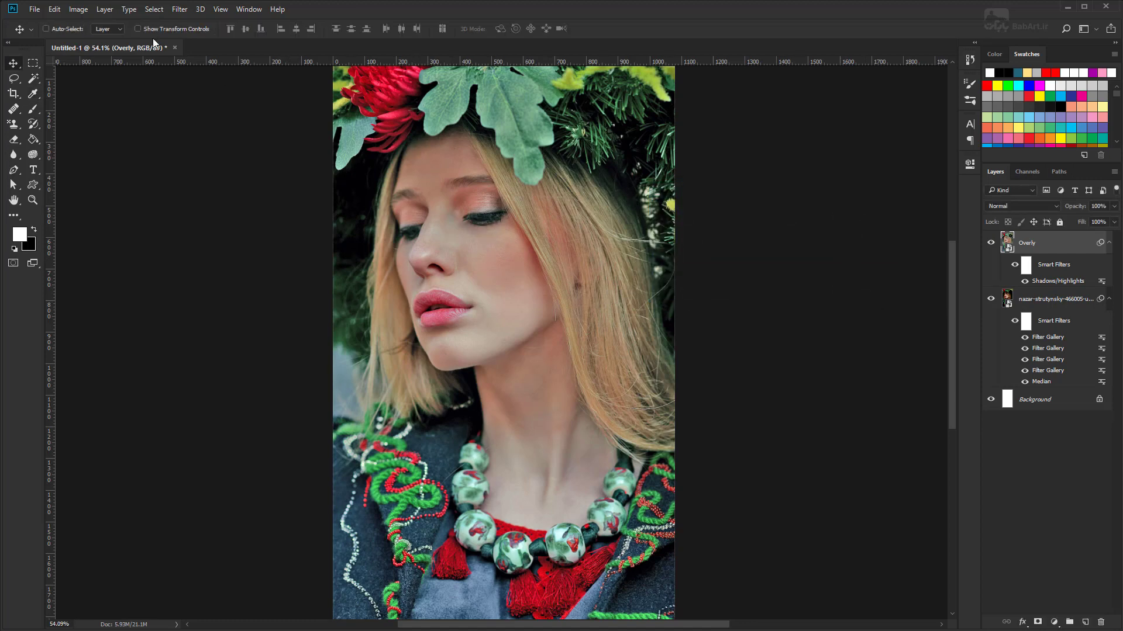
Add a High Pass smart filter with radius 9 to the Overly layer
click(178, 10)
mouse_move(188, 237)
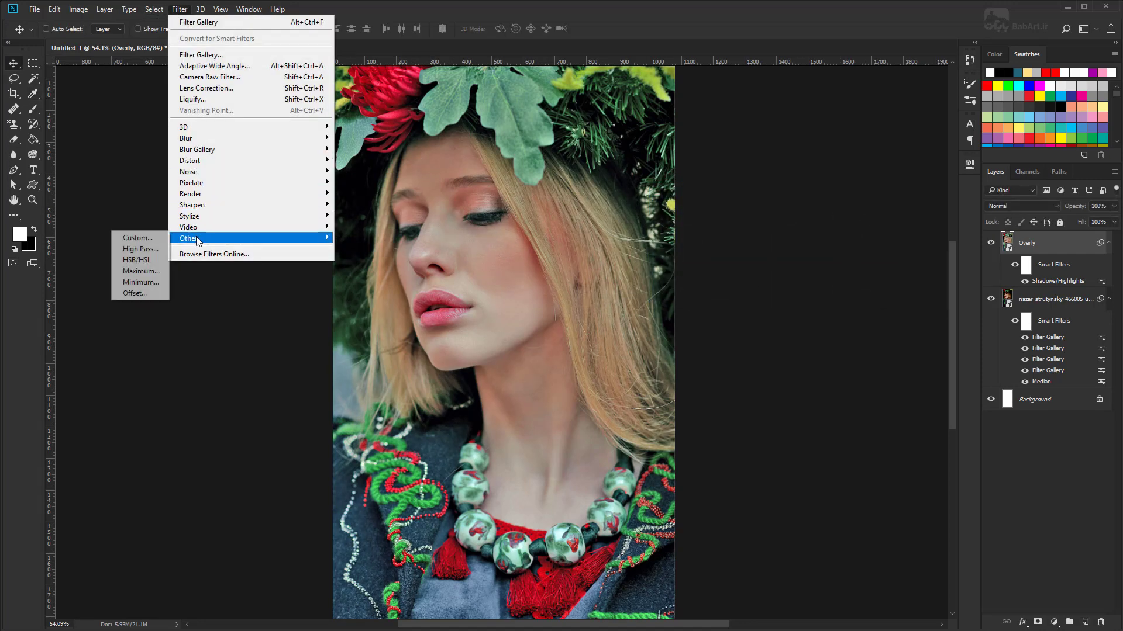
click(139, 249)
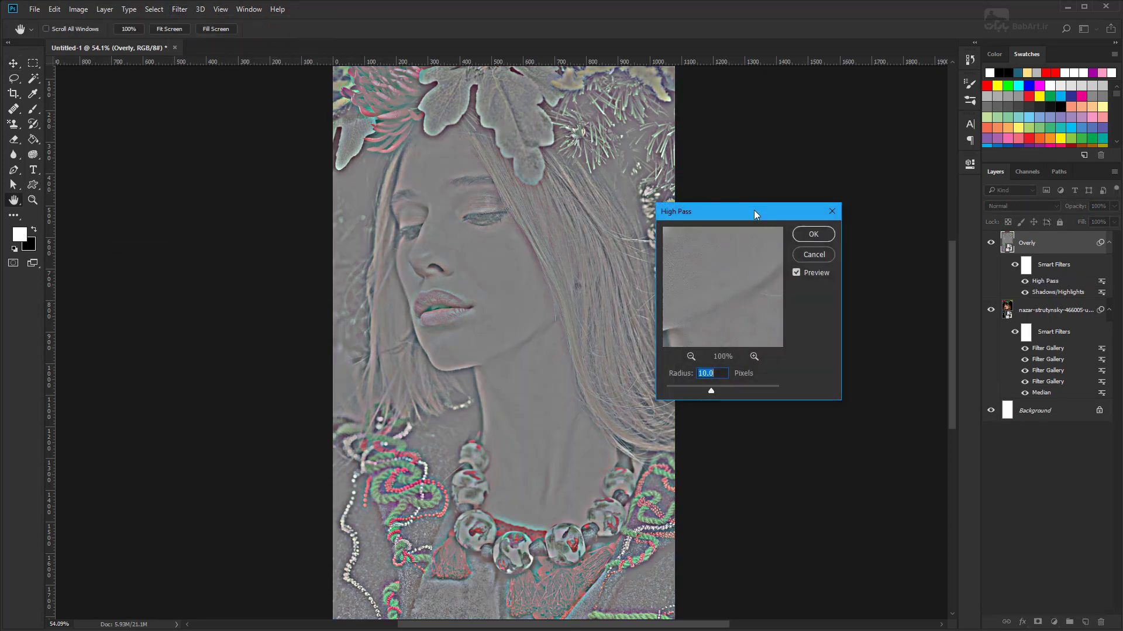
drag(753, 210, 796, 168)
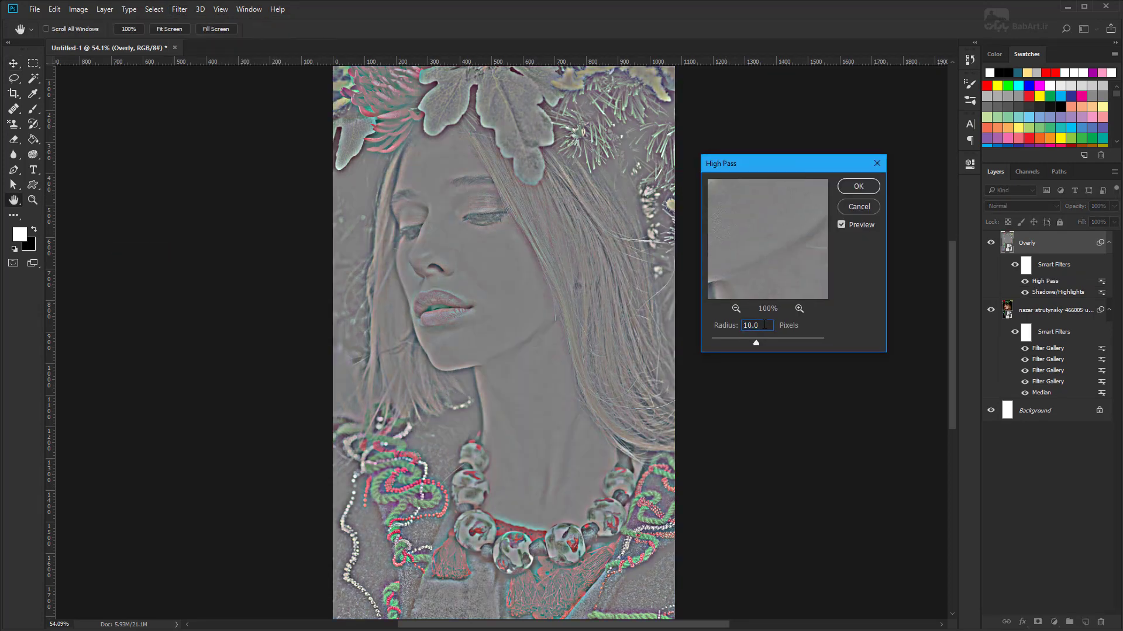
text(9)
click(858, 186)
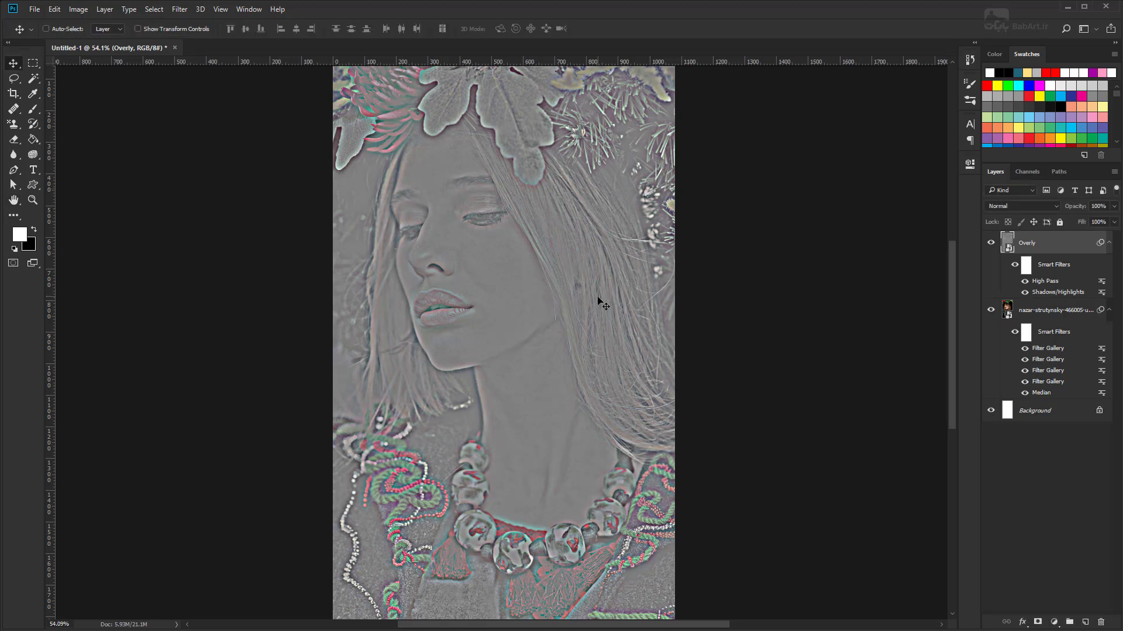
Blend the Overly layer in Linear Light at 35% opacity
click(1046, 209)
key(Escape)
click(1033, 207)
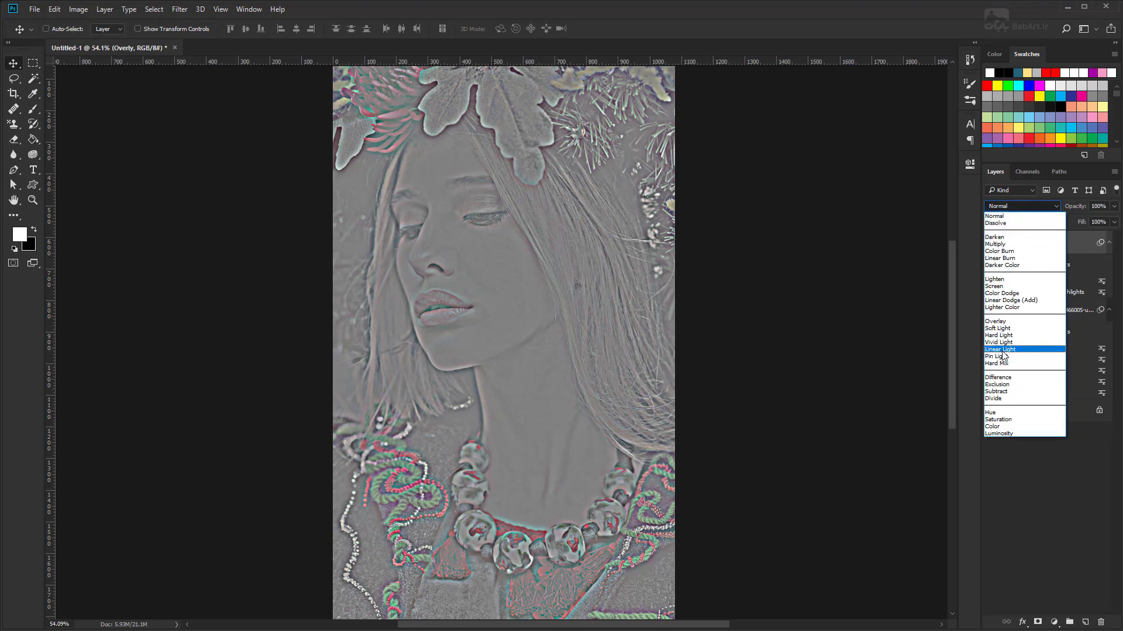
click(1002, 349)
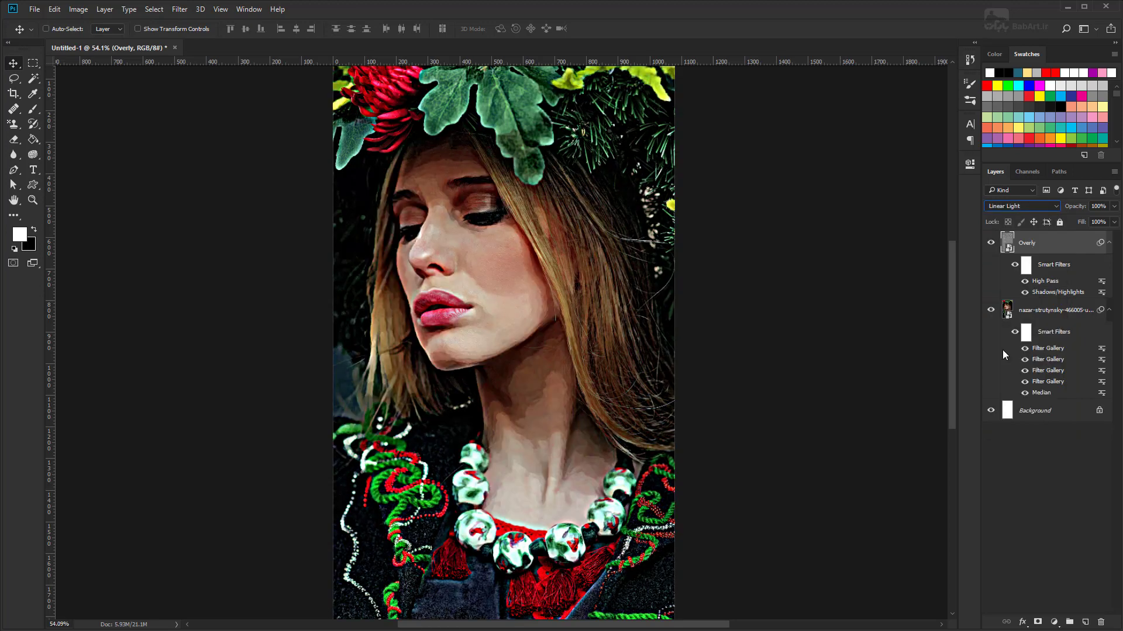
click(1106, 206)
text(5)
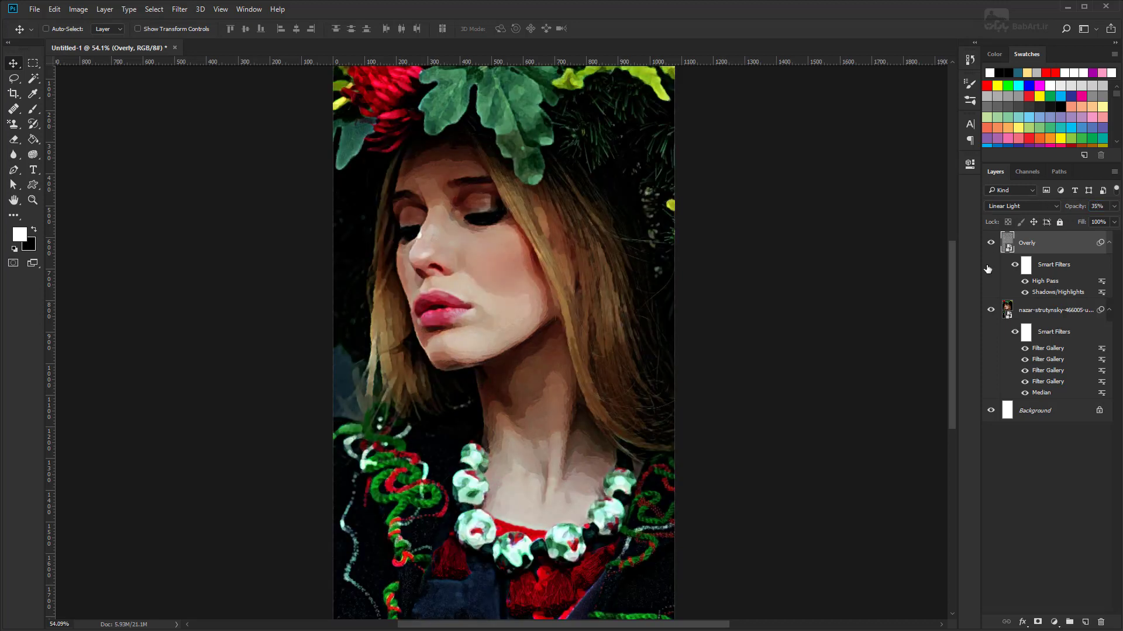
Toggle Overly's visibility to compare the sharpening, then collapse its smart filter list
click(991, 243)
click(991, 244)
click(991, 243)
click(1109, 244)
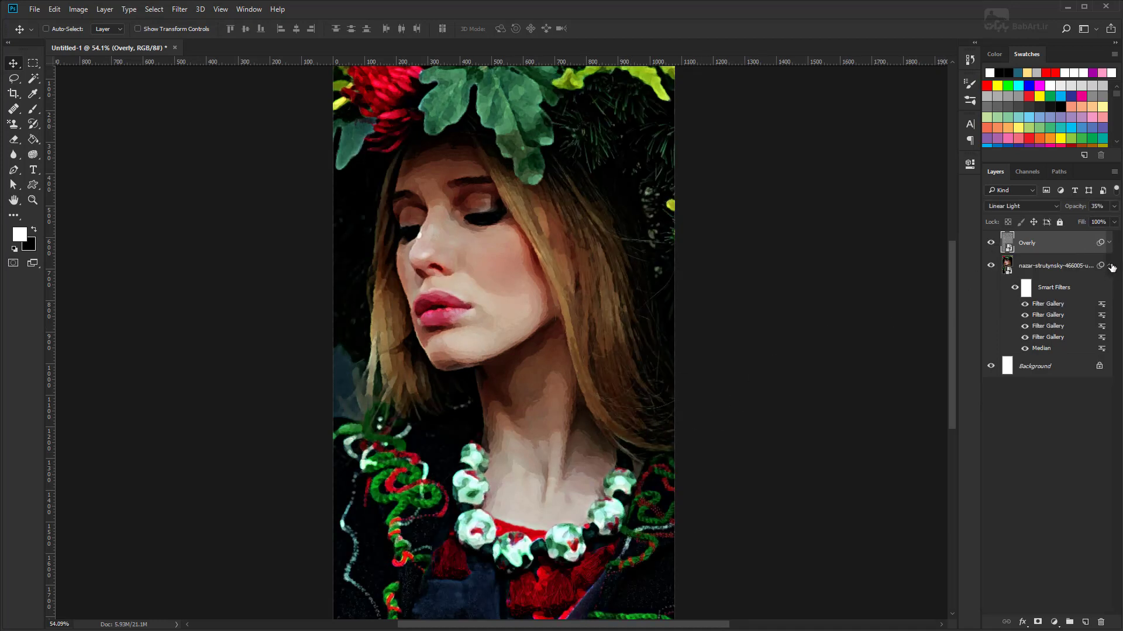
Collapse the photo layer's filter list and create Group 1 above the Background
click(1110, 266)
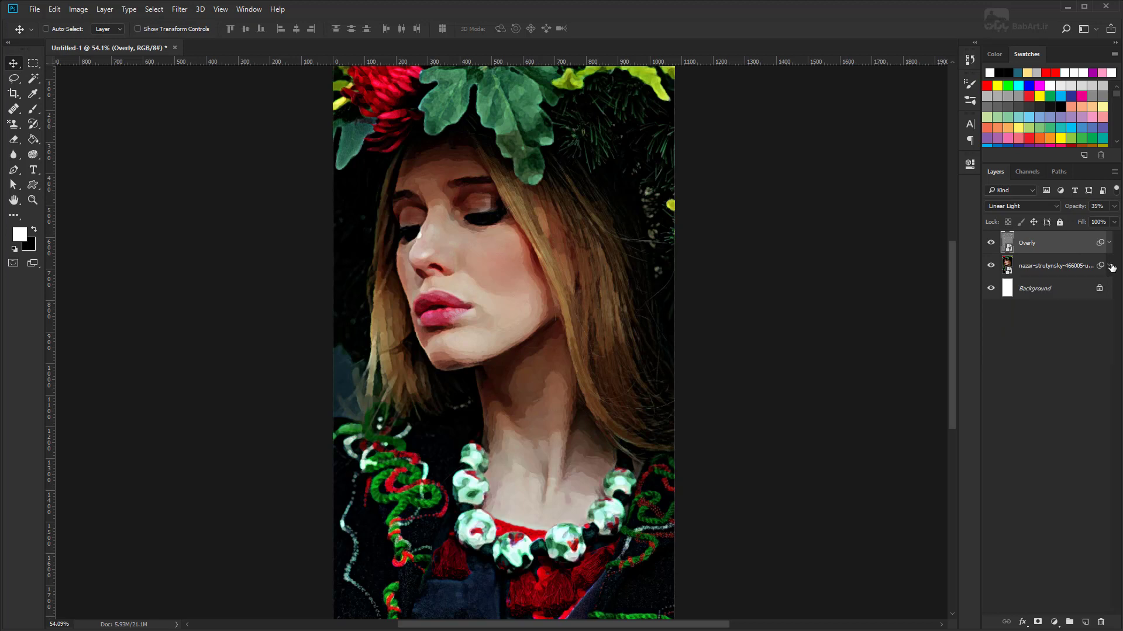
click(1036, 291)
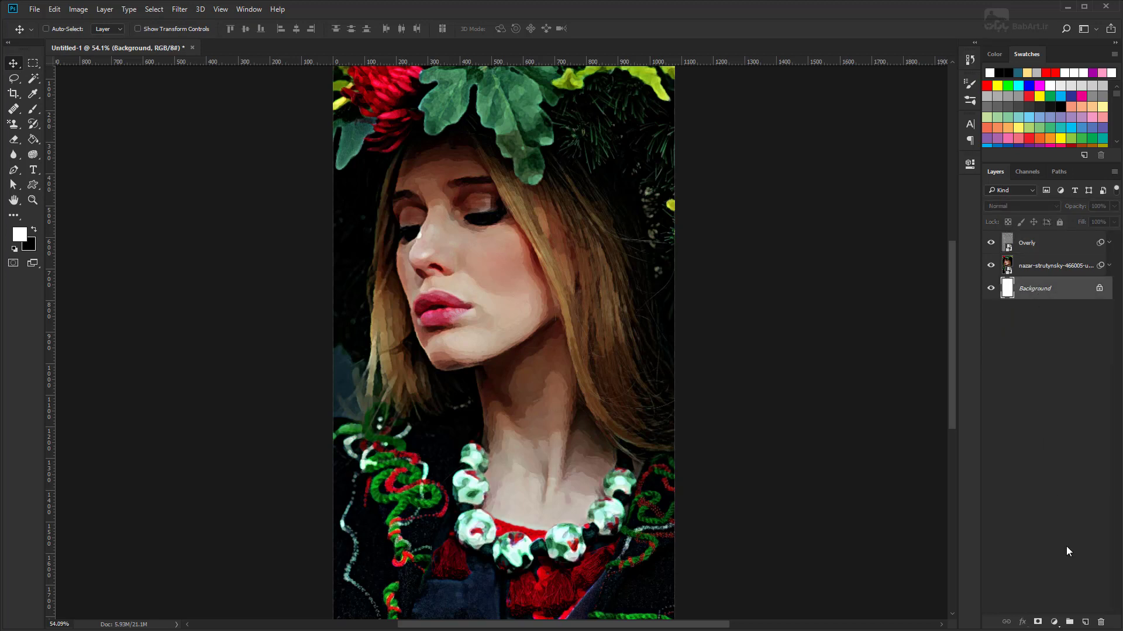
click(1069, 622)
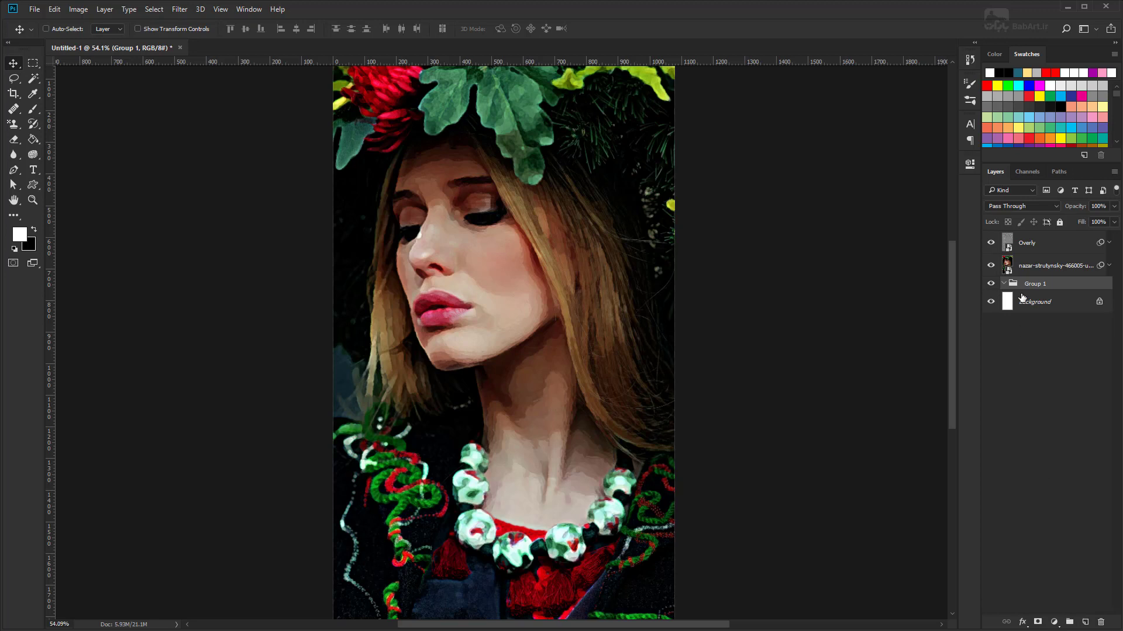
click(1054, 307)
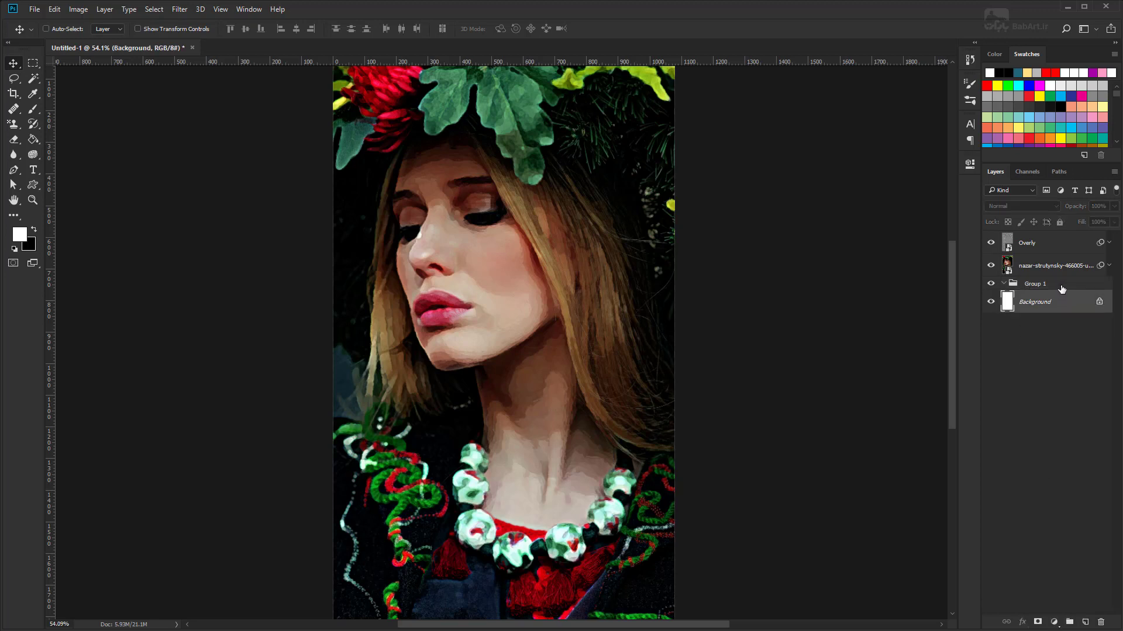
click(1061, 286)
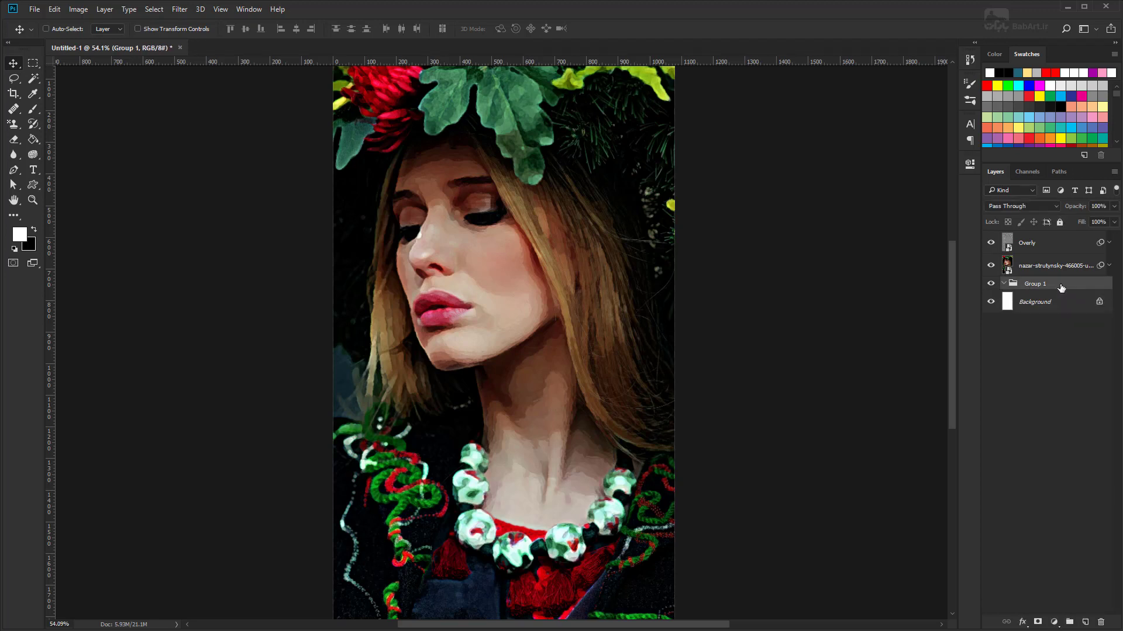
Fill Group 1 with empty Layers 1 through 8 and collapse the group
click(1085, 622)
click(1084, 622)
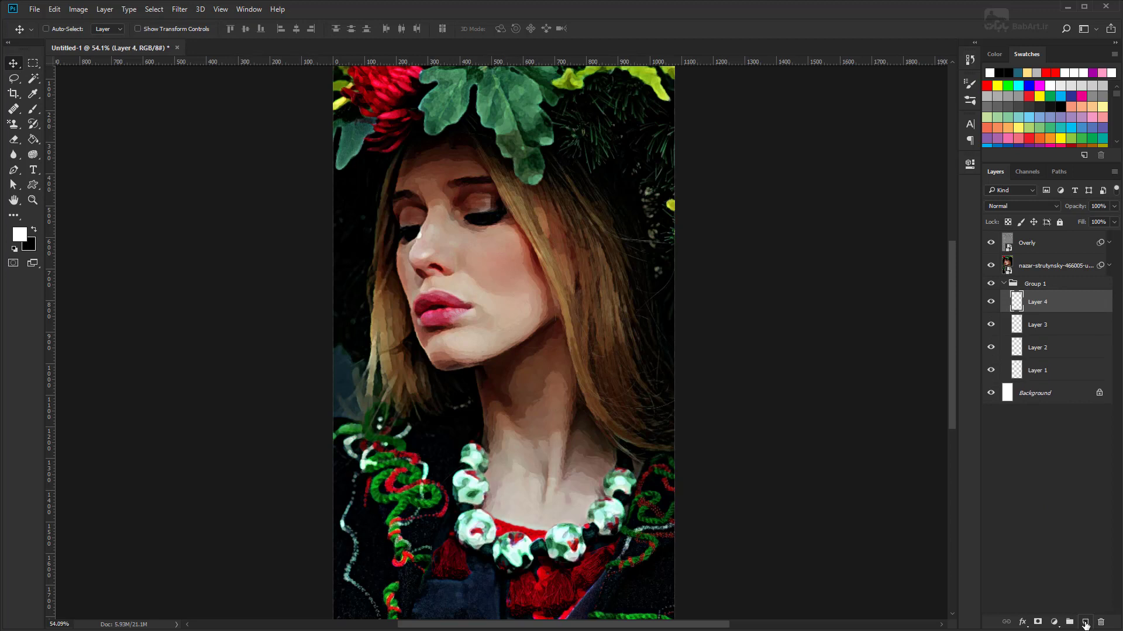
click(1085, 622)
click(1084, 622)
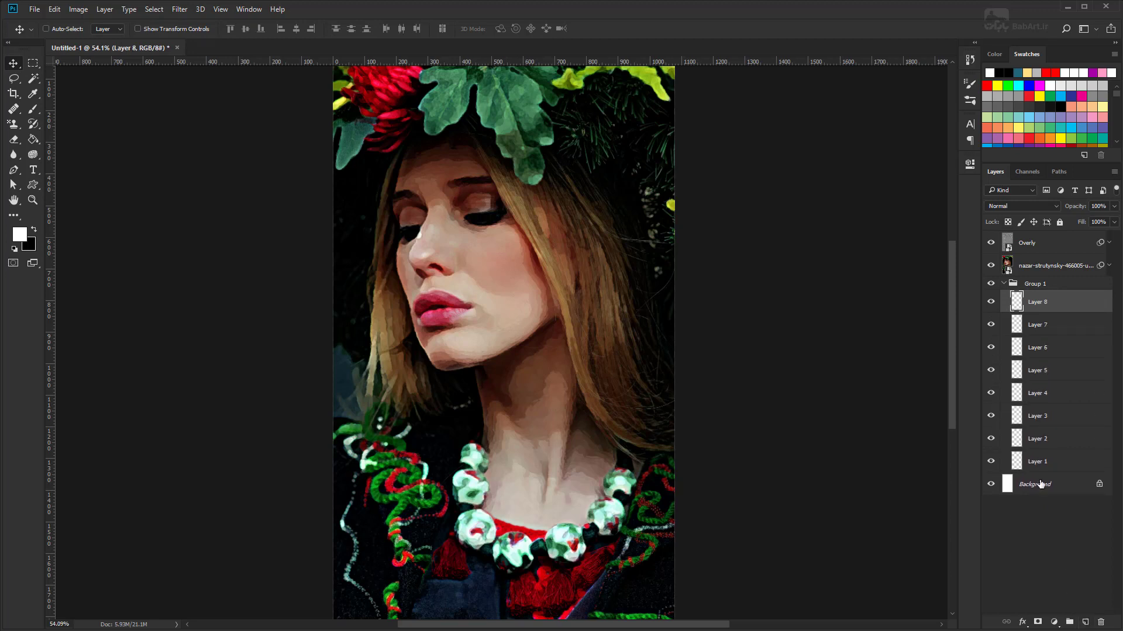
click(1004, 284)
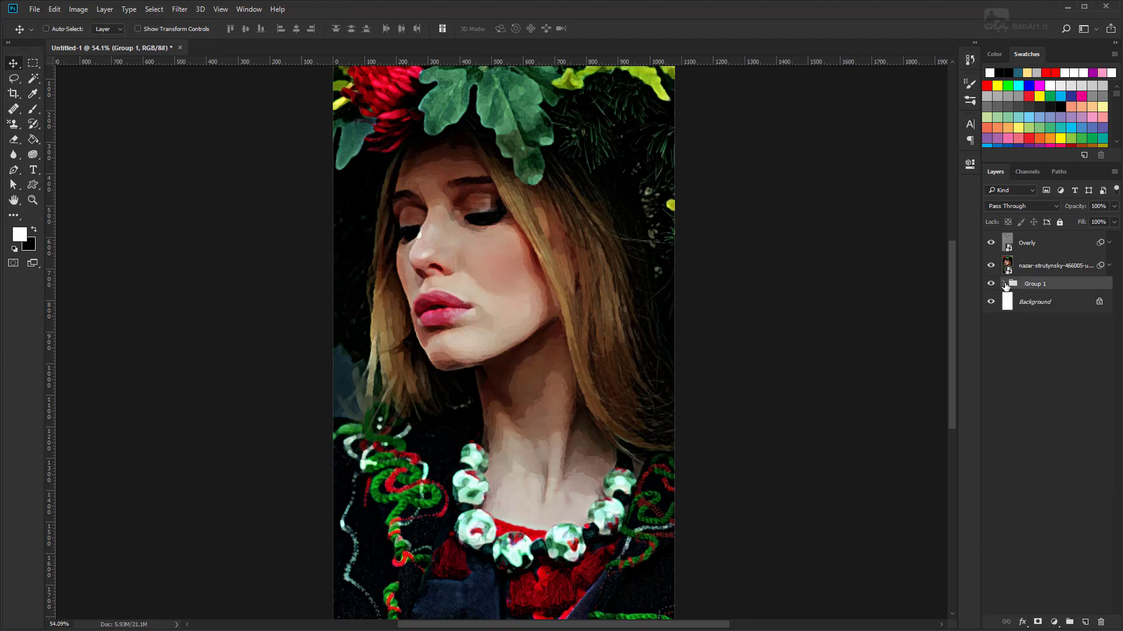
click(1025, 245)
Clip the Overly and photo layers to Group 1 as clipping masks
right_click(1019, 242)
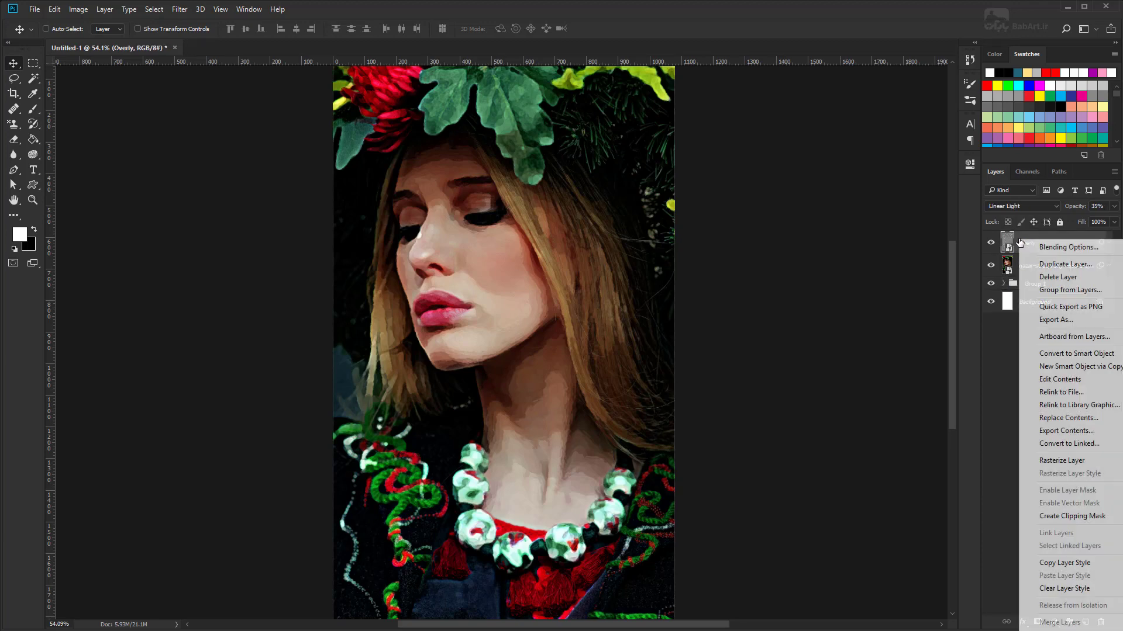
click(1038, 521)
click(1031, 271)
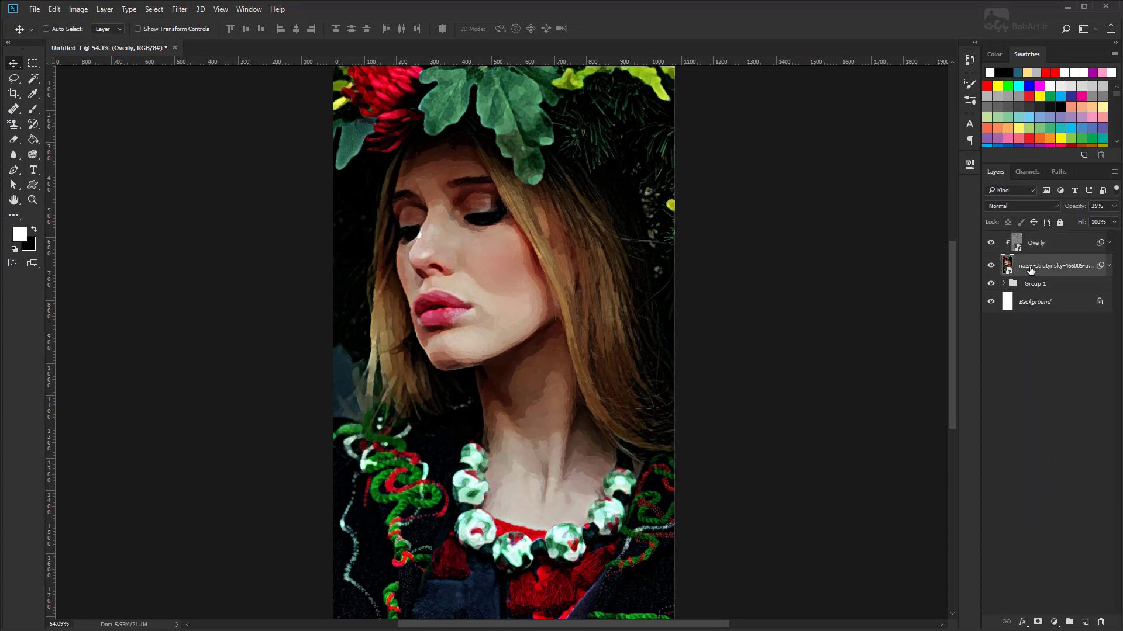
right_click(1030, 269)
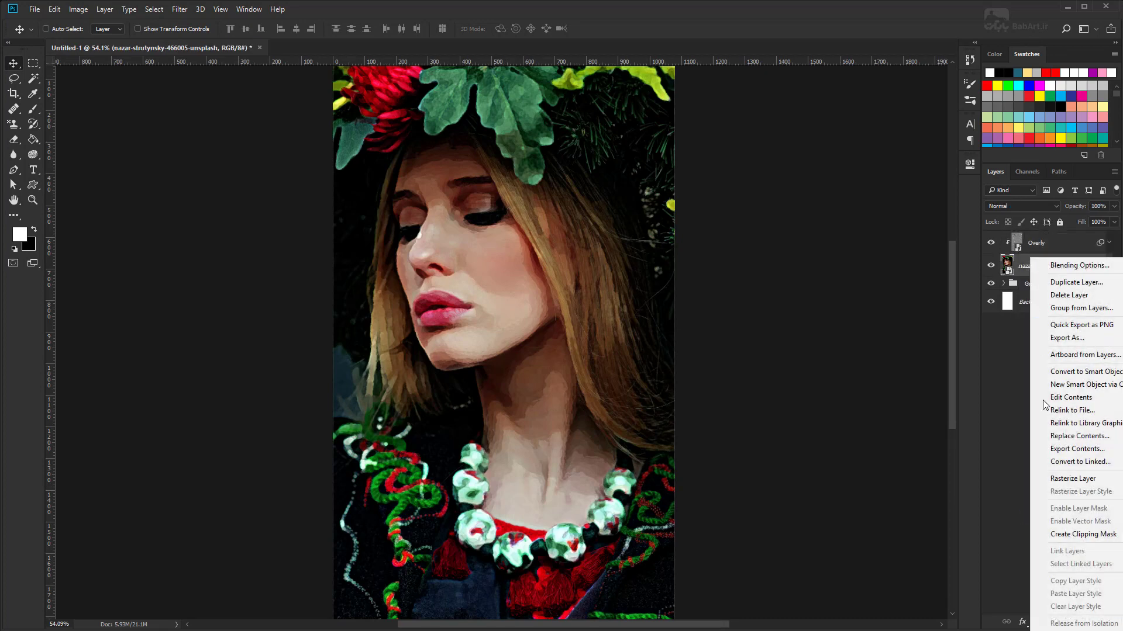
click(1066, 535)
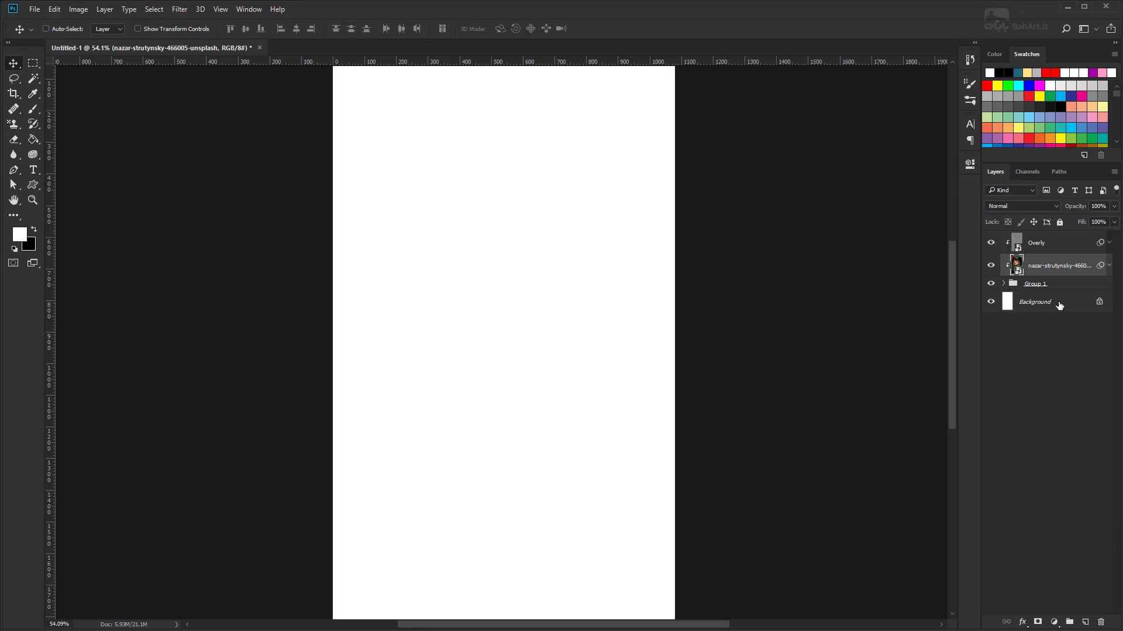
Expand Group 1, make black the foreground colour, and select Layer 1
click(1004, 284)
scroll(534, 371, down, 3)
key(x)
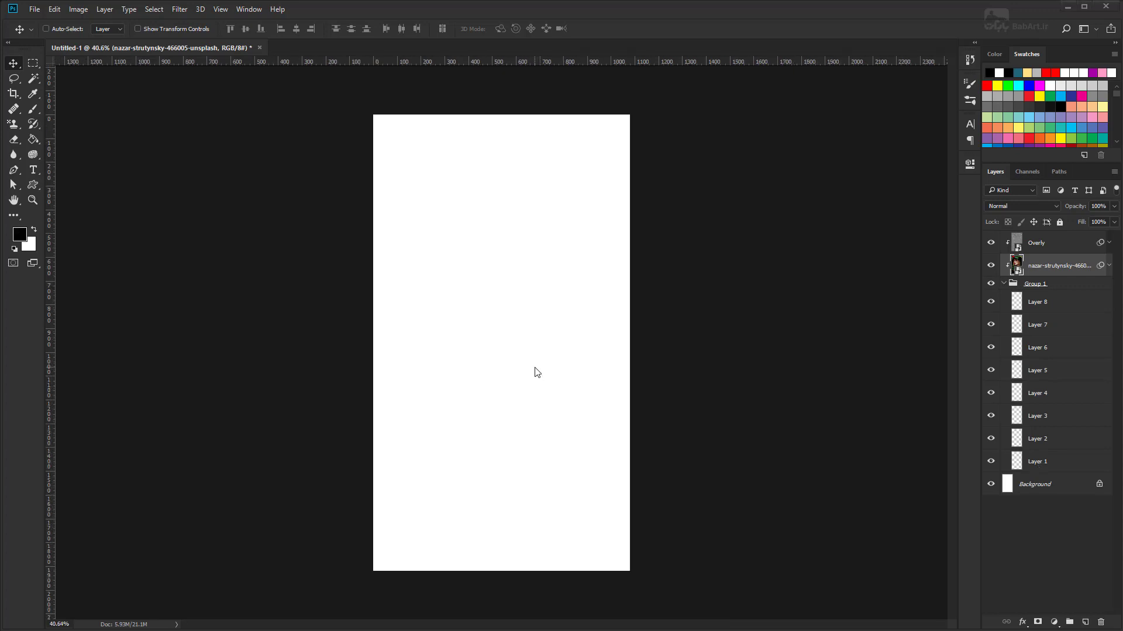
click(1003, 283)
click(1032, 284)
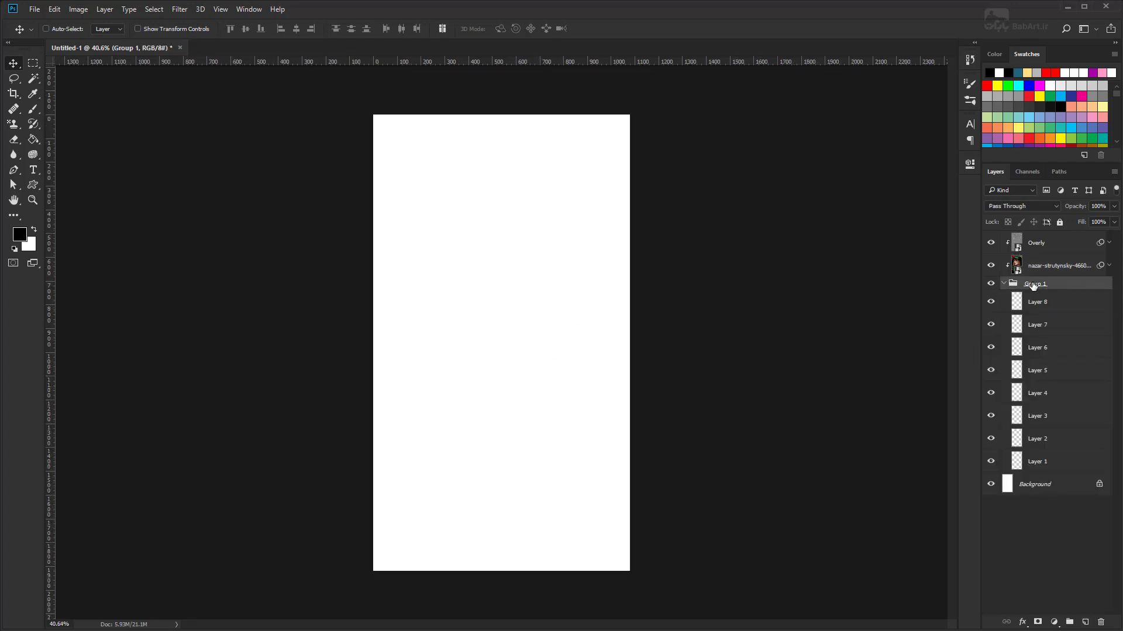
click(1048, 465)
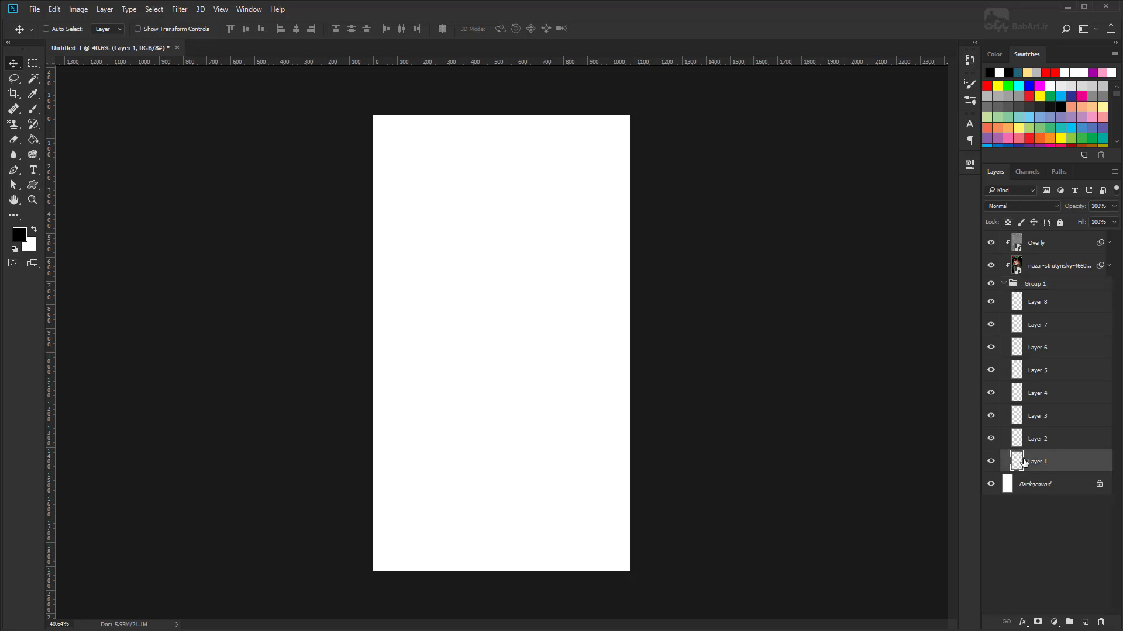
Choose the standard Brush tool and load the Awc brushes .abr file
click(38, 110)
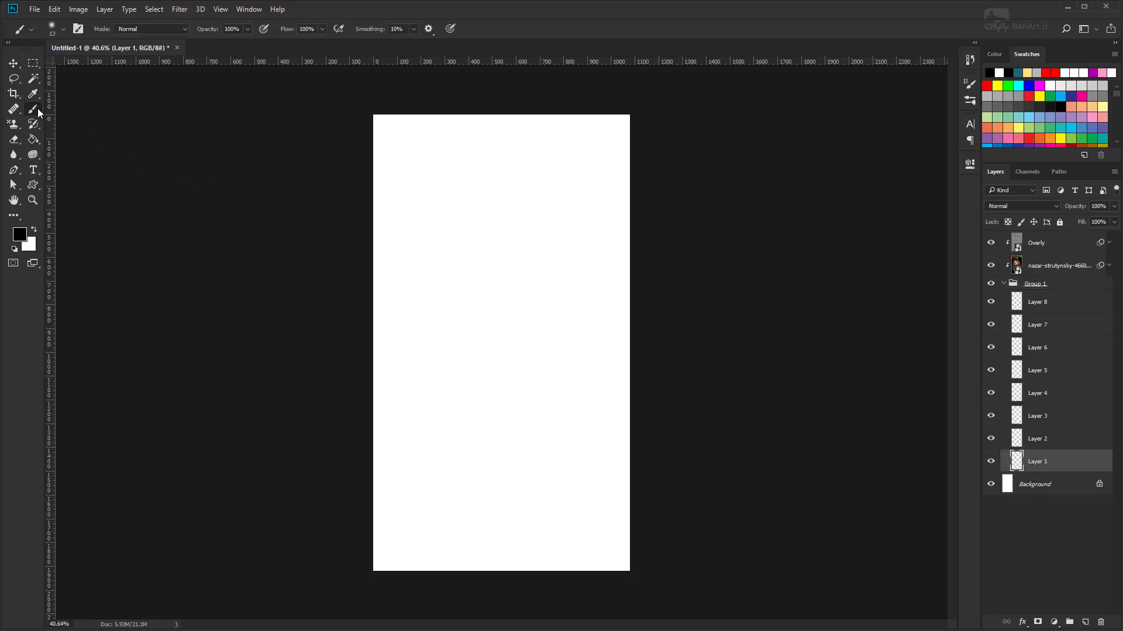
right_click(34, 110)
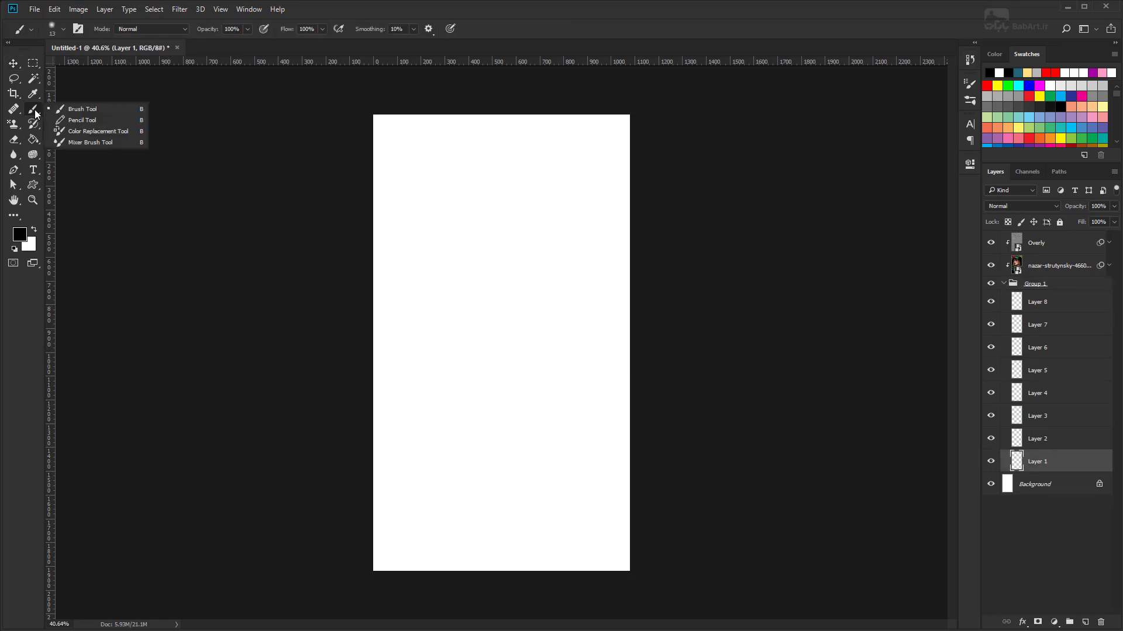
click(76, 108)
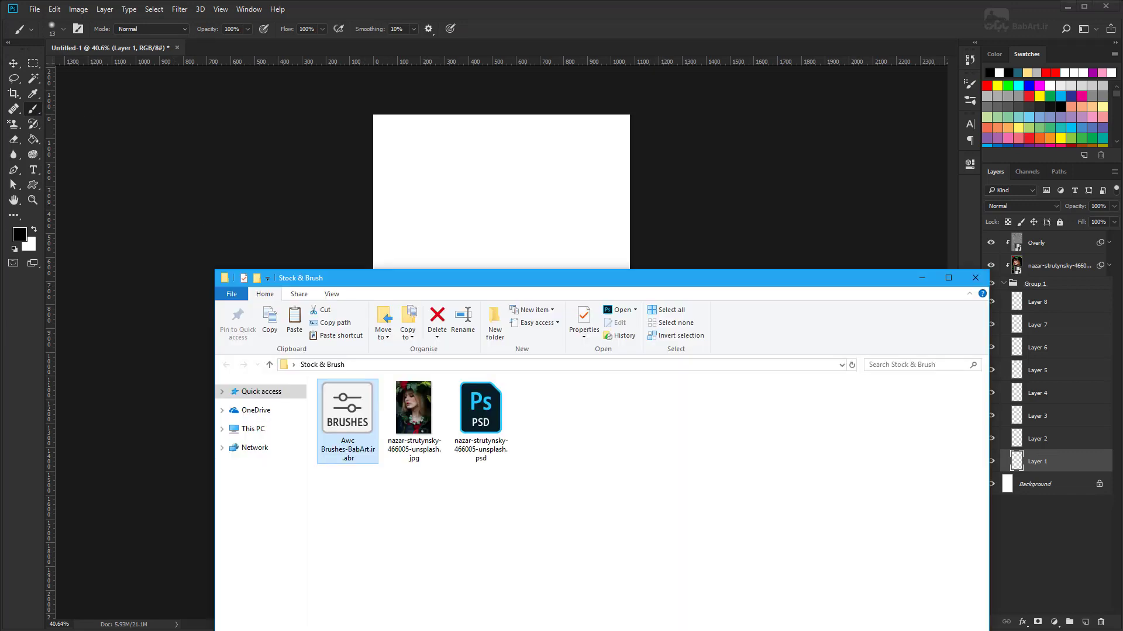
right_click(340, 404)
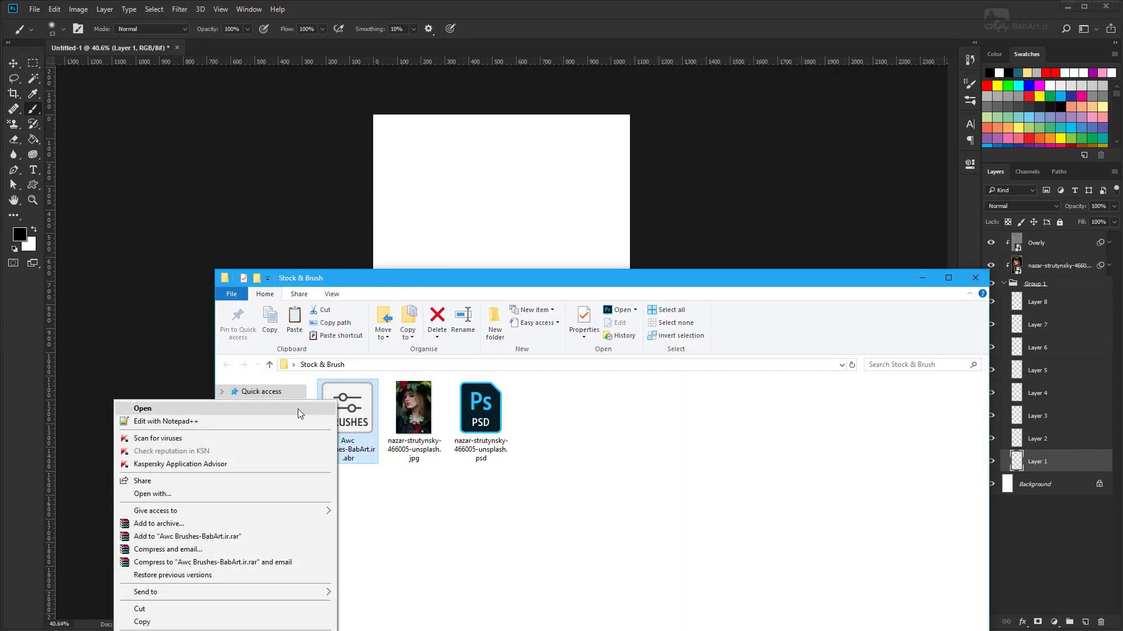
click(297, 410)
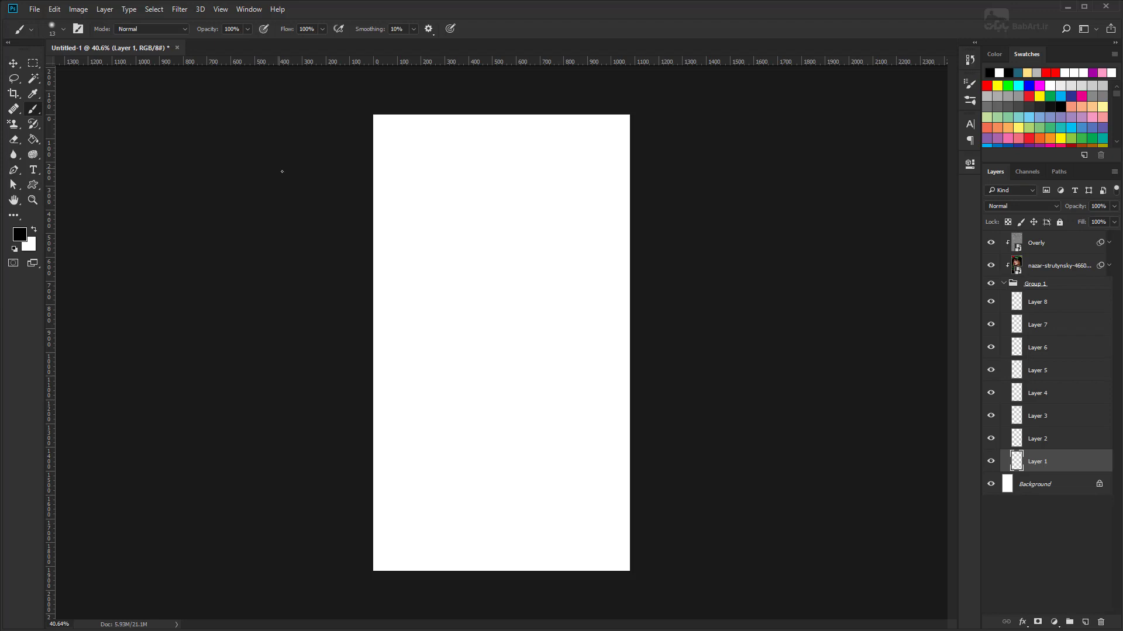
Select the Brush For Tuts+ 01 preset from the Awc Brushes-BabArt folder
right_click(34, 23)
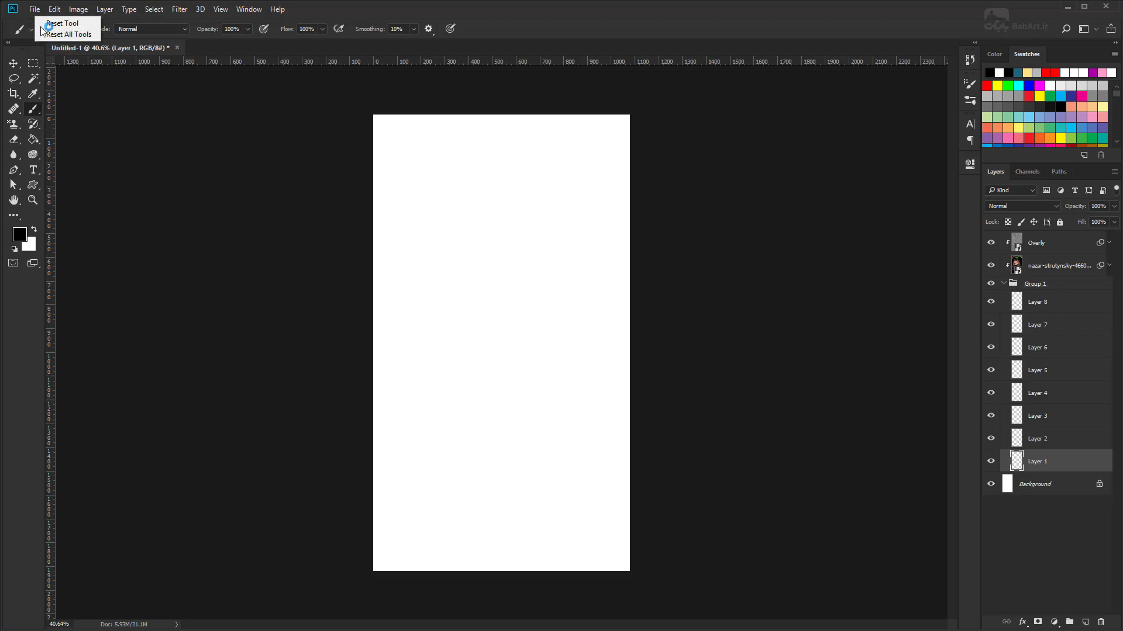
click(52, 23)
right_click(450, 198)
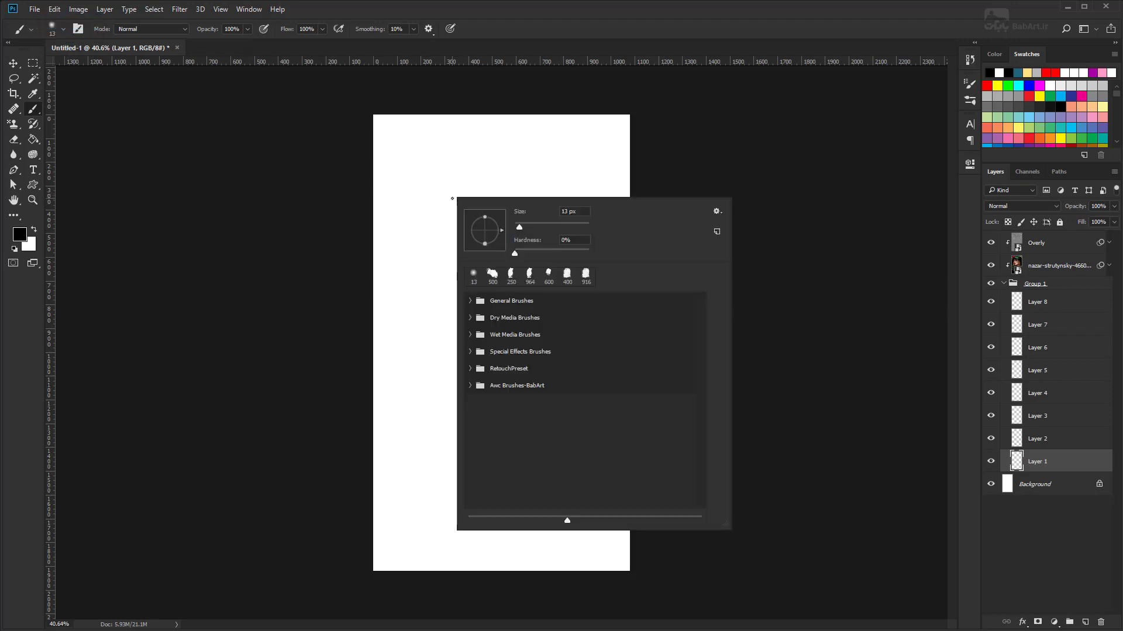
click(507, 392)
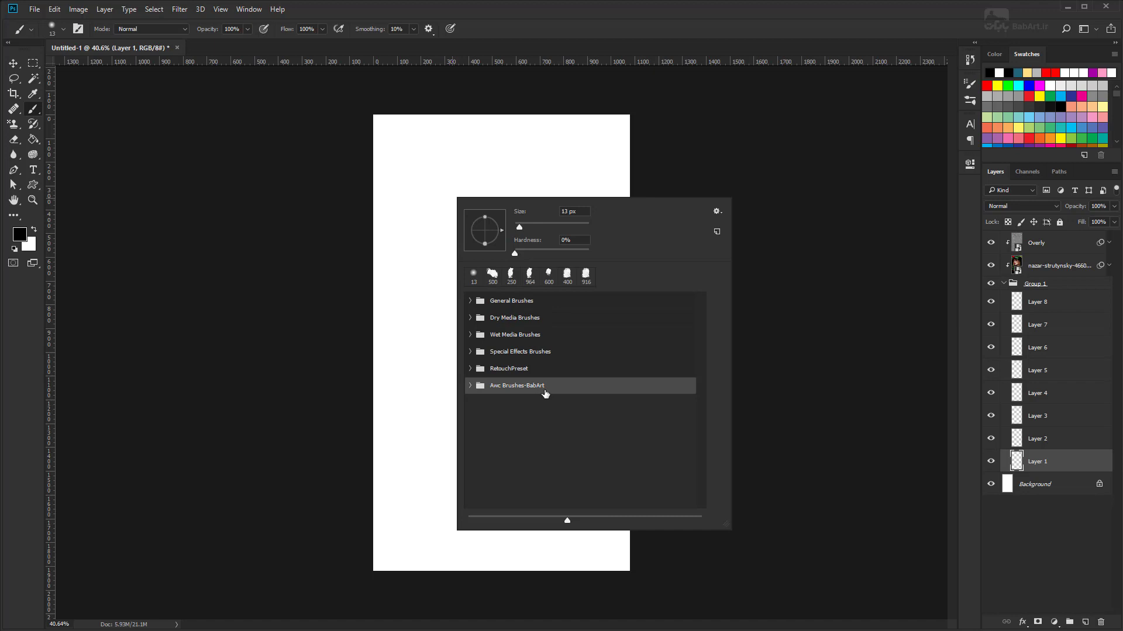
click(471, 386)
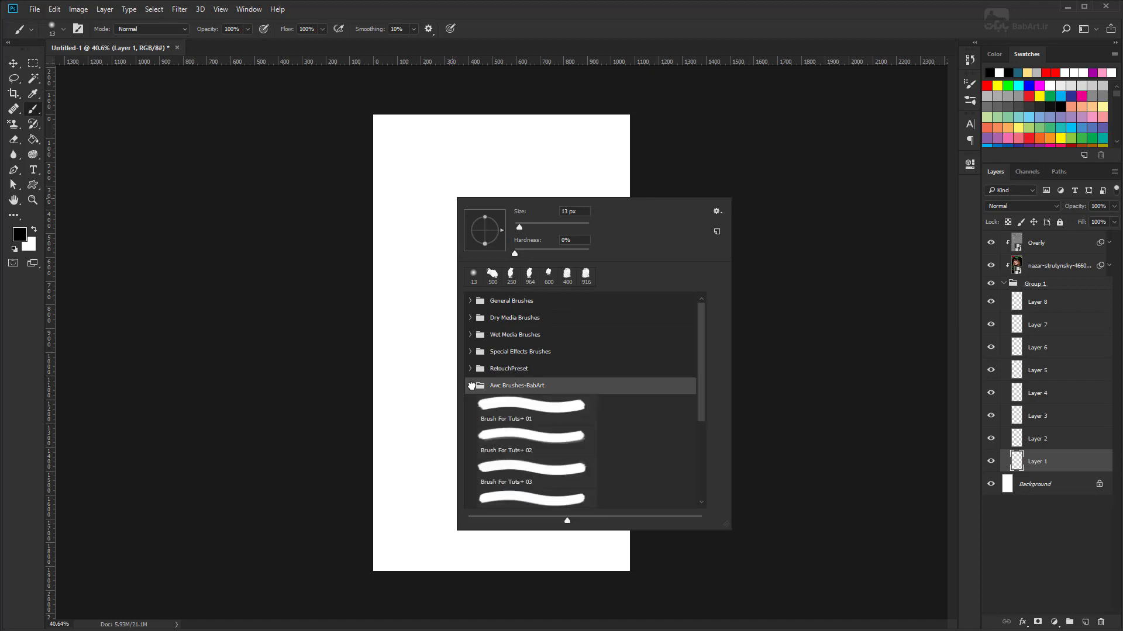
click(506, 414)
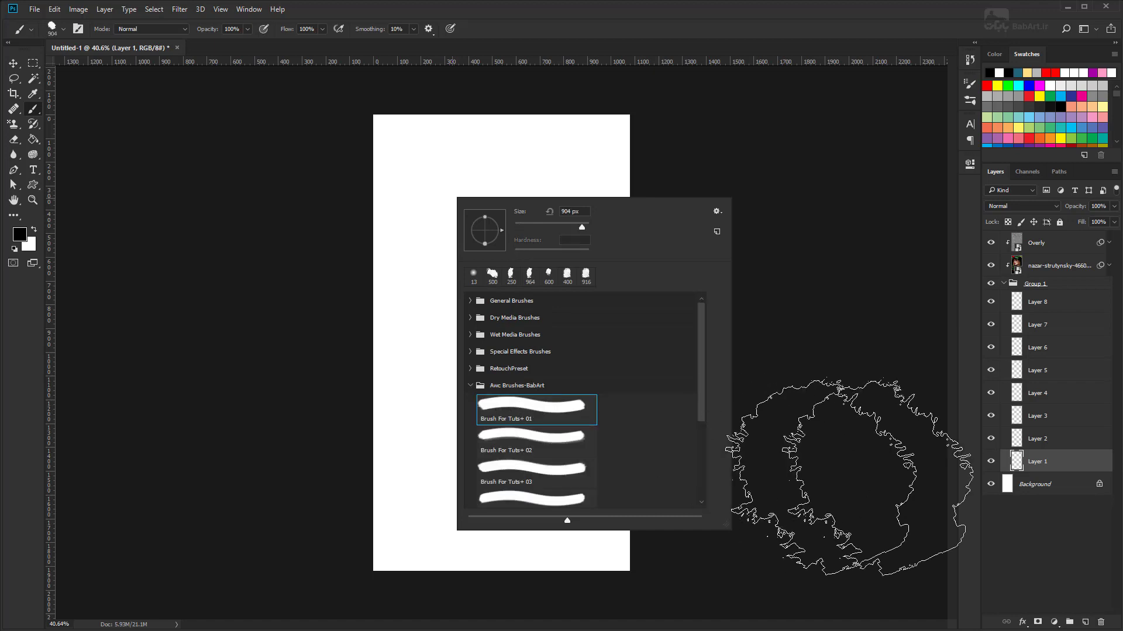
click(1044, 459)
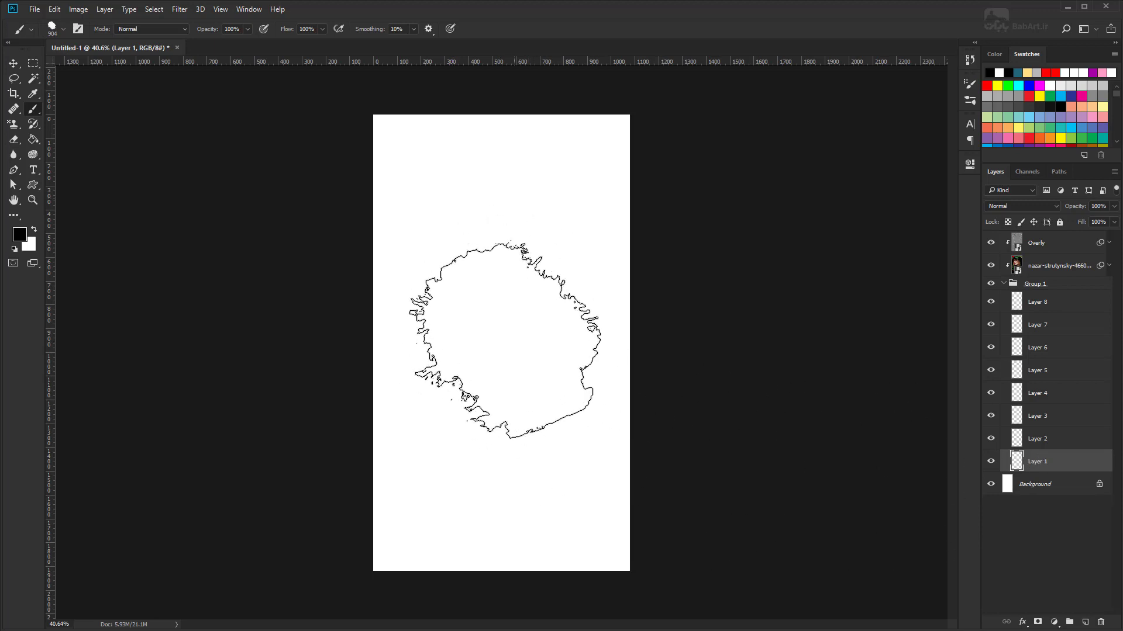
Stamp a 700 px Brush For Tuts+ 01 stroke on Layer 1
right_click(506, 285)
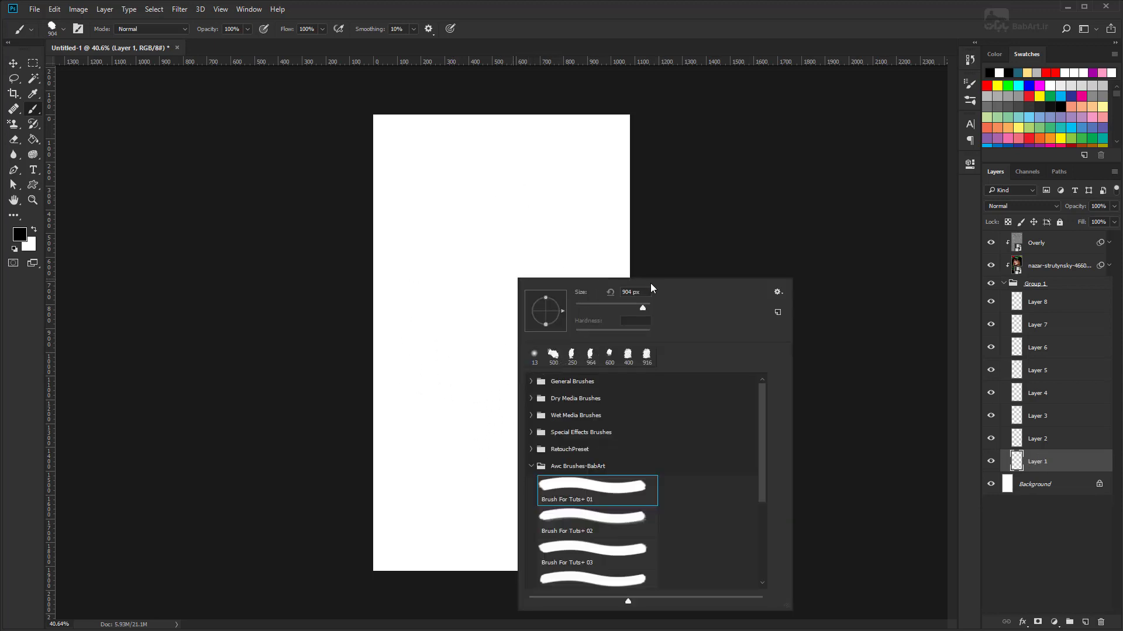
text(700)
key(Return)
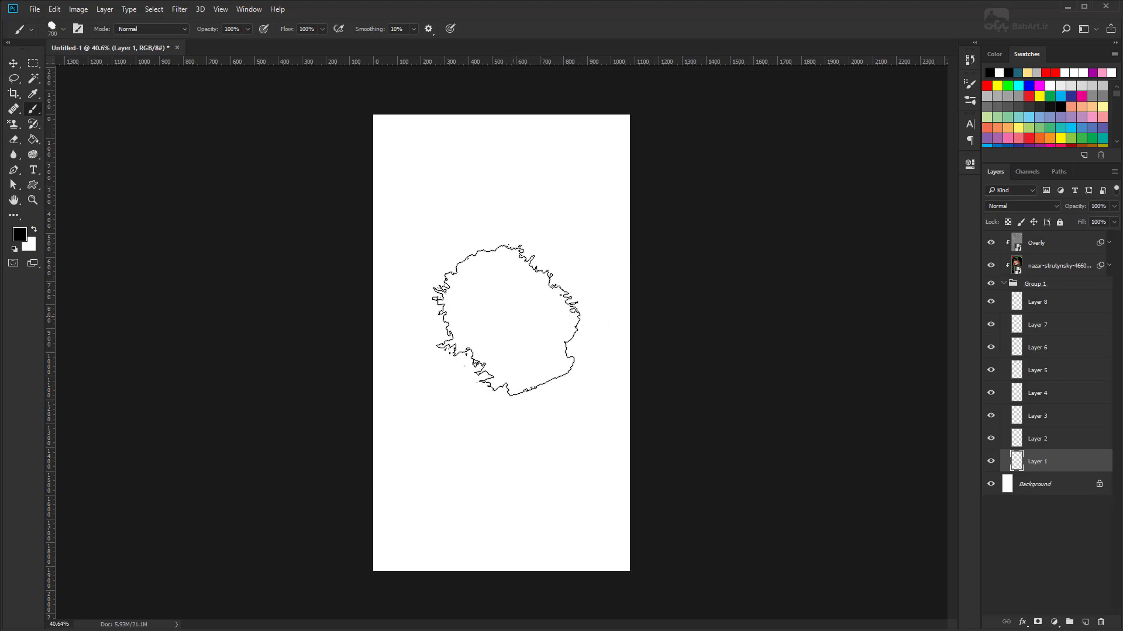
click(507, 320)
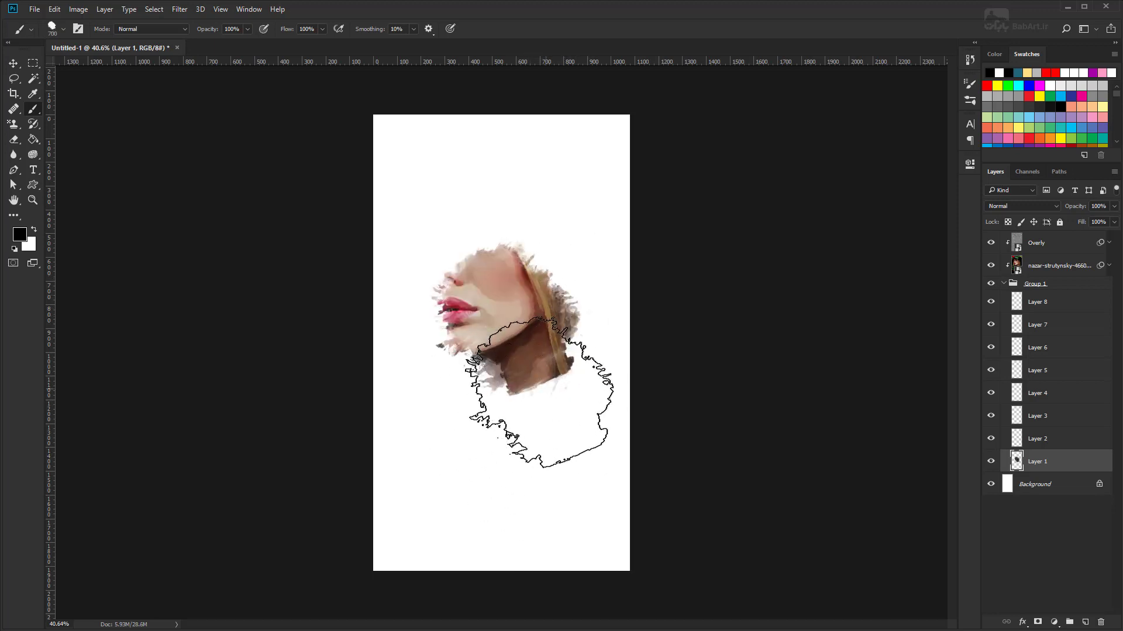
On Layer 2, paint dark hair and flowers below the chin with an 800 px Brush For Tuts+ 02
click(1059, 442)
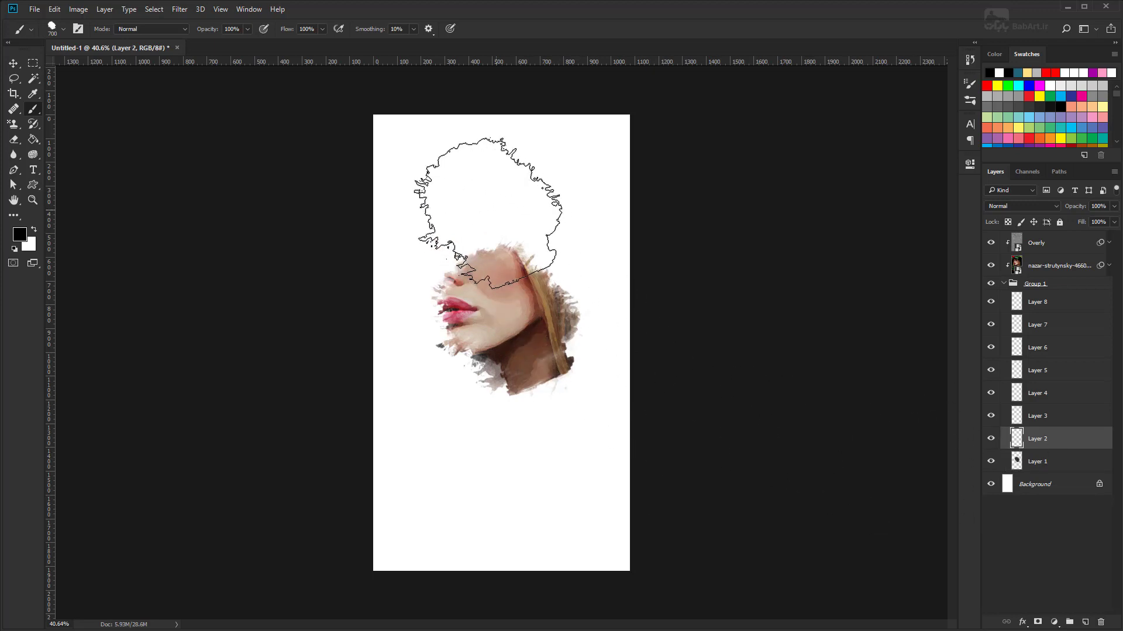
right_click(503, 211)
click(575, 447)
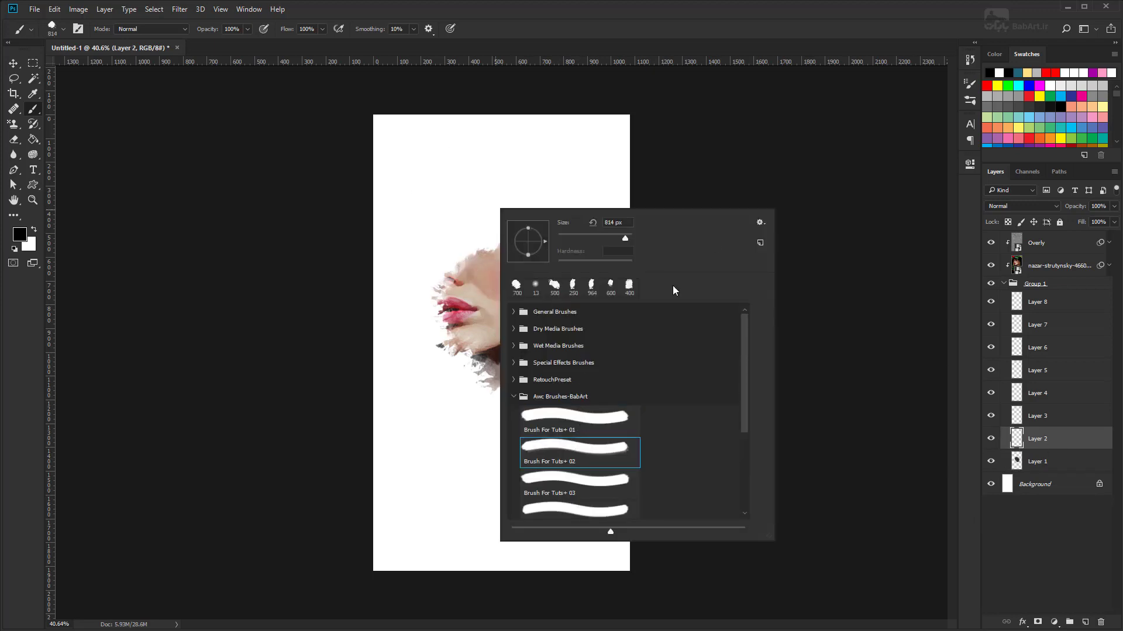
key(Return)
key(bracketleft)
key(bracketleft)
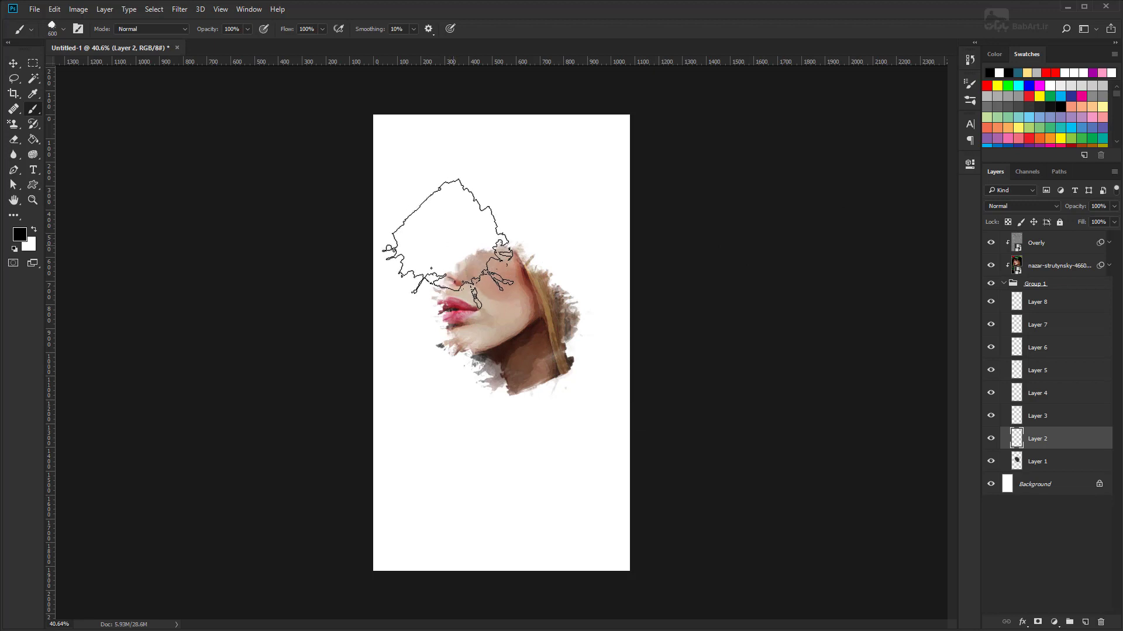
key(bracketright)
key(bracketright)
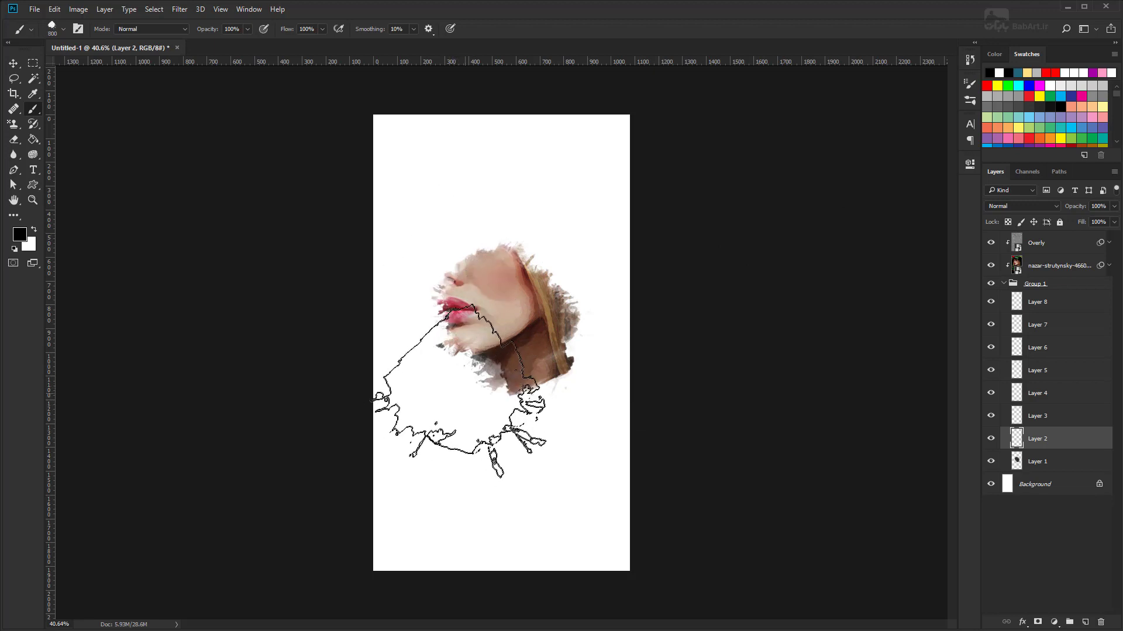
drag(476, 404, 481, 406)
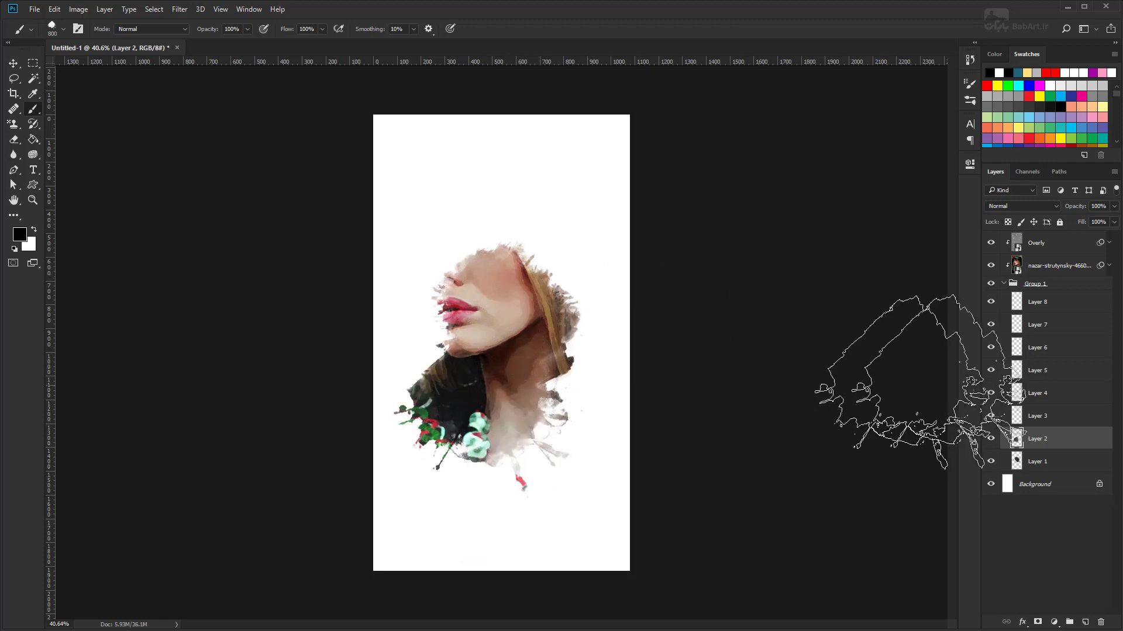
On Layer 3, stamp a 600 px Brush For Tuts+ 03 splatter over the top of the head
click(1037, 416)
right_click(494, 192)
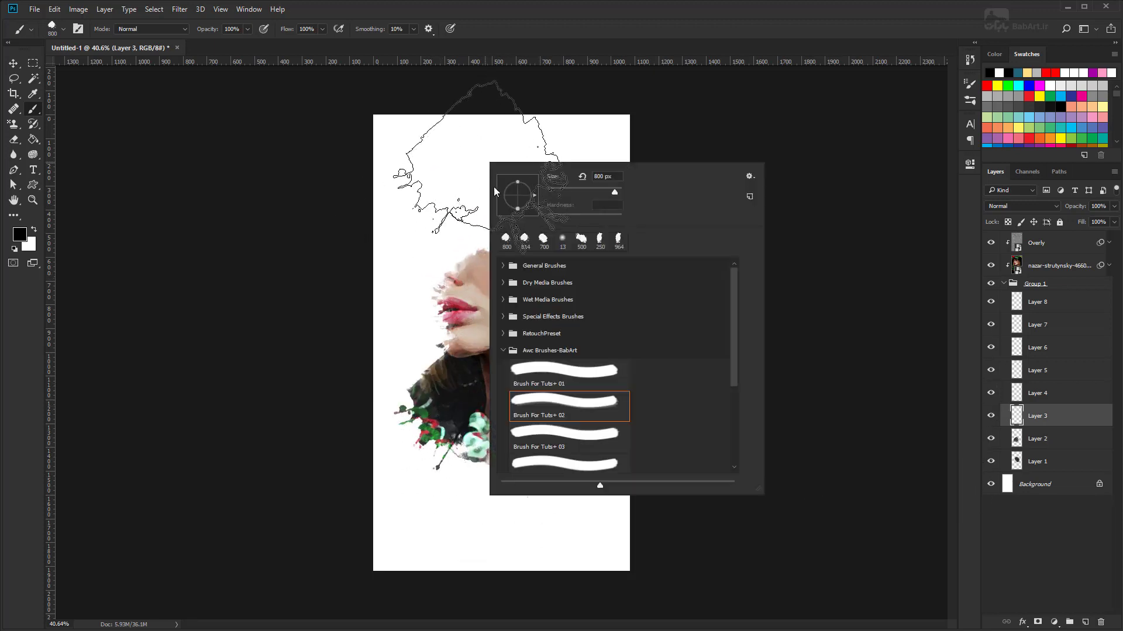
scroll(572, 433, down, 1)
scroll(573, 418, down, 1)
scroll(577, 361, down, 1)
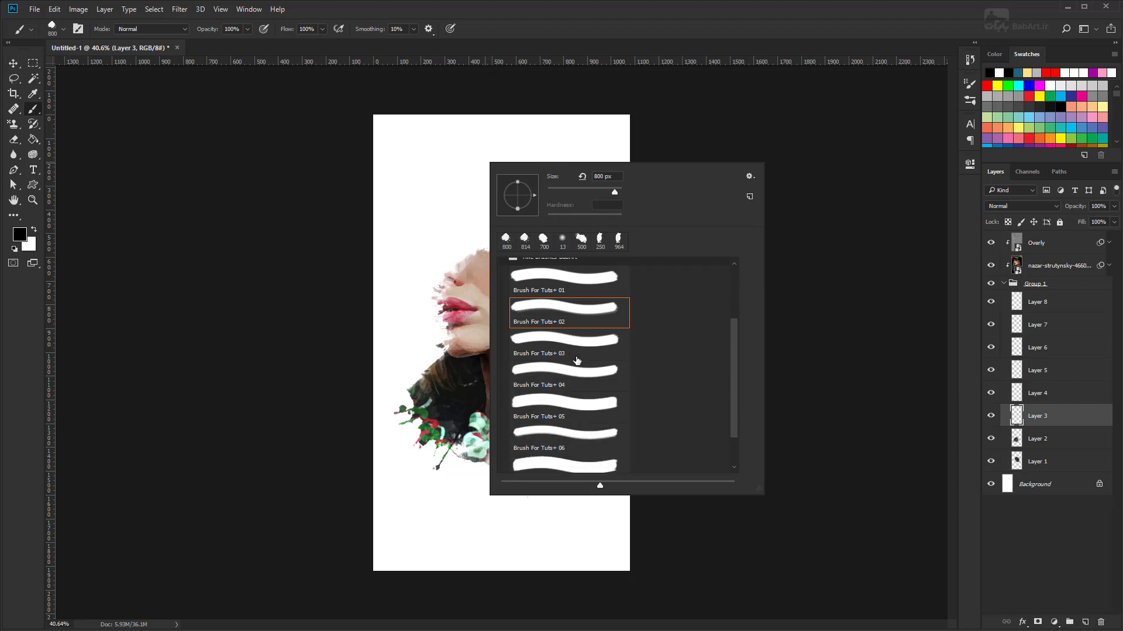
click(577, 351)
key(Return)
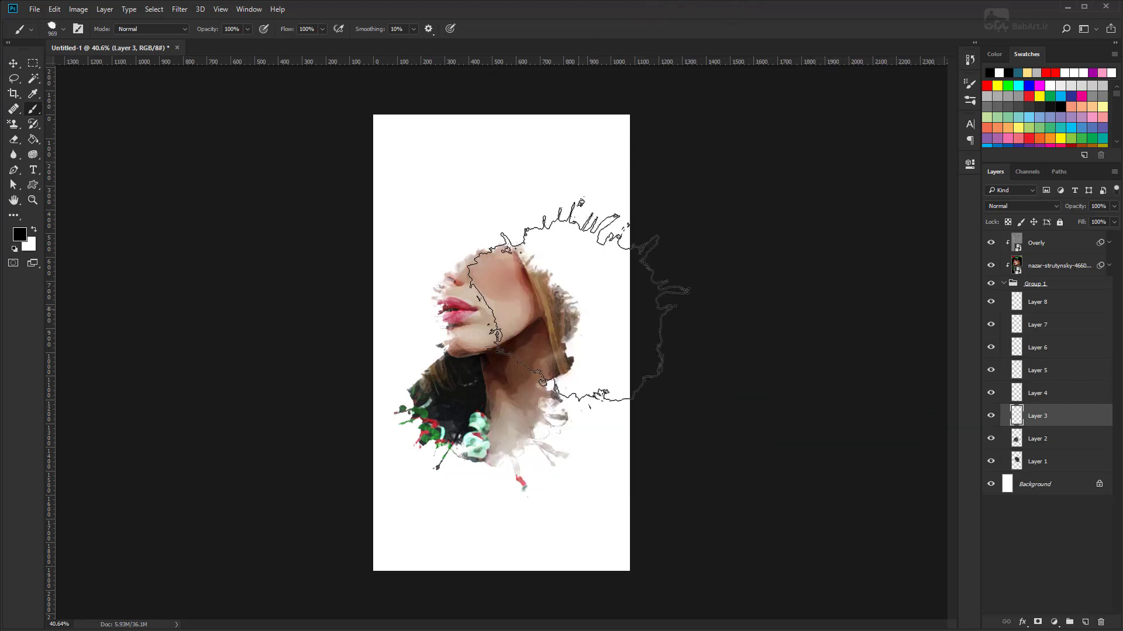
key(bracketleft)
key(bracketleft)
key(bracketleft)
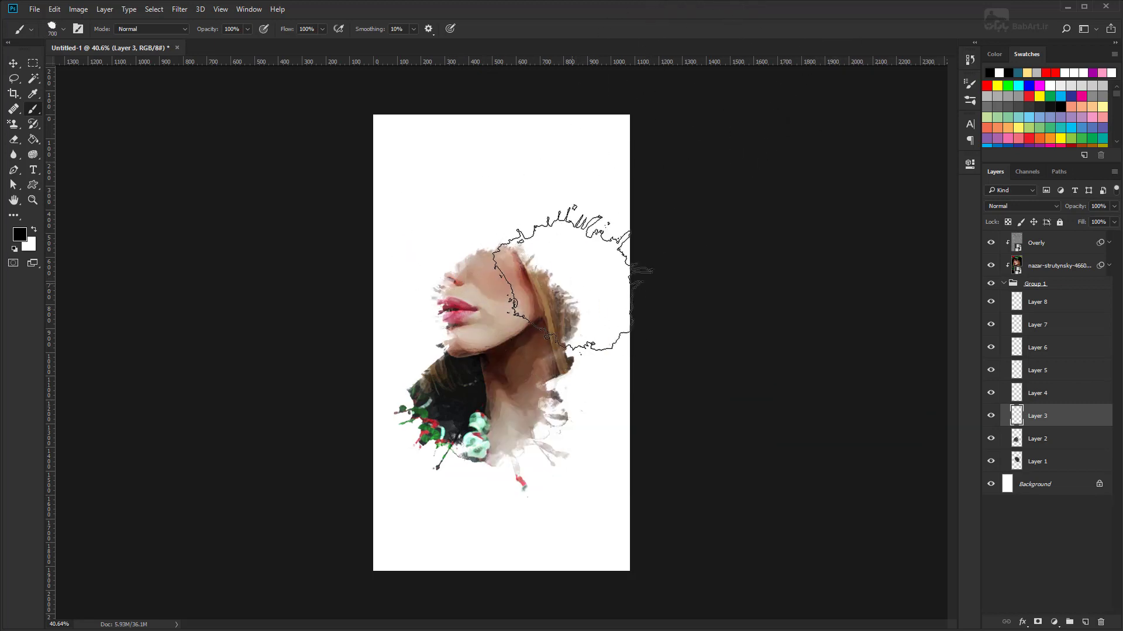
key(bracketleft)
click(561, 269)
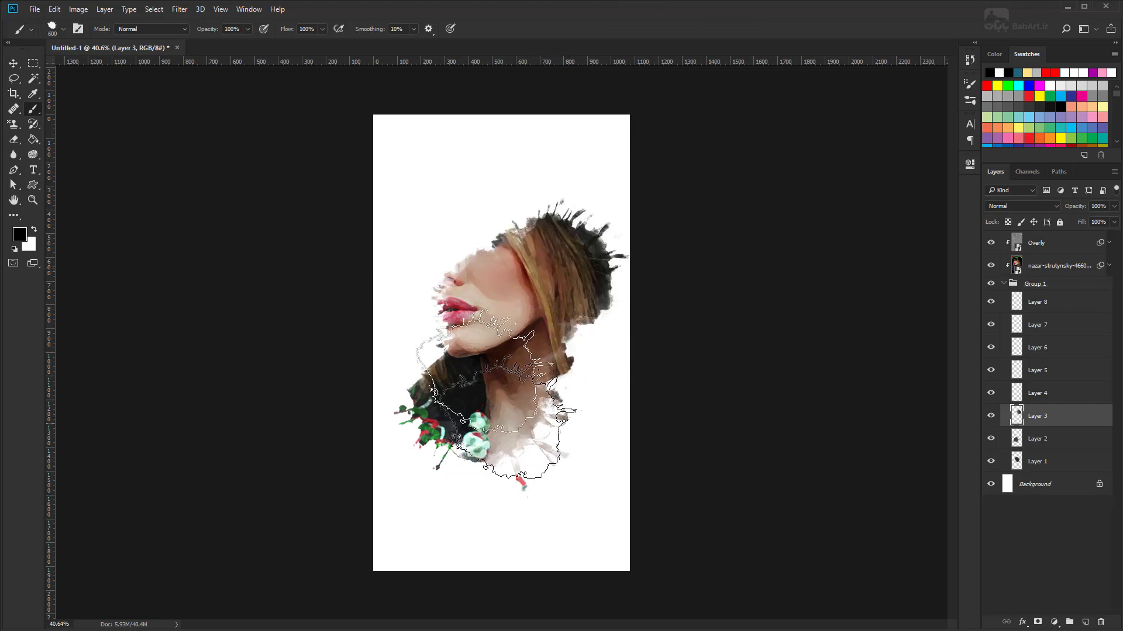
On Layer 4, paint the nose and left-side hair with a 600 px Brush For Tuts+ 04
right_click(510, 238)
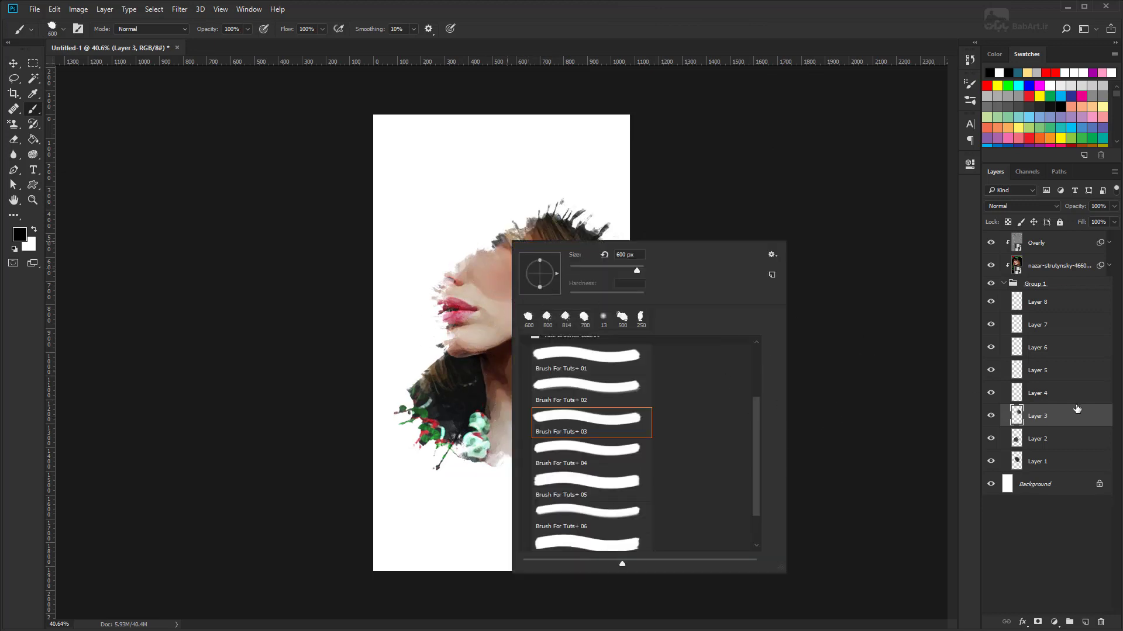
click(1049, 394)
right_click(529, 191)
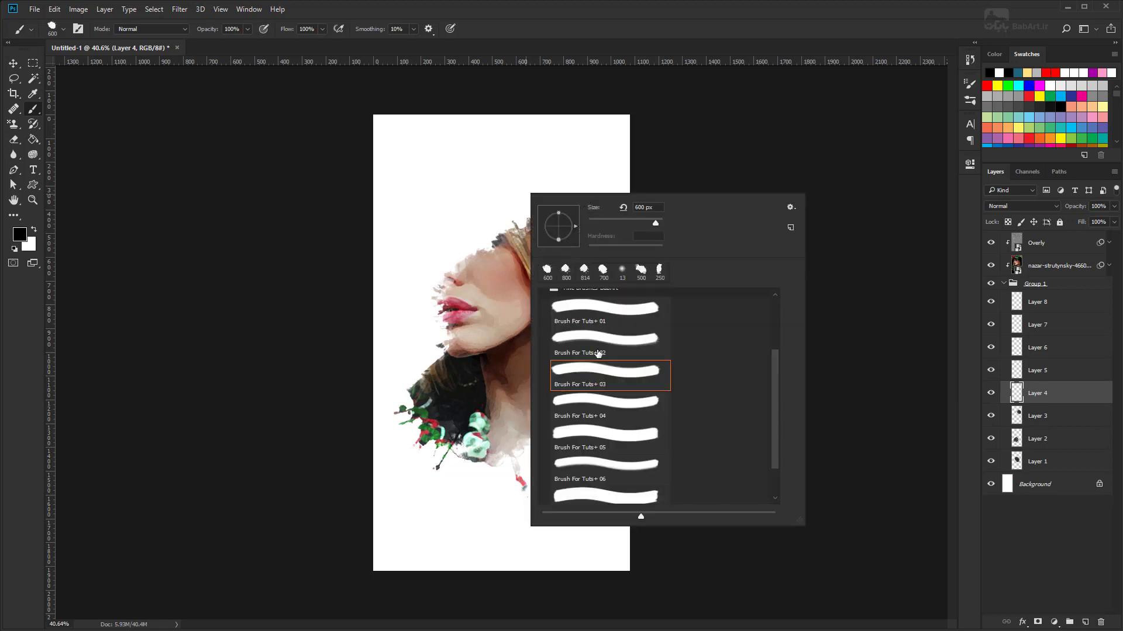
click(621, 414)
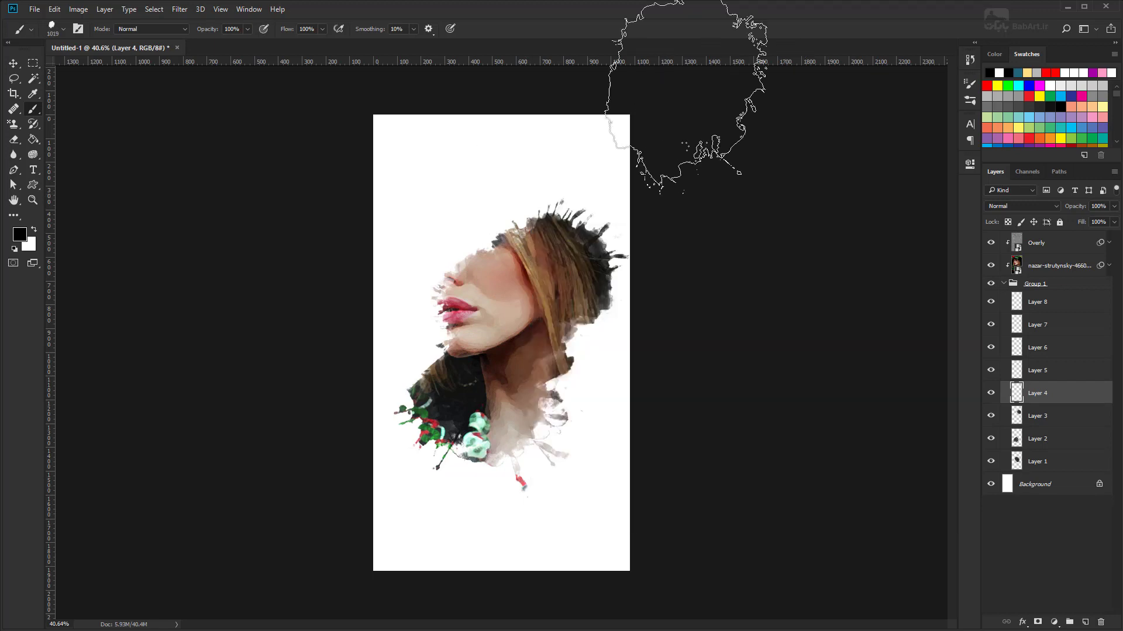
key(Return)
key(bracketleft)
key(bracketleft)
key(bracketleft)
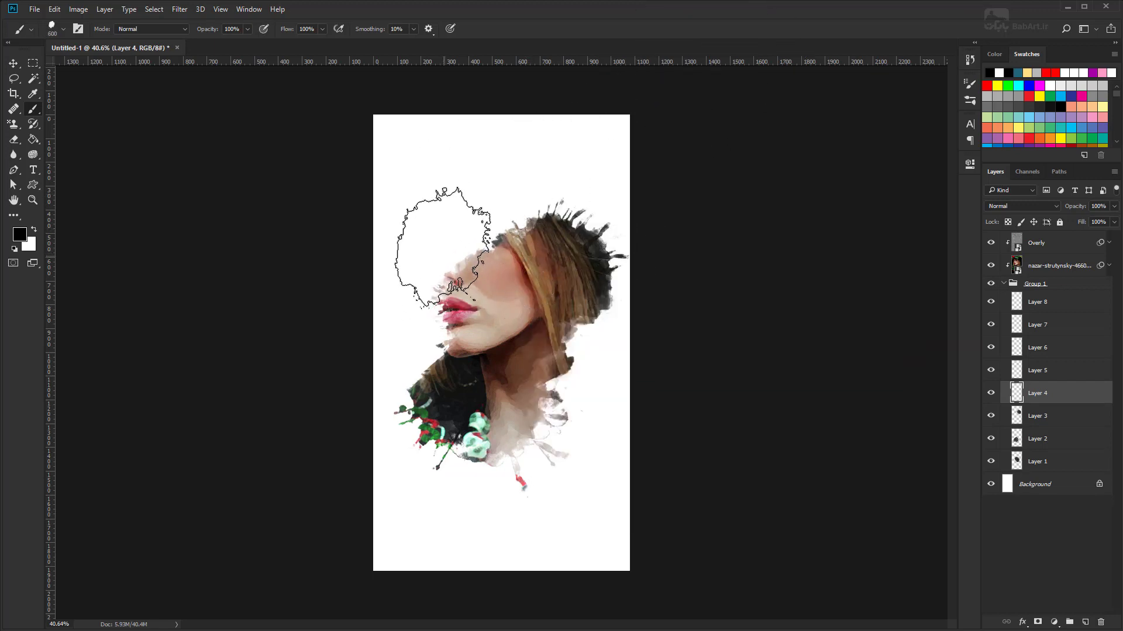
drag(450, 252, 454, 342)
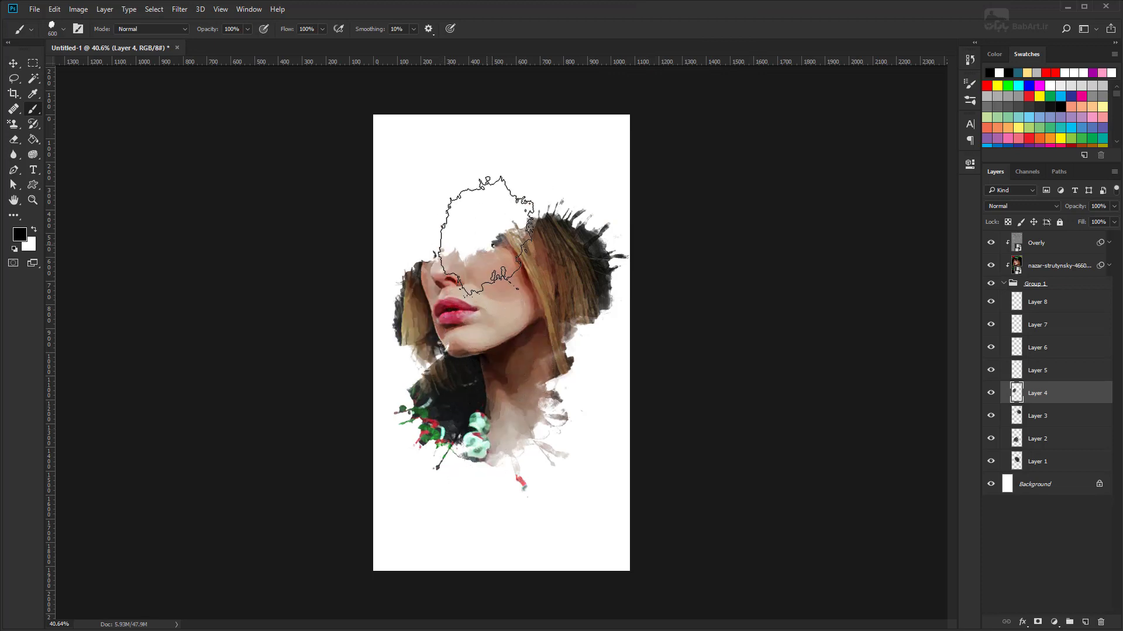
right_click(489, 246)
On Layer 5, paint the eyes and top of the head with a 600 px Brush For Tuts+ 05
click(1041, 372)
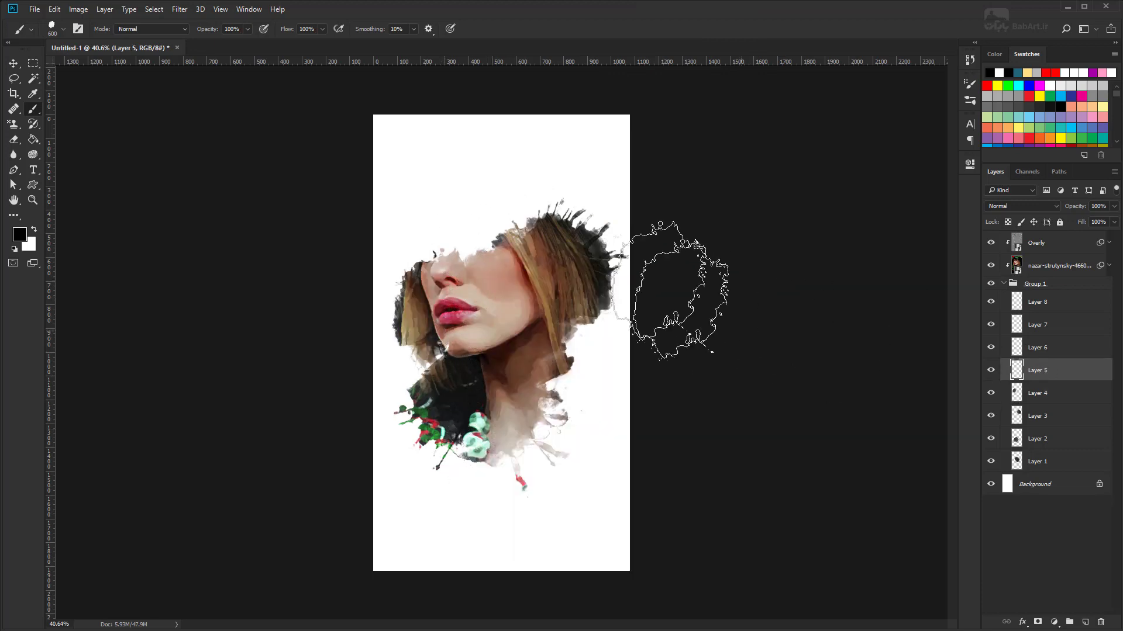
right_click(479, 219)
click(554, 468)
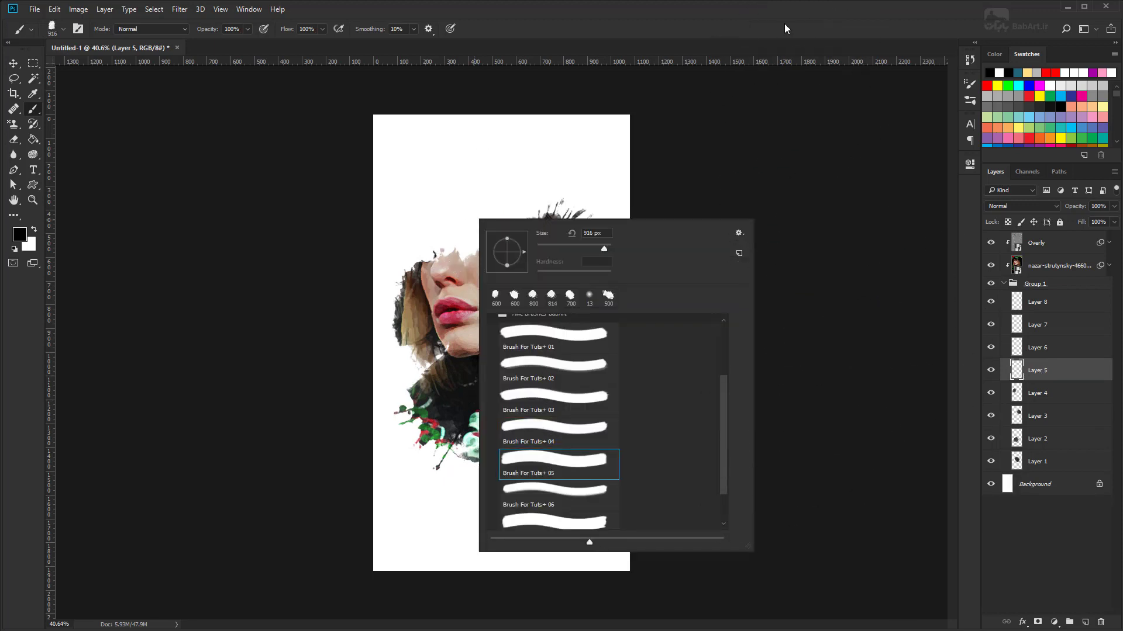
key(bracketleft)
key(bracketleft)
key(bracketleft)
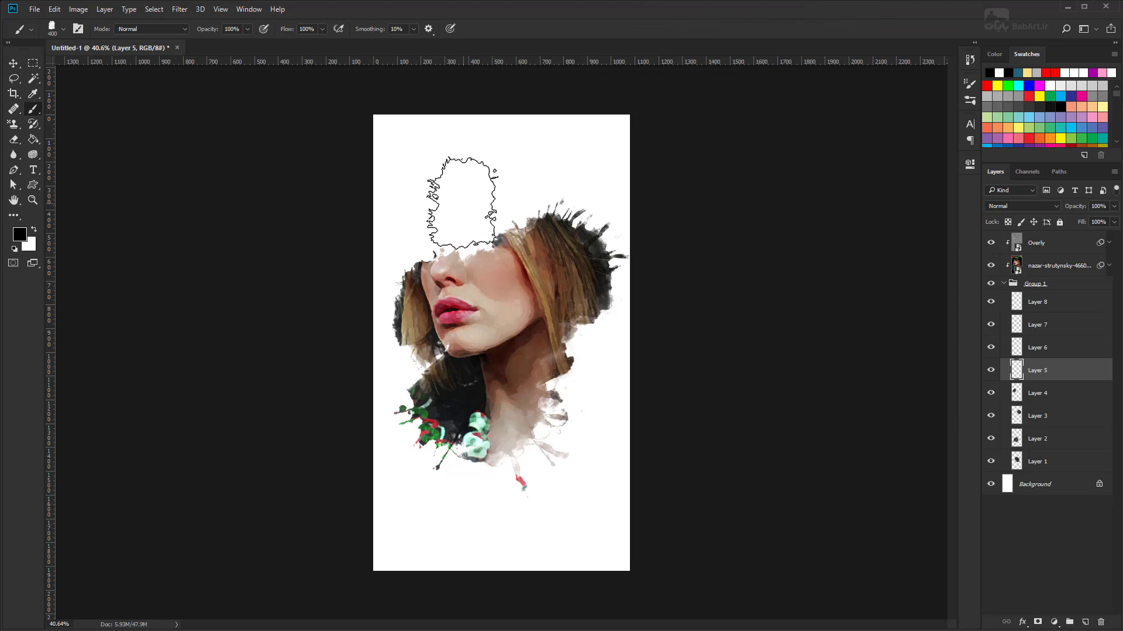
key(bracketright)
key(bracketright)
drag(464, 224, 506, 349)
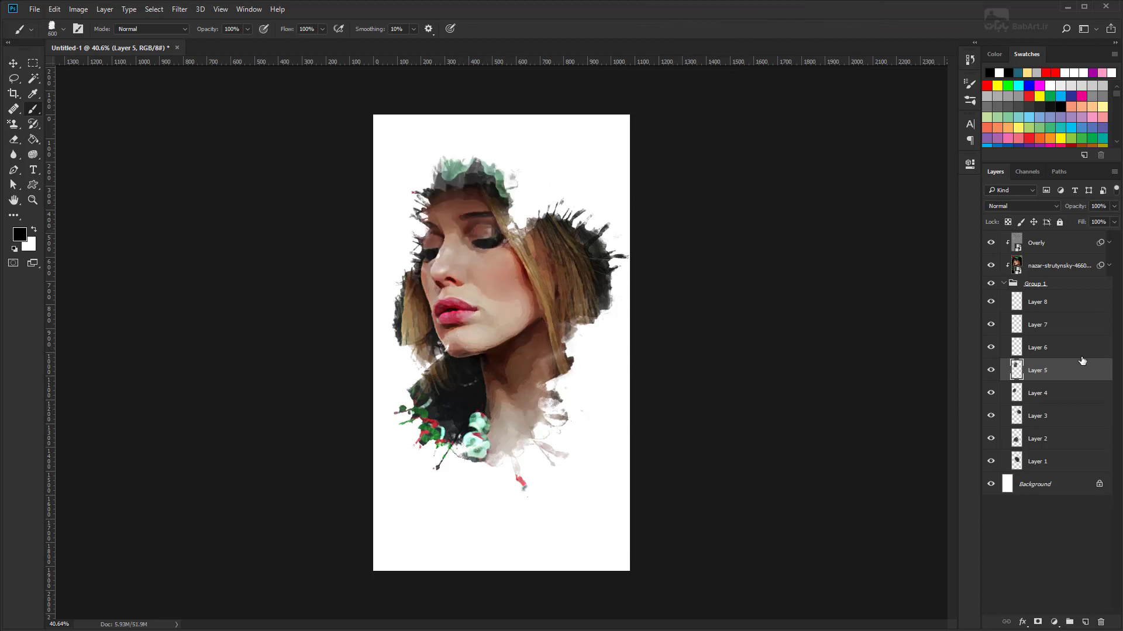
On Layer 6, paint right-side hair and lower-right green flowers with a 900 px Brush For Tuts+ 06
click(1052, 351)
right_click(482, 202)
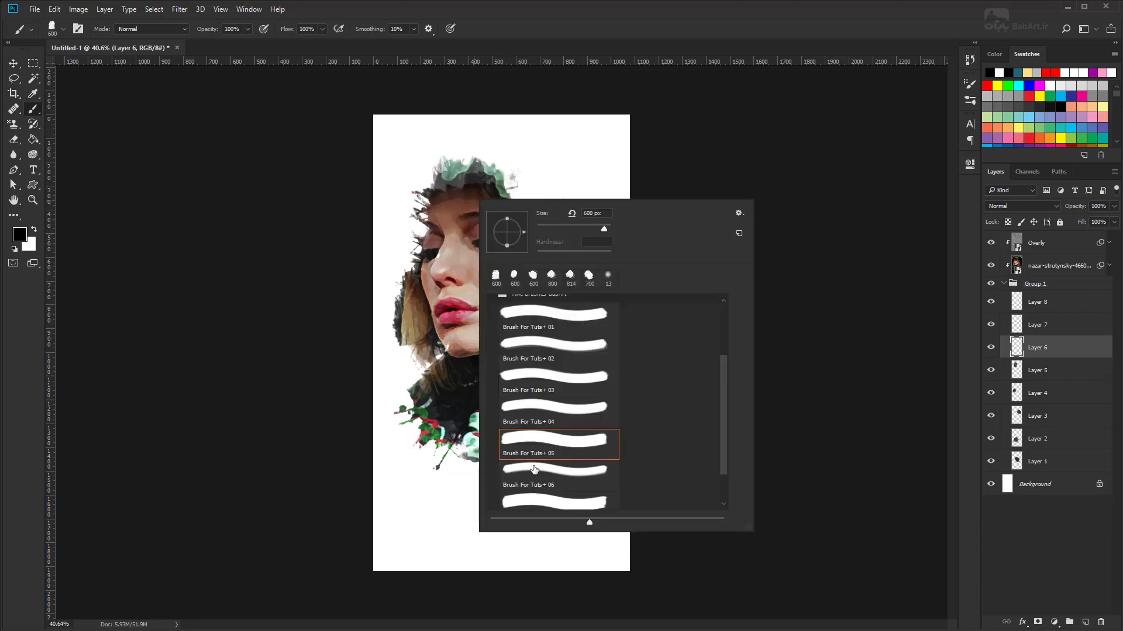
click(536, 486)
key(Return)
key(bracketleft)
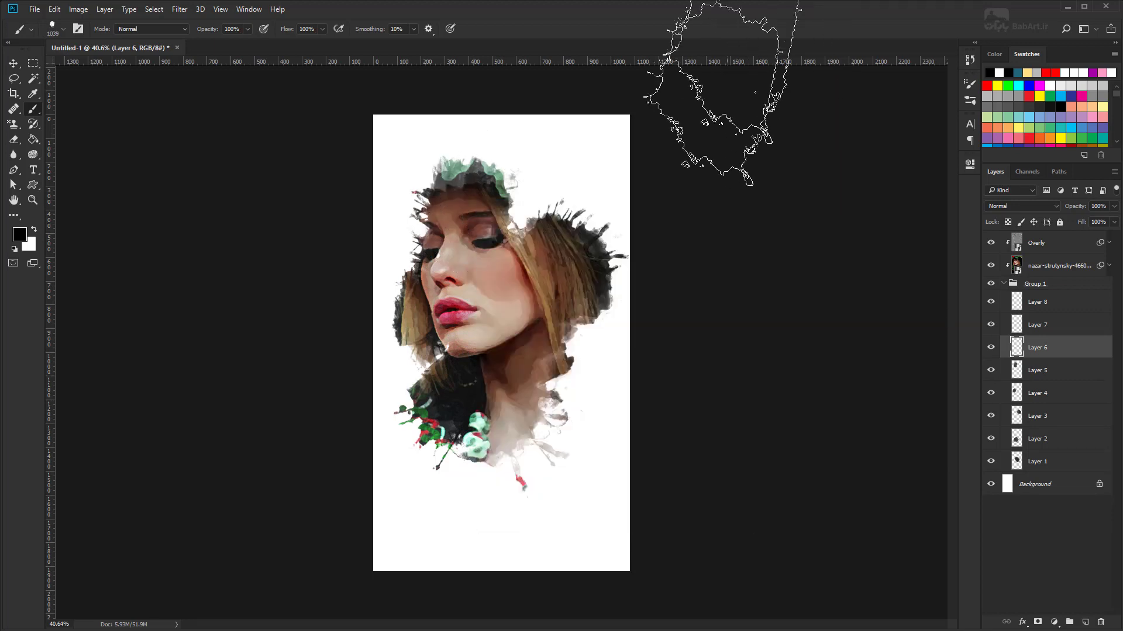
drag(585, 246, 570, 407)
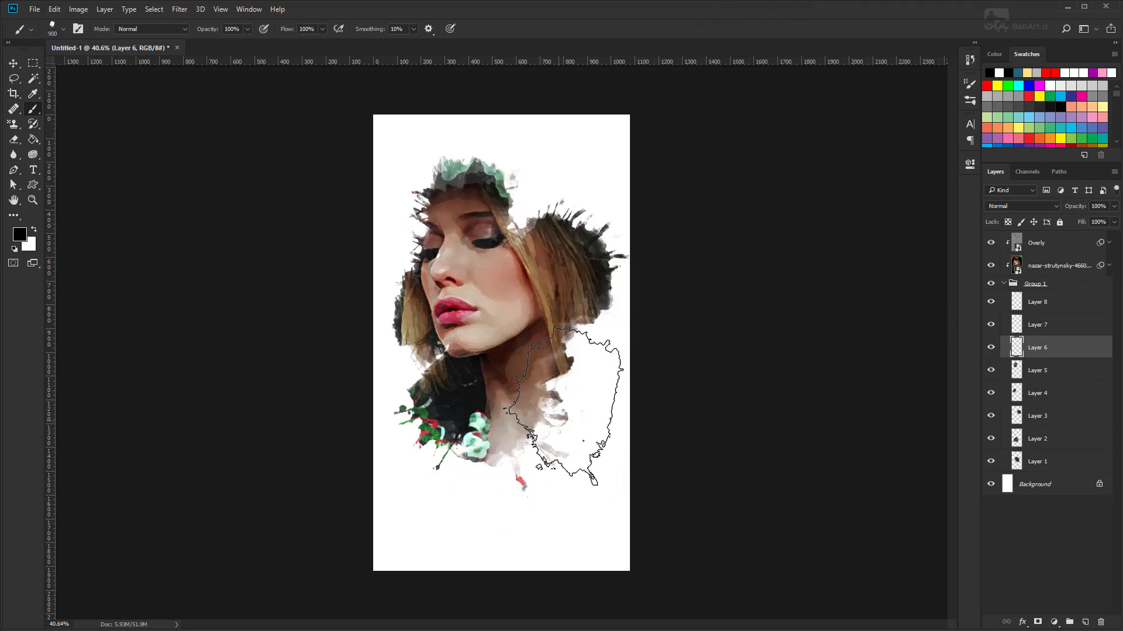
drag(570, 407, 557, 409)
click(557, 408)
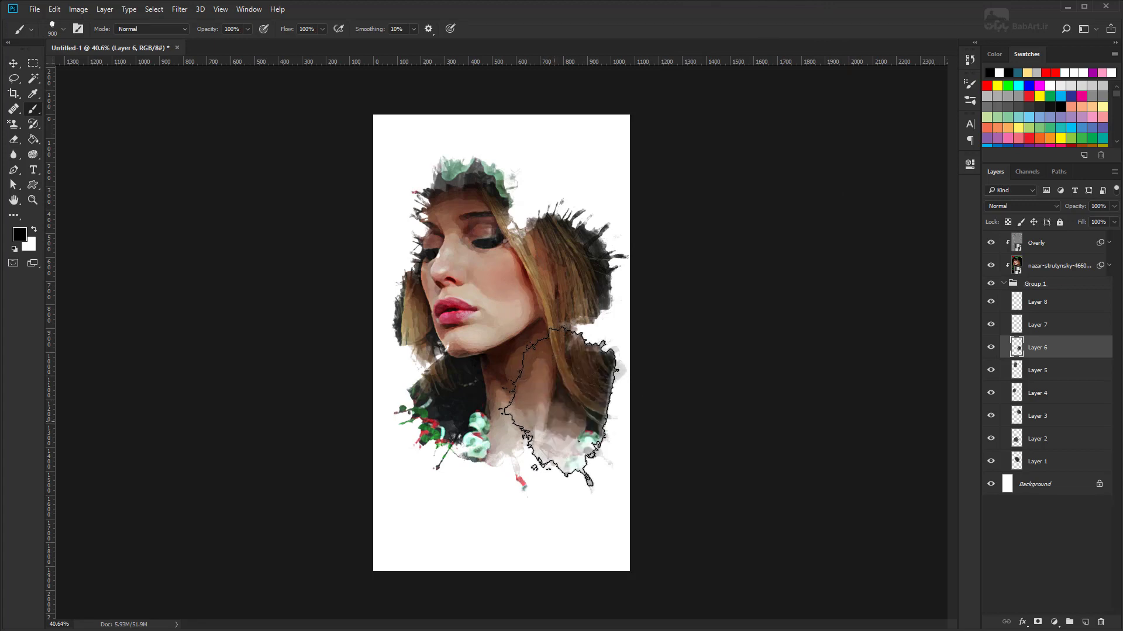
On Layer 7, stamp a 700 px brush revealing the neck and bead necklace, then select Layer 8
click(1017, 327)
right_click(487, 206)
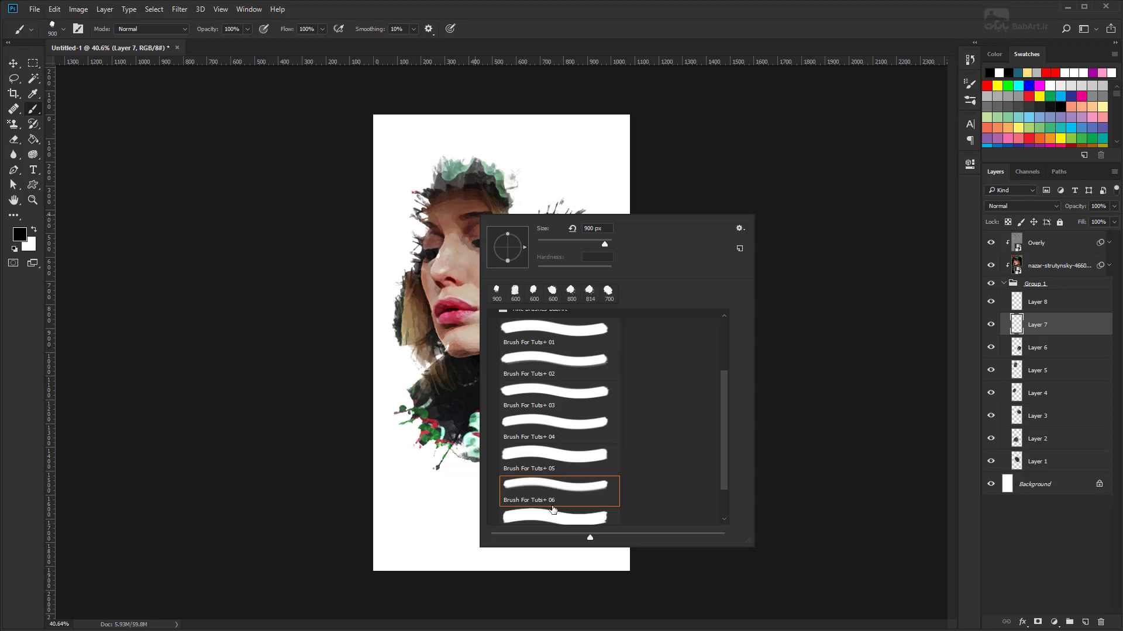
scroll(559, 471, down, 1)
click(560, 478)
click(676, 23)
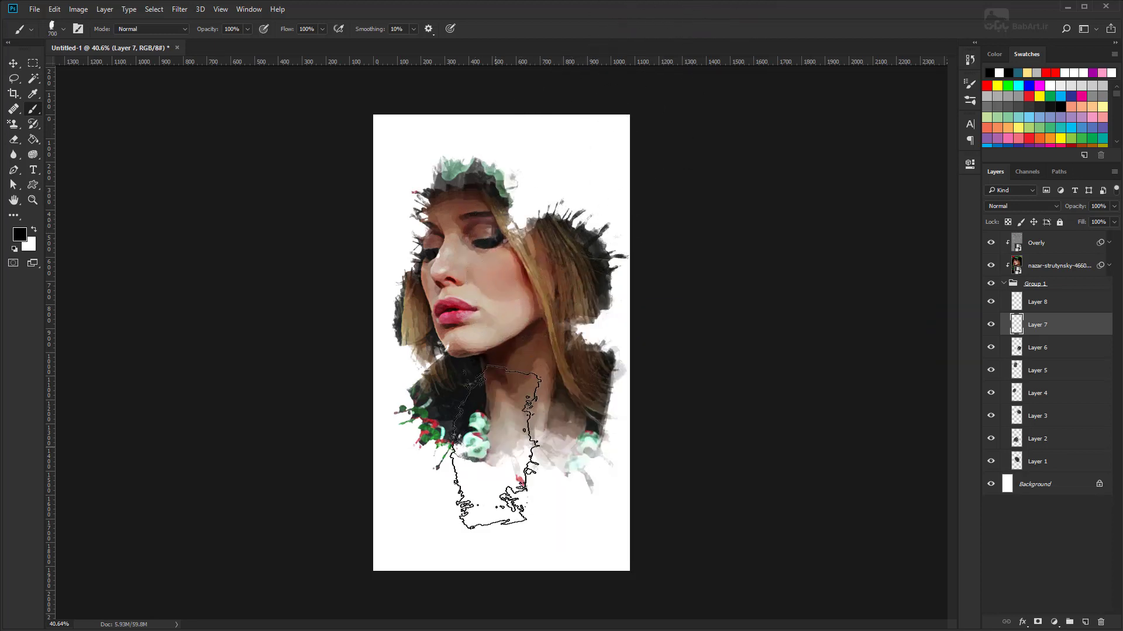
click(472, 455)
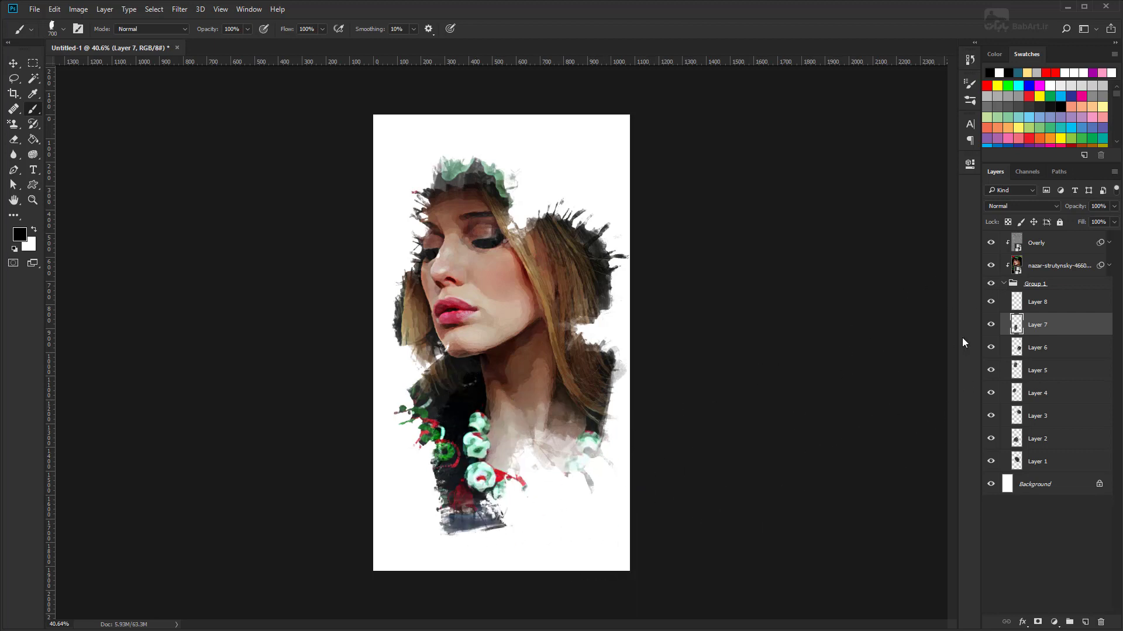
click(1030, 302)
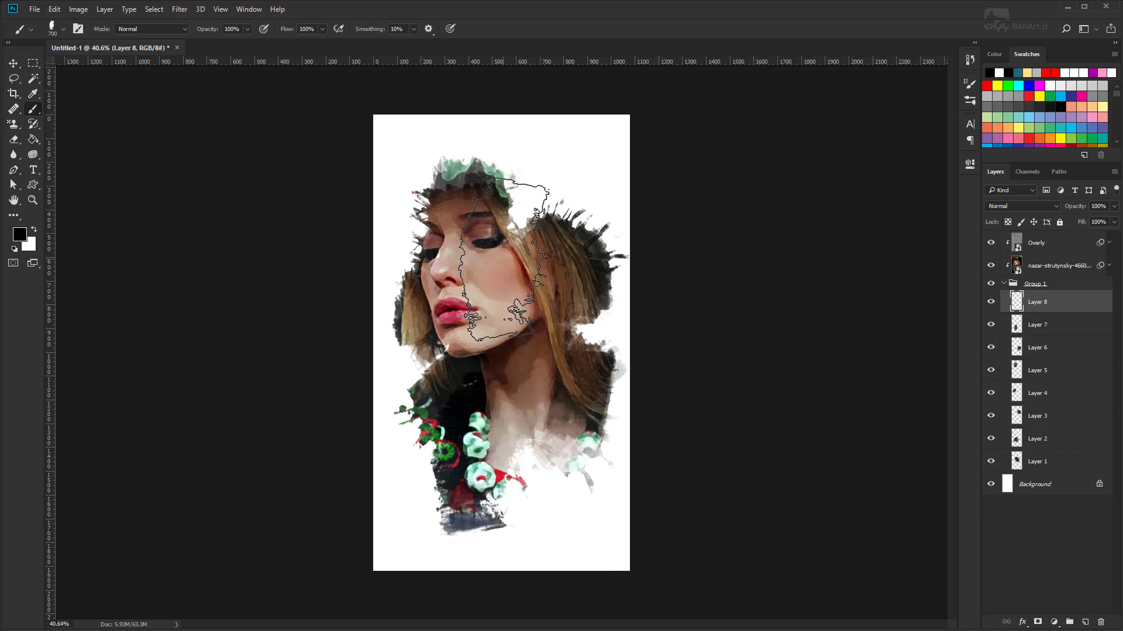
Stamp a slightly enlarged Brush For Tuts+ 08 over the head to reveal the green wreath
right_click(508, 259)
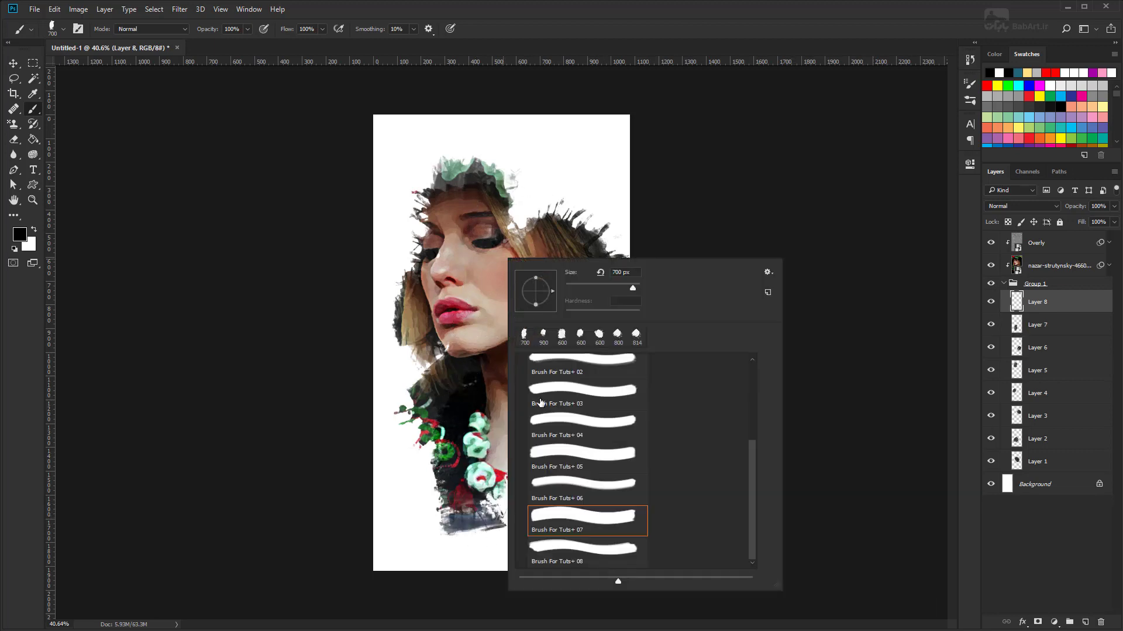
click(570, 558)
key(Return)
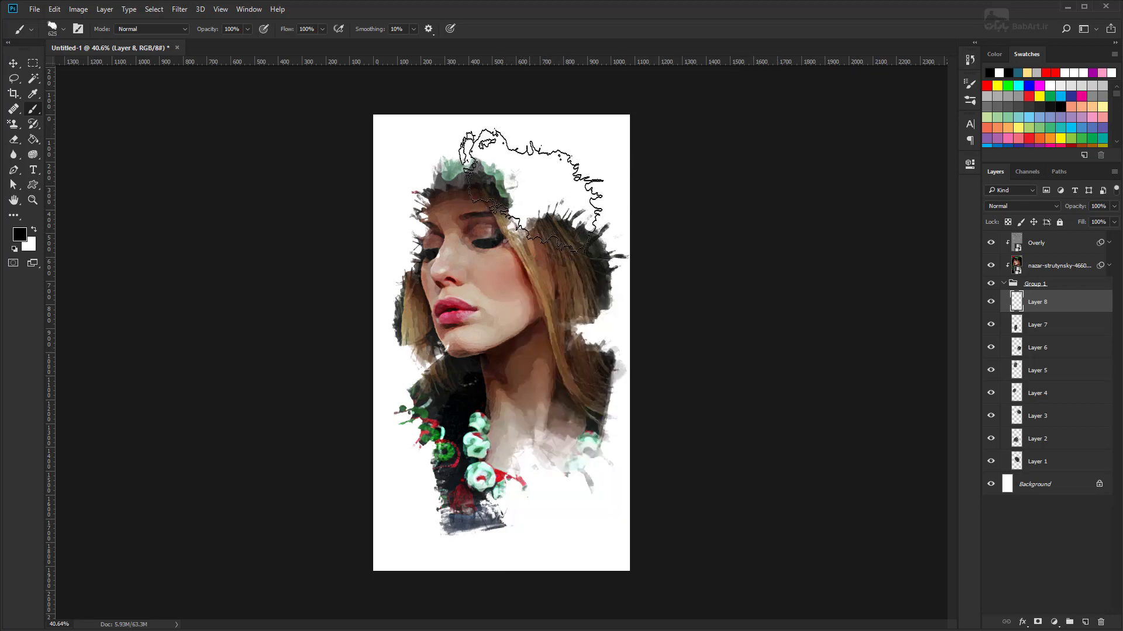
key(bracketright)
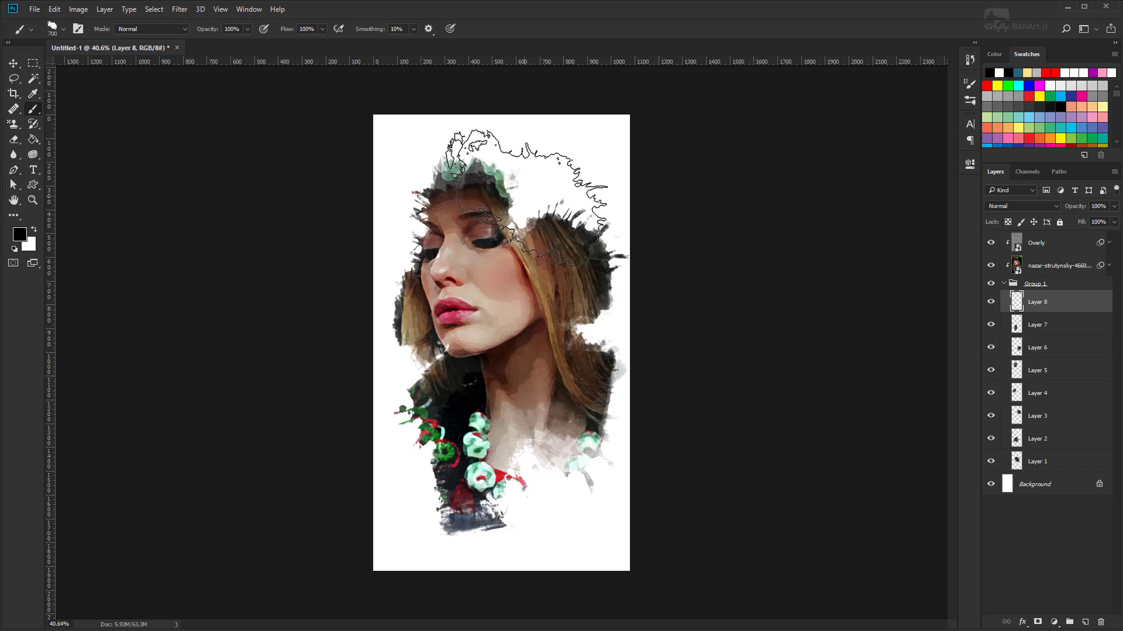
click(526, 198)
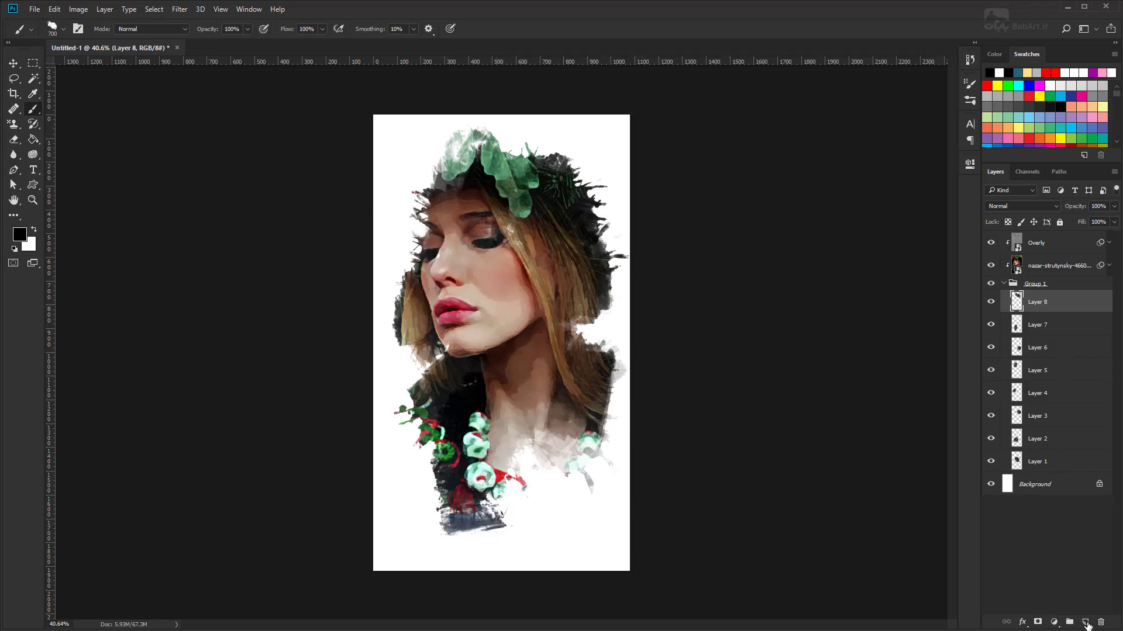
Add Layer 9 and paint a rotated 600 px Brush For Tuts+ 03 stroke along the hair's left side
click(1085, 625)
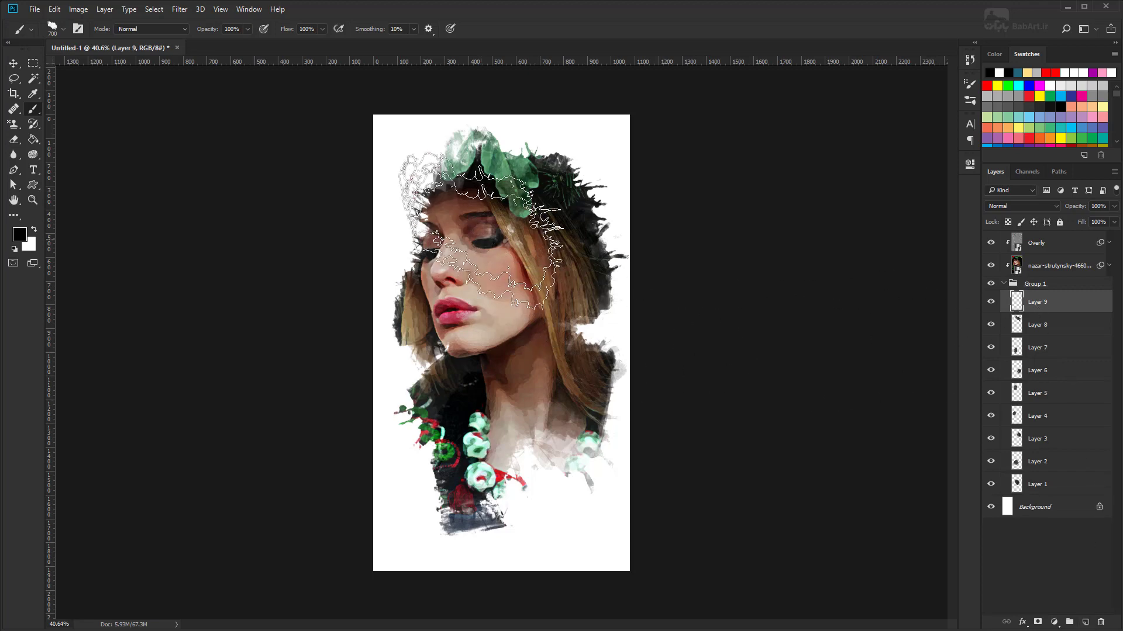
right_click(484, 231)
click(571, 475)
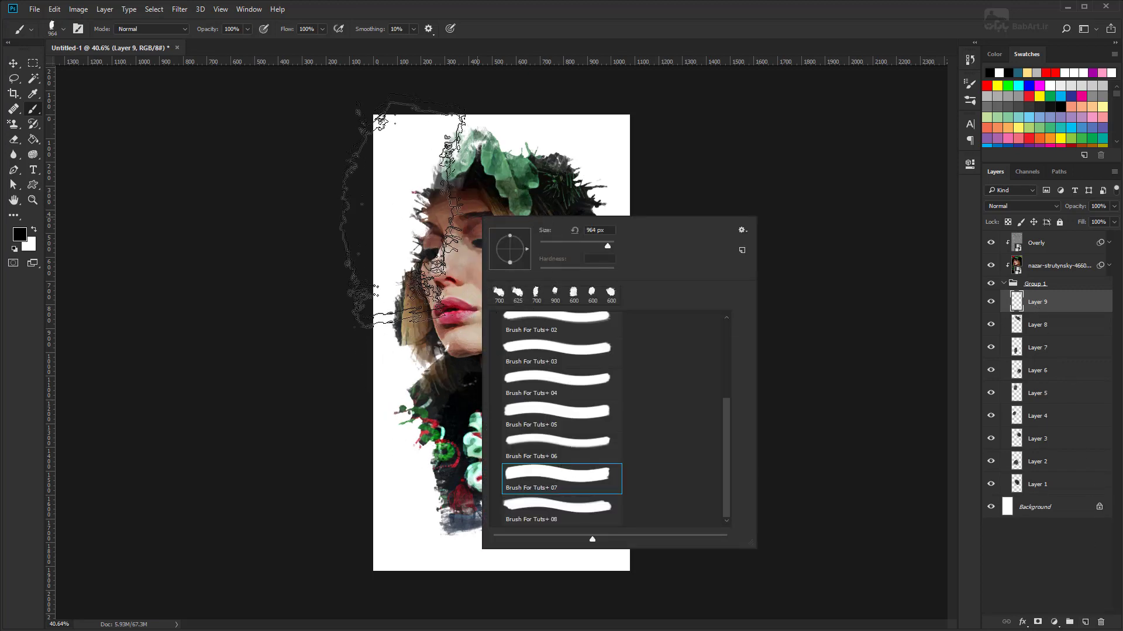
click(547, 356)
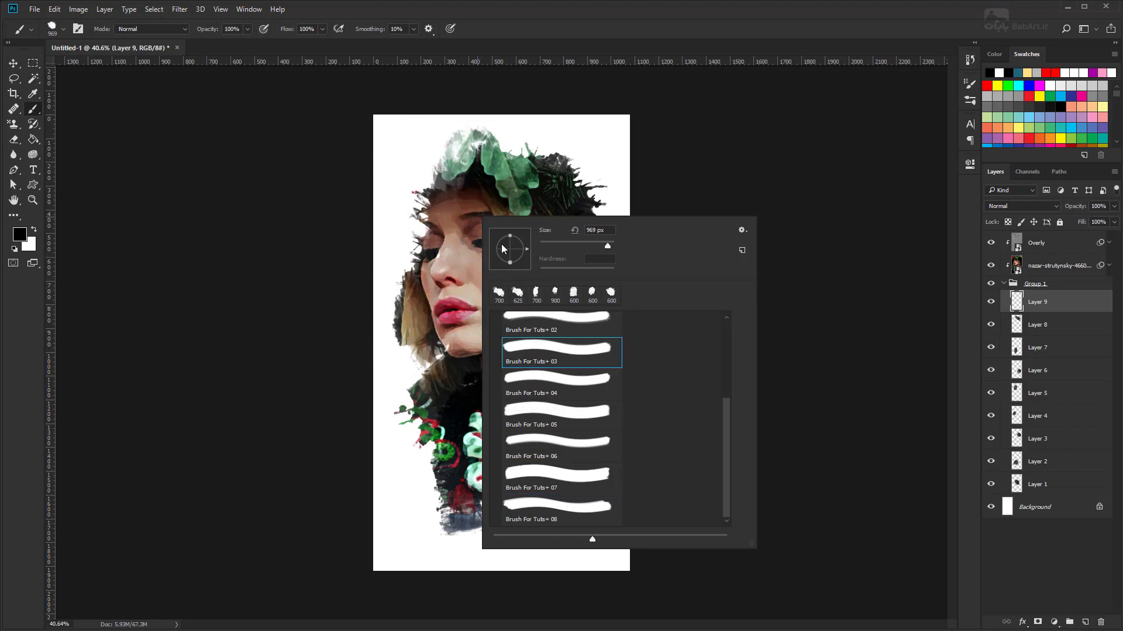
drag(527, 249, 504, 233)
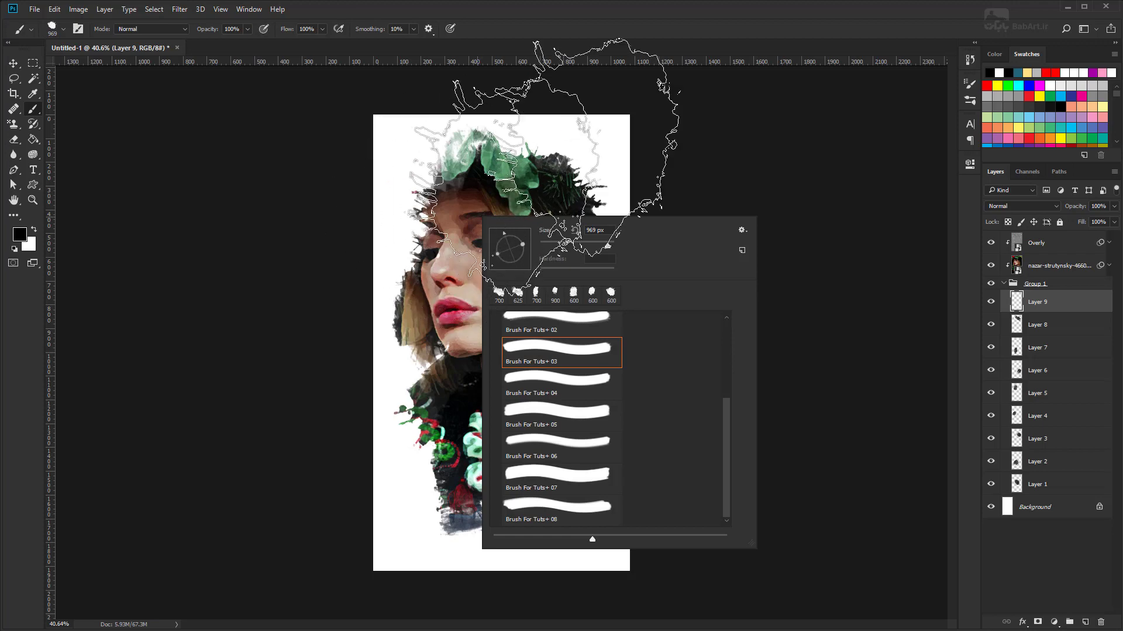
key(bracketleft)
key(bracketleft)
key(Return)
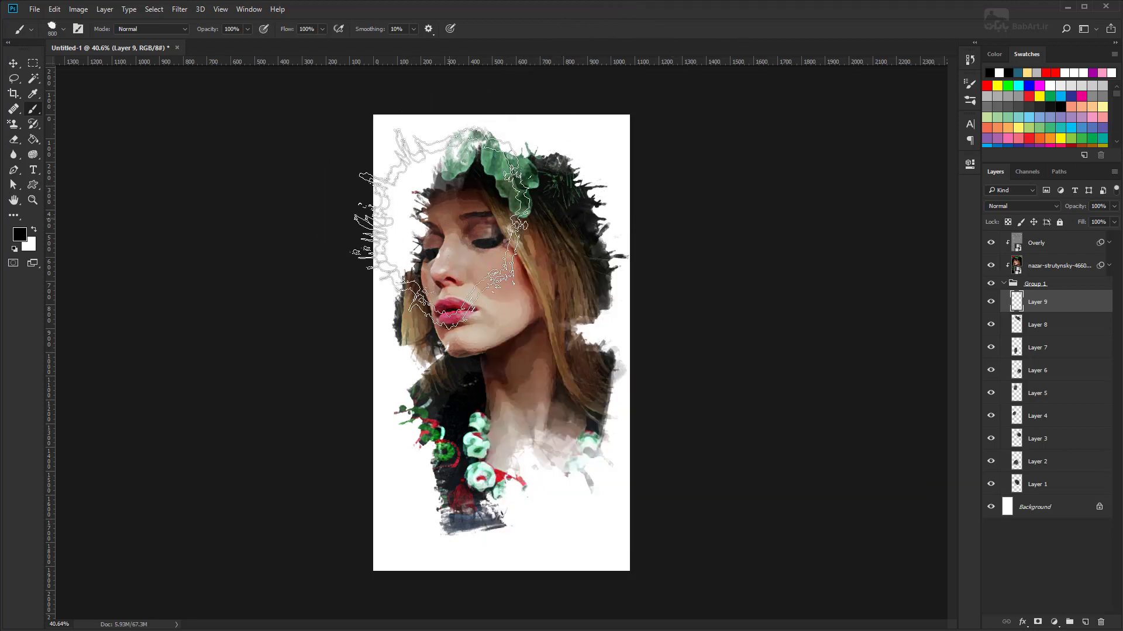
key(bracketleft)
key(bracketleft)
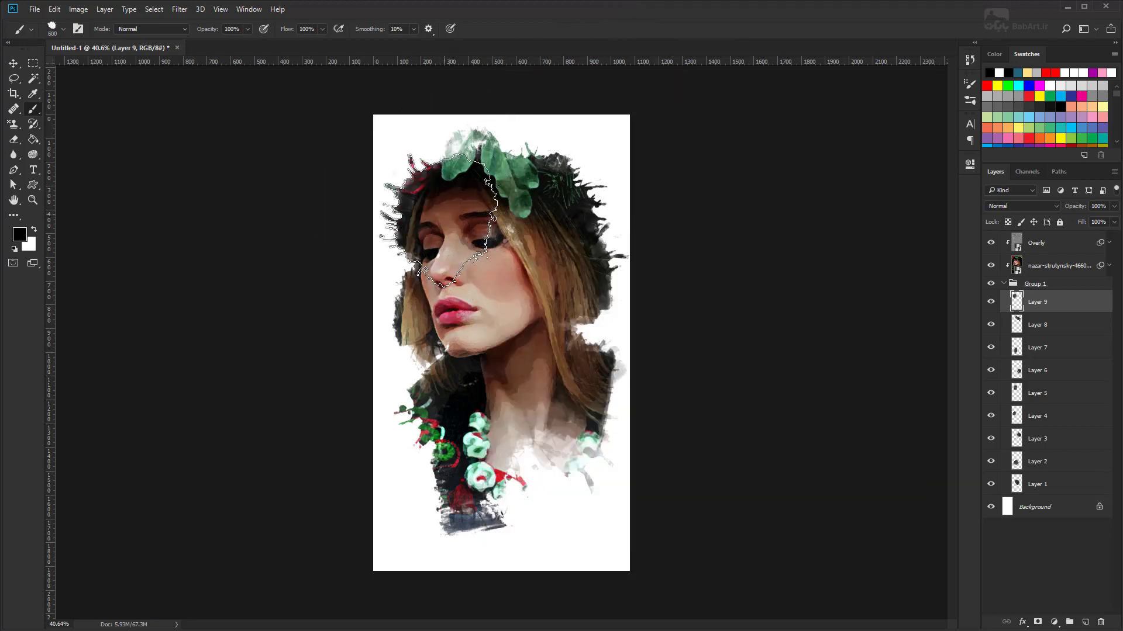
drag(426, 488, 515, 443)
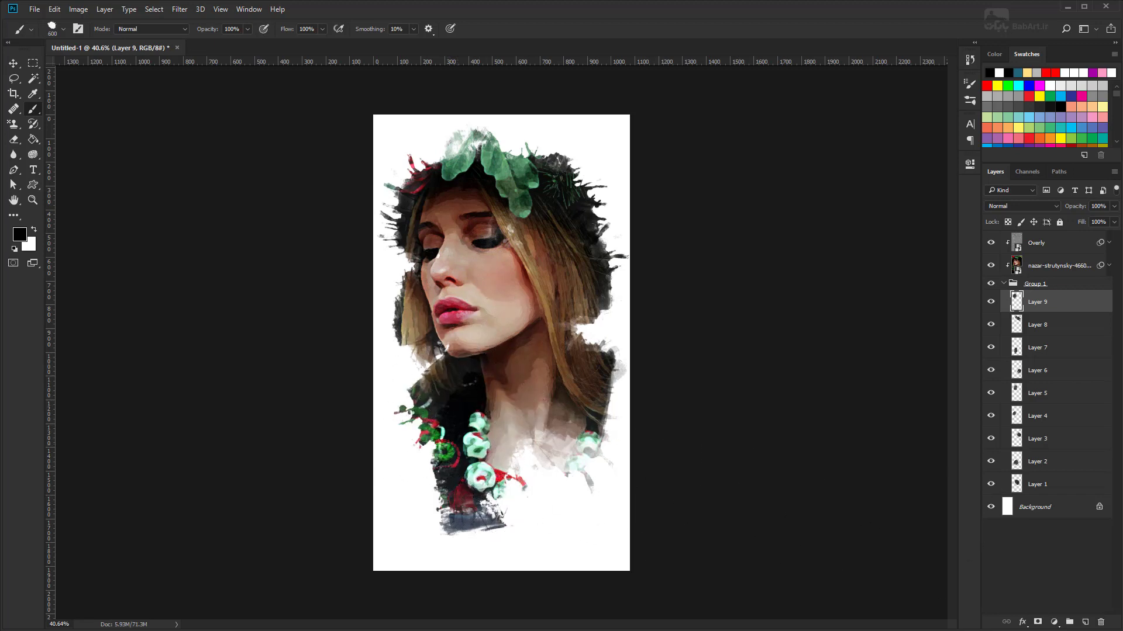
Add Layer 10 and stamp a rotated 700 px brush over the bead necklace and red top
click(1084, 622)
right_click(532, 414)
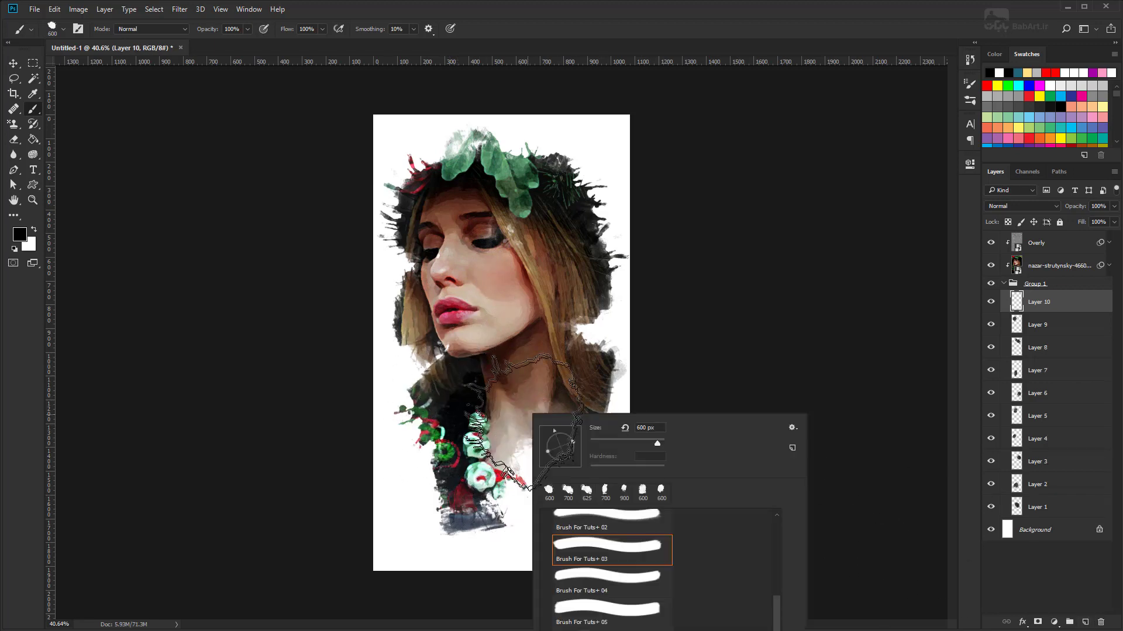
drag(573, 458, 562, 464)
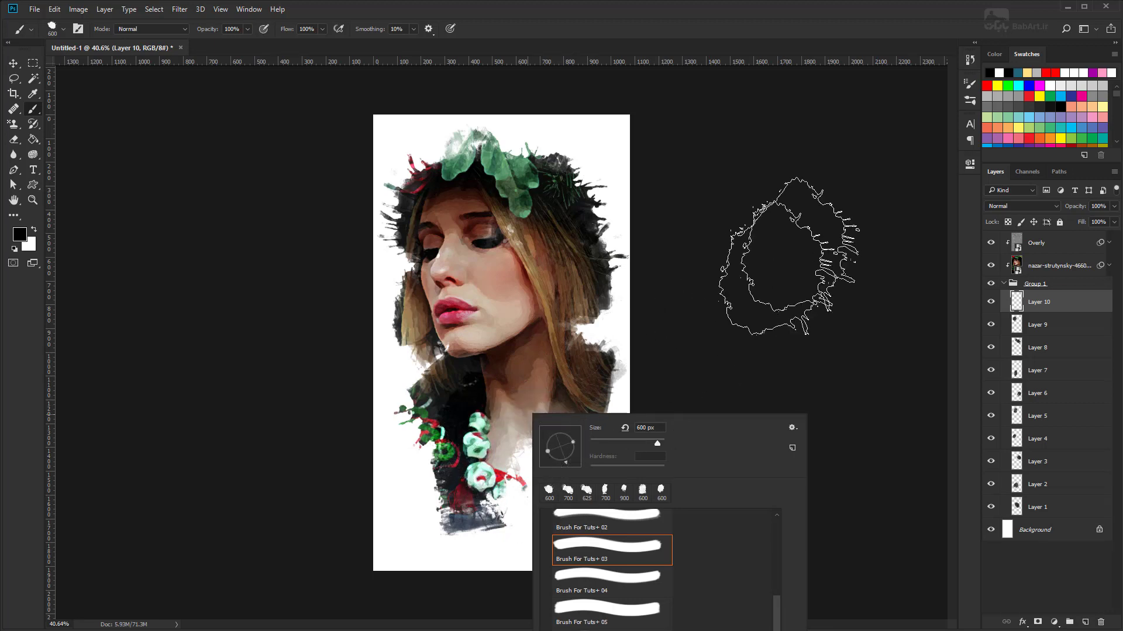
click(789, 250)
key(bracketright)
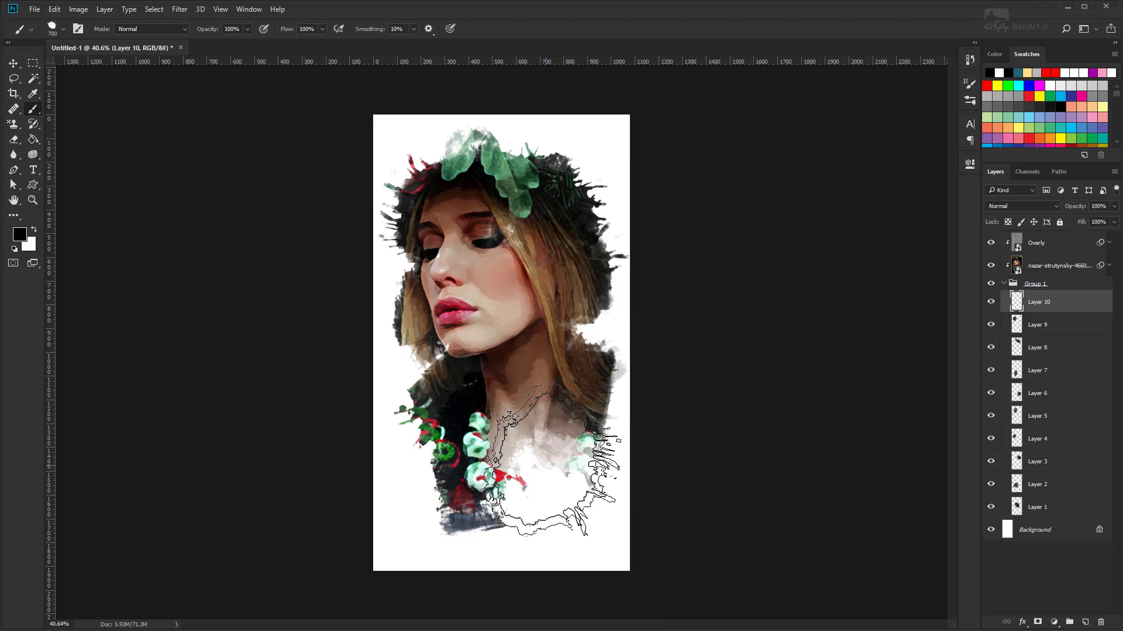
click(550, 474)
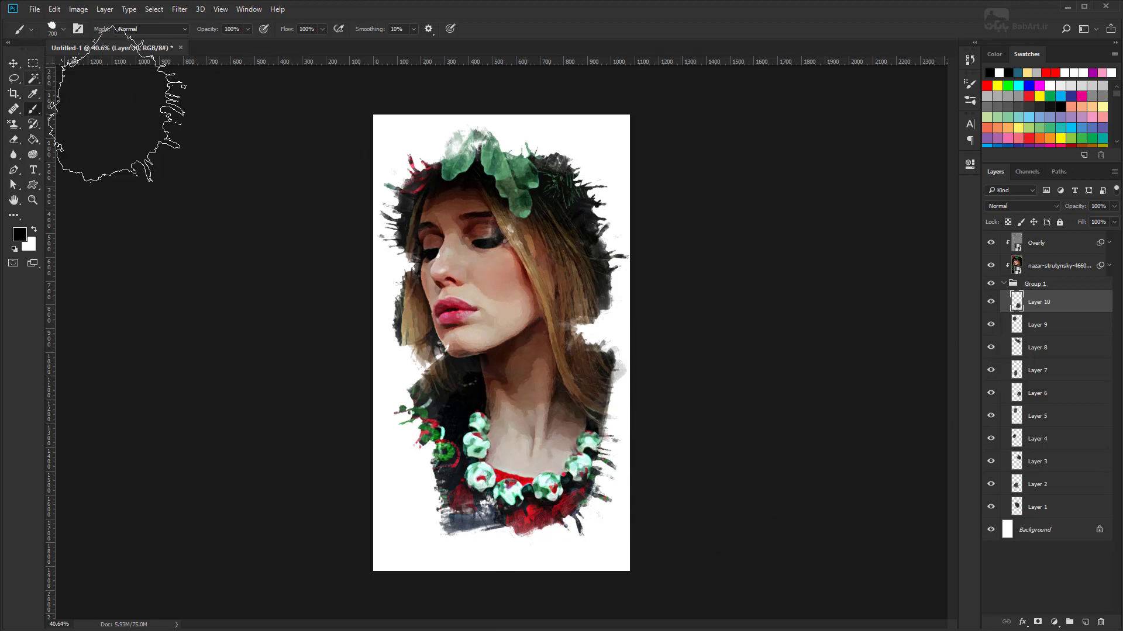
Reset the Brush tool to its default settings
right_click(20, 30)
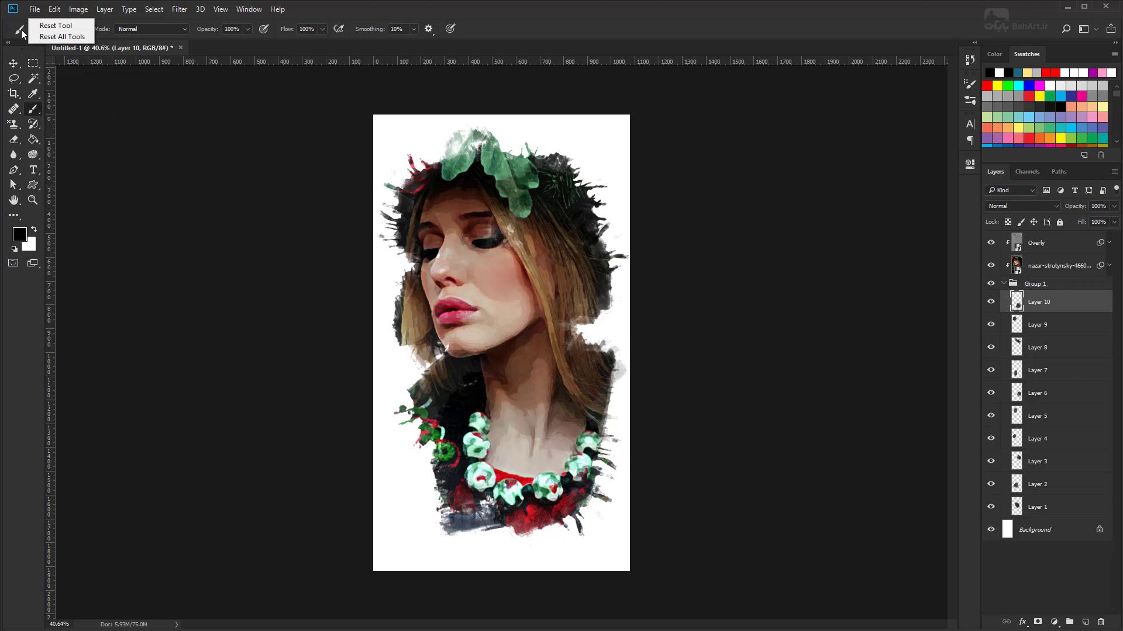
click(56, 26)
right_click(586, 249)
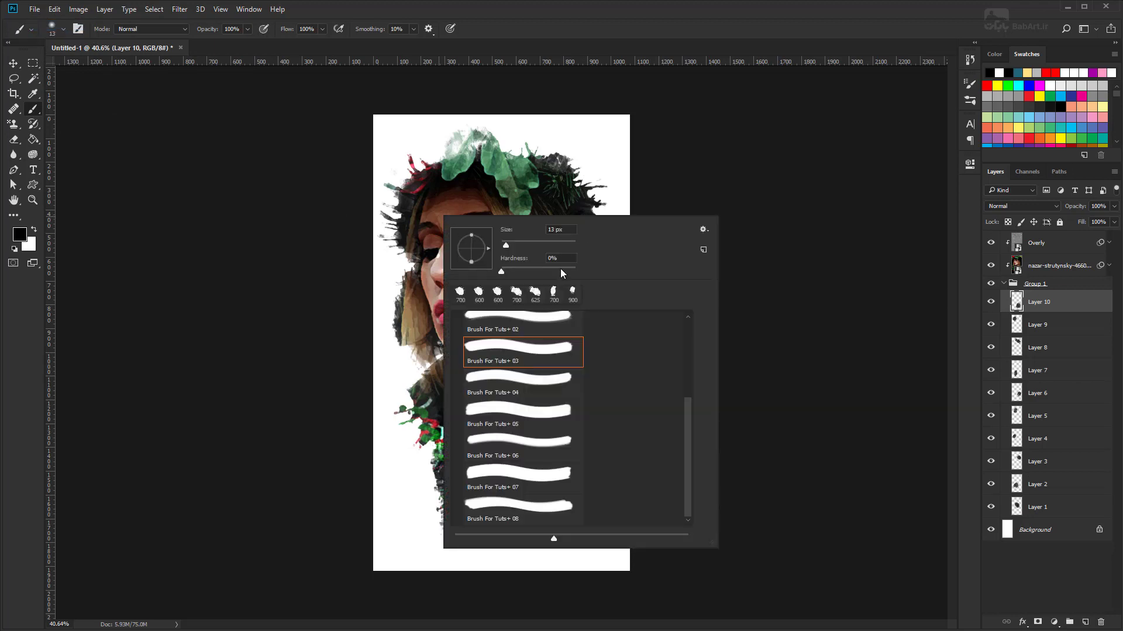
click(891, 397)
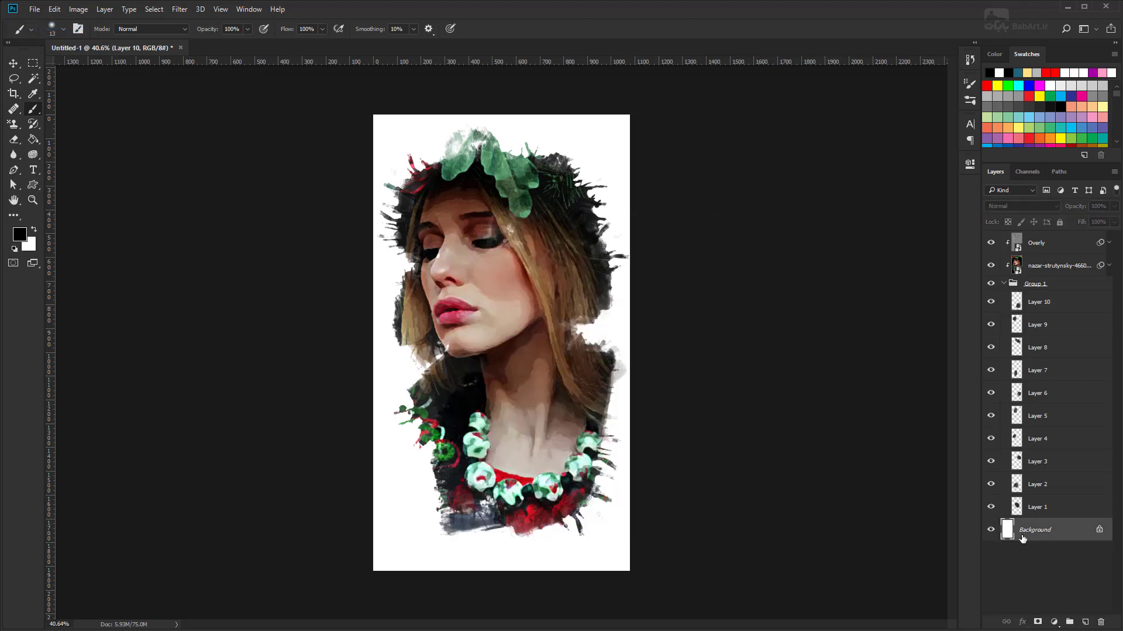
Fill the Background layer with foreground colour #ecdccb using the Paint Bucket
click(1033, 537)
click(25, 238)
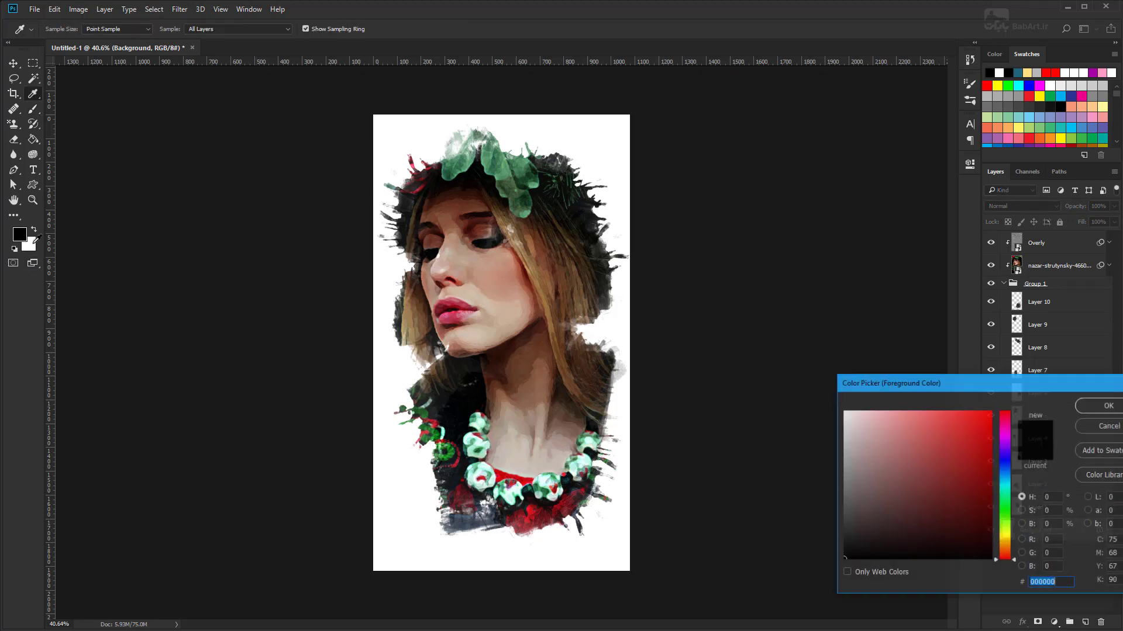
drag(865, 391, 561, 211)
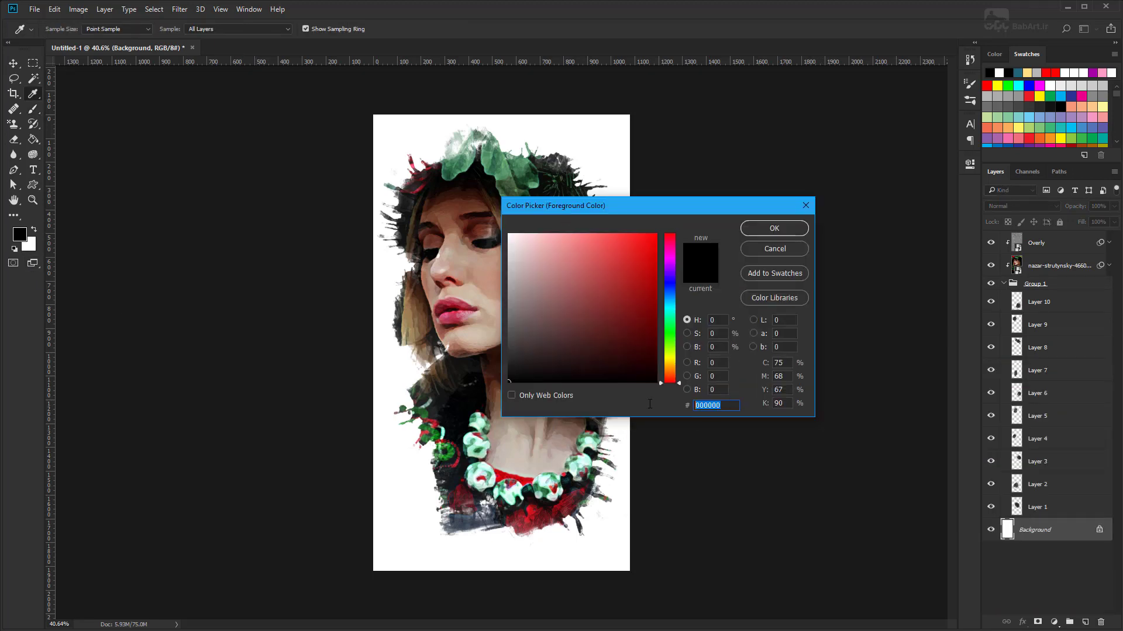
text(ecdccb)
double_click(715, 406)
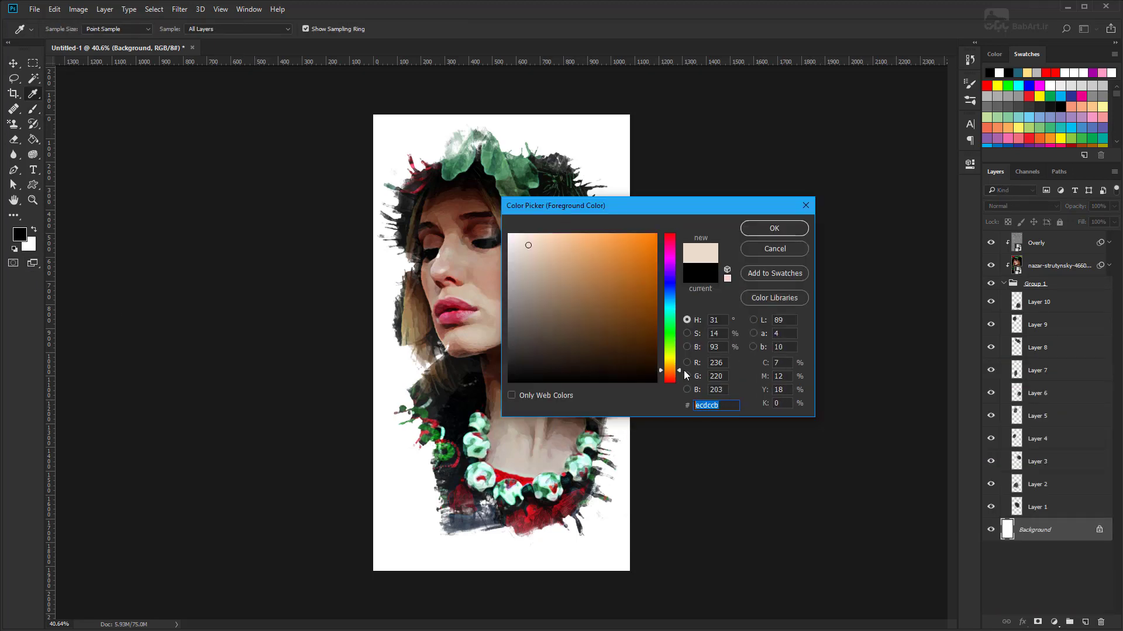
click(761, 229)
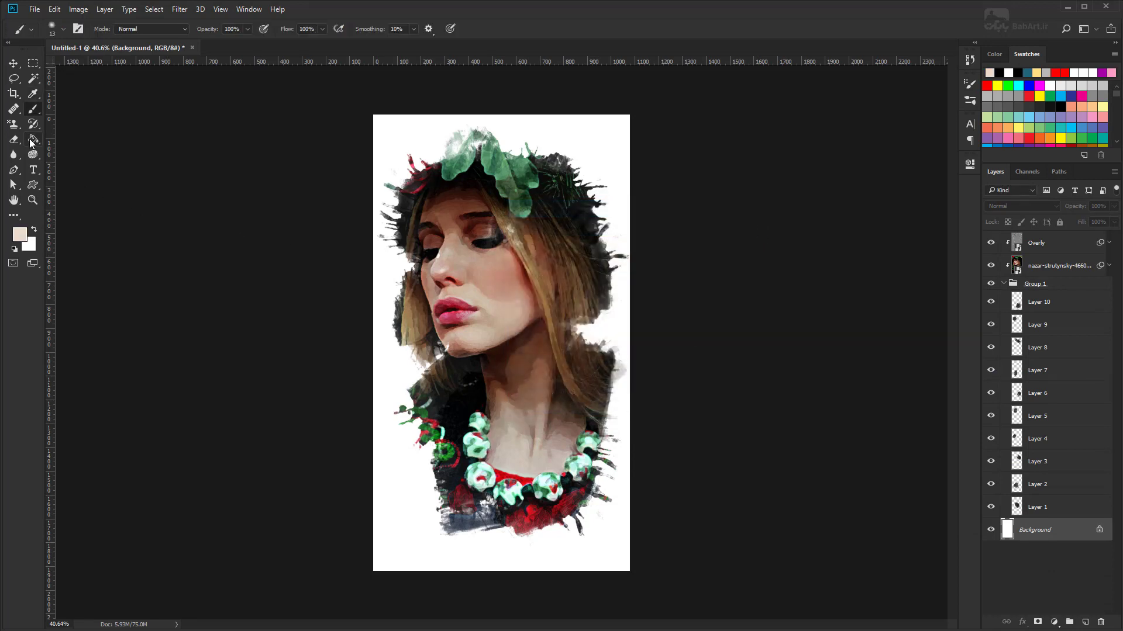
mouse_move(30, 139)
mouse_down()
mouse_move(76, 138)
mouse_move(83, 150)
mouse_up()
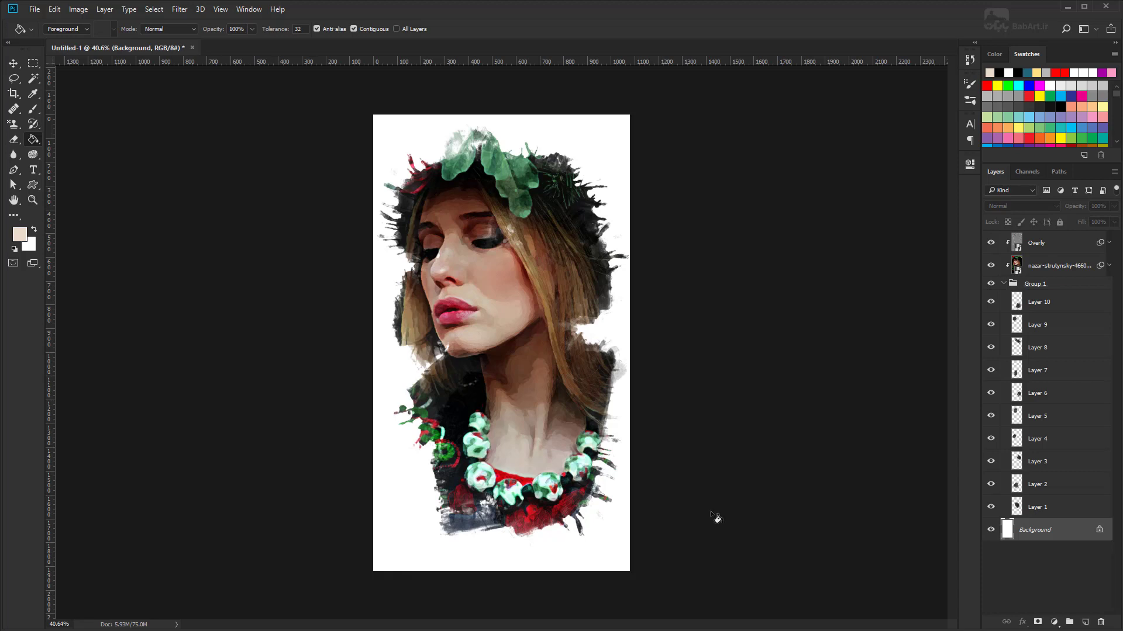
click(619, 331)
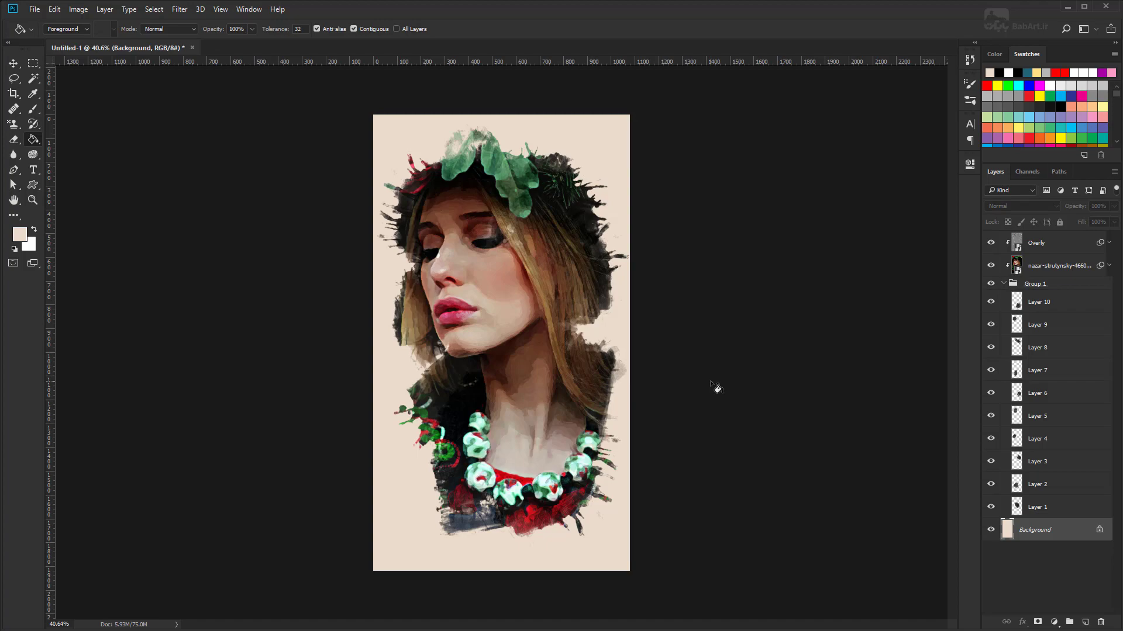
Apply the Filter Gallery Texturizer with Canvas texture, scaling 100 and relief 2
click(193, 10)
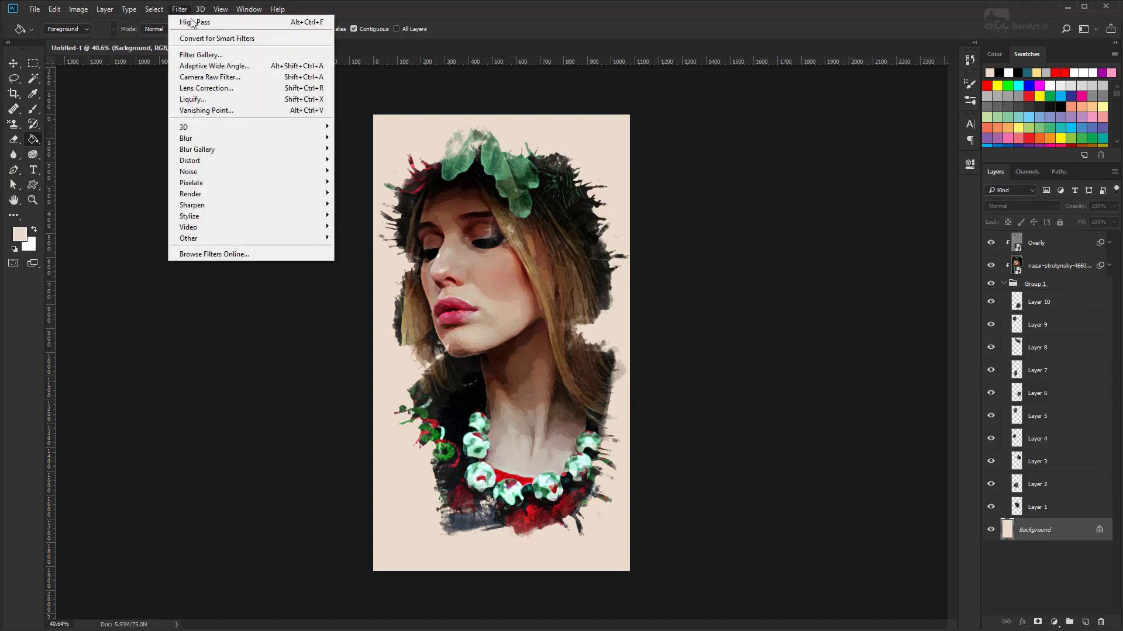
click(198, 64)
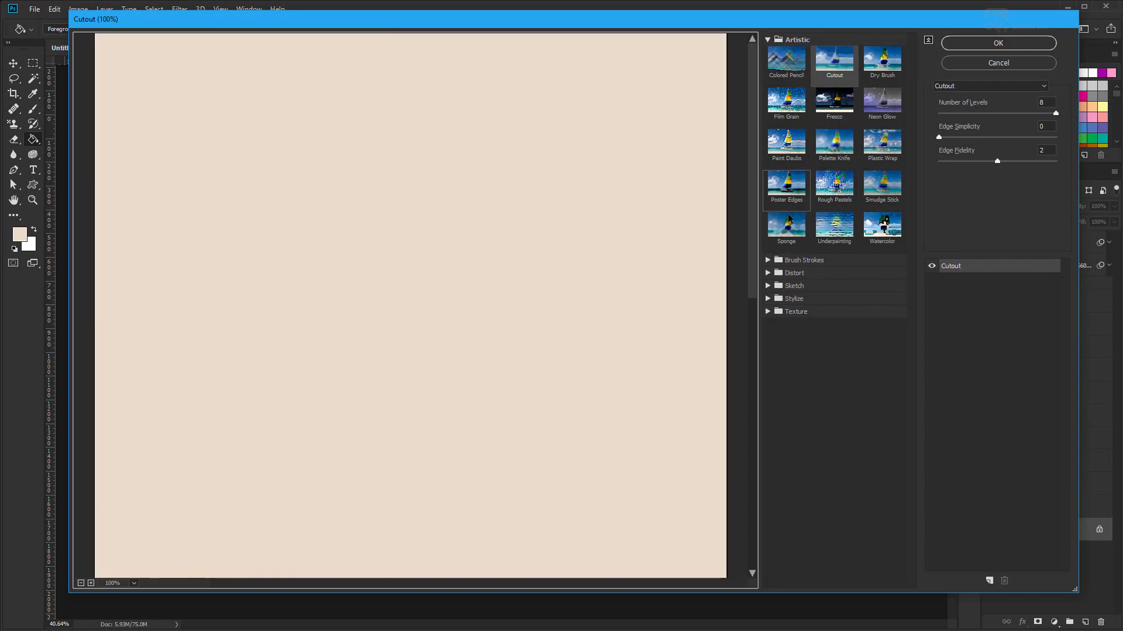
click(768, 39)
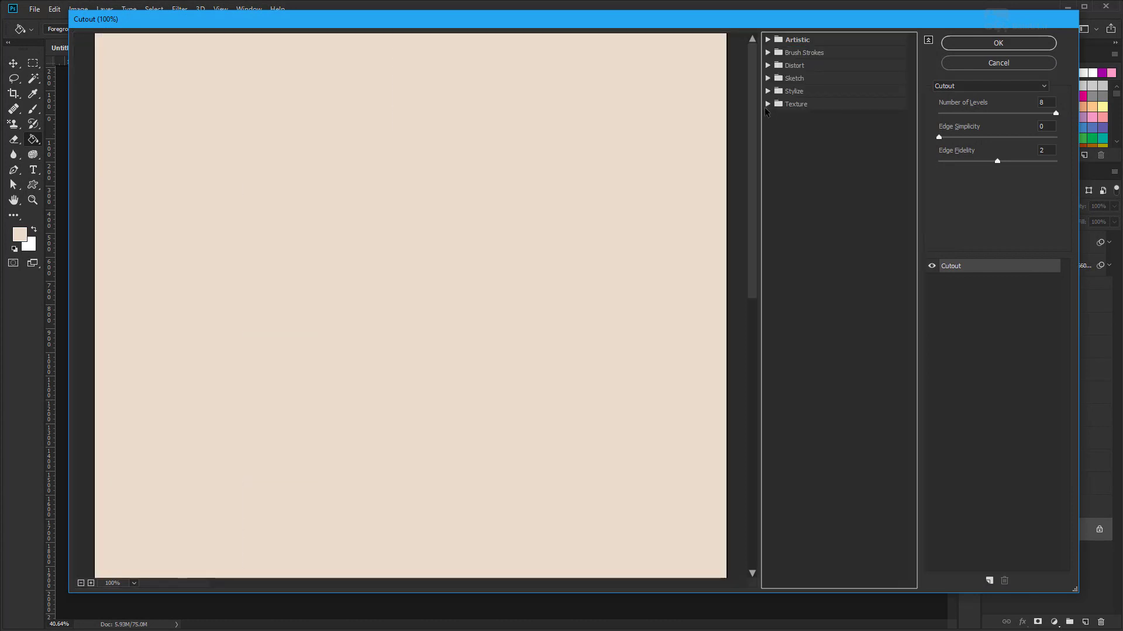
click(767, 104)
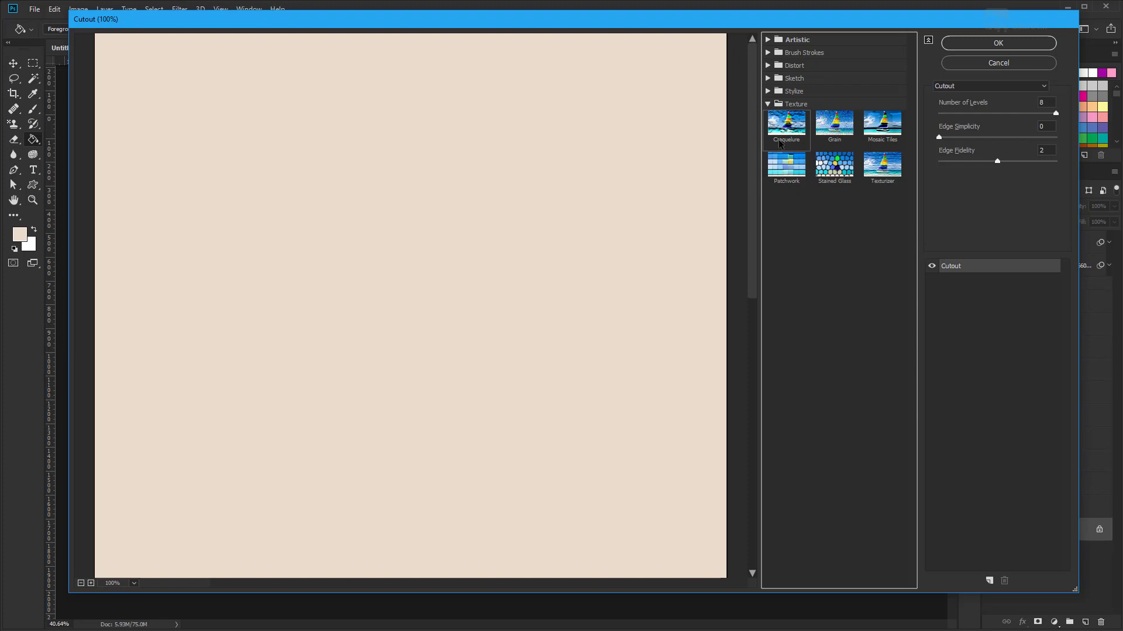
click(889, 175)
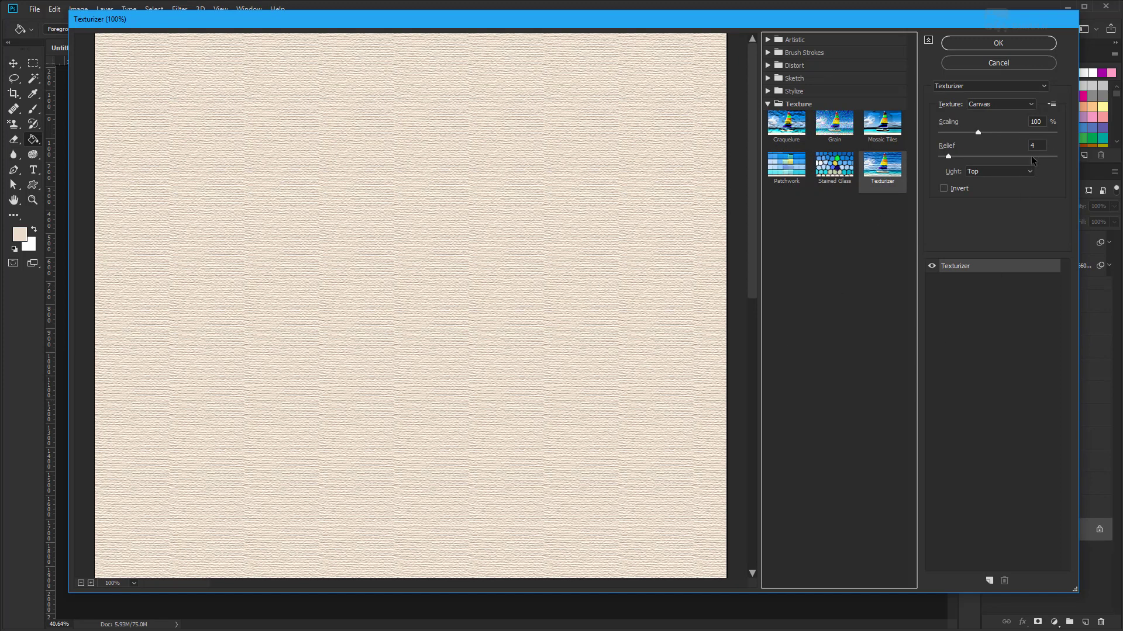
drag(1041, 120, 1026, 124)
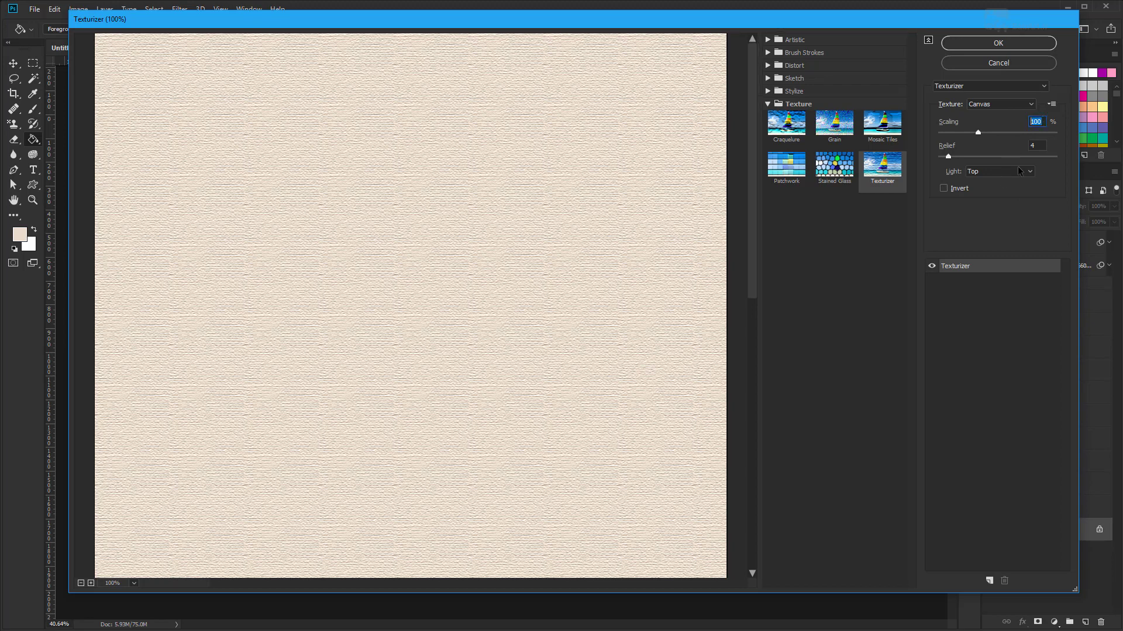
click(1031, 146)
text(2)
click(1034, 46)
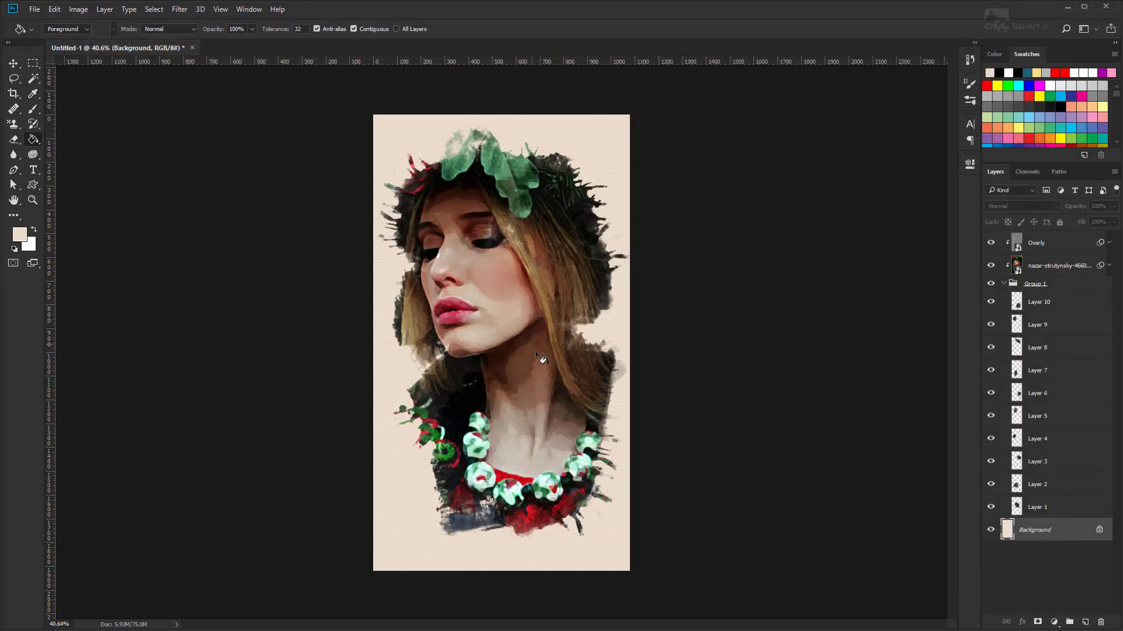
Select the Move tool and try Multiply blending on Group 1, then undo it
click(14, 62)
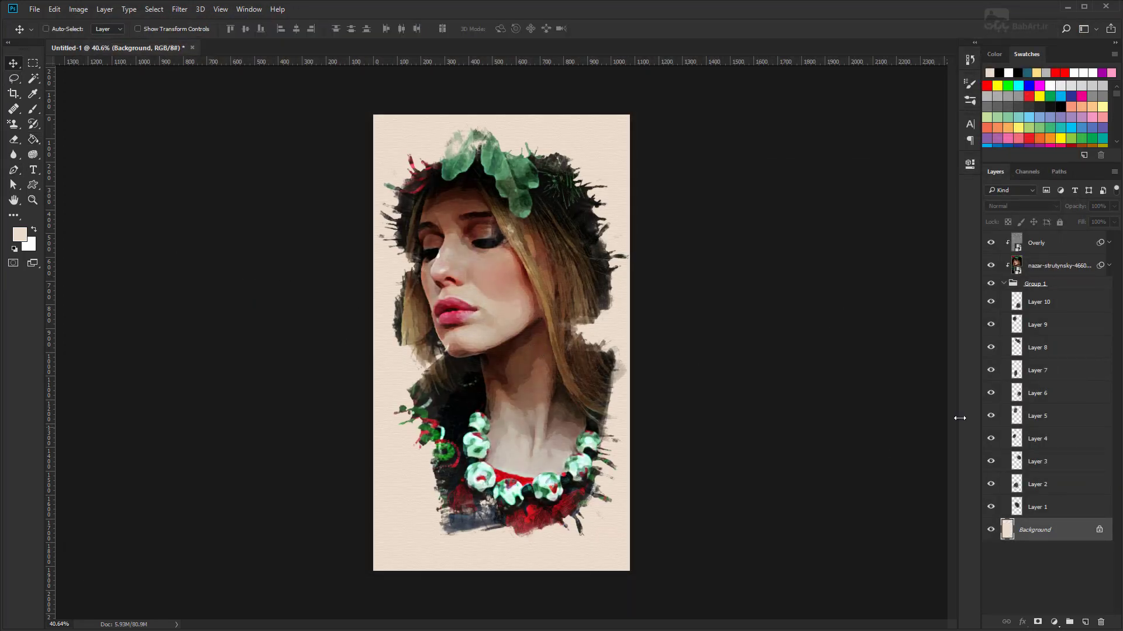
click(1005, 285)
click(1047, 285)
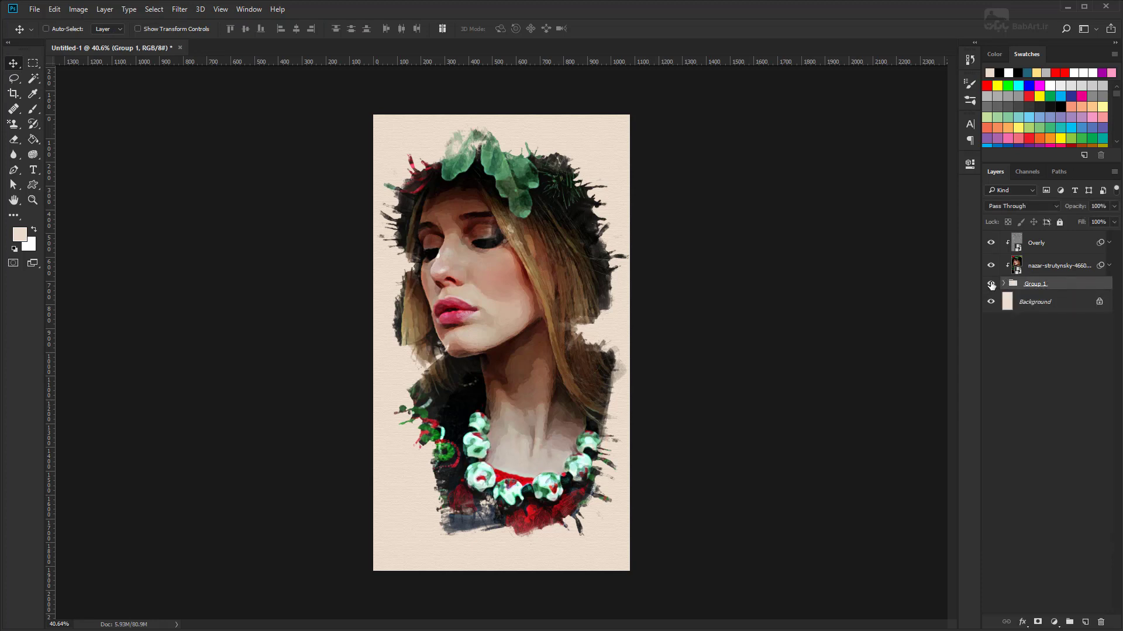
click(991, 285)
click(1042, 207)
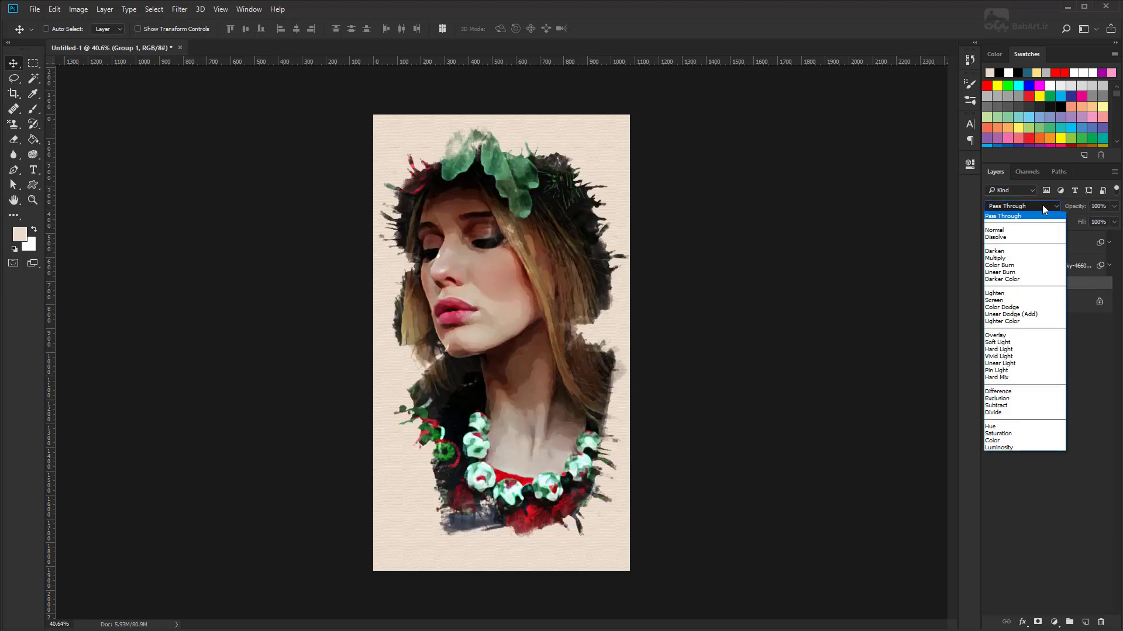
click(1015, 259)
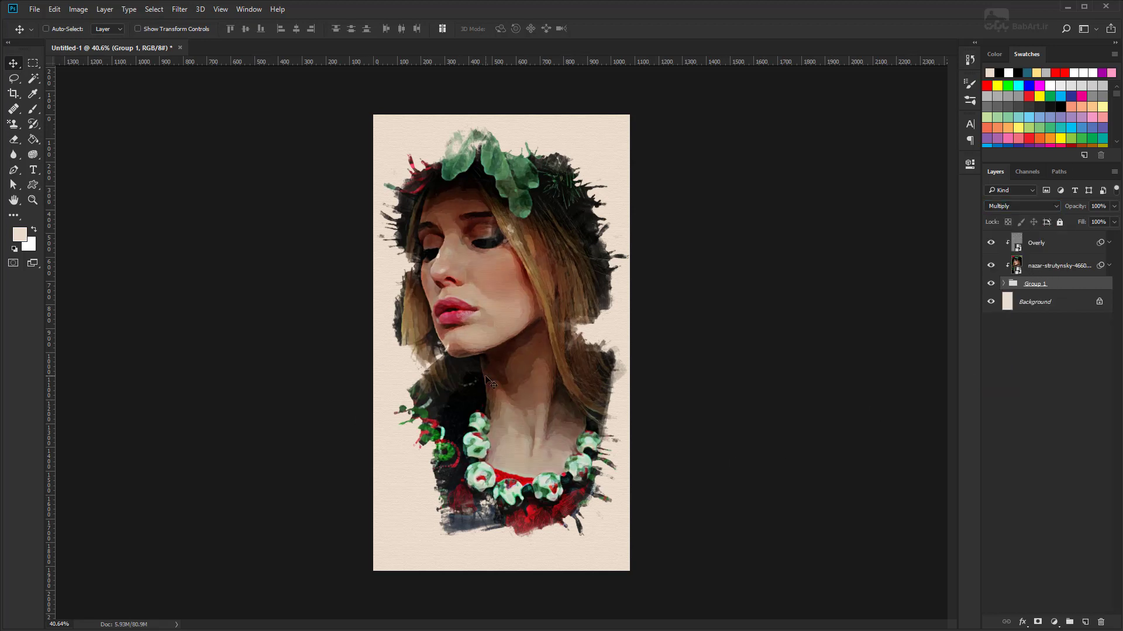
scroll(490, 383, down, 1)
key(ctrl+z)
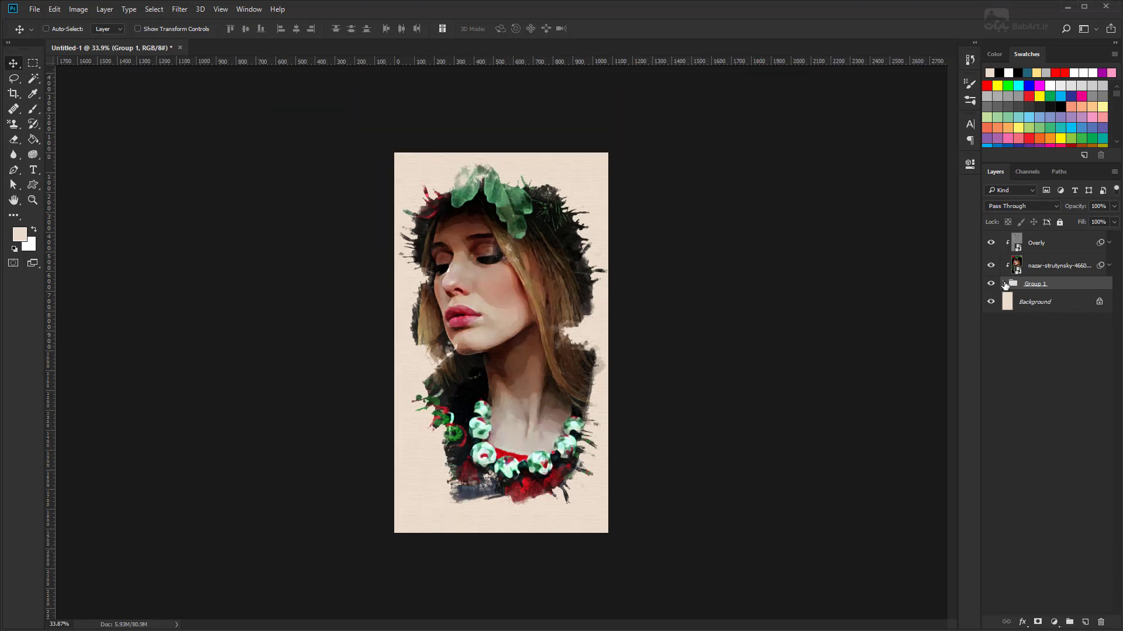
Set Layers 1–10 inside Group 1 to 0% opacity, then collapse the group
click(1005, 285)
click(1046, 303)
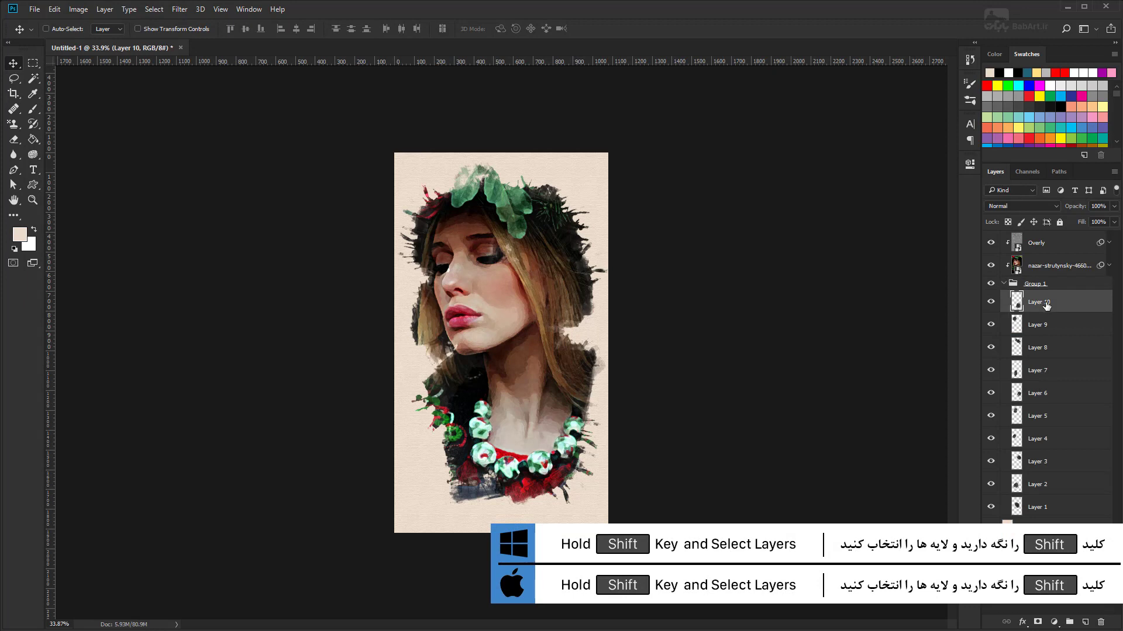
shift+click(1055, 511)
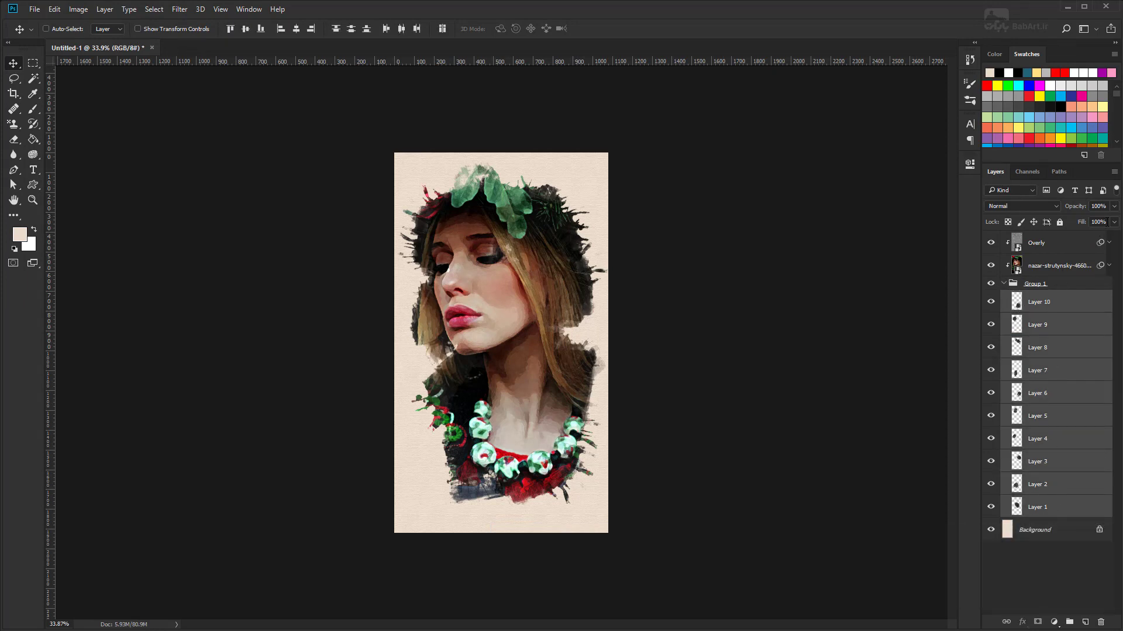
click(1091, 222)
click(1091, 206)
text(0)
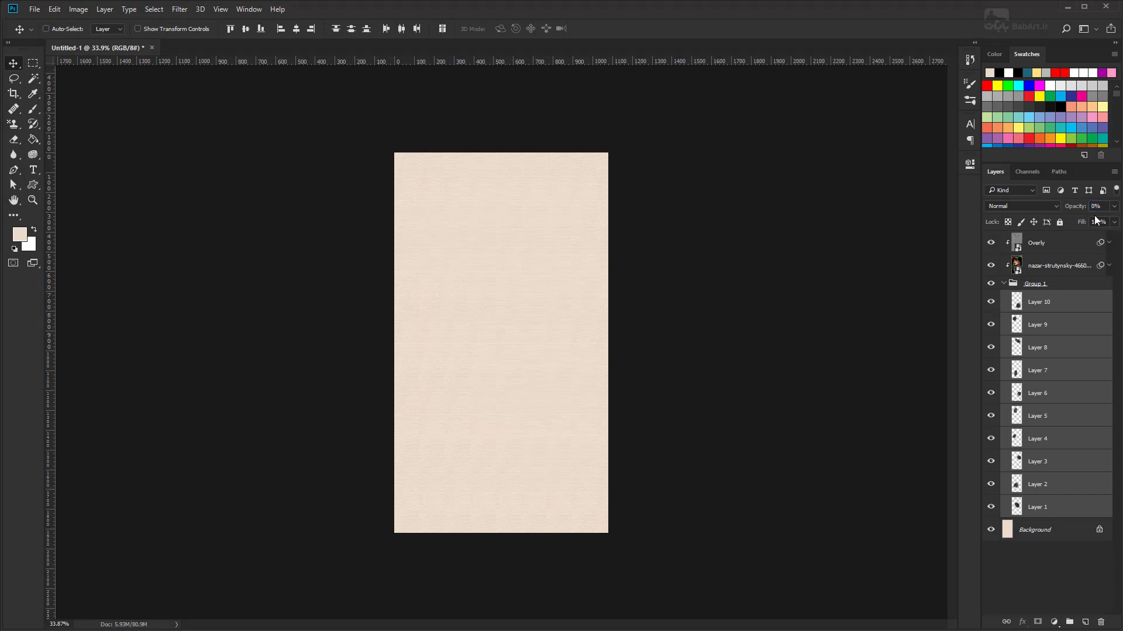
click(1027, 284)
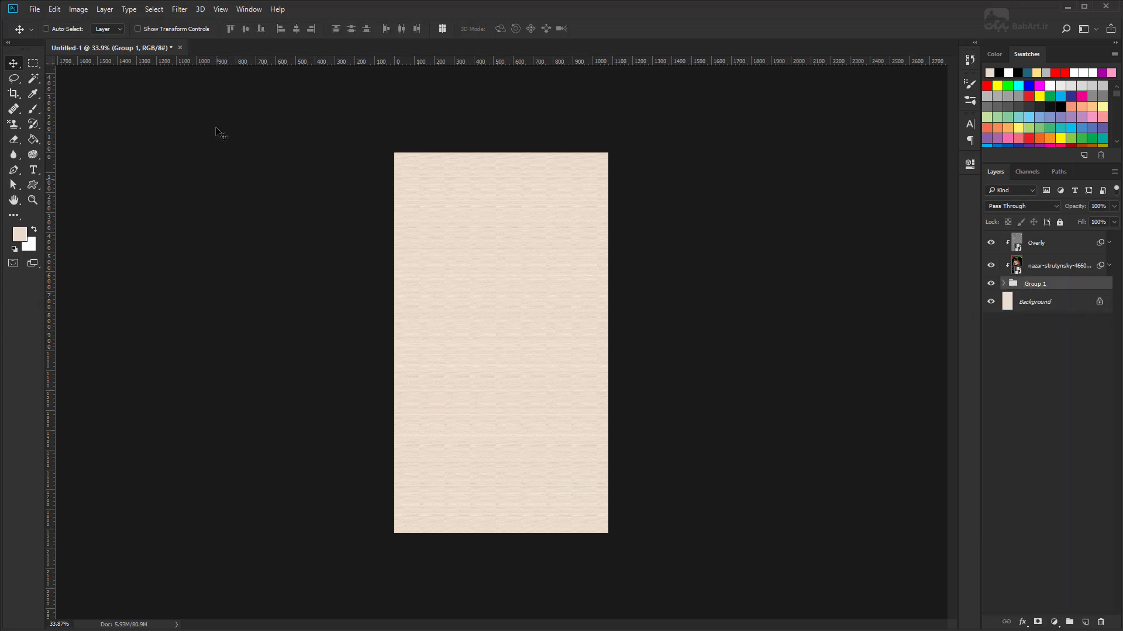
Show the Timeline panel and create a video timeline for the document
click(249, 12)
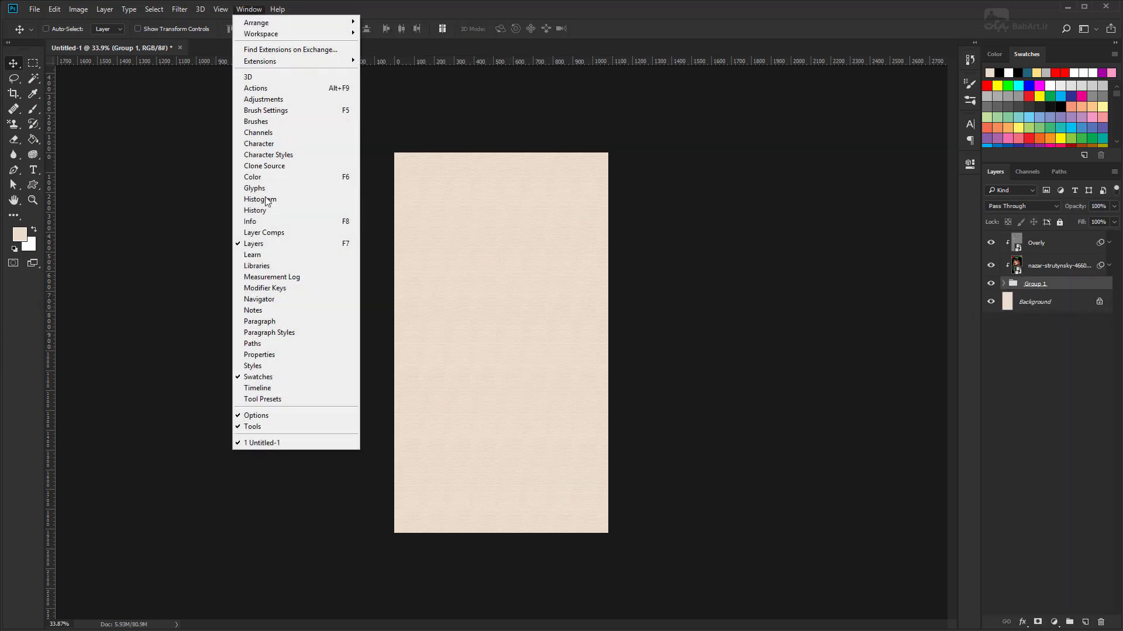
click(257, 388)
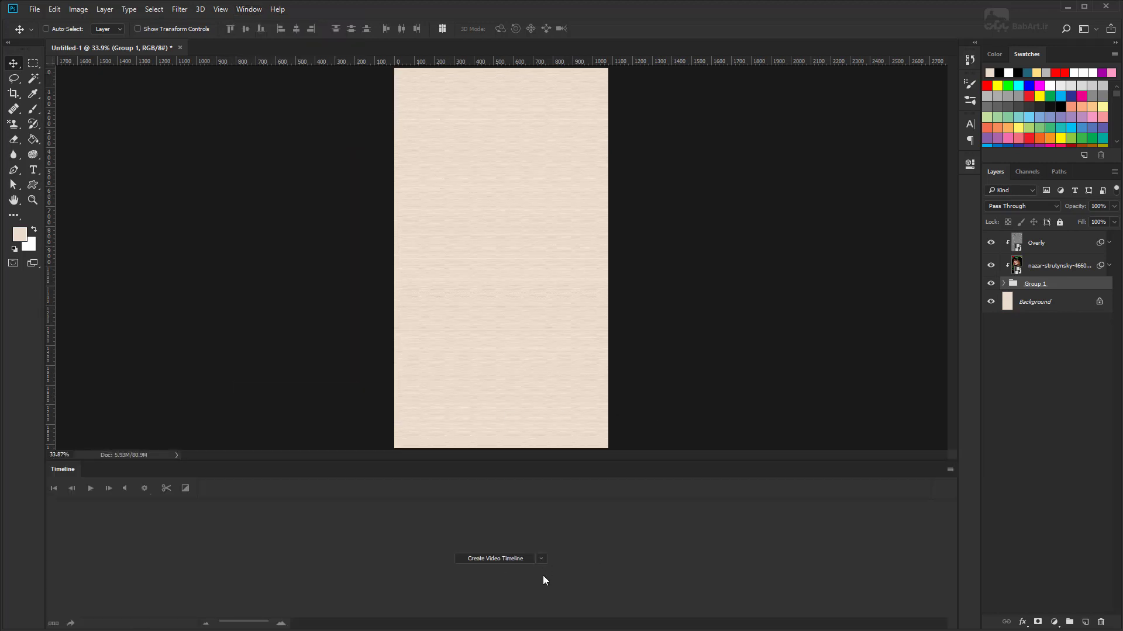
click(541, 559)
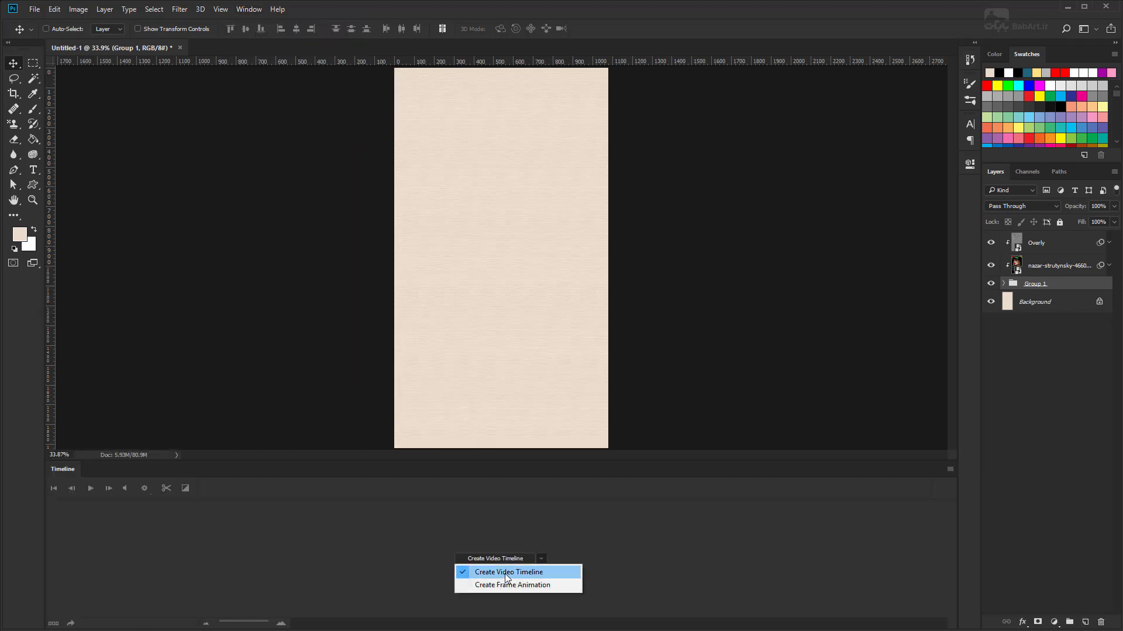
click(505, 572)
click(507, 558)
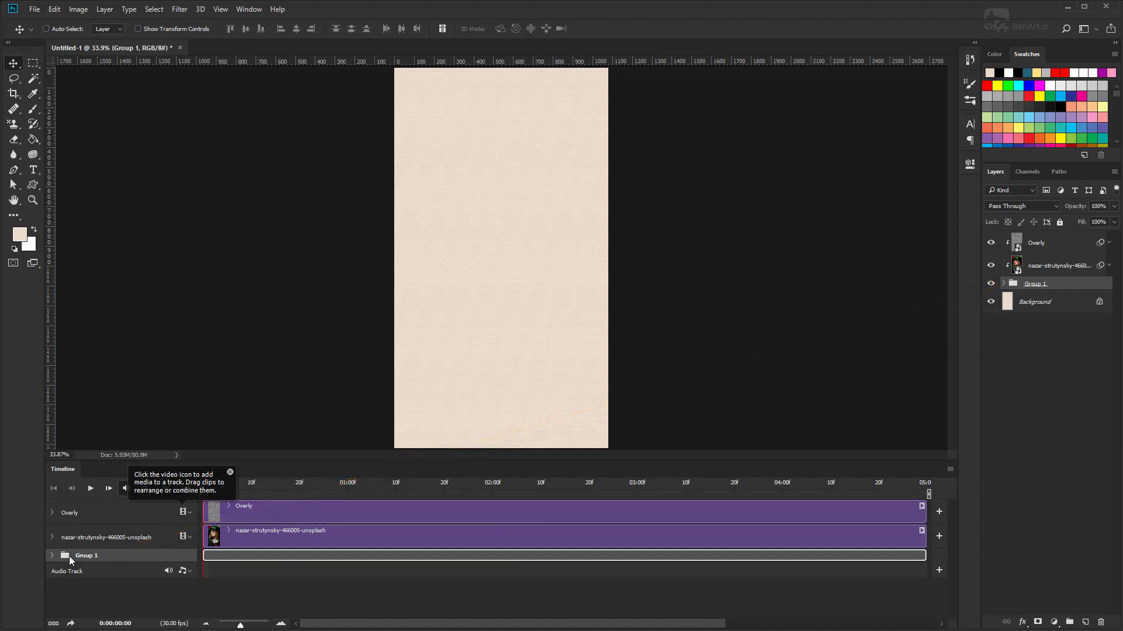
Expand Layer 1's track and add an Opacity keyframe at frame zero
click(52, 555)
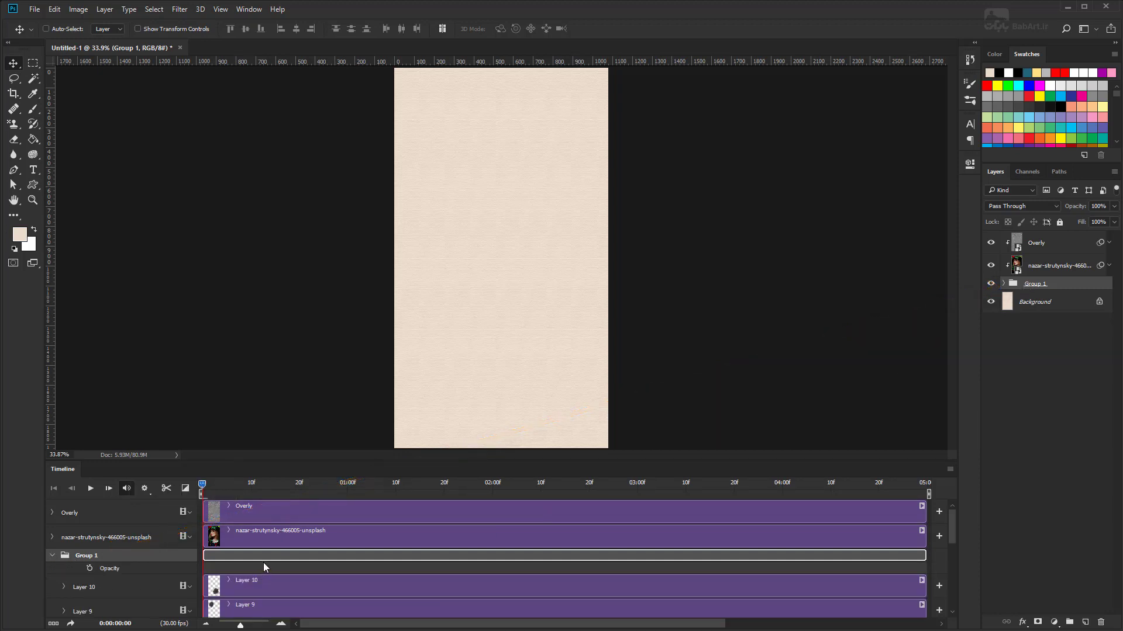
scroll(263, 562, down, 2)
scroll(263, 563, down, 4)
scroll(263, 563, down, 2)
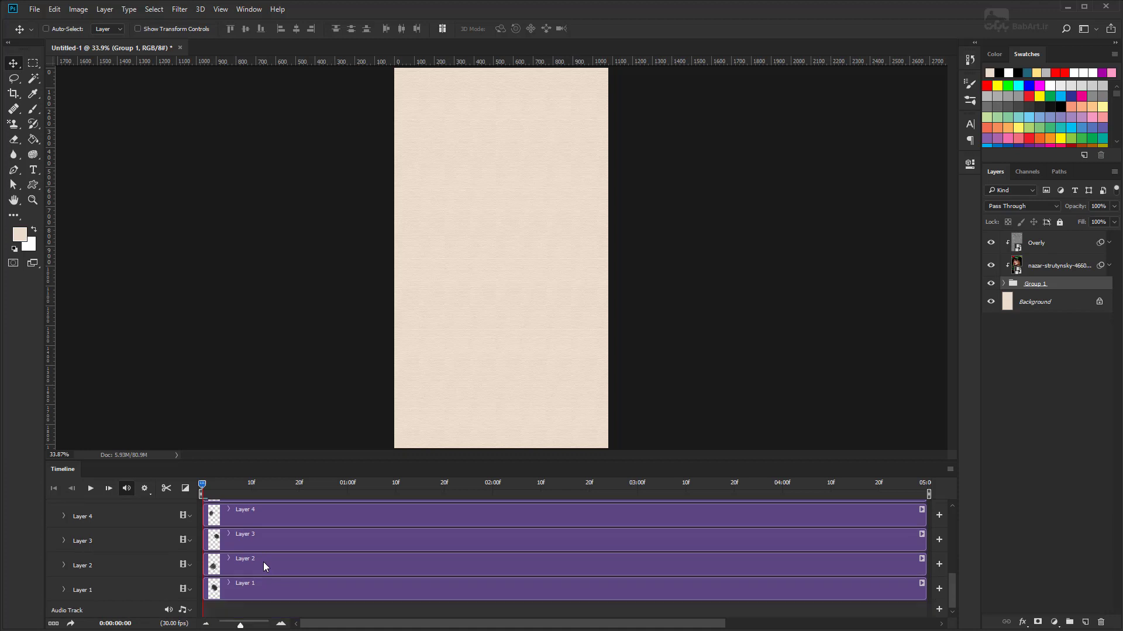
click(234, 587)
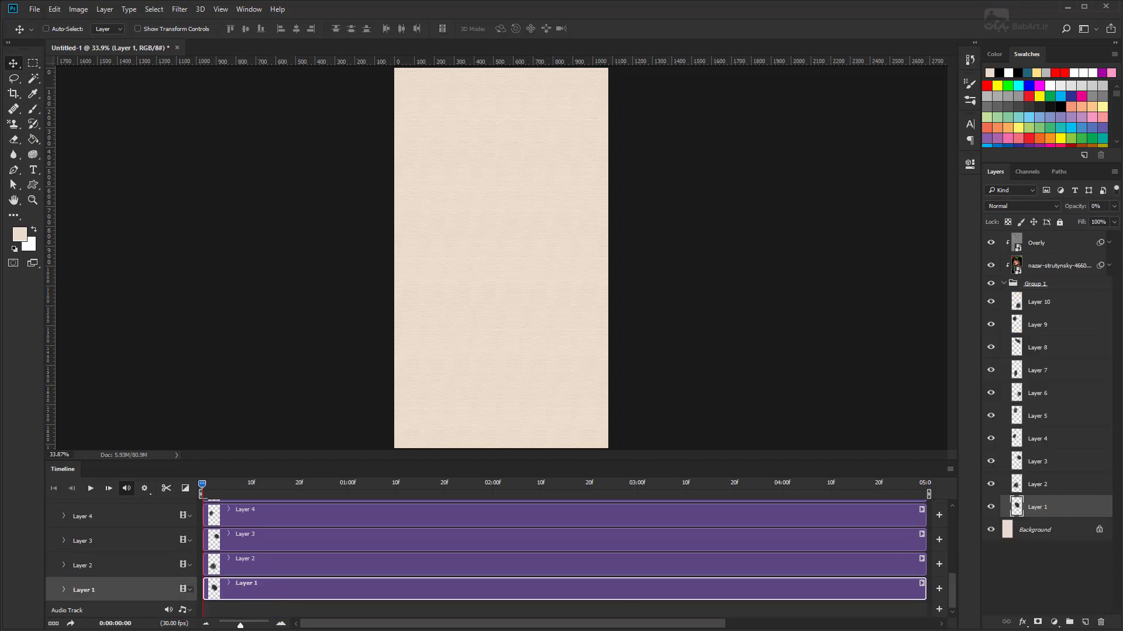
click(63, 589)
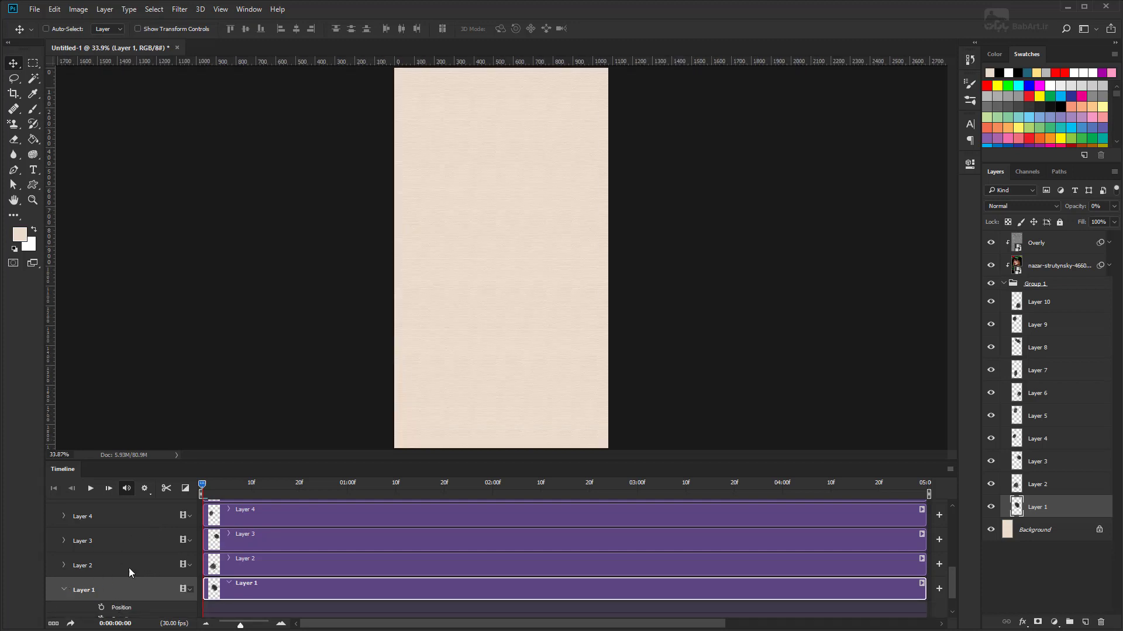
drag(956, 586, 954, 612)
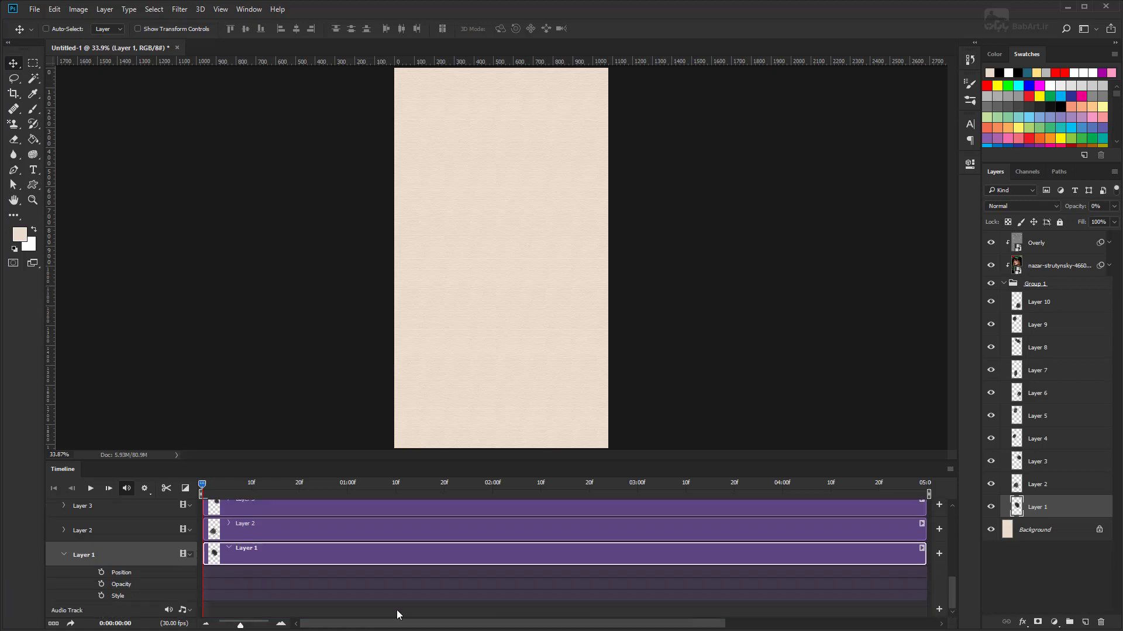
click(101, 585)
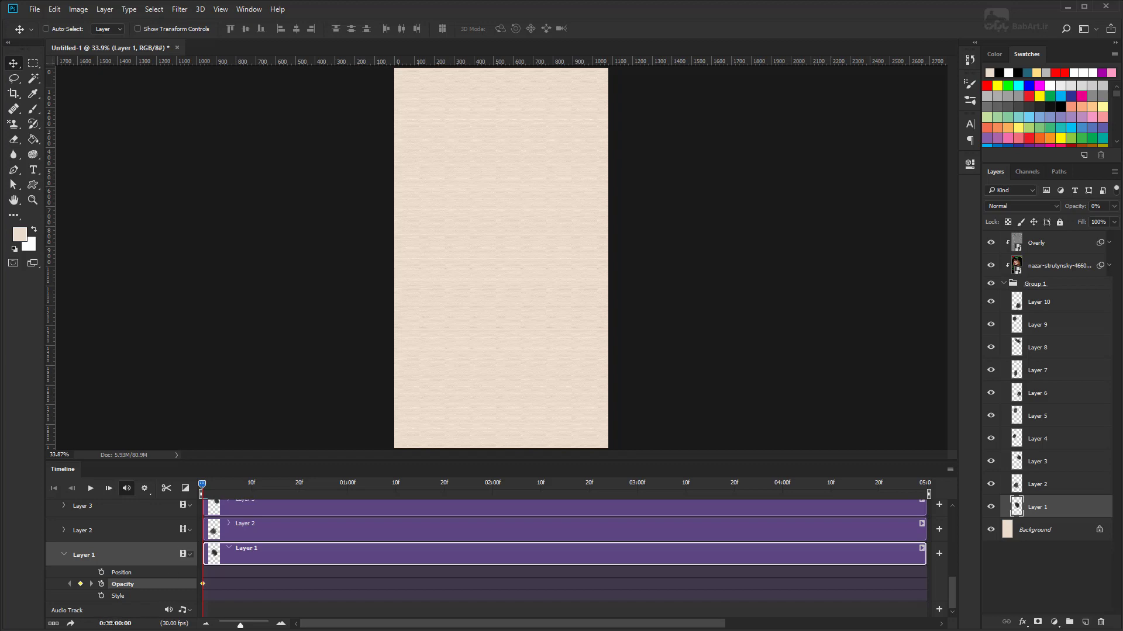
drag(111, 623, 114, 623)
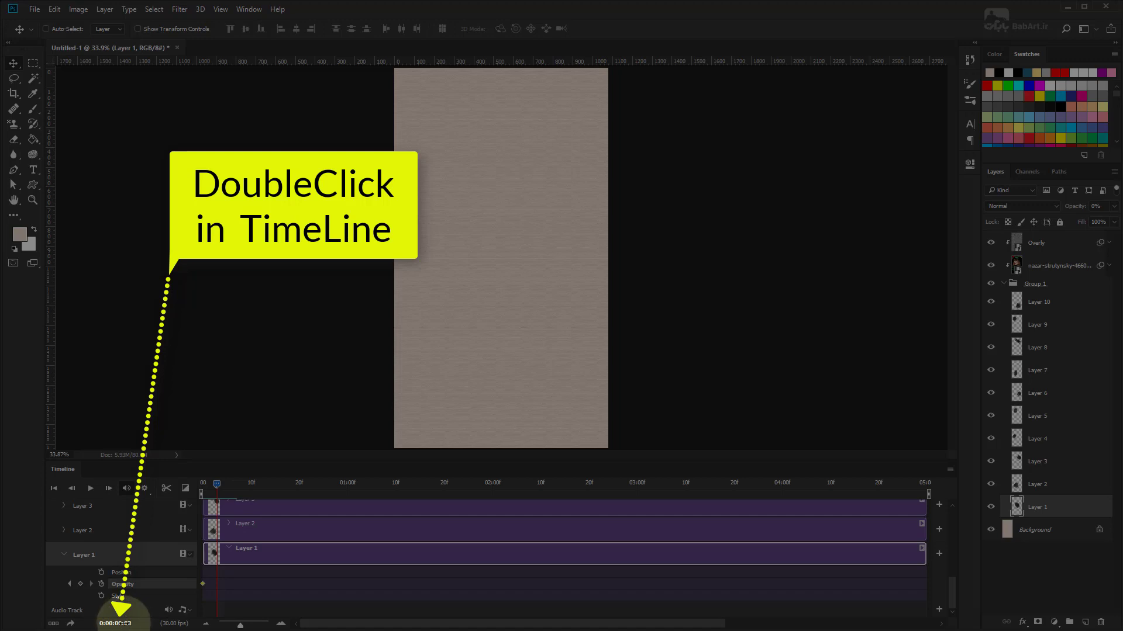
Set the current time to 0:00:00:05 and add a second Layer 1 opacity keyframe
double_click(115, 623)
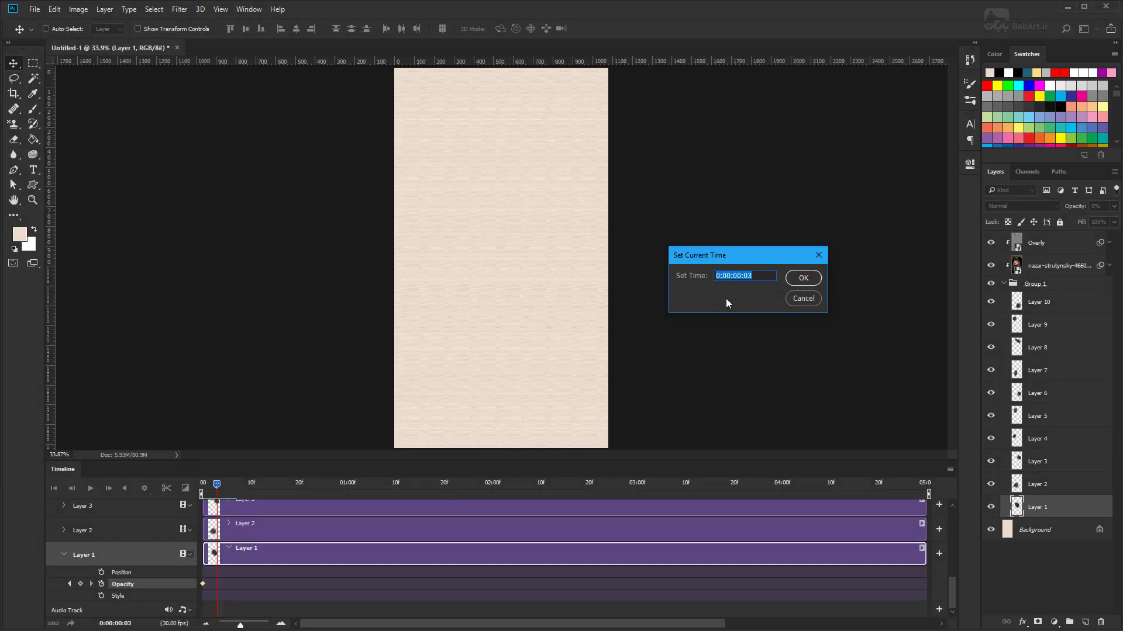
click(752, 275)
click(803, 278)
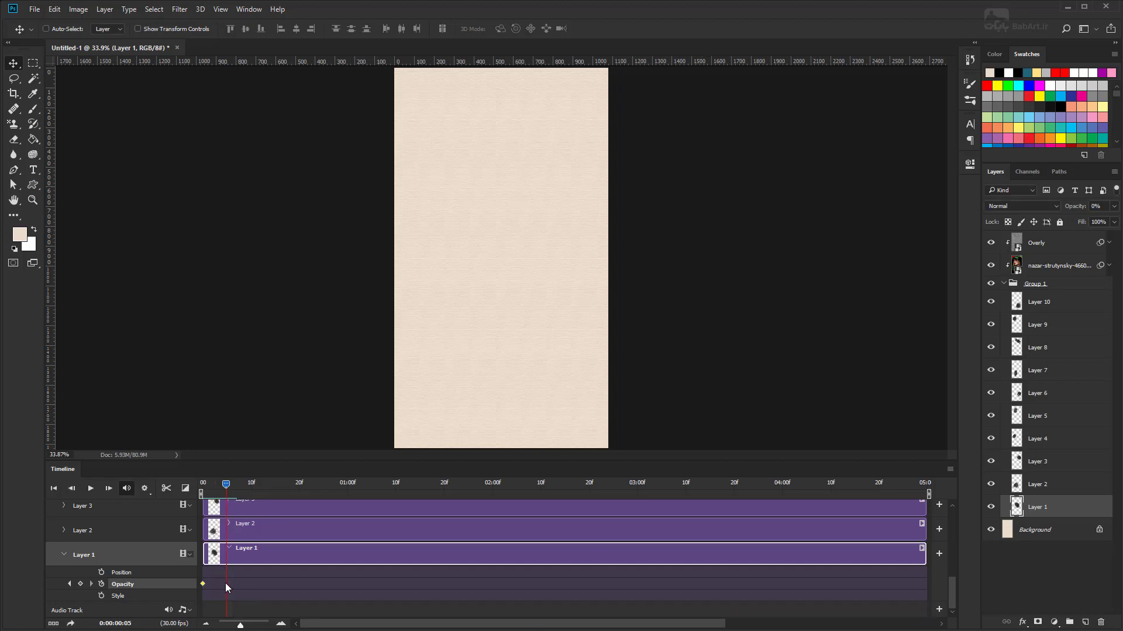
click(225, 584)
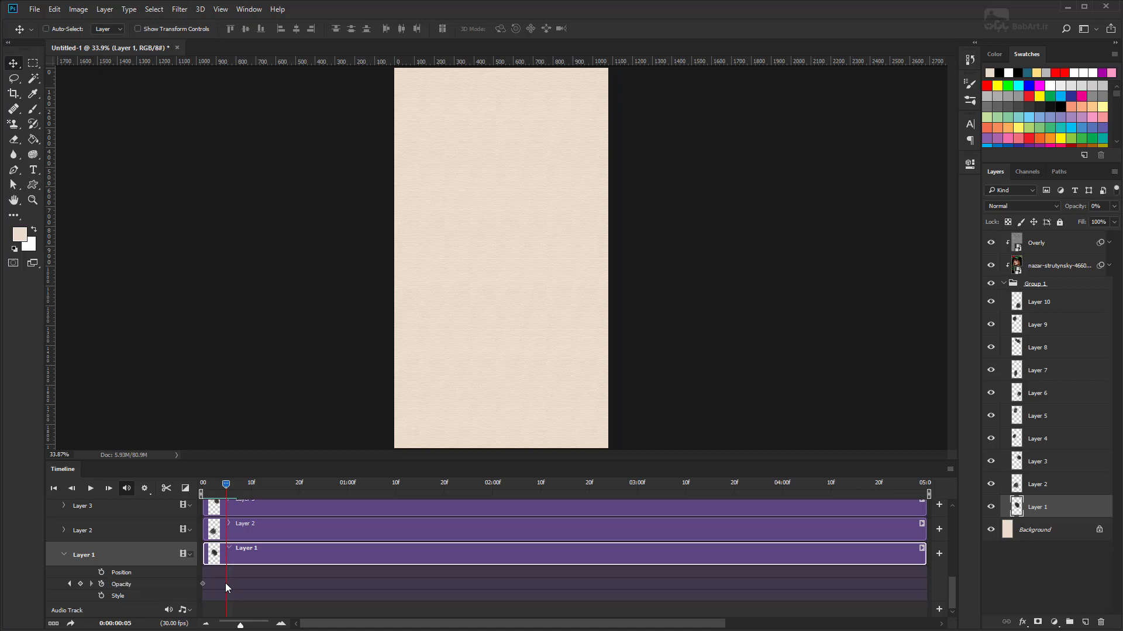
click(100, 585)
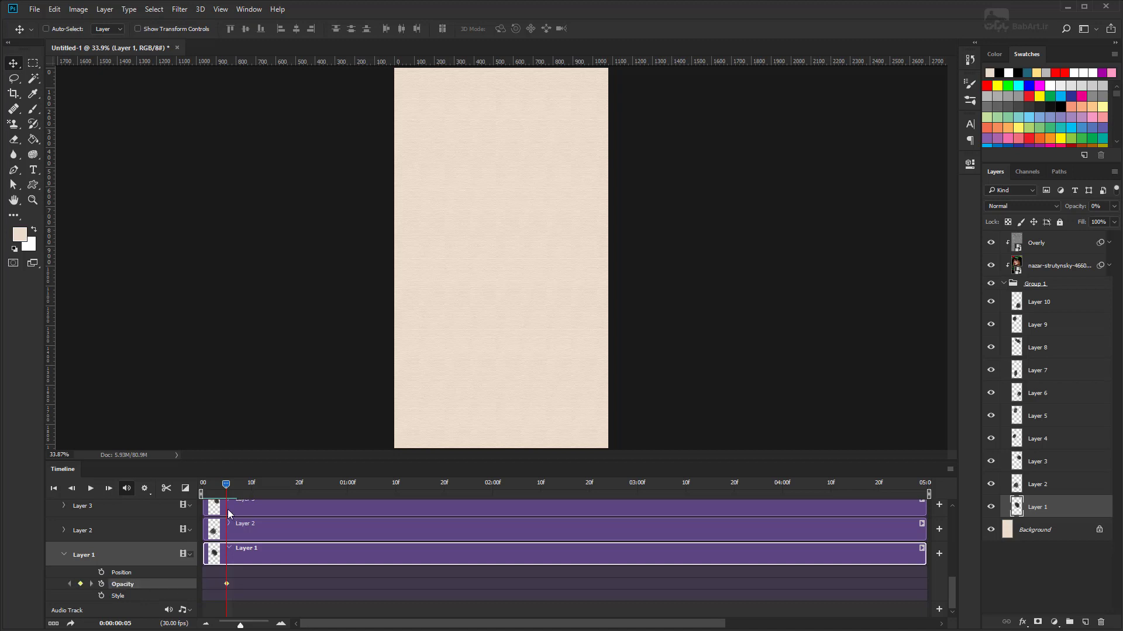
Set Layer 1's frame-5 opacity keyframe to 100%
drag(206, 489, 199, 490)
click(80, 584)
drag(203, 485, 227, 490)
click(227, 584)
click(1097, 206)
text(100)
key(Return)
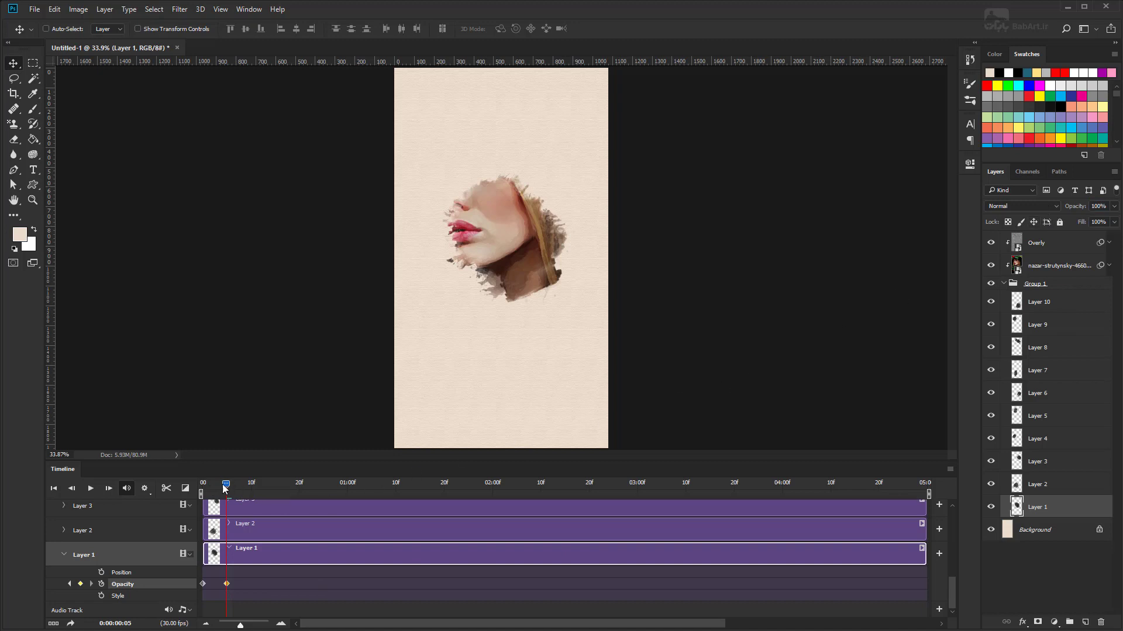
Copy Layer 1's full-opacity keyframe and collapse Layer 1's timeline properties
mouse_move(226, 487)
mouse_down()
mouse_move(203, 484)
mouse_move(227, 483)
mouse_up()
key(ctrl)
right_click(227, 584)
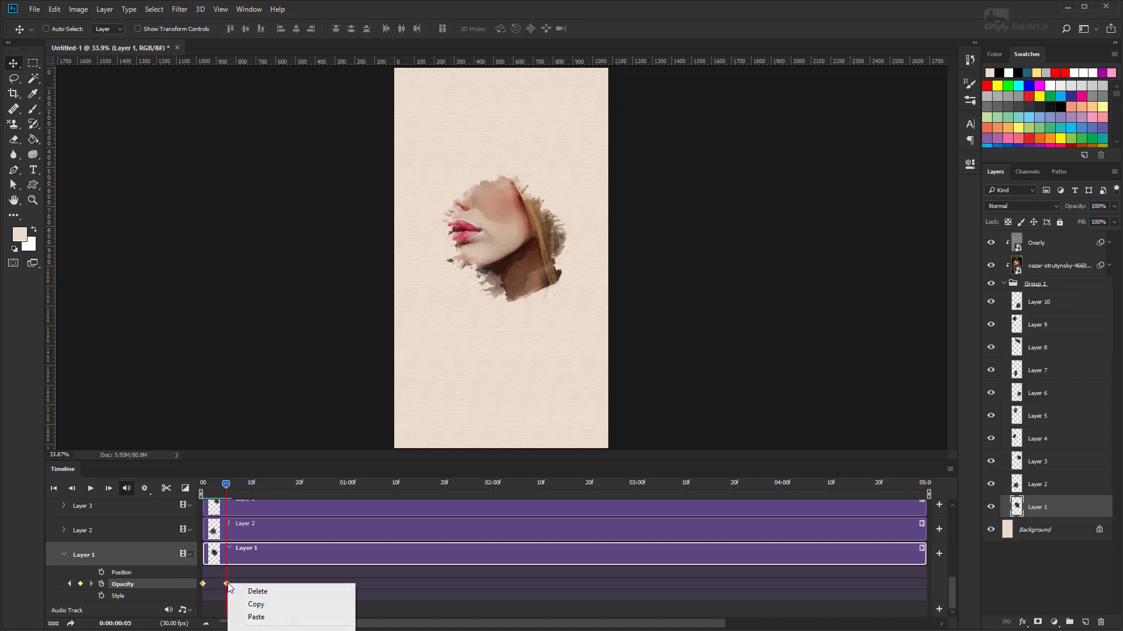
click(257, 606)
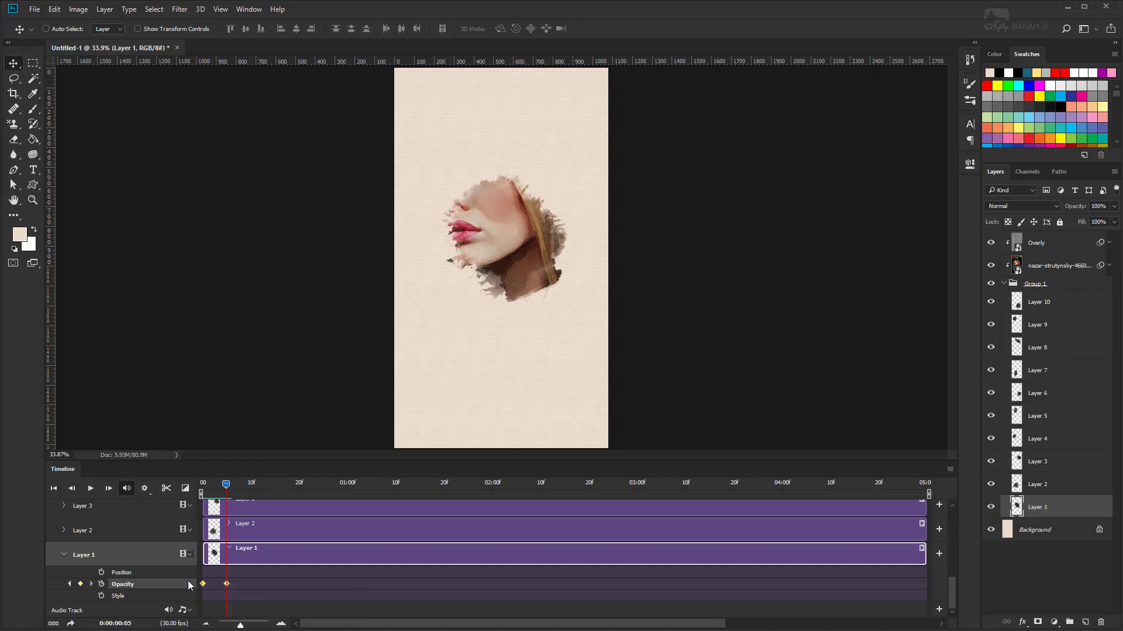
click(64, 554)
Fade Layer 2 in from frame 5 to 10 using a pasted 100% opacity keyframe
click(62, 565)
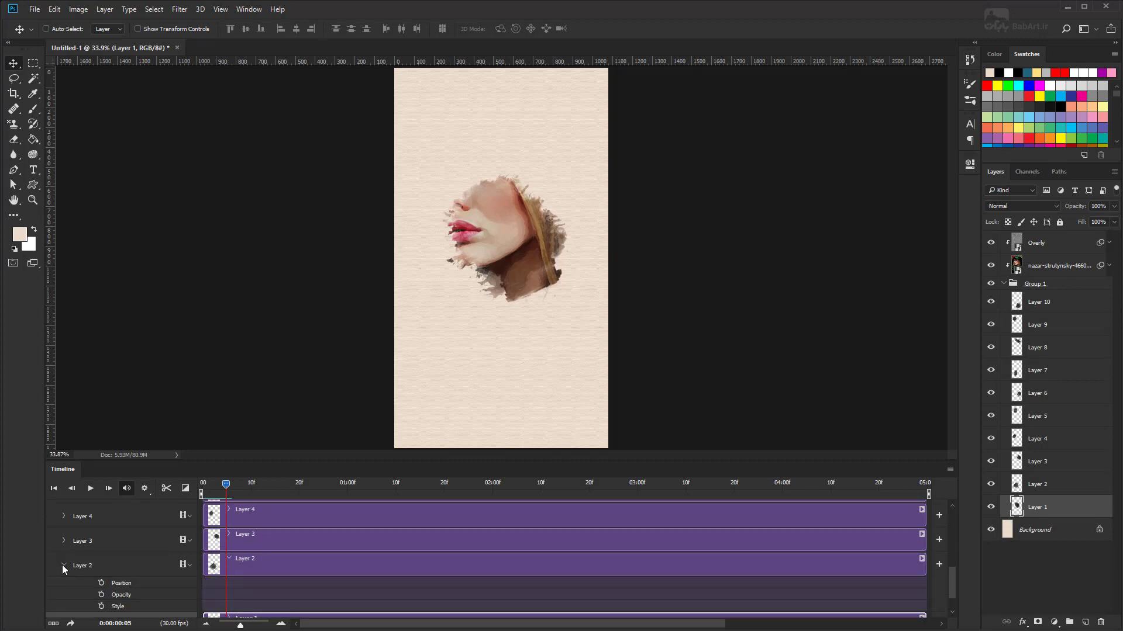
click(272, 563)
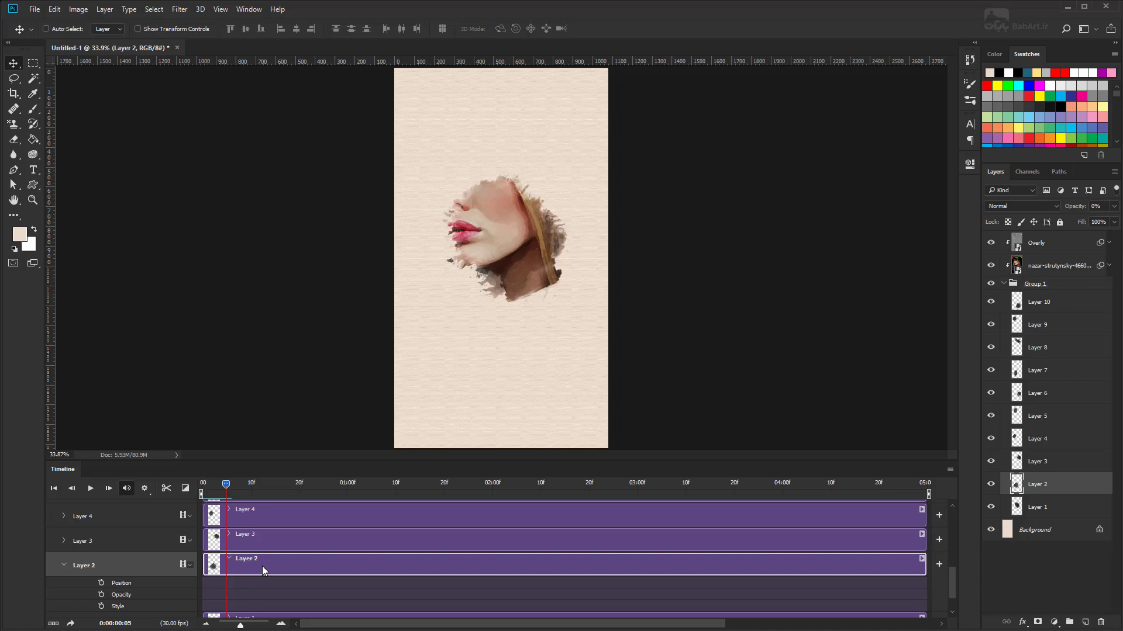
click(102, 596)
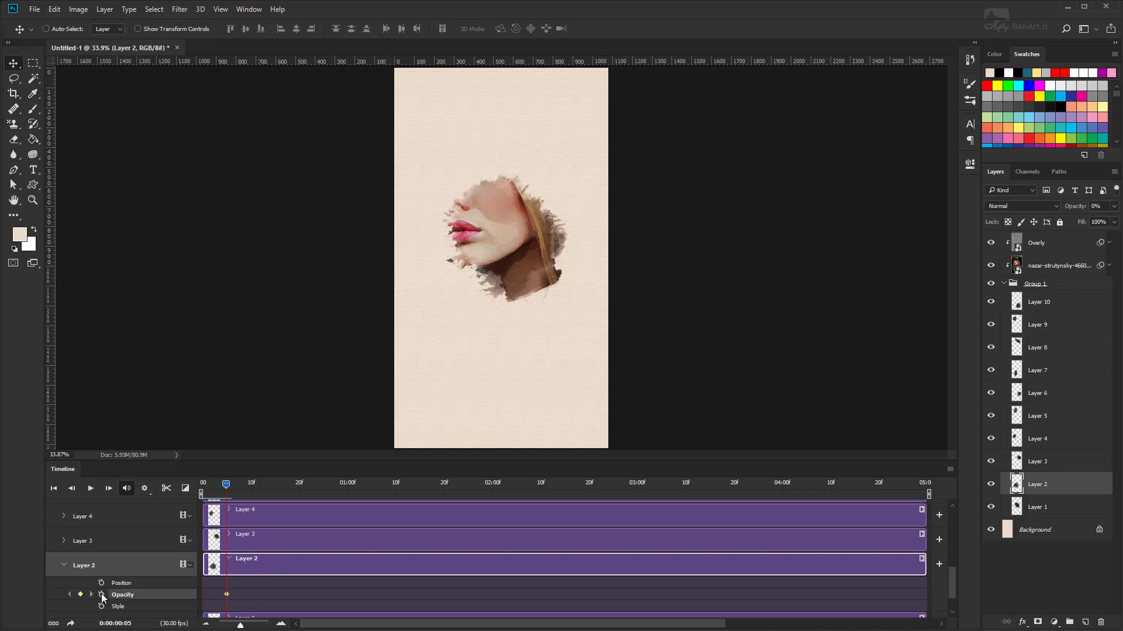
right_click(228, 594)
click(251, 627)
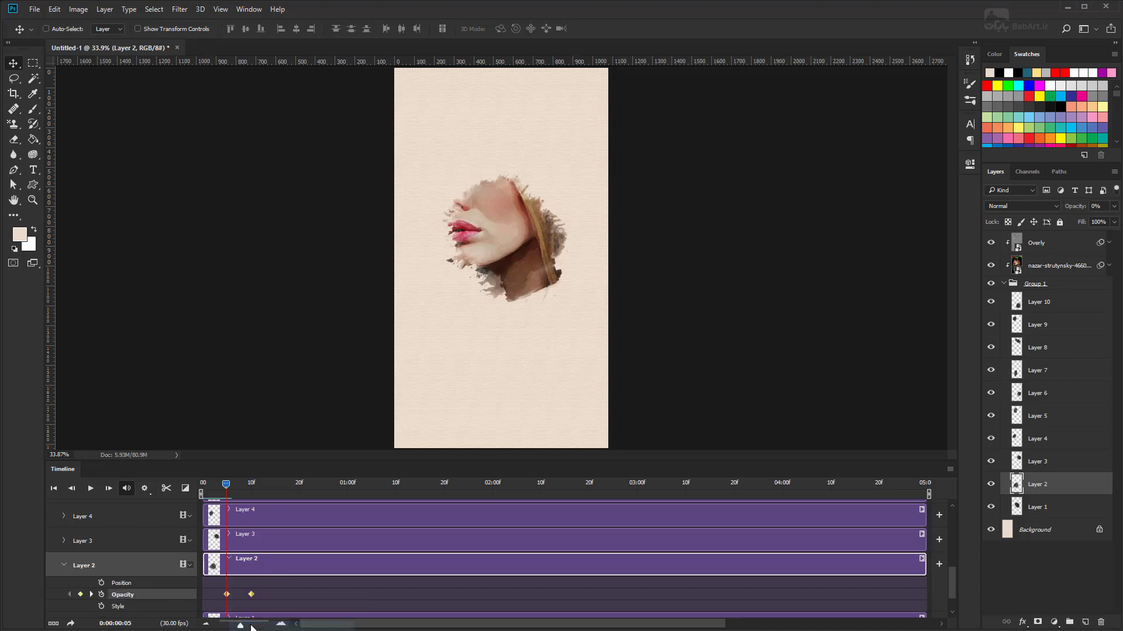
drag(226, 484, 251, 488)
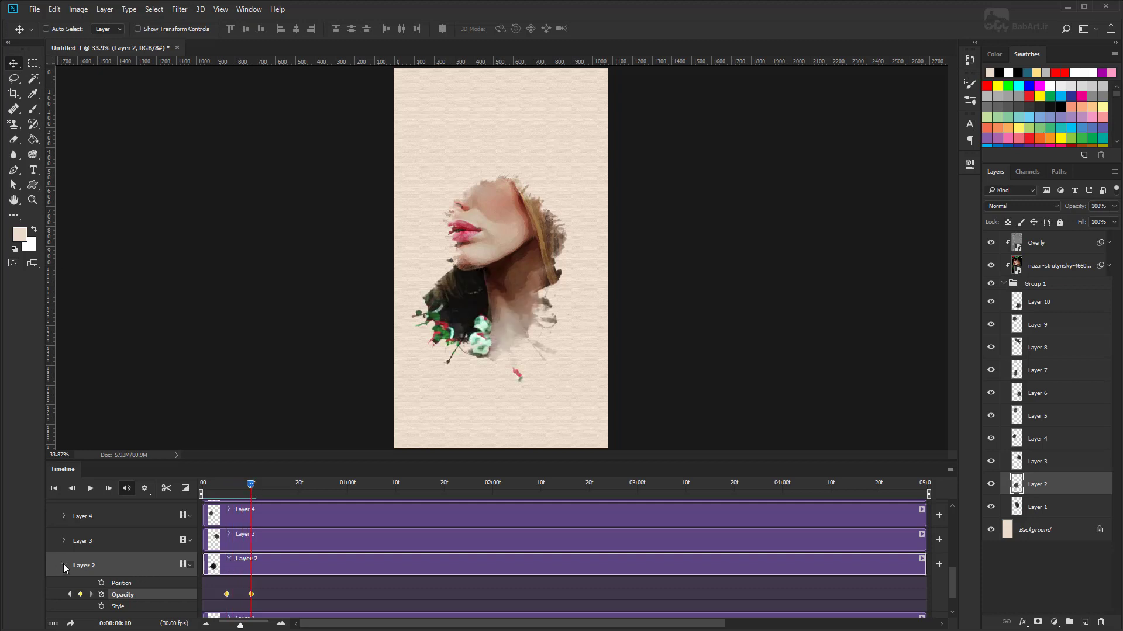
click(63, 564)
Fade Layer 3 in from frame 10 to 15 using a pasted 100% opacity keyframe
click(64, 541)
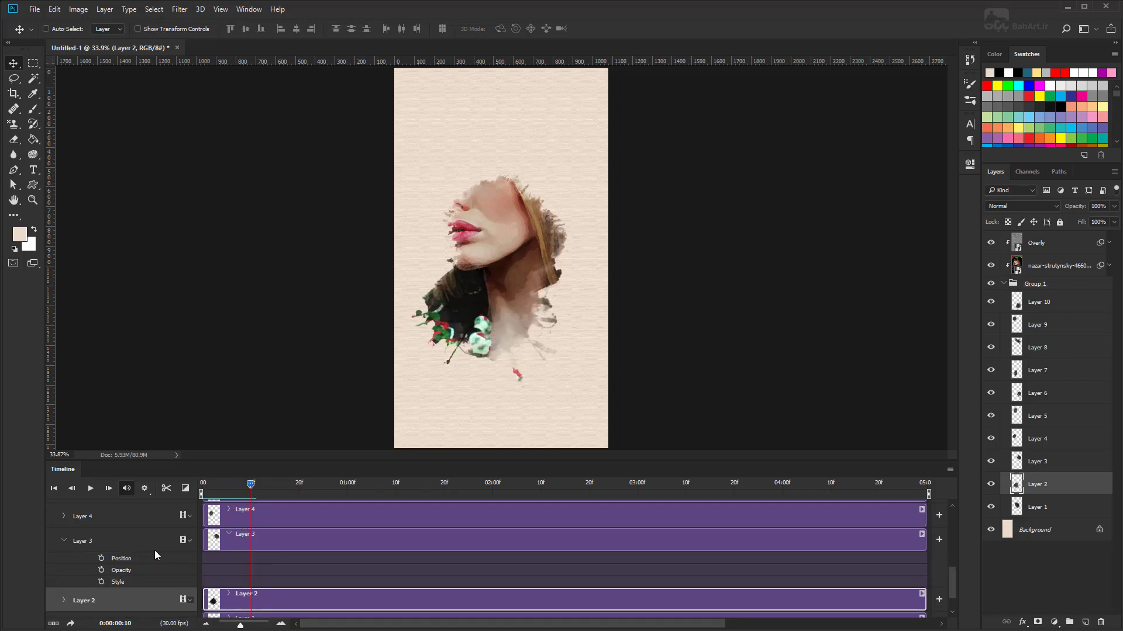
click(236, 542)
click(101, 570)
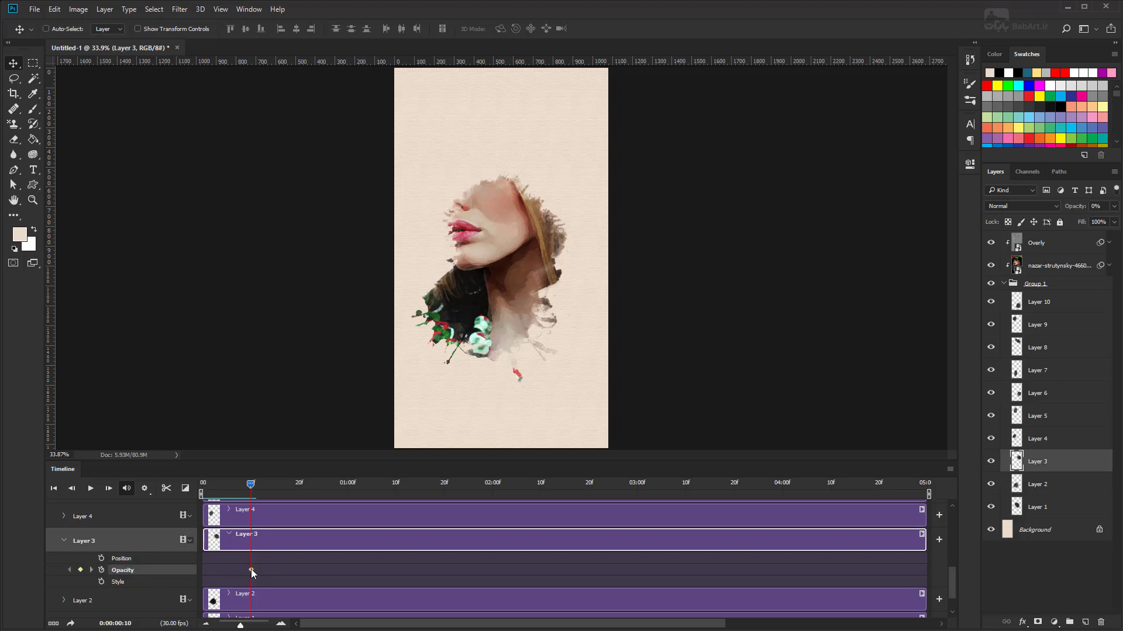
right_click(250, 569)
click(280, 603)
drag(251, 488, 275, 483)
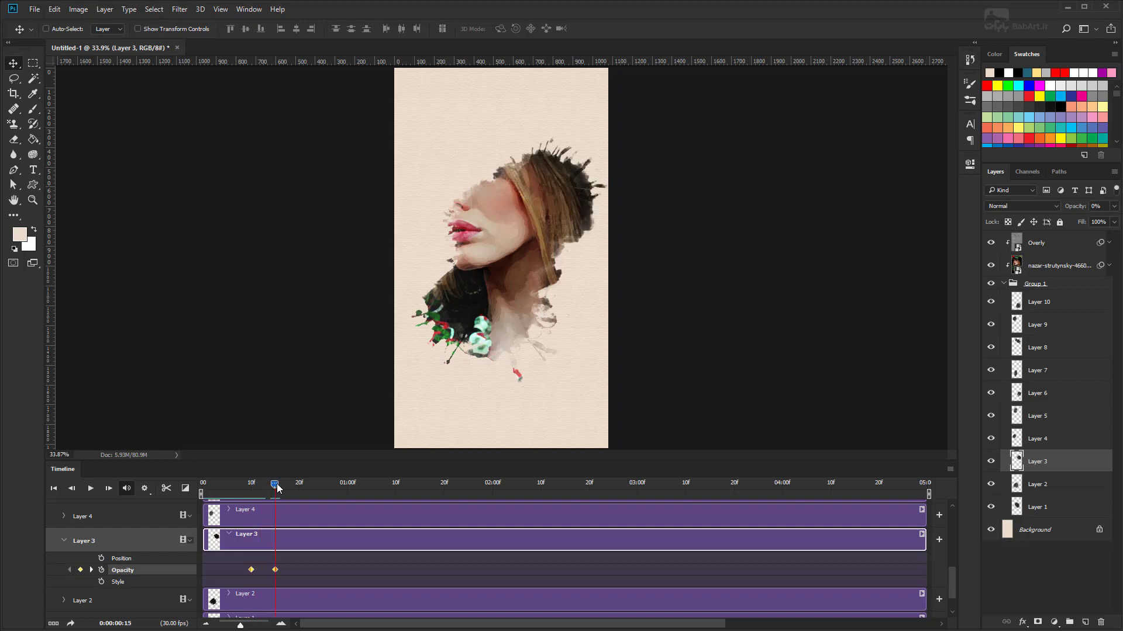
click(63, 541)
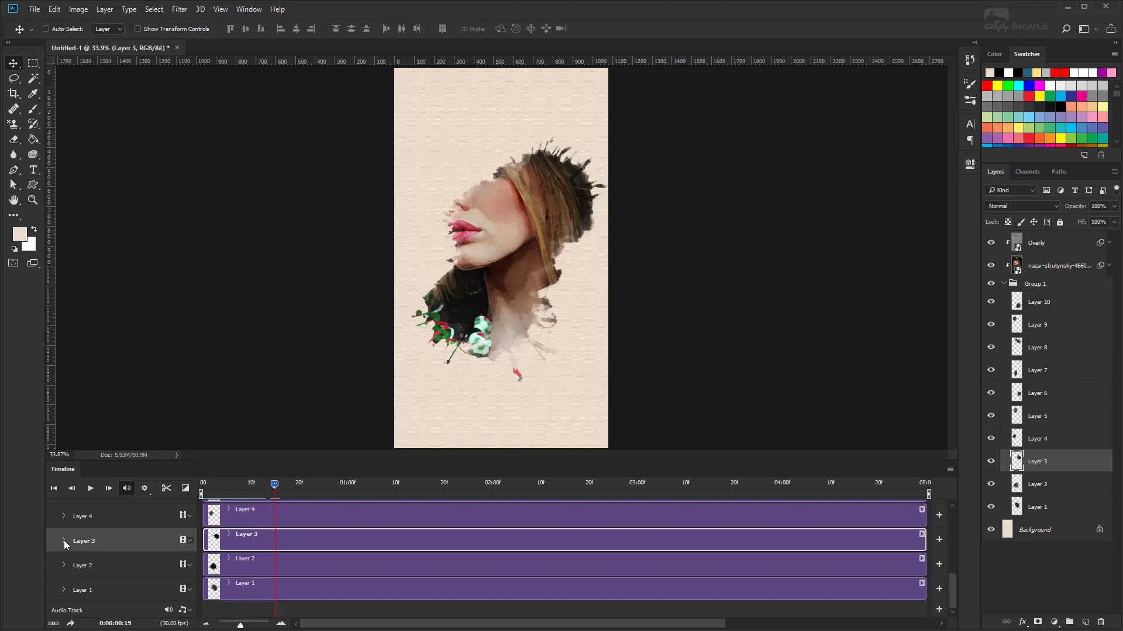
click(231, 517)
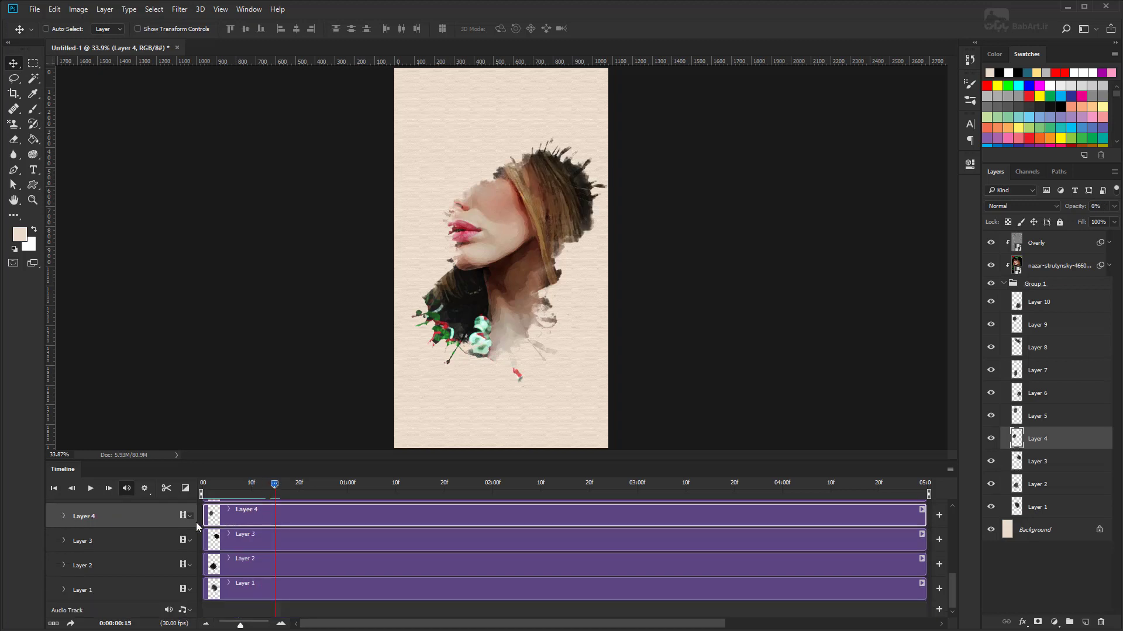
Fade Layer 4 in from frame 15 to 20 with a pasted 100% opacity keyframe
click(64, 517)
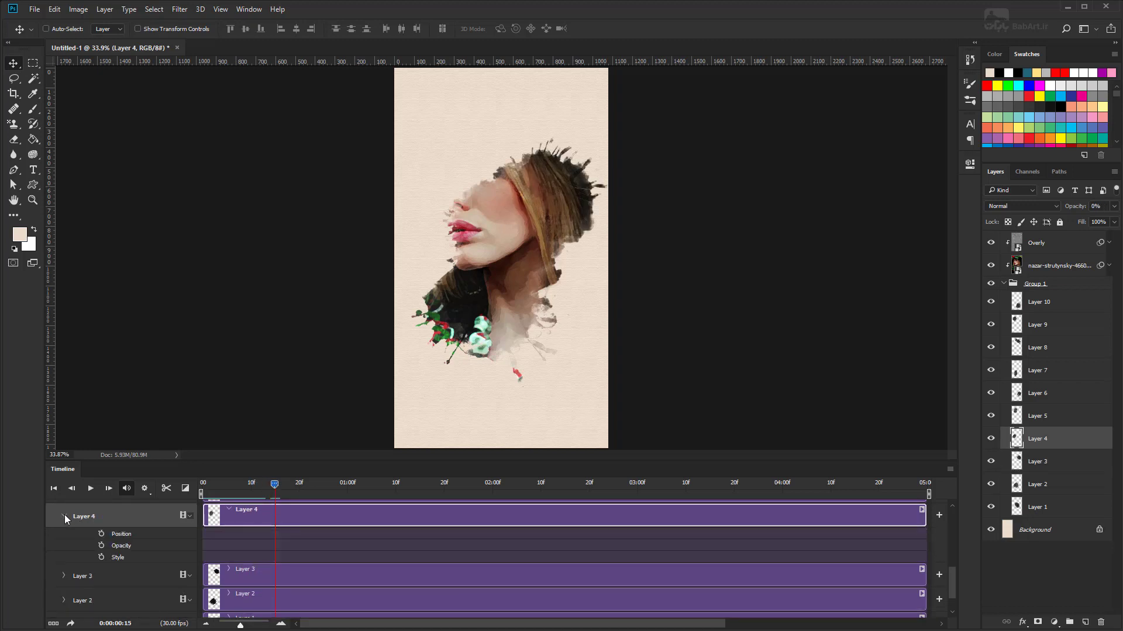
click(102, 546)
right_click(276, 544)
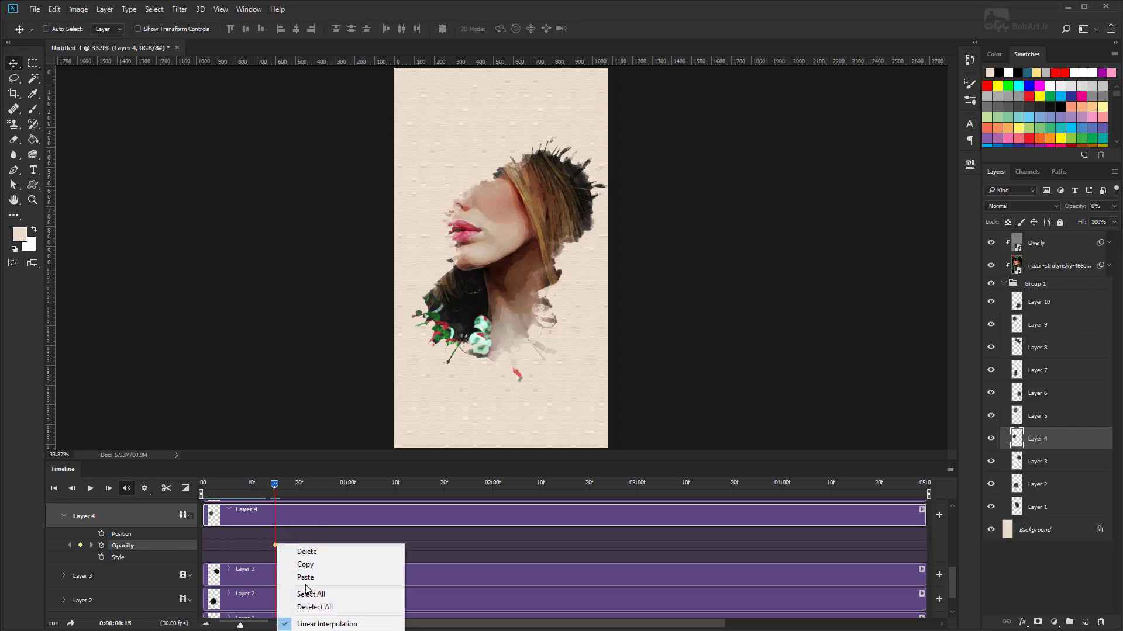
click(292, 576)
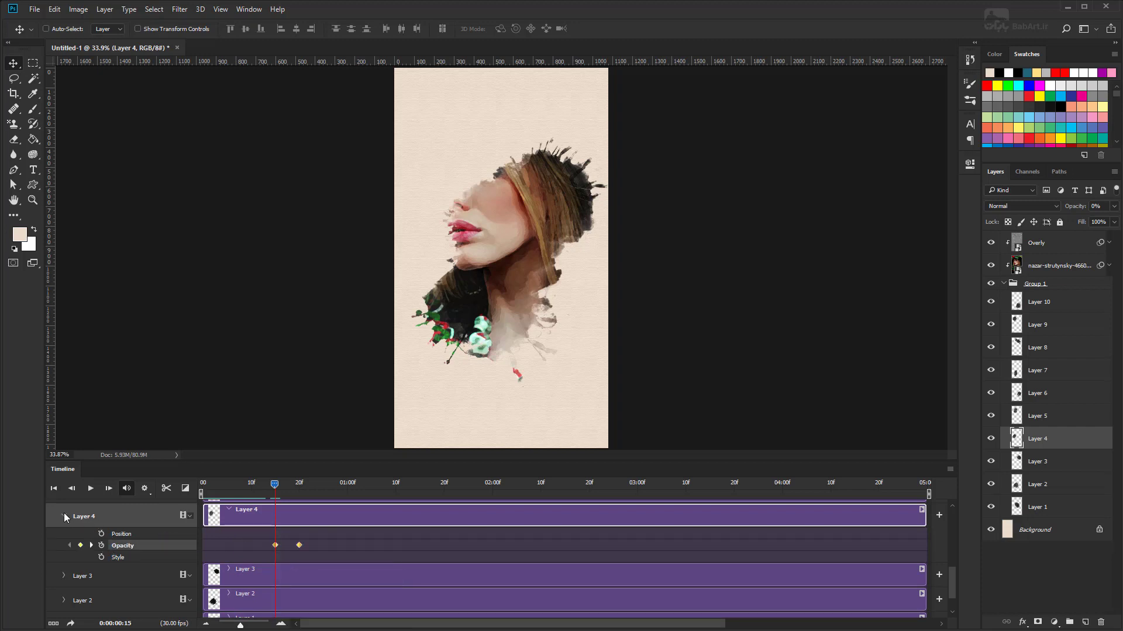
drag(274, 484, 299, 484)
click(64, 515)
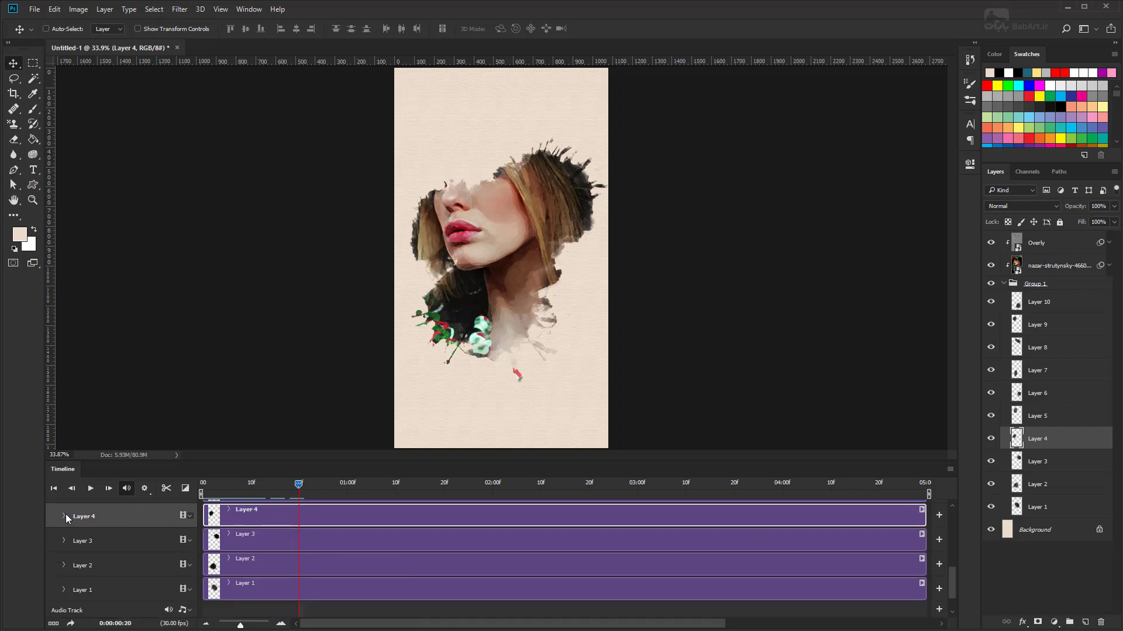
Fade Layer 5 in from frame 20 to 25 with a pasted 100% opacity keyframe
scroll(307, 517, up, 1)
scroll(307, 516, up, 2)
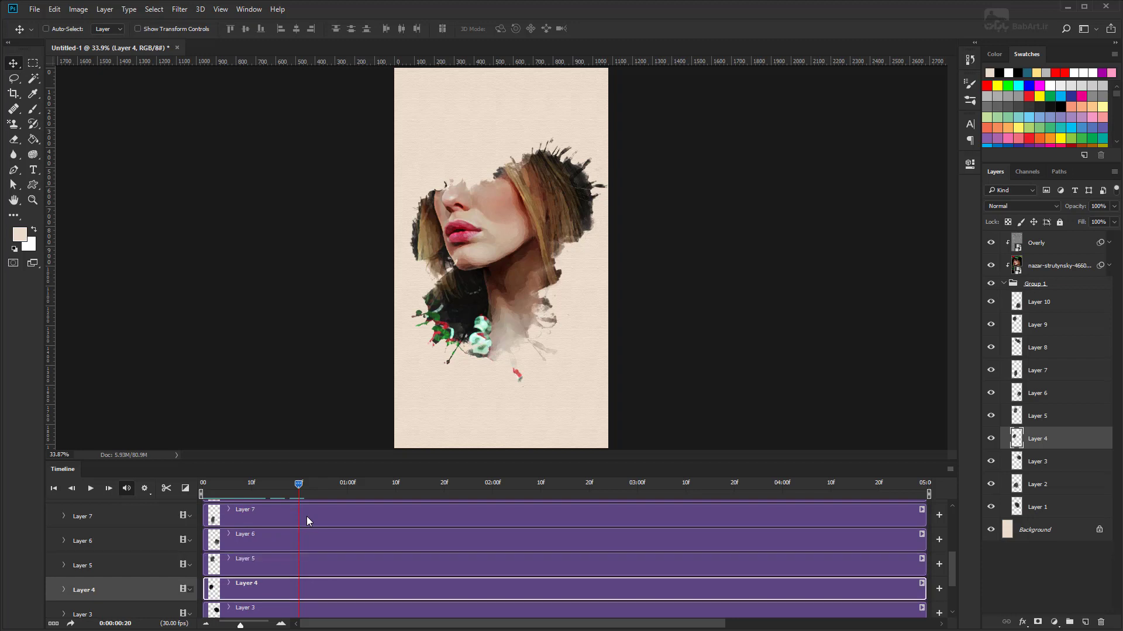
click(108, 567)
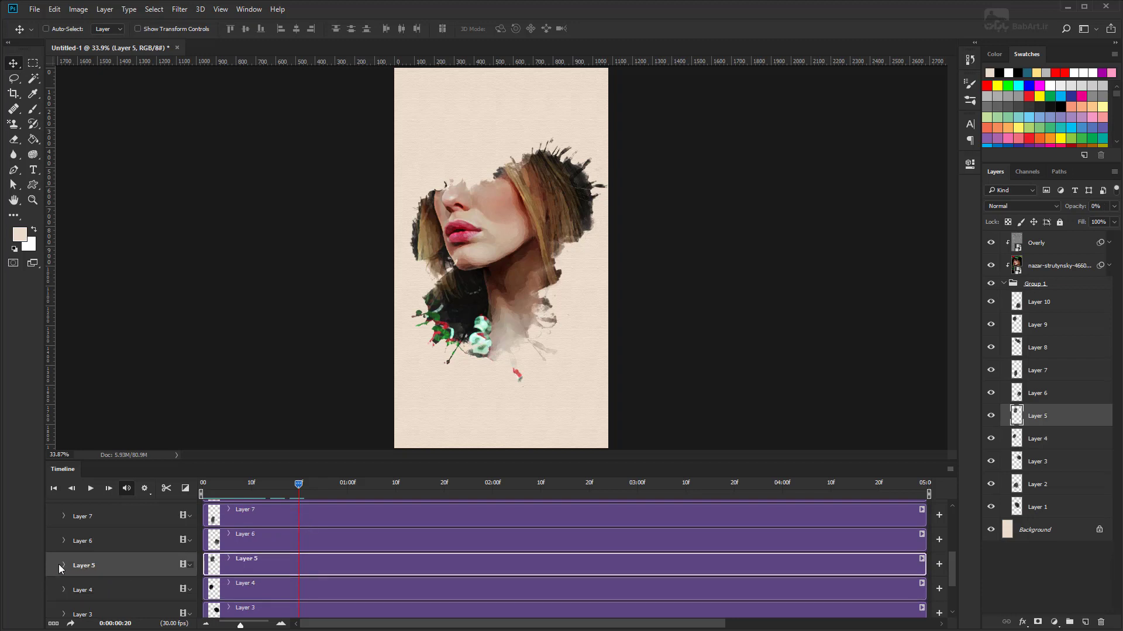
click(60, 565)
click(102, 594)
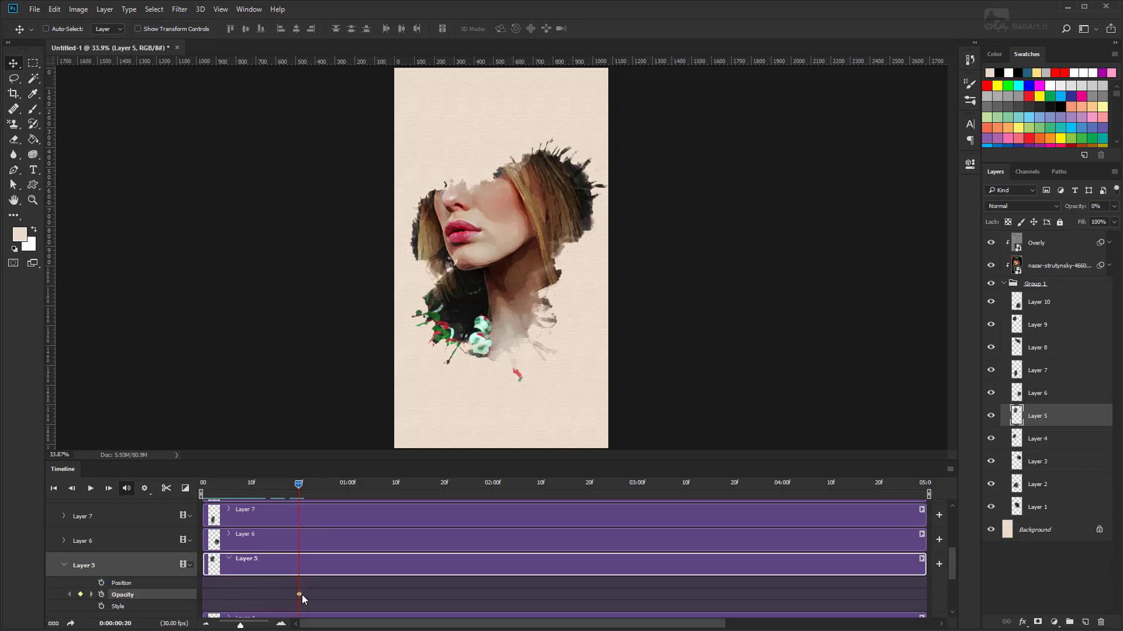
right_click(300, 593)
click(328, 624)
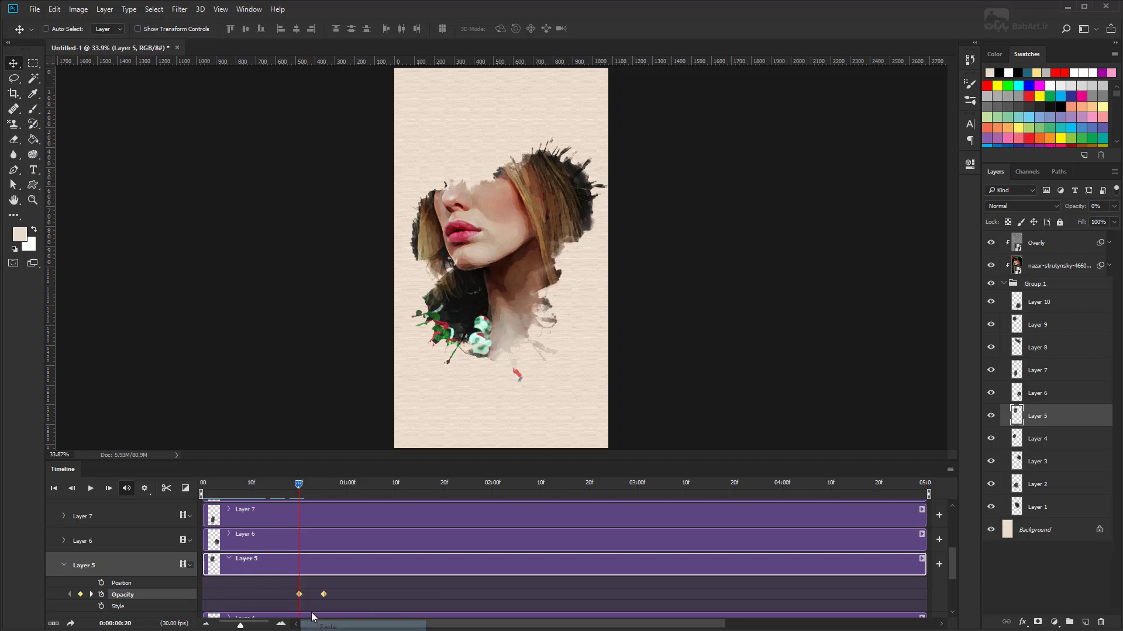
drag(299, 484, 323, 486)
click(64, 565)
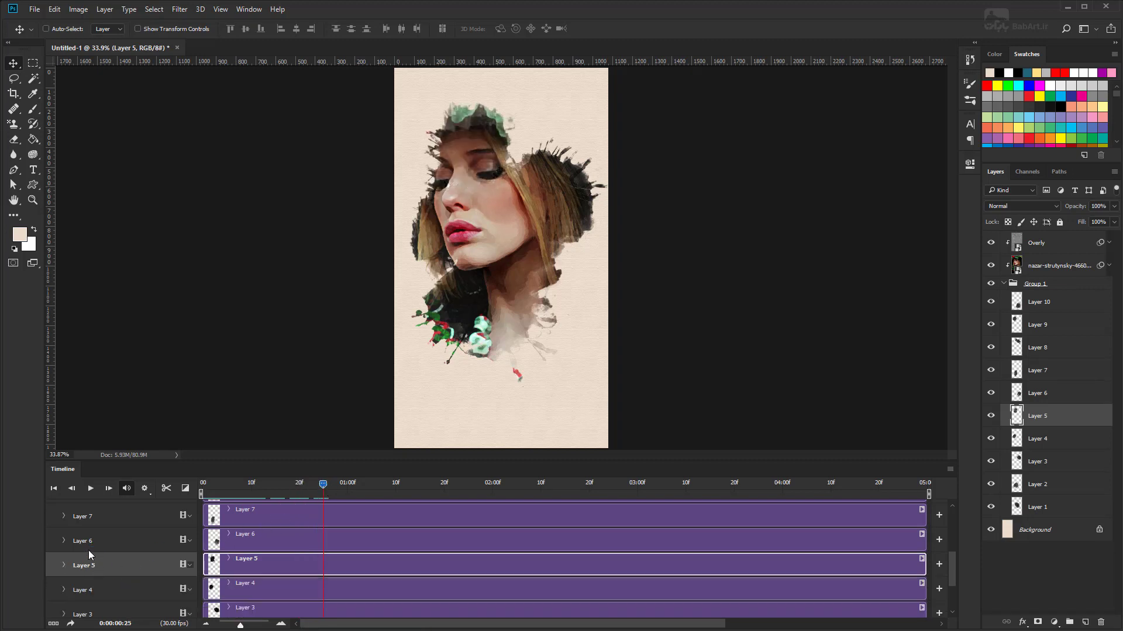
Fade Layer 6 in from frame 25 to 01:00 with a pasted 100% opacity keyframe
click(92, 542)
click(62, 541)
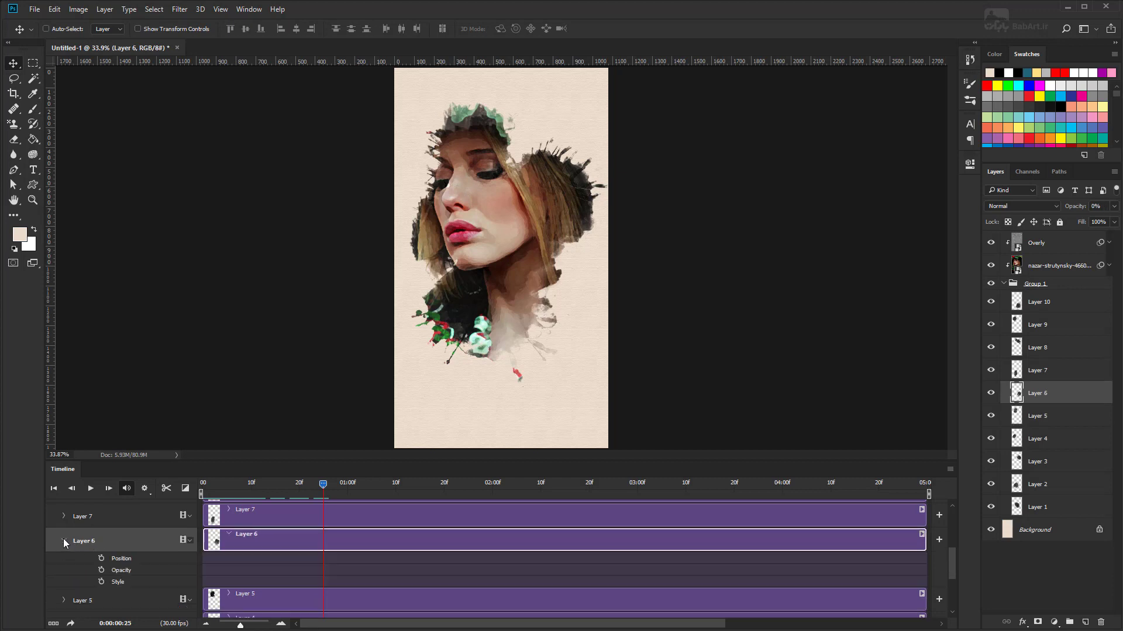
click(101, 570)
right_click(323, 569)
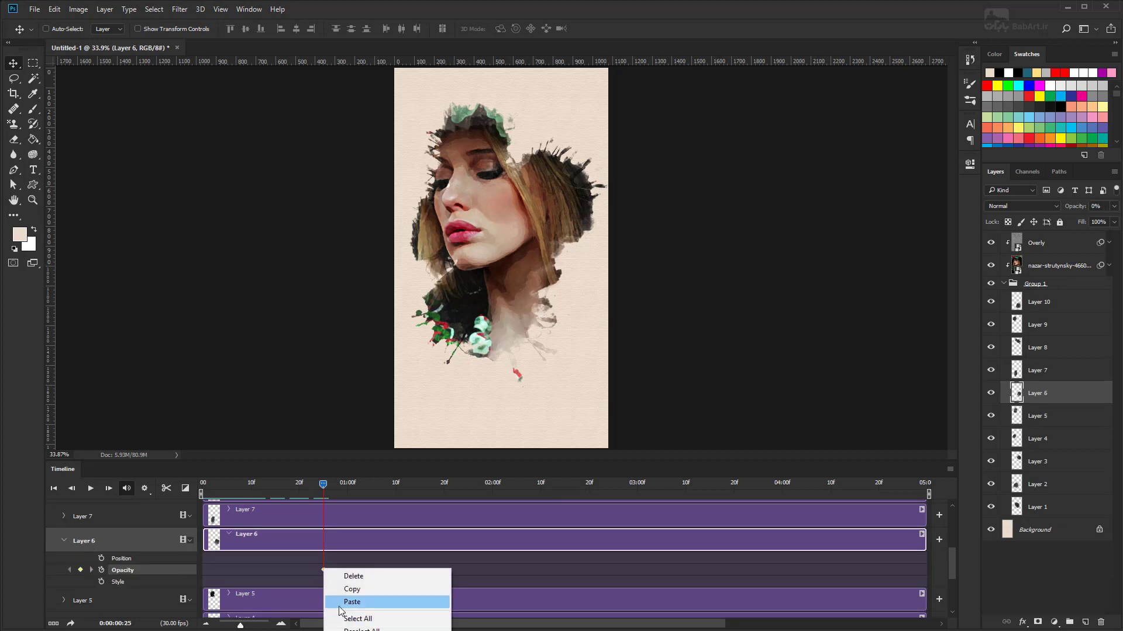
click(358, 602)
drag(322, 486, 348, 486)
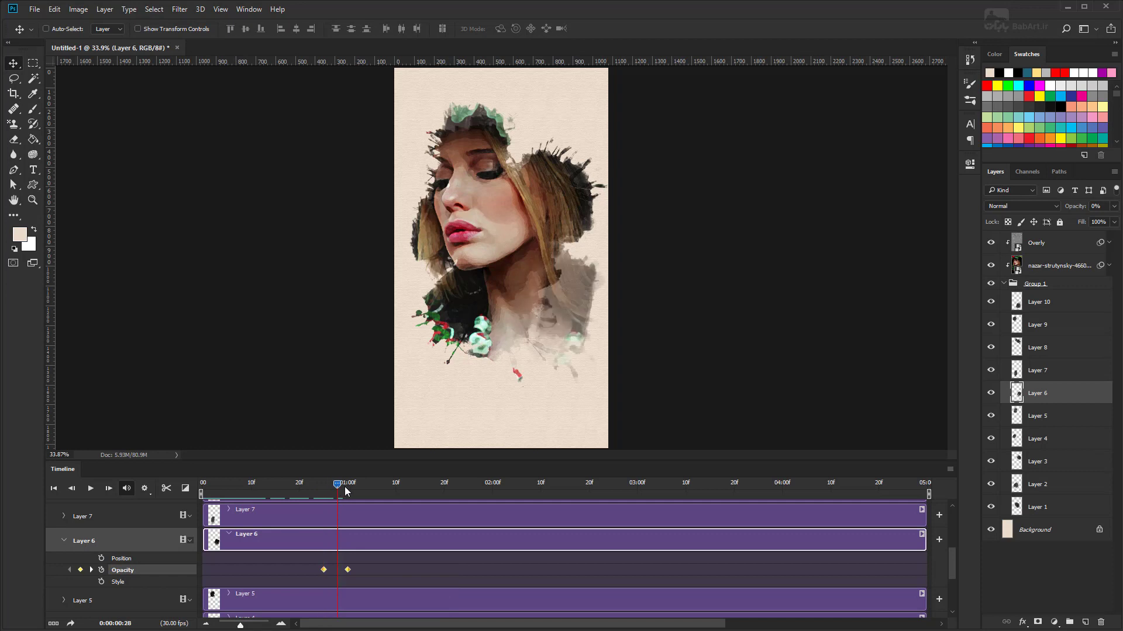
click(65, 540)
Fade Layer 7 in from 01:00 to 01:05, reaching 100% opacity at 01:05
click(64, 516)
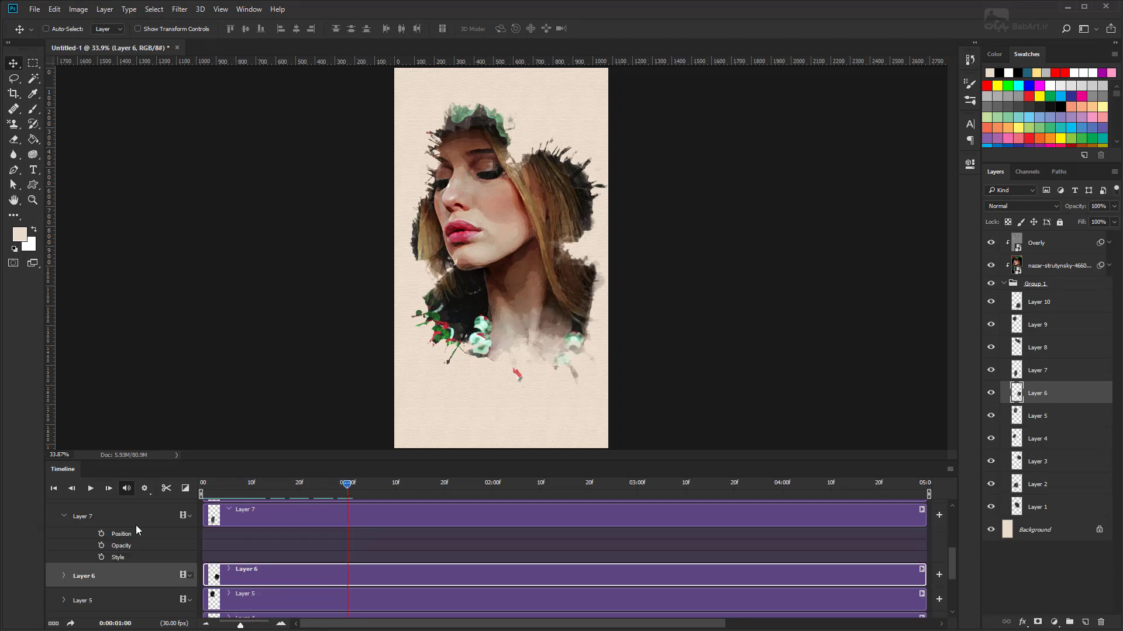
click(227, 518)
click(102, 545)
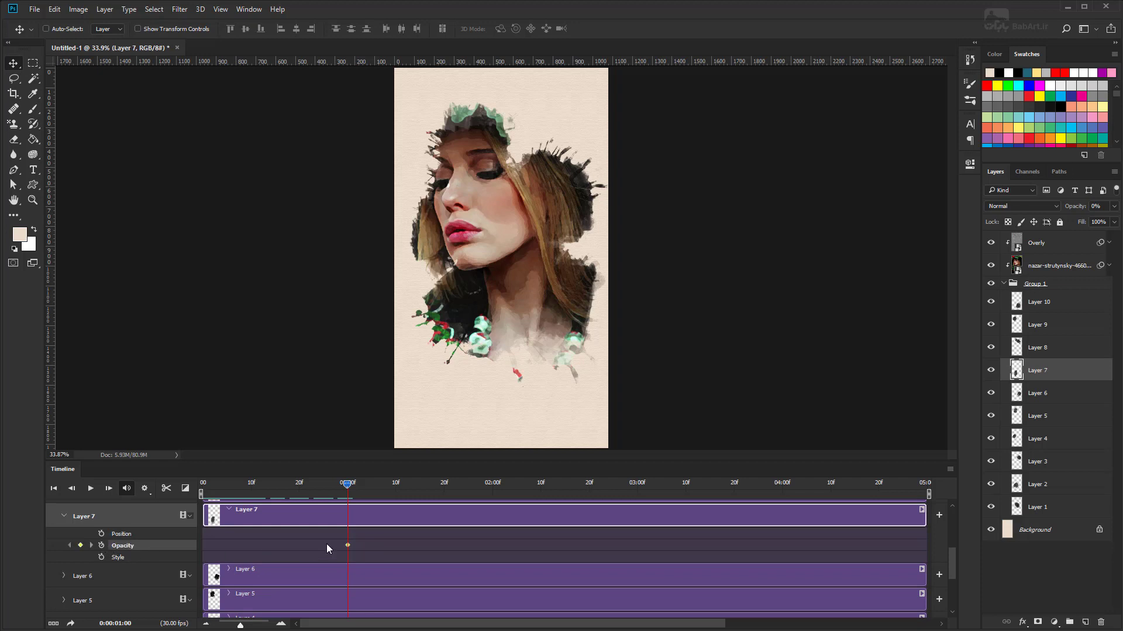
right_click(348, 545)
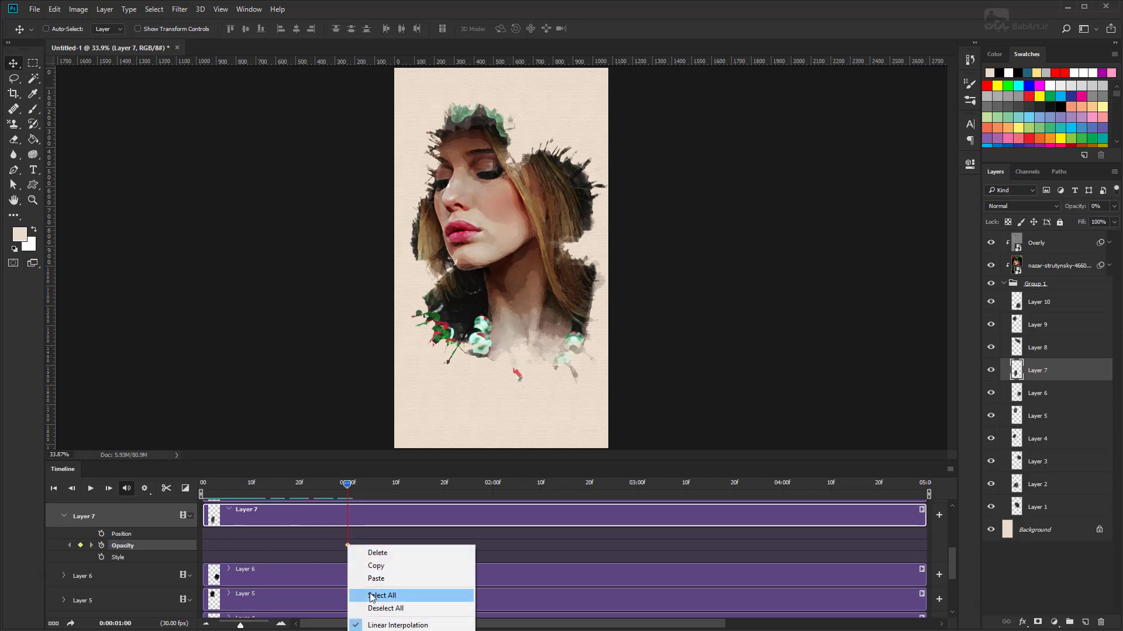
click(382, 580)
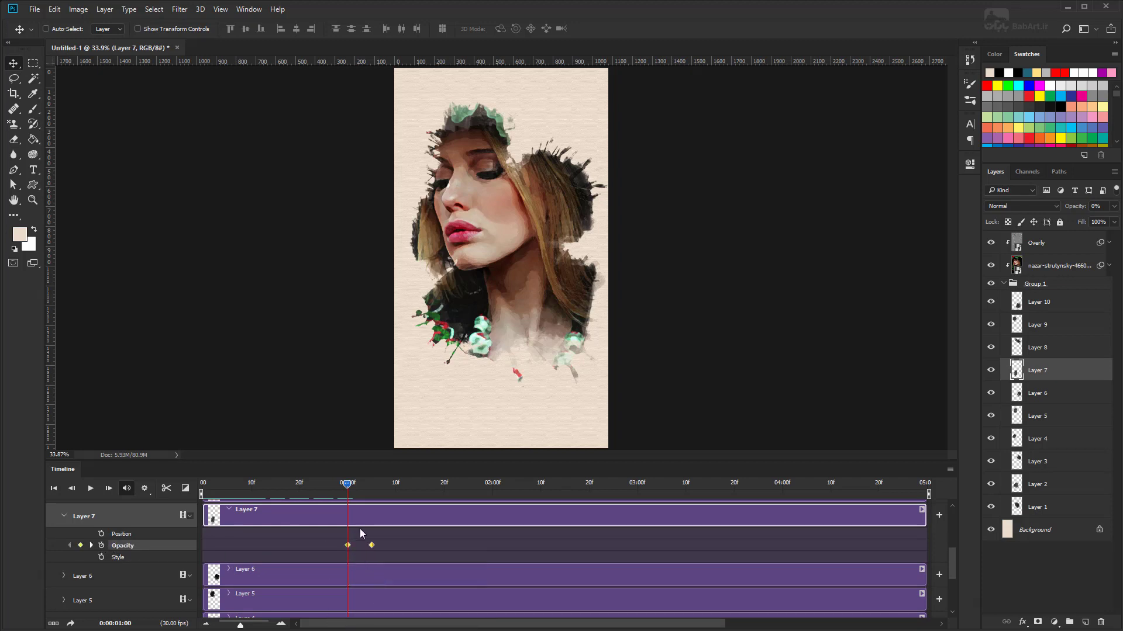
drag(348, 484, 371, 484)
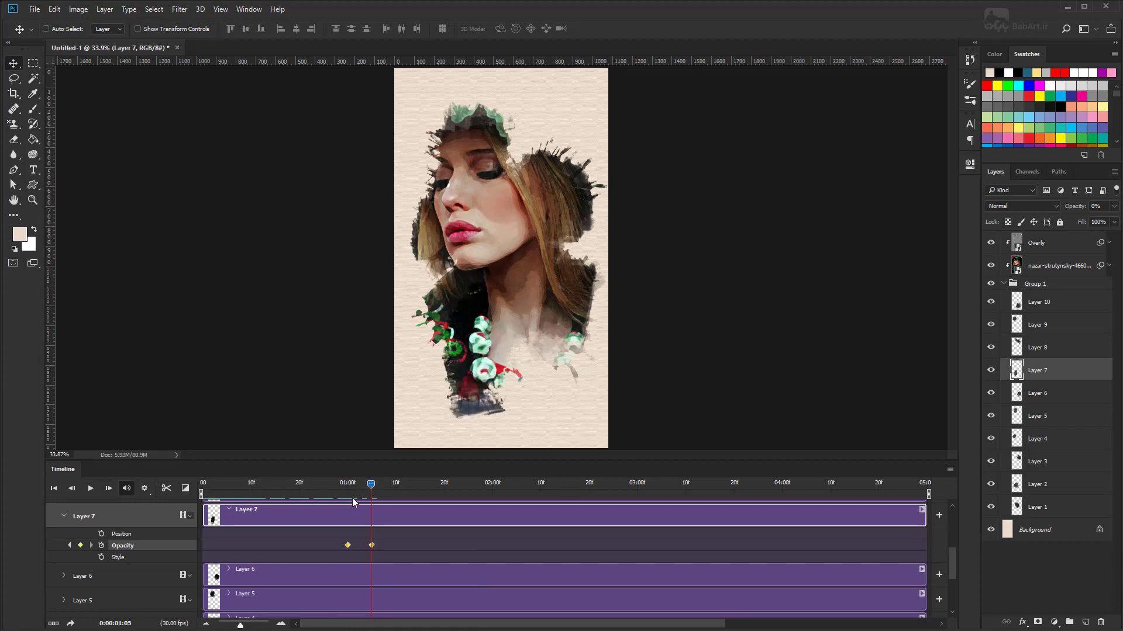
key(0)
click(65, 517)
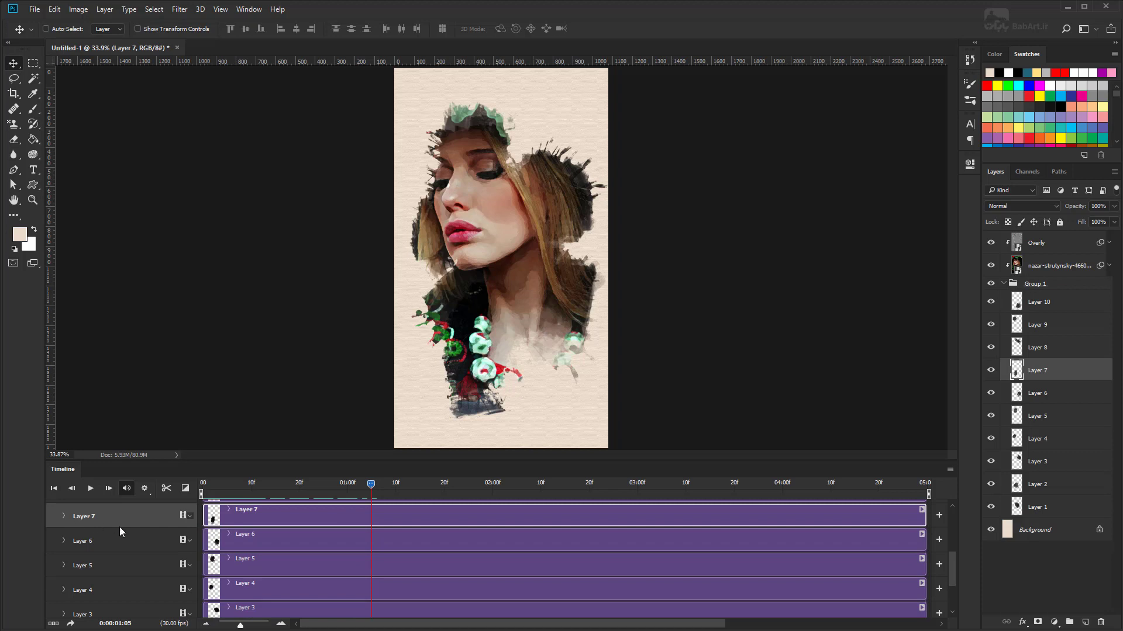
Select Layer 8 and bring the current time to around 01:05
scroll(267, 531, up, 1)
scroll(268, 531, up, 2)
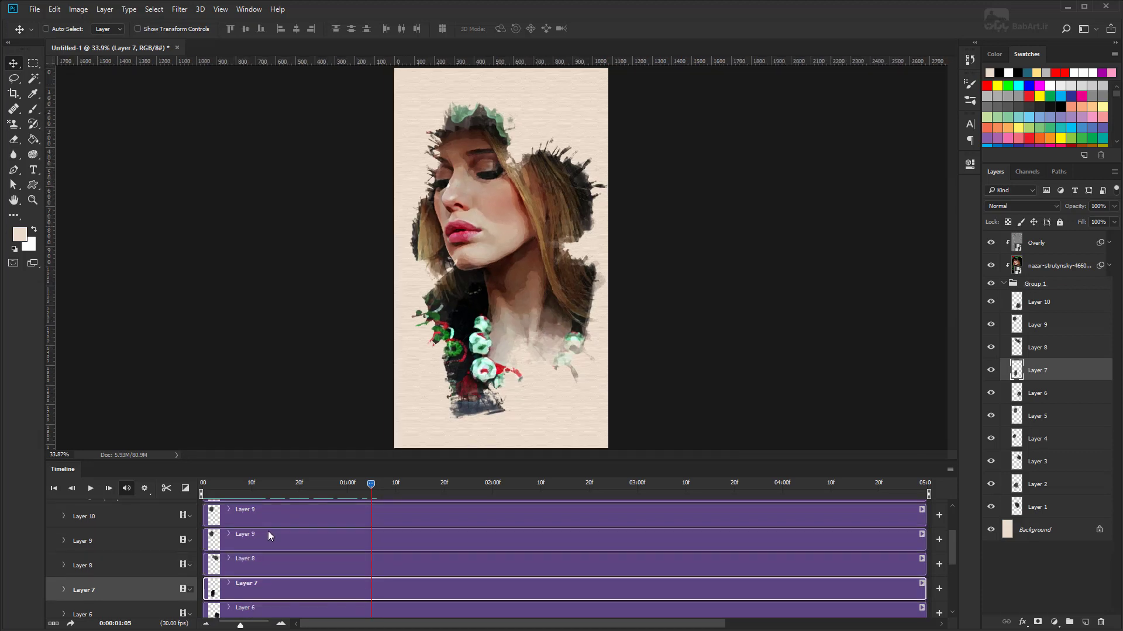
click(91, 567)
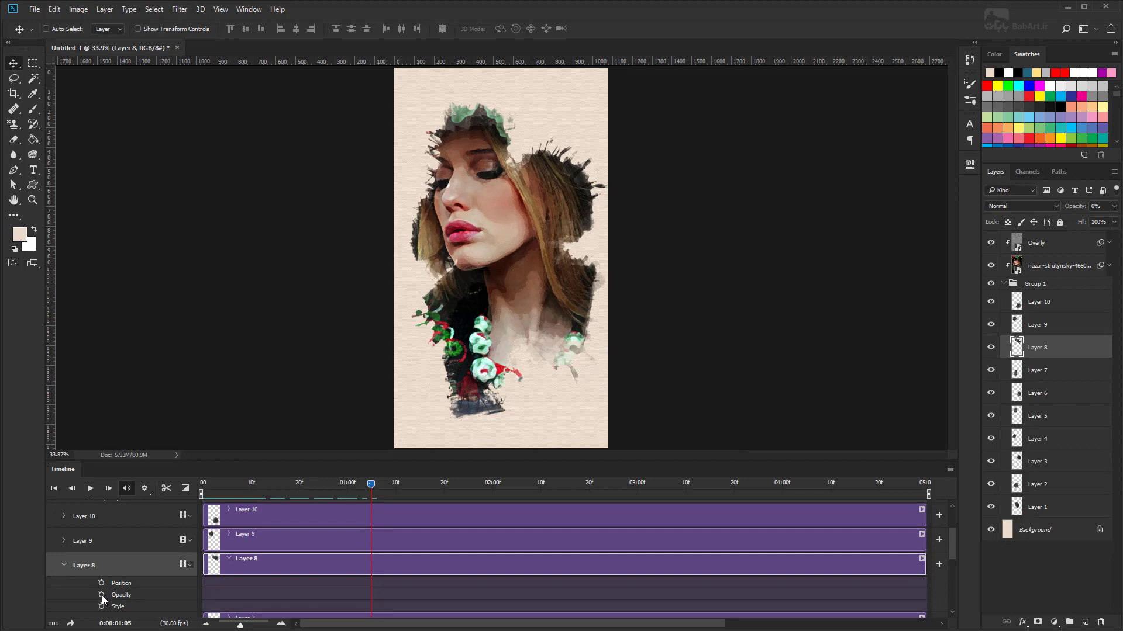
click(380, 484)
mouse_move(371, 484)
mouse_down()
mouse_move(360, 484)
mouse_move(372, 485)
mouse_up()
Take Layer 7's 01:05 full-opacity keyframe and paste it into Layer 8's new opacity track
scroll(350, 569, down, 1)
scroll(349, 569, down, 1)
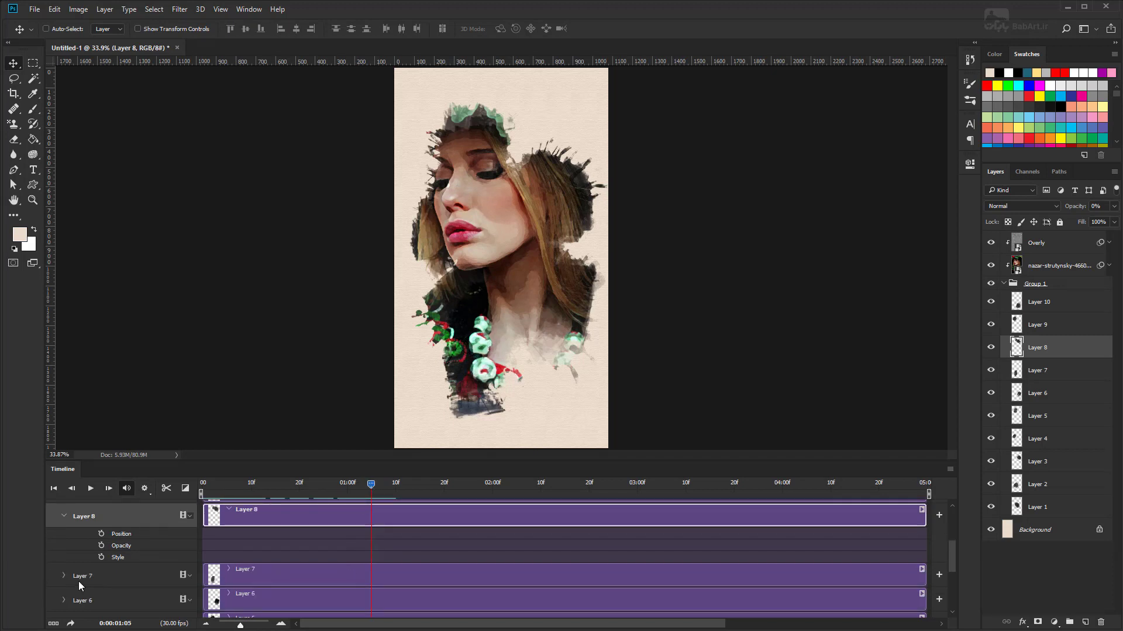
click(64, 576)
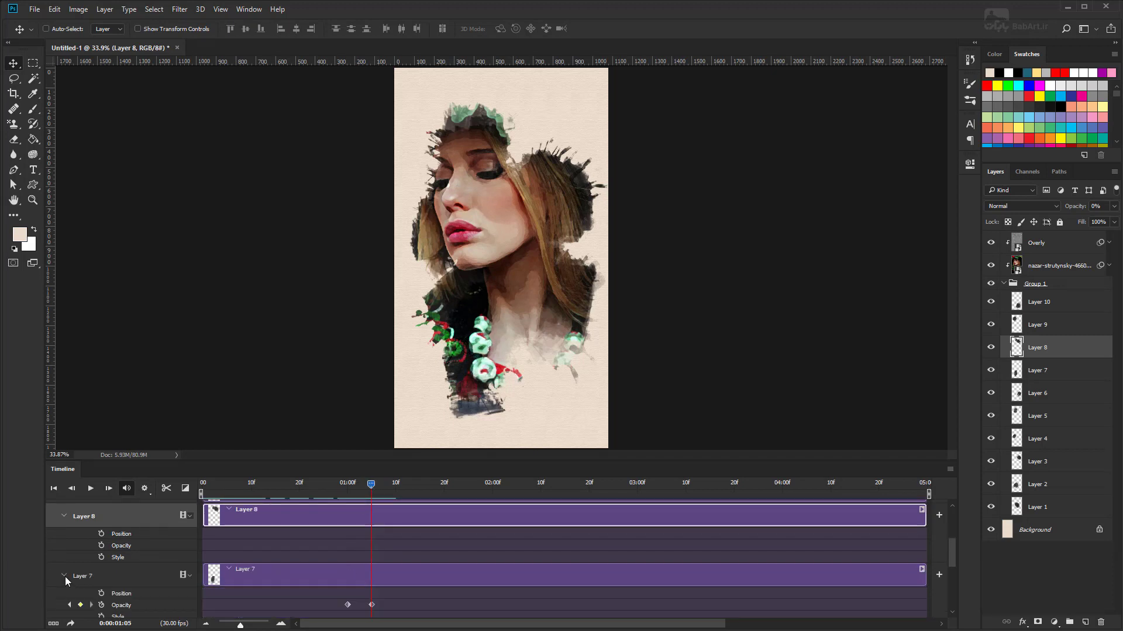
click(371, 605)
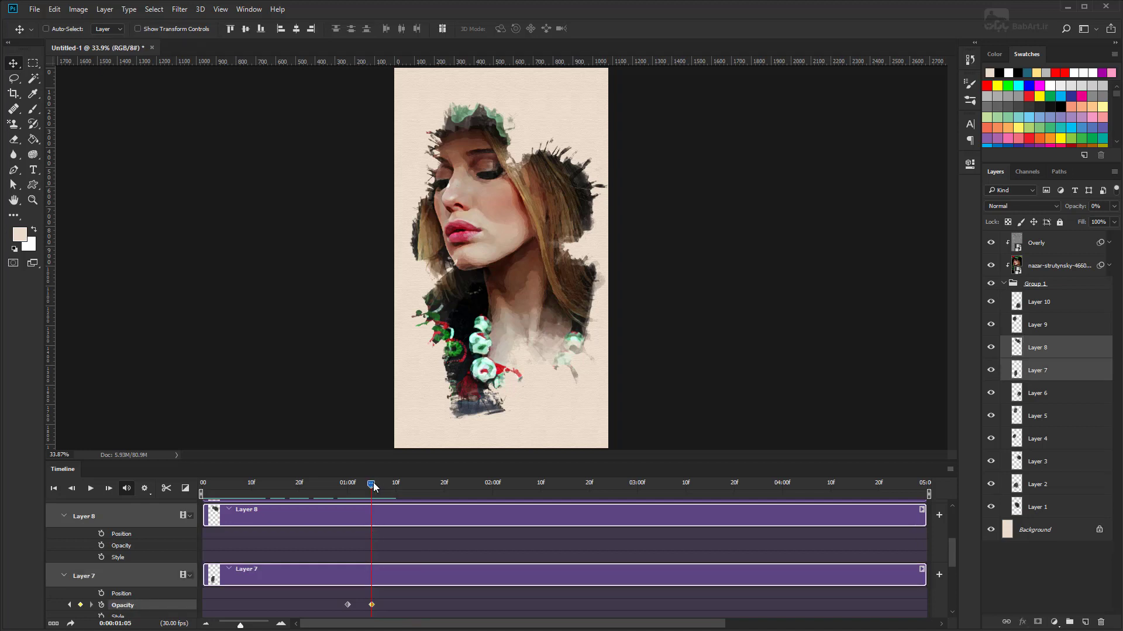
click(64, 576)
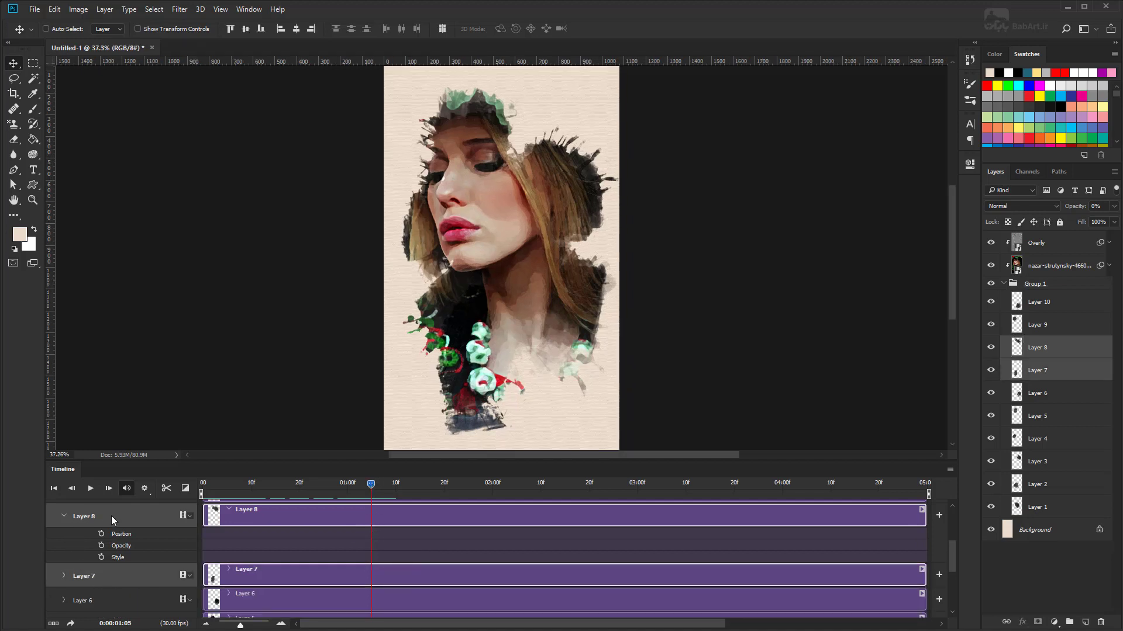
click(101, 545)
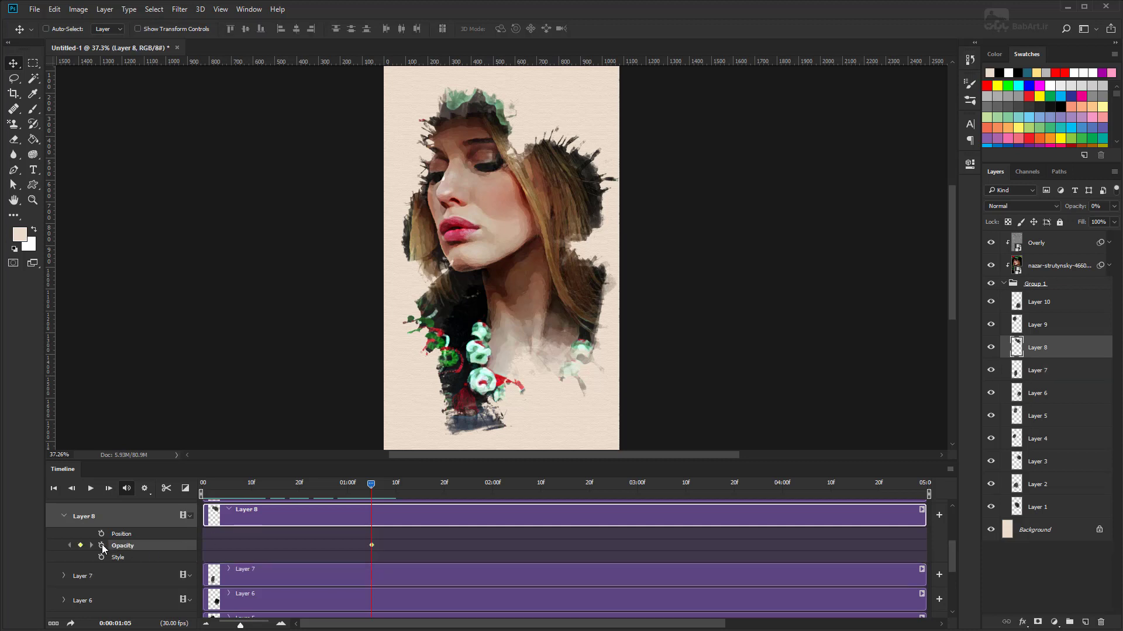
right_click(372, 544)
click(400, 577)
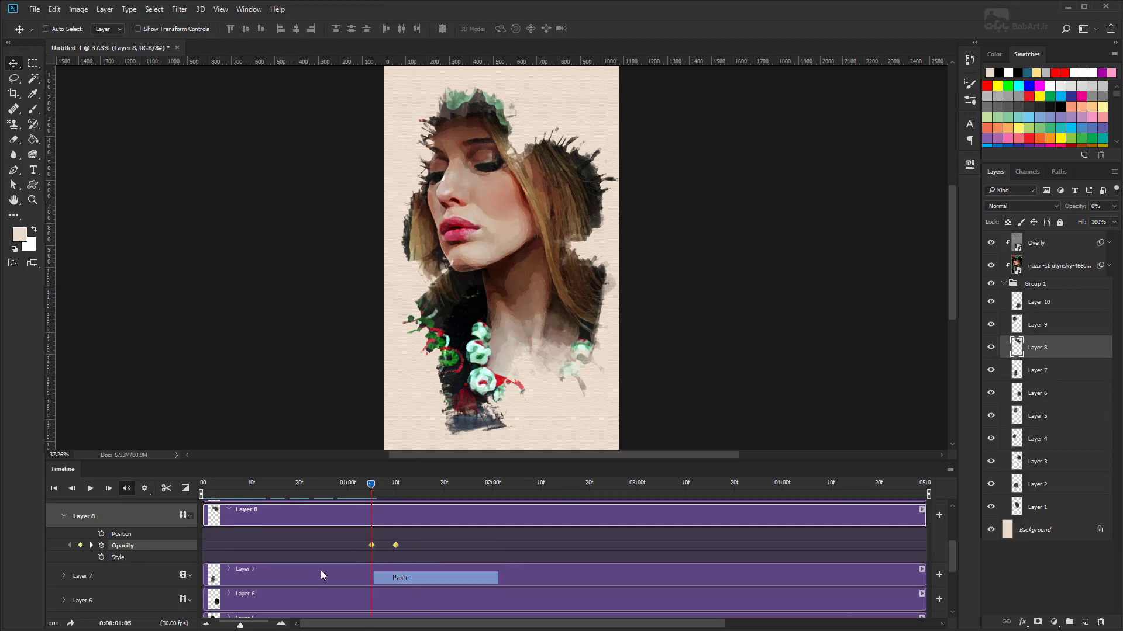
click(63, 516)
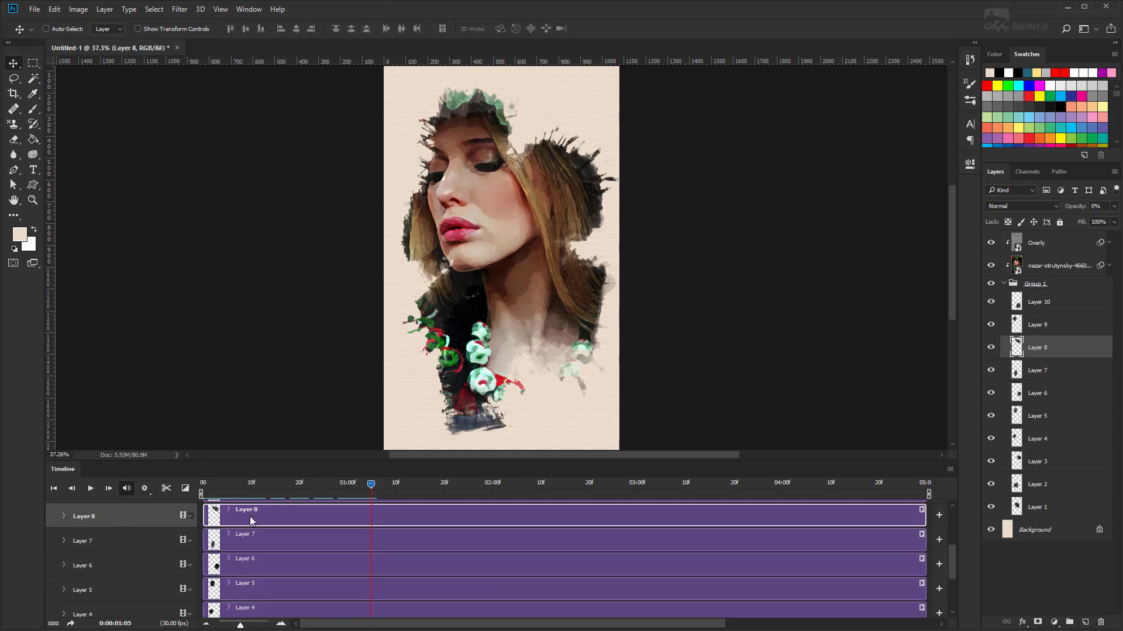
Fade Layer 9 in from 01:10 to 01:15 with a pasted 100% opacity keyframe
scroll(250, 516, up, 1)
scroll(250, 517, up, 2)
click(68, 567)
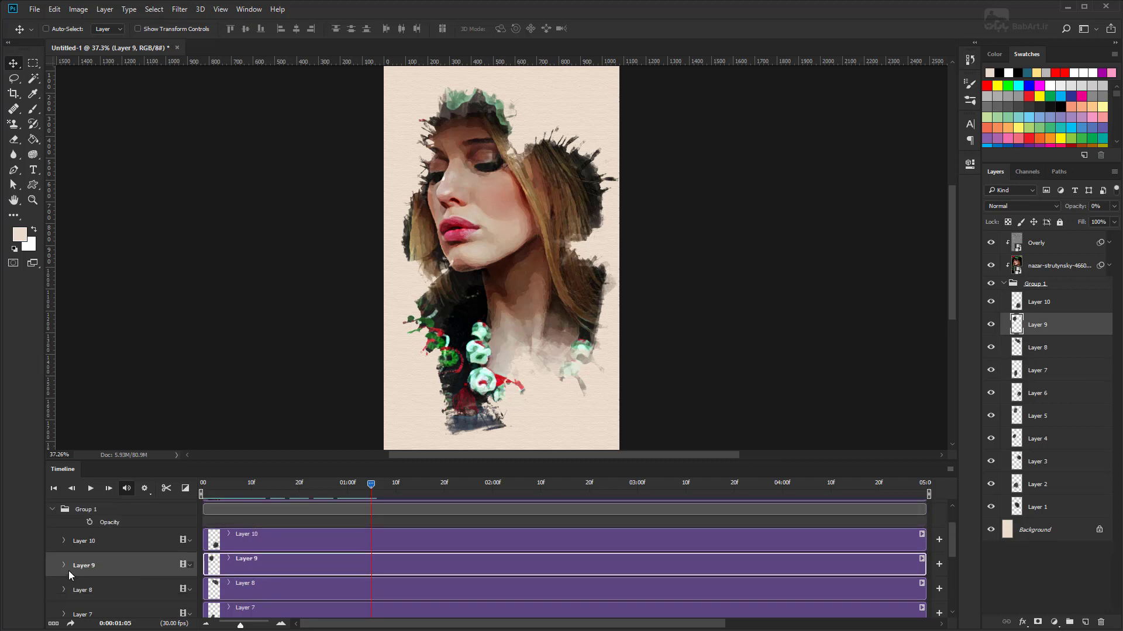
click(63, 565)
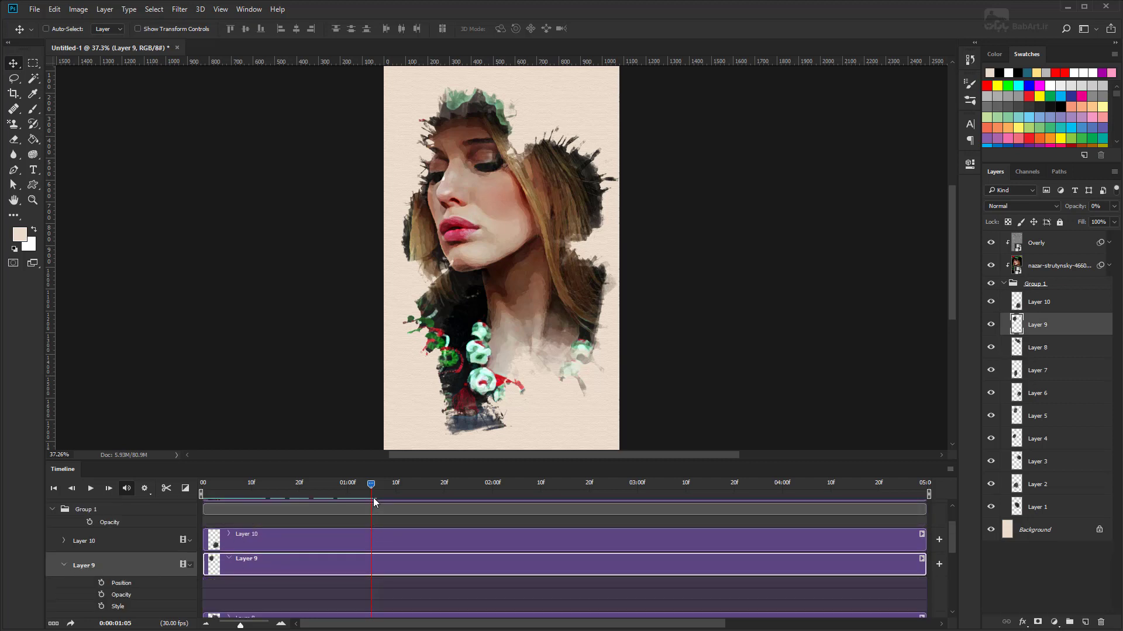
drag(374, 484, 383, 487)
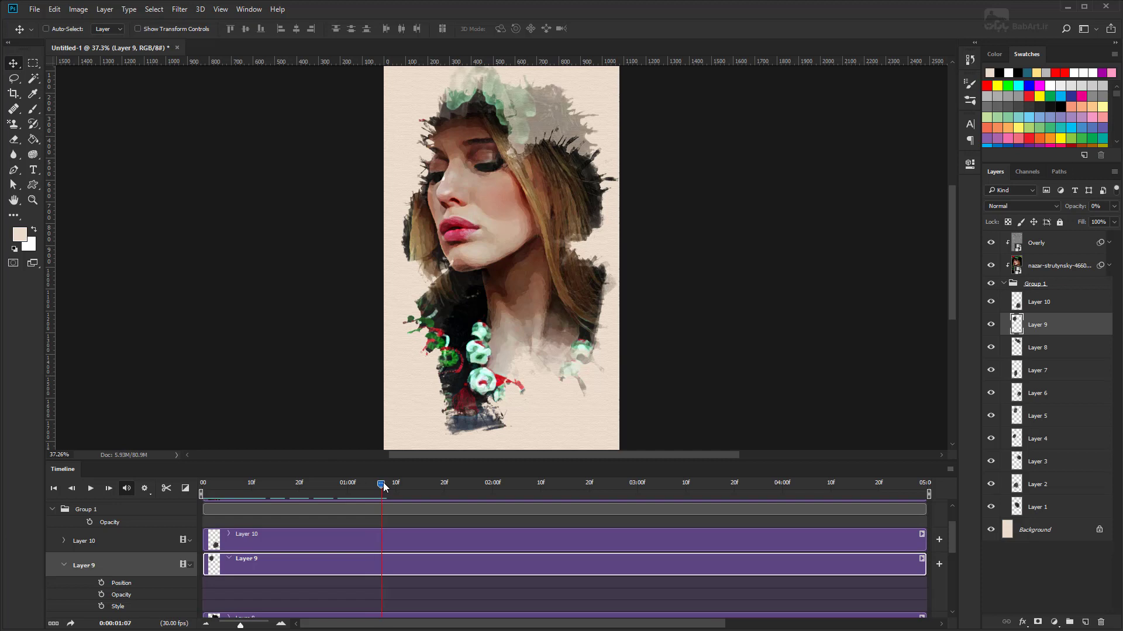
scroll(360, 556, down, 1)
scroll(359, 560, down, 1)
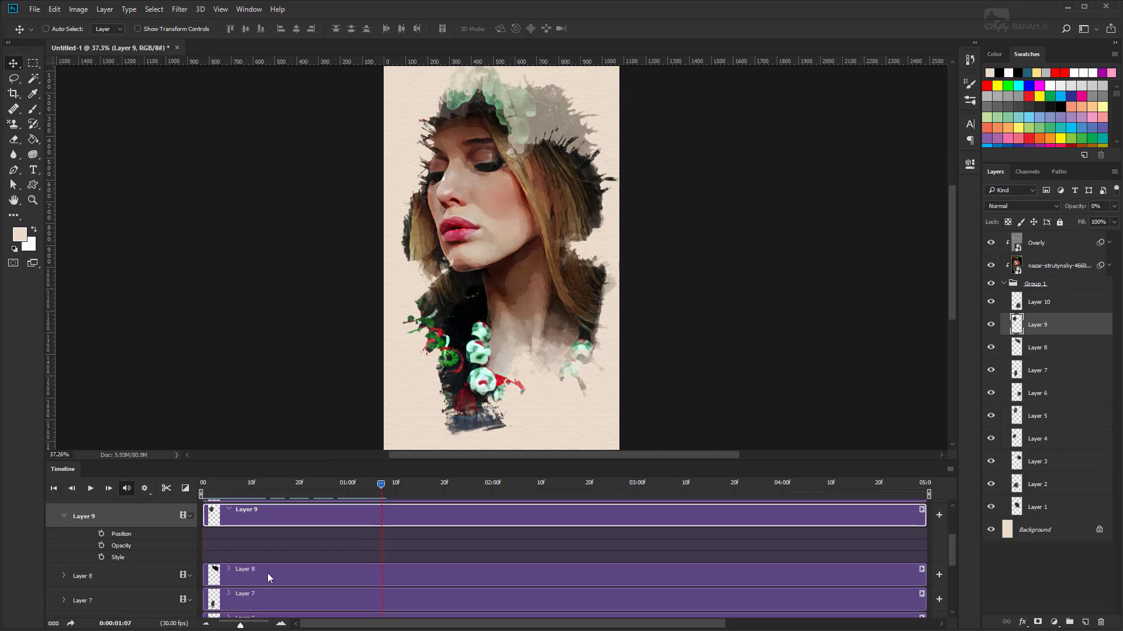
click(64, 576)
drag(380, 485, 395, 487)
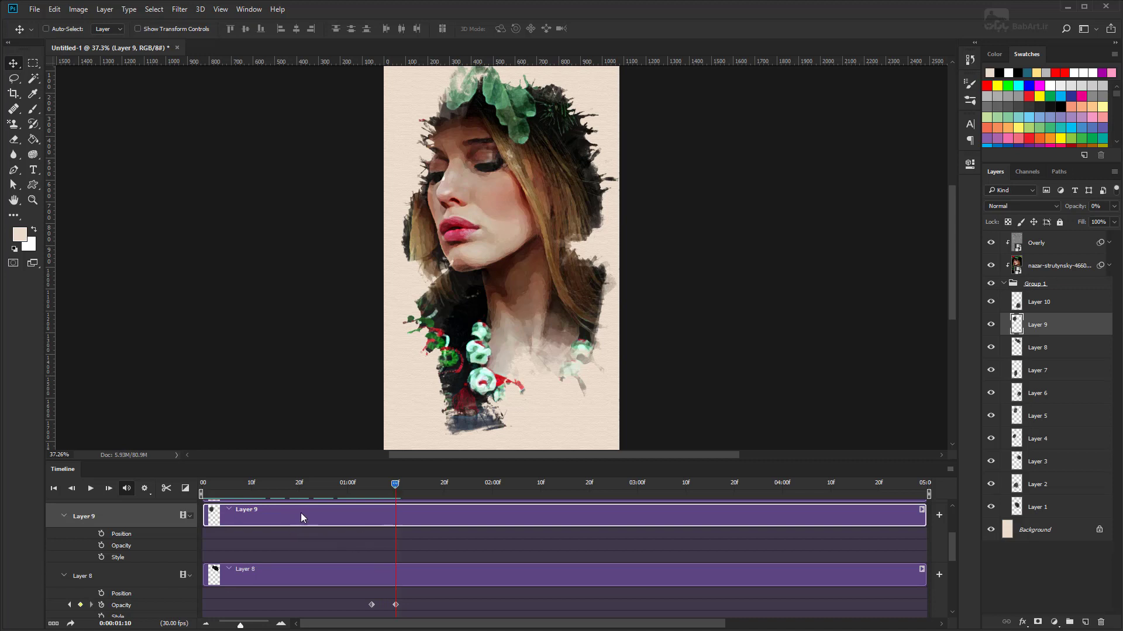
click(101, 545)
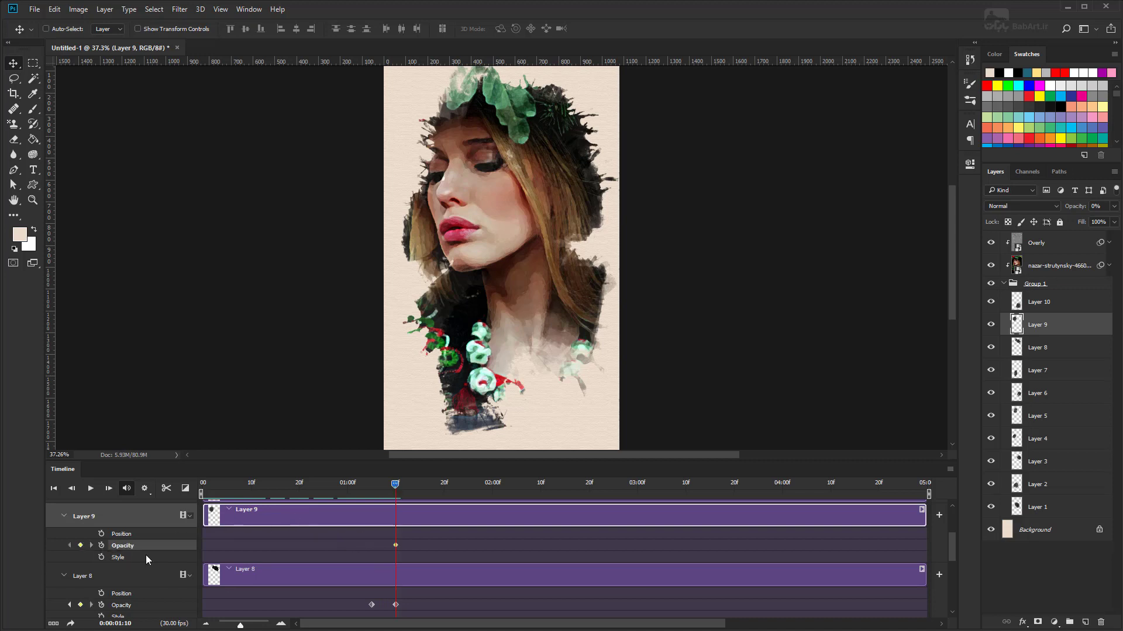
right_click(397, 545)
click(406, 567)
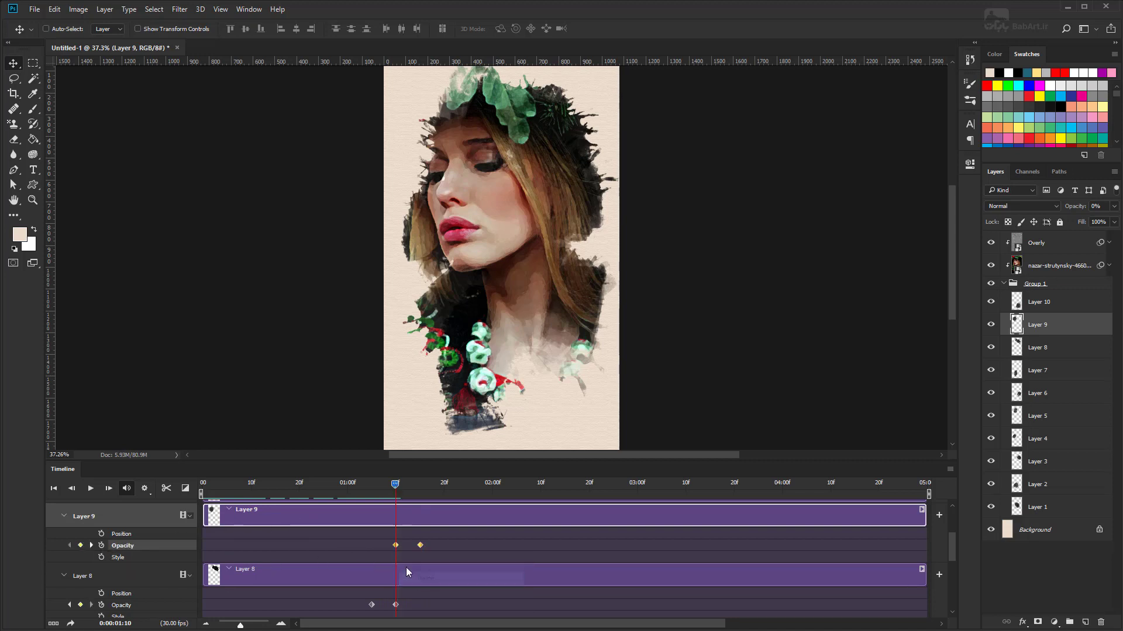
Fade Layer 10 in from 01:15 to 01:20 with a pasted 100% opacity keyframe
scroll(366, 521, up, 3)
click(145, 572)
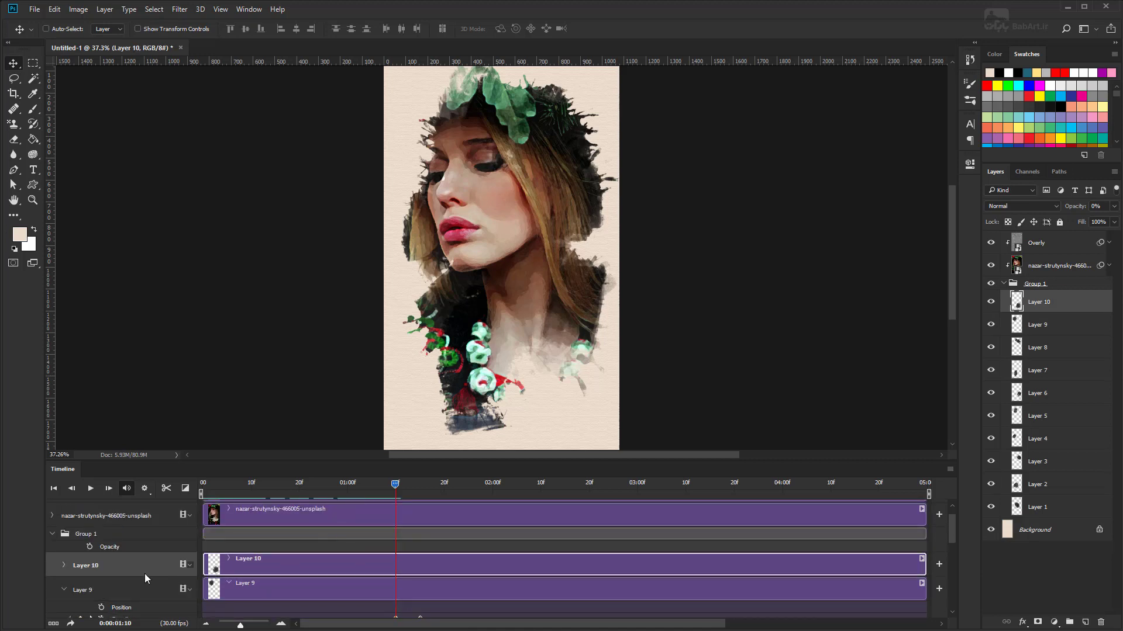
click(64, 566)
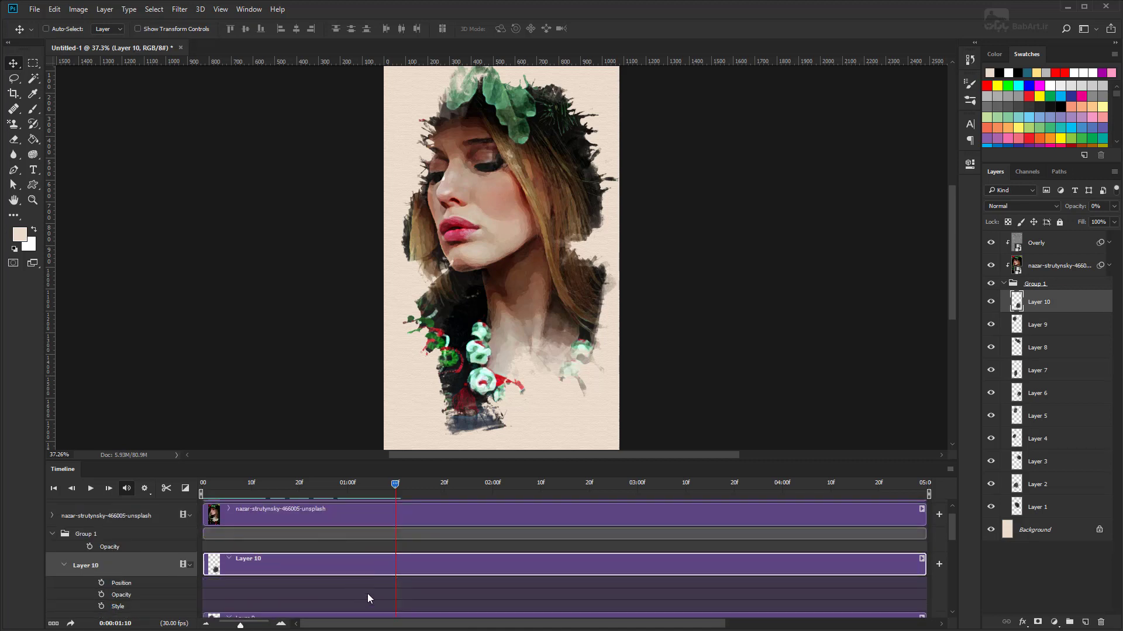
scroll(406, 567, down, 2)
drag(398, 488, 425, 496)
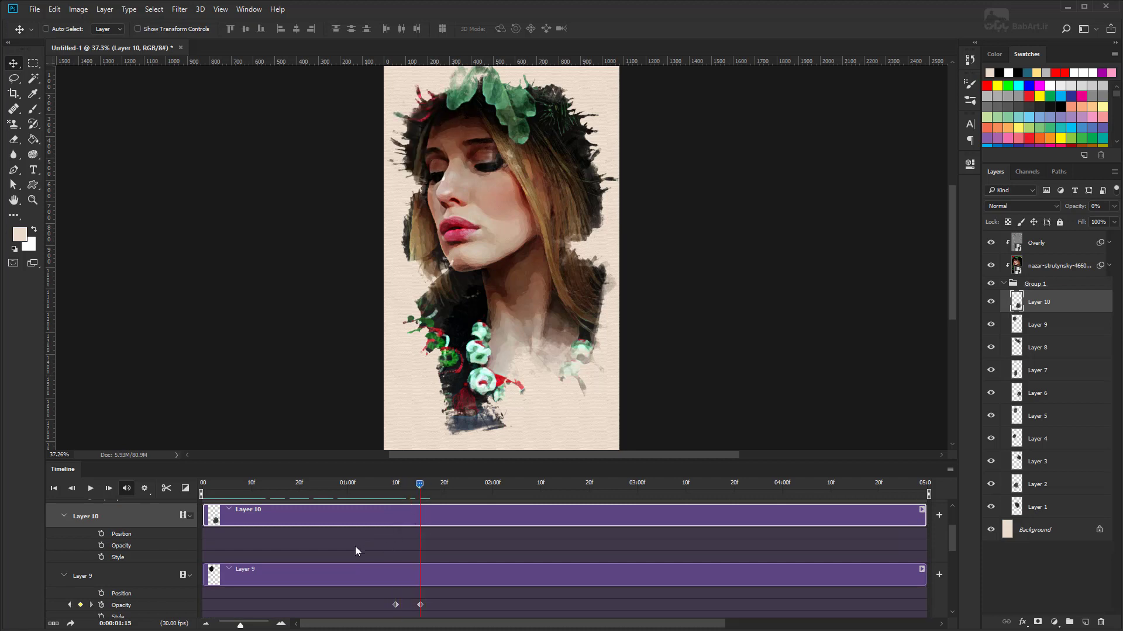
click(101, 545)
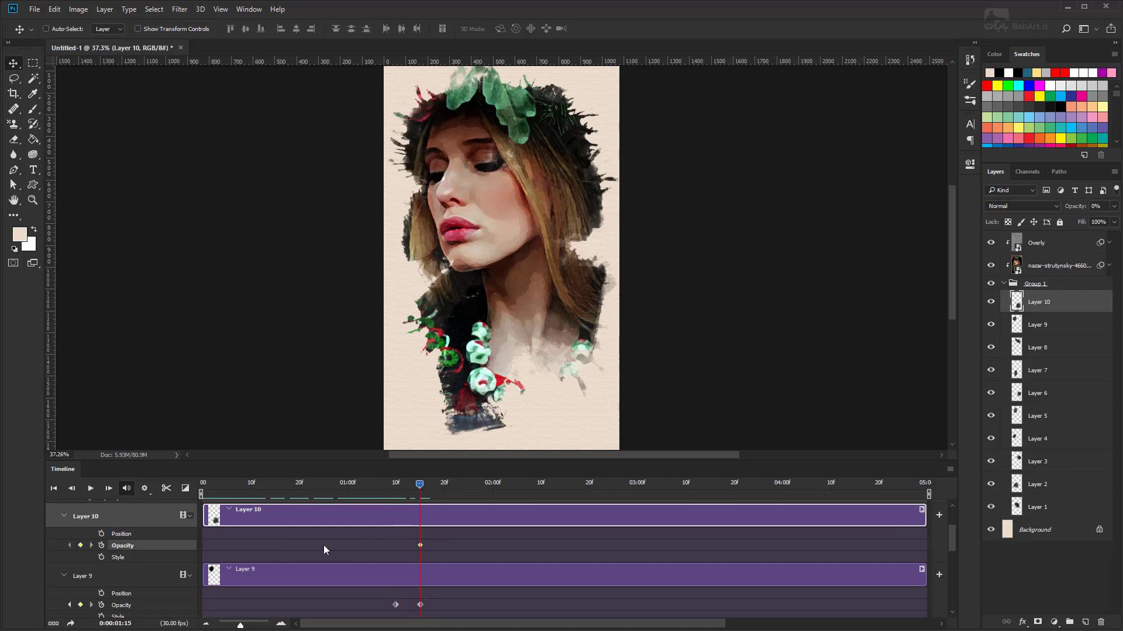
right_click(420, 545)
click(459, 579)
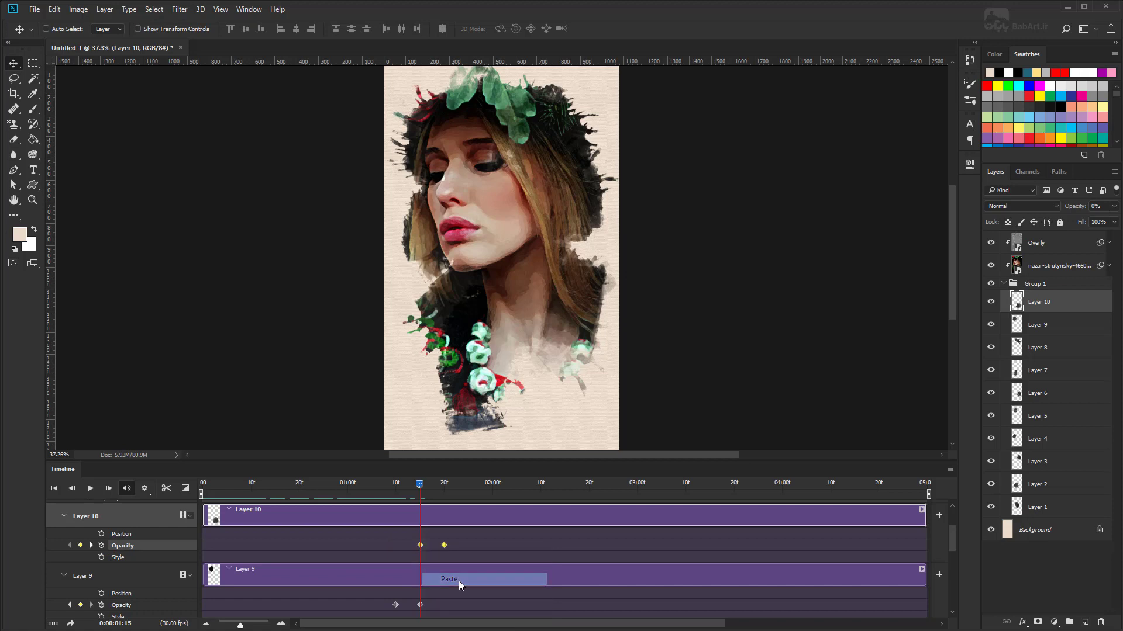
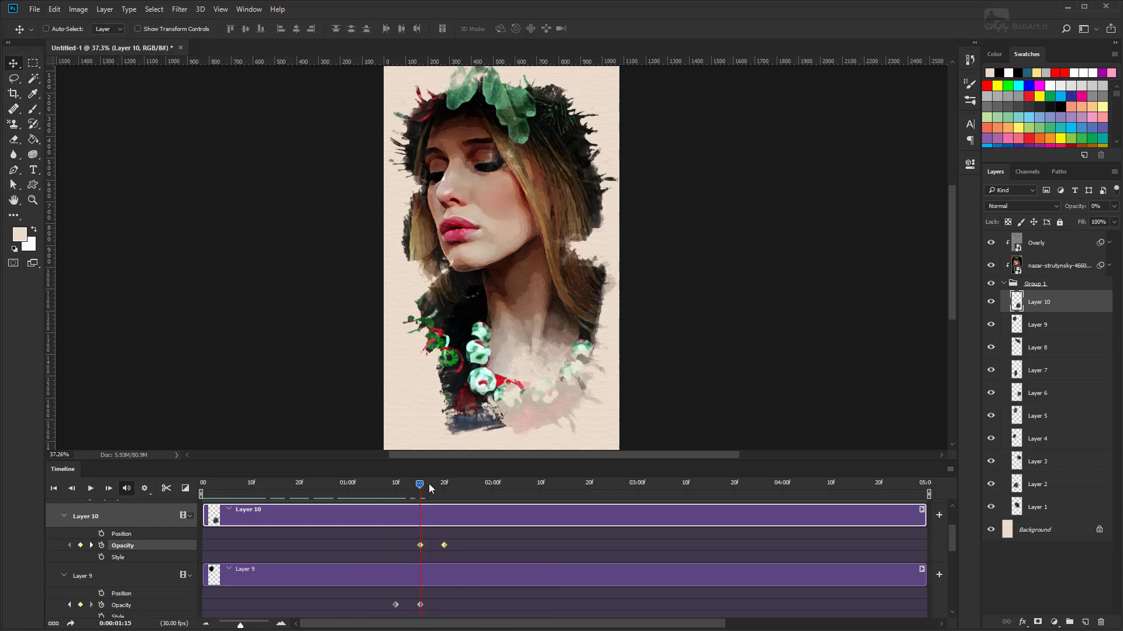
Add an Opacity keyframe on Layer 10 at 0:00:02:00
drag(419, 487, 473, 489)
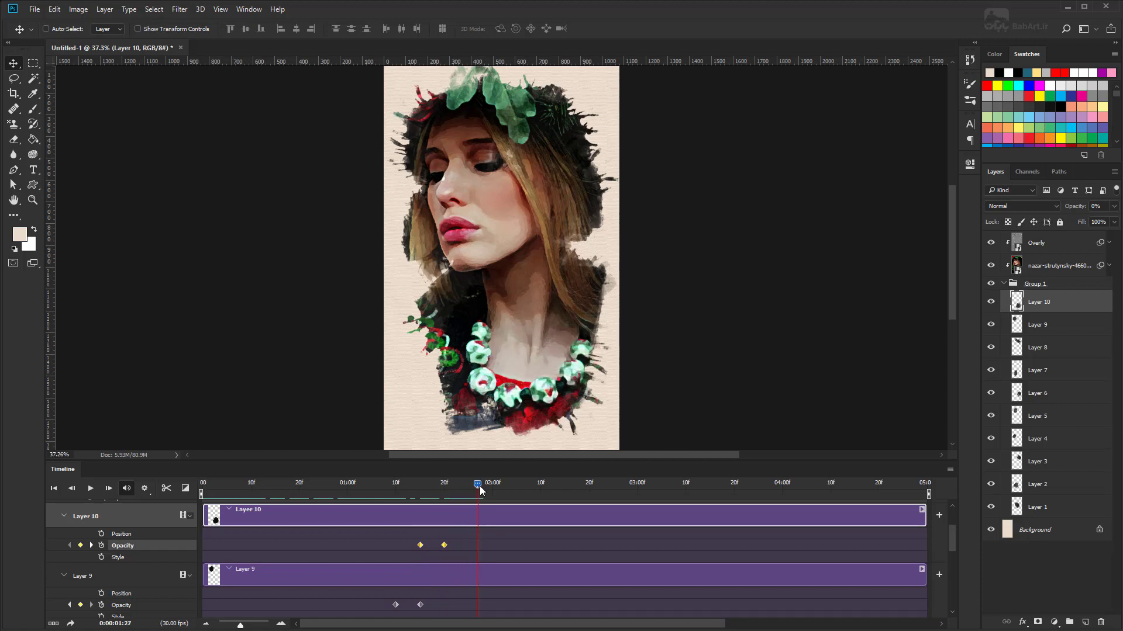
click(117, 623)
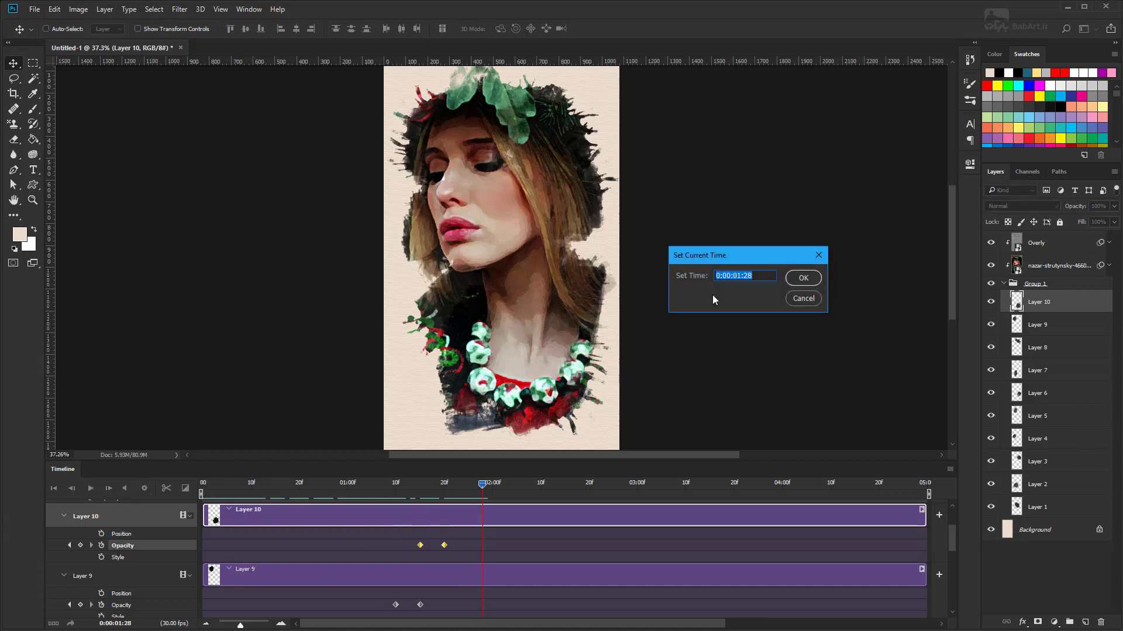
drag(752, 276, 746, 274)
double_click(746, 275)
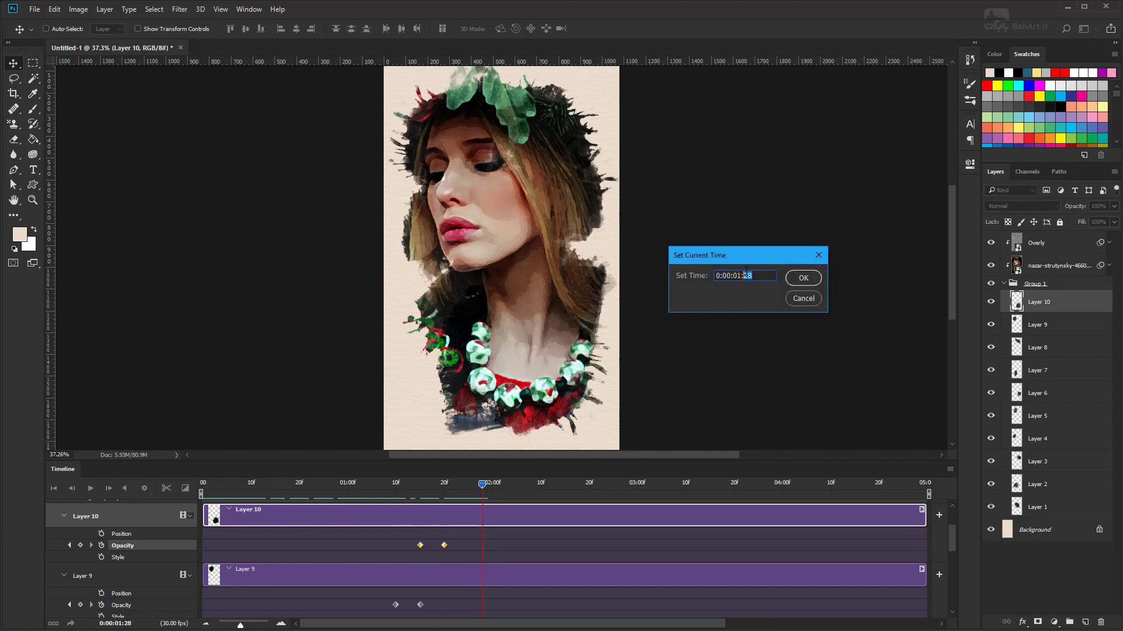
text(30)
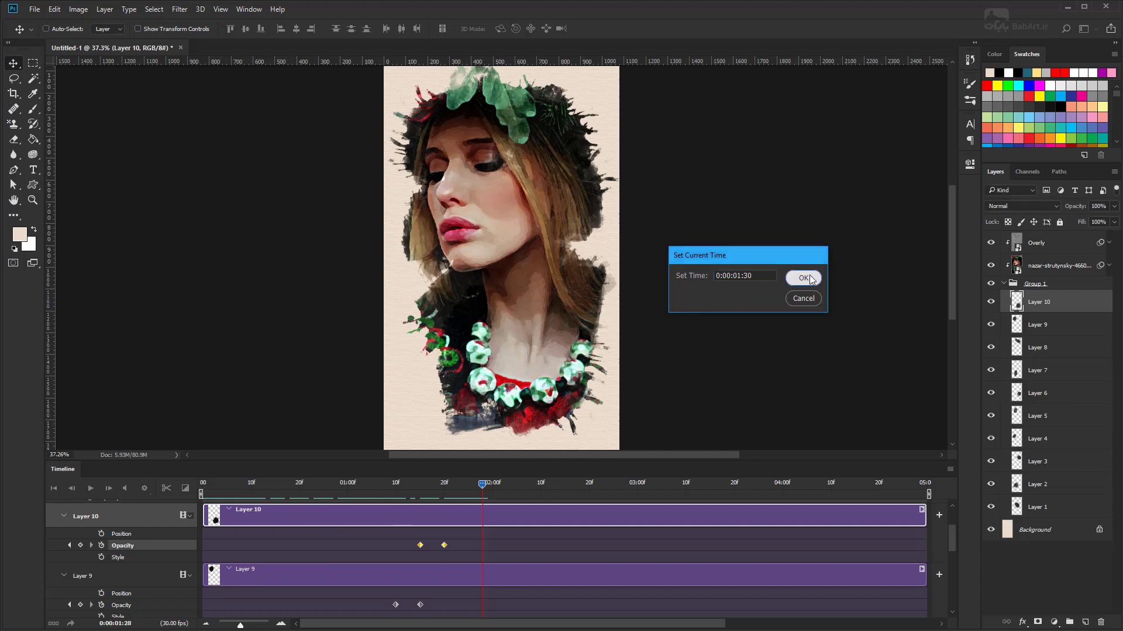
click(802, 278)
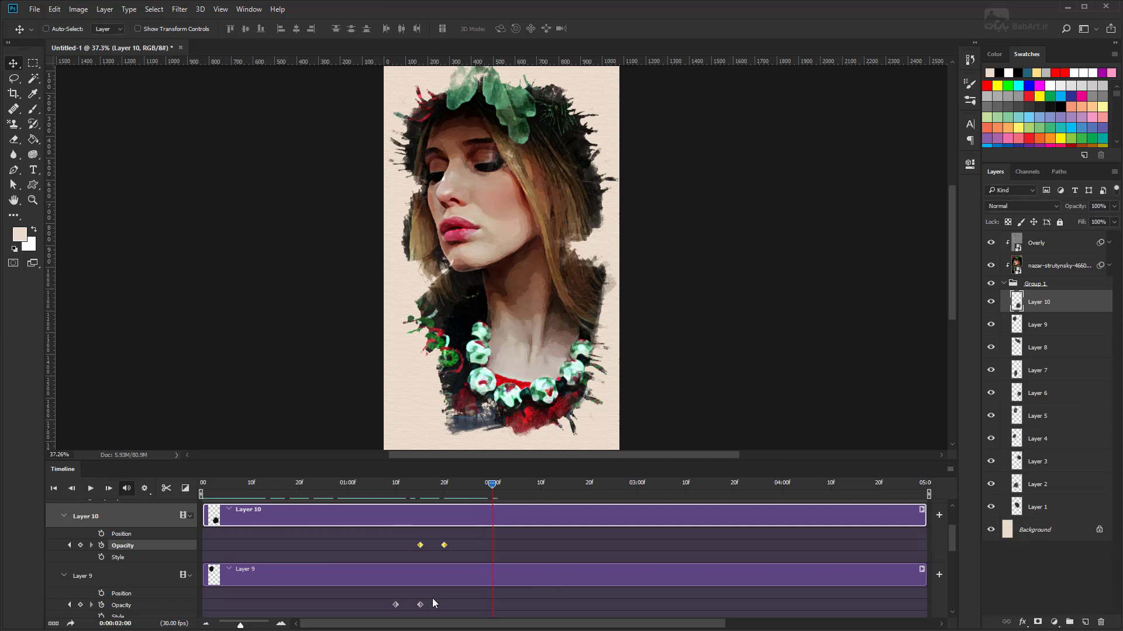
click(493, 546)
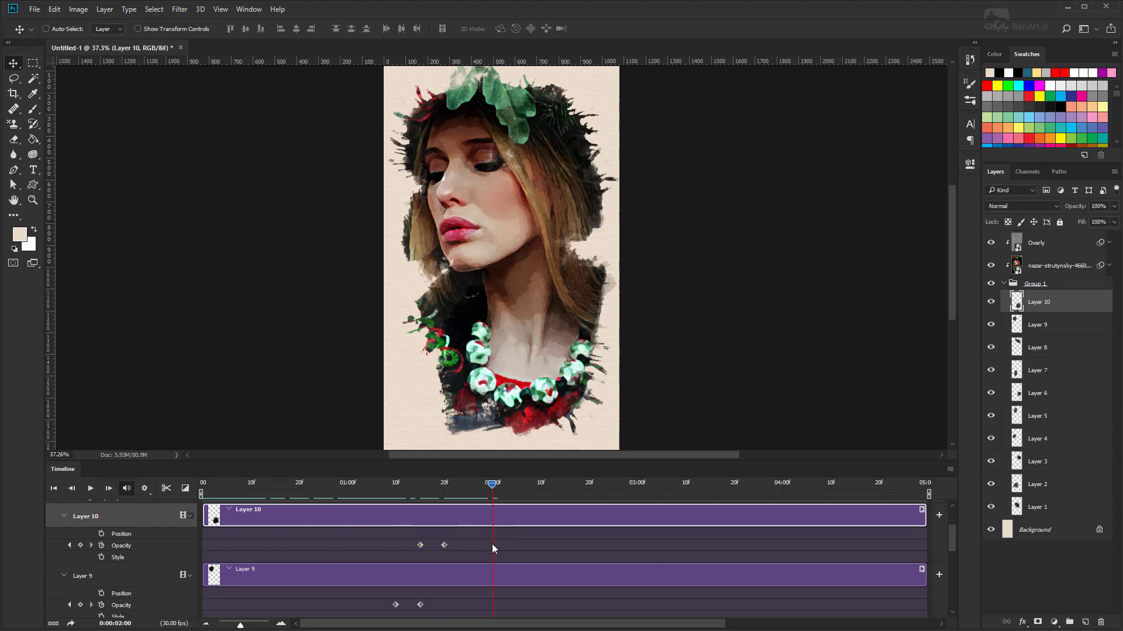
click(80, 545)
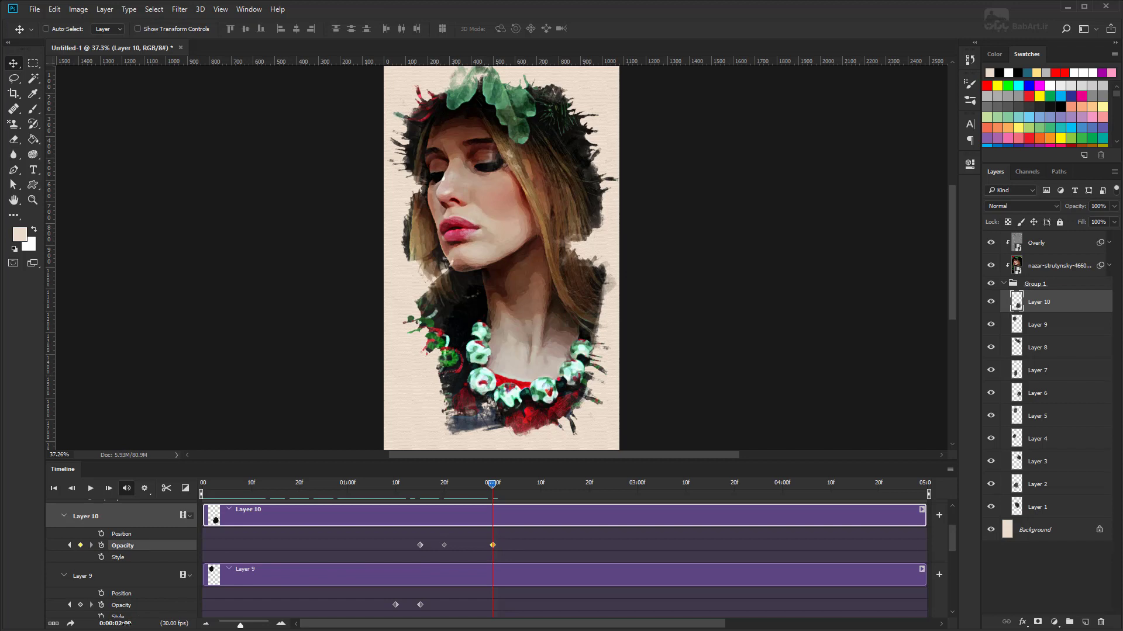
Add a second Layer 10 Opacity keyframe at 0:00:02:05 with opacity set to 0%
click(124, 623)
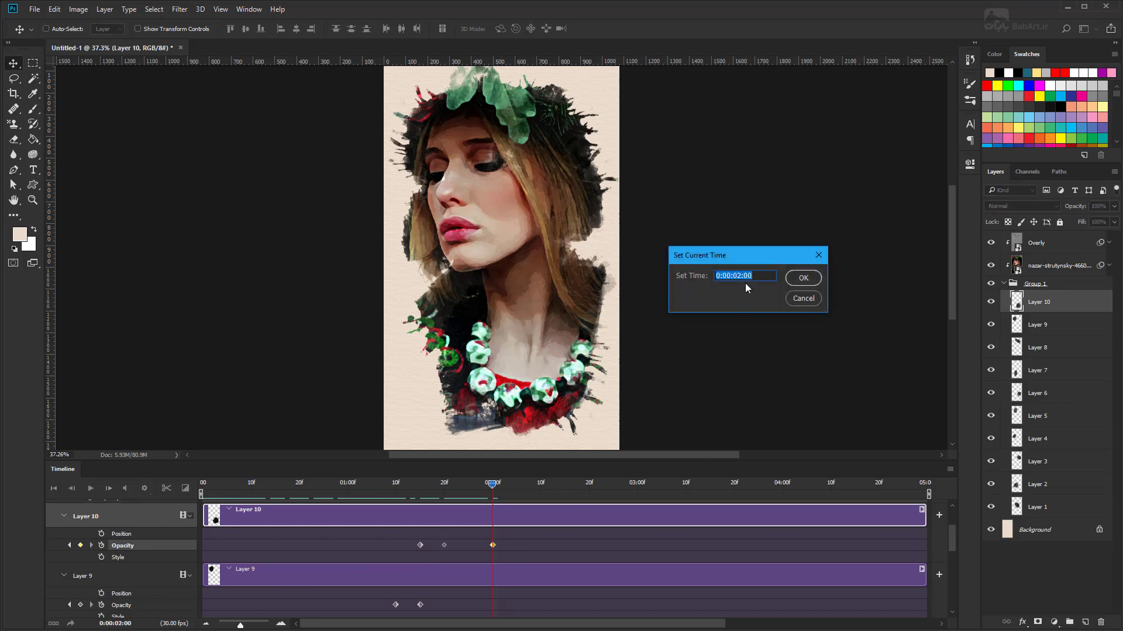
drag(752, 276, 743, 275)
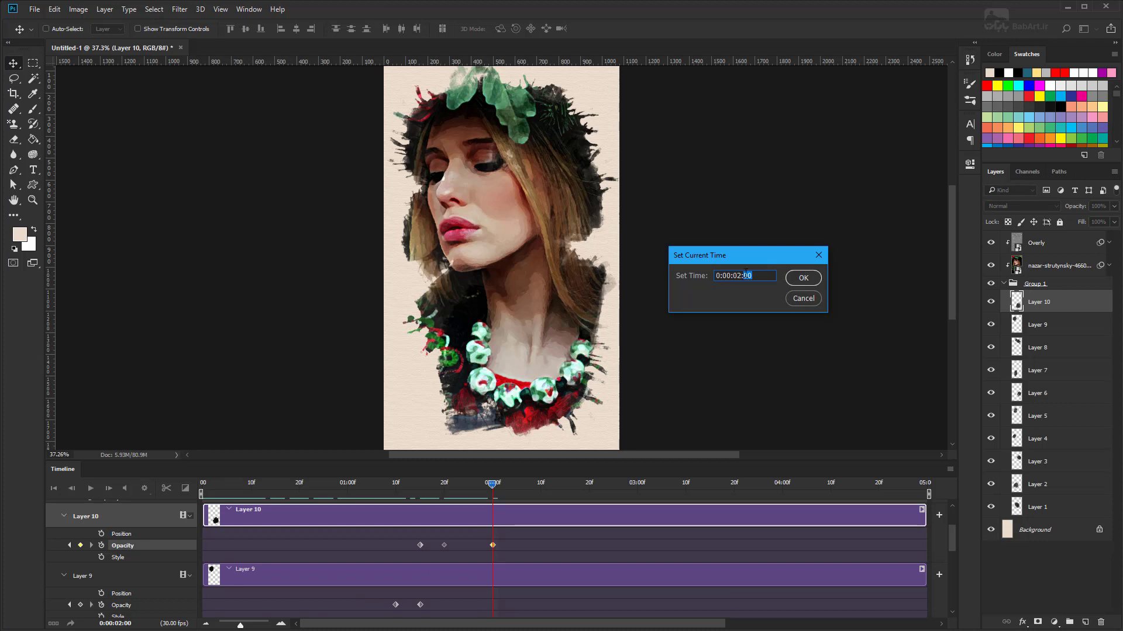
text(05)
key(Return)
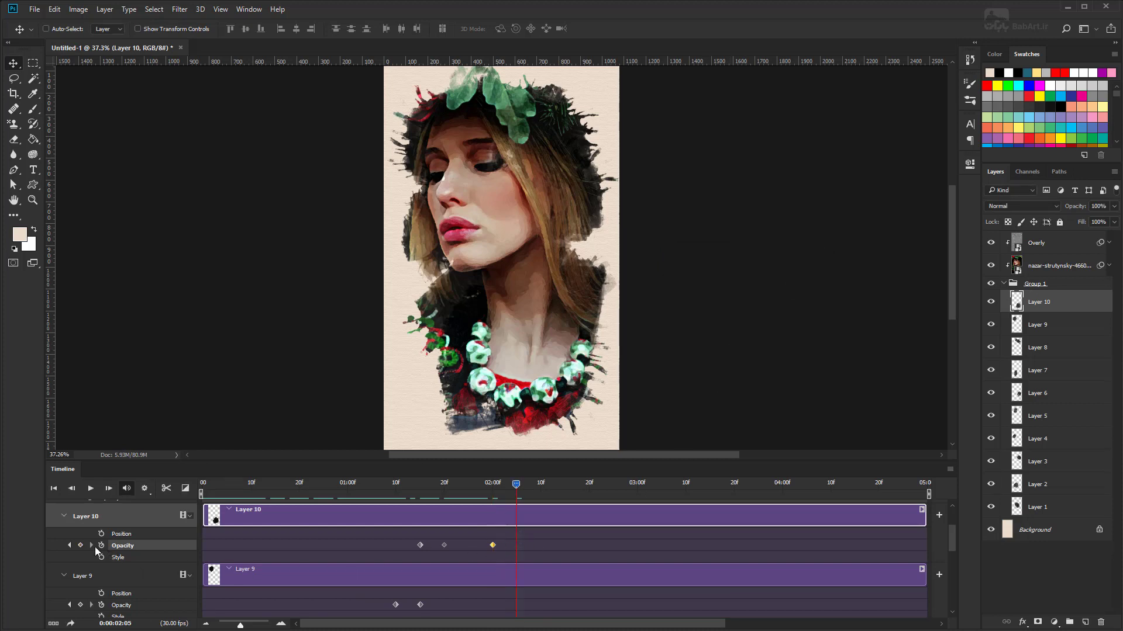
click(80, 546)
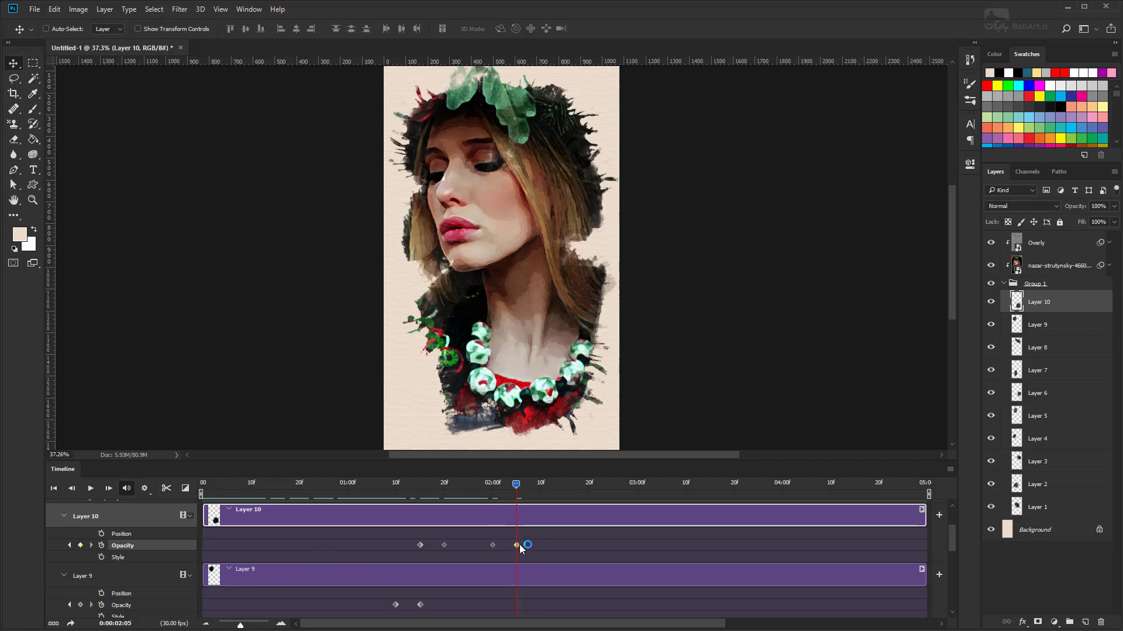
click(1098, 205)
double_click(1103, 206)
text(0)
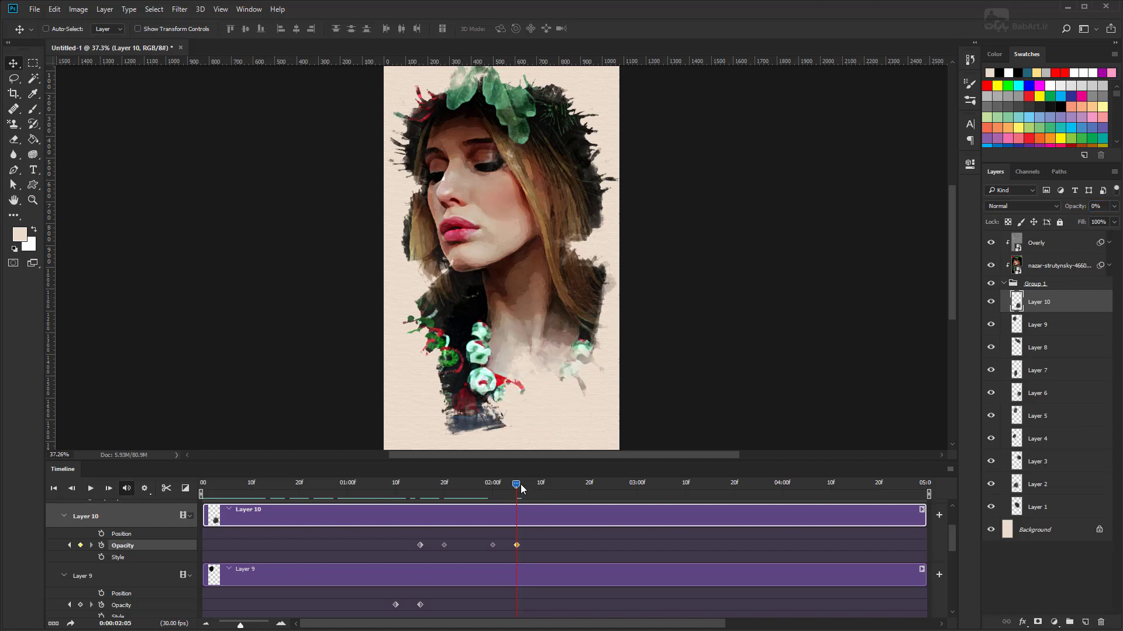
Preview the necklace fading, then copy both Layer 10 fade keyframes
mouse_move(515, 486)
mouse_down()
mouse_move(434, 500)
mouse_move(515, 503)
mouse_up()
shift+click(493, 545)
right_click(517, 545)
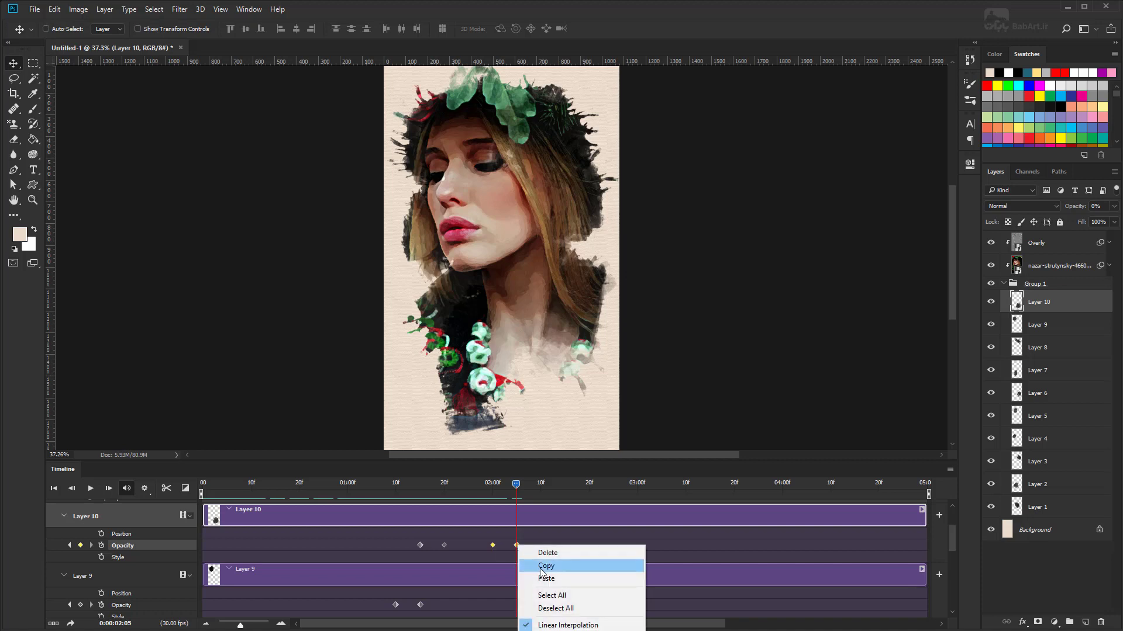
click(542, 567)
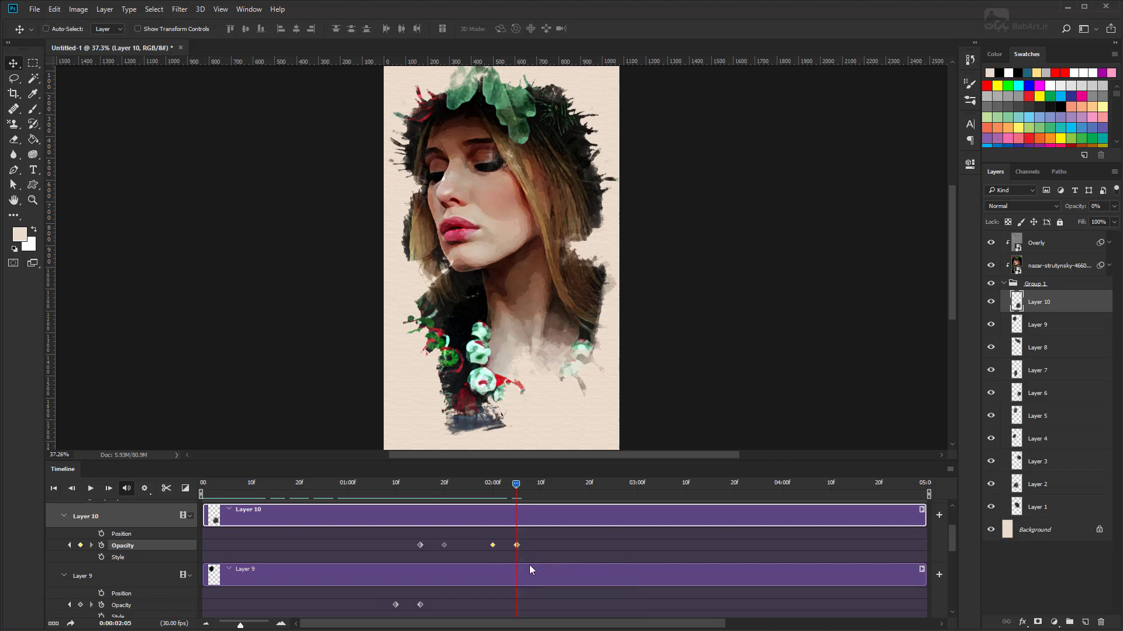
Paste Layer 10's fade onto Layer 9 starting at 2:05
click(536, 574)
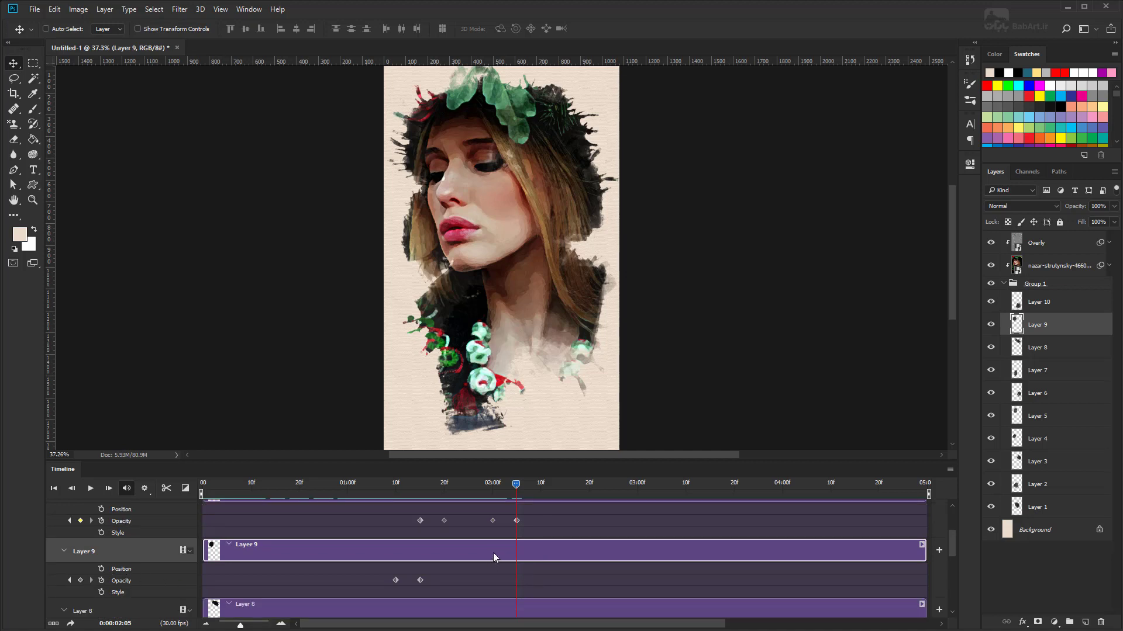
click(80, 580)
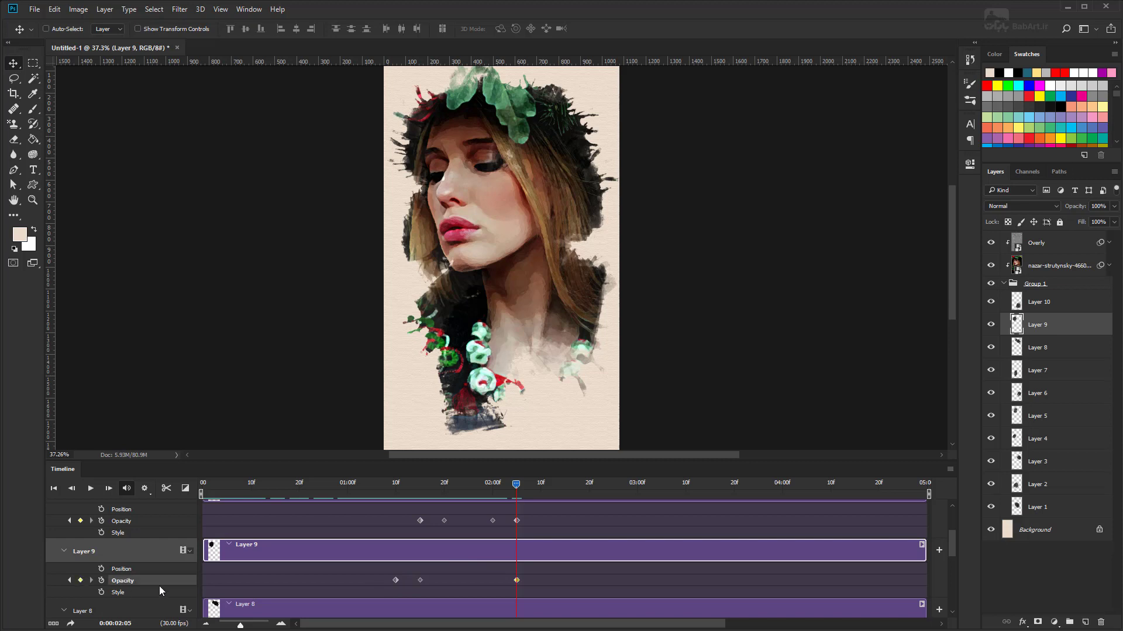
right_click(517, 580)
click(537, 614)
Paste the same fade onto Layer 8 from 2:10, reaching 0% at 2:15
drag(516, 484, 541, 488)
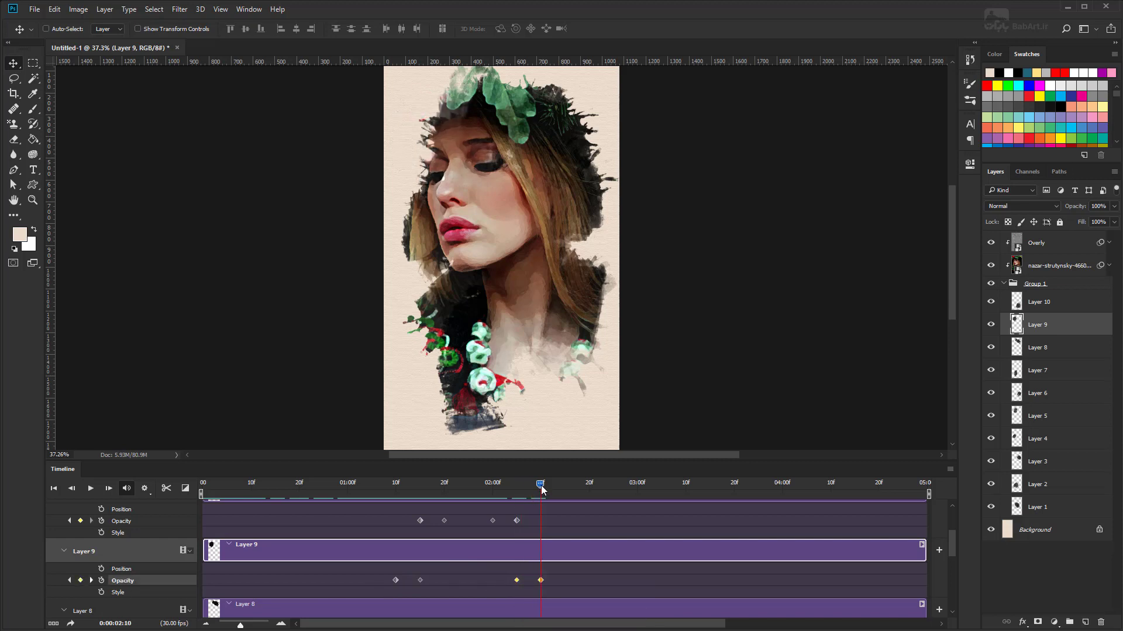
click(278, 608)
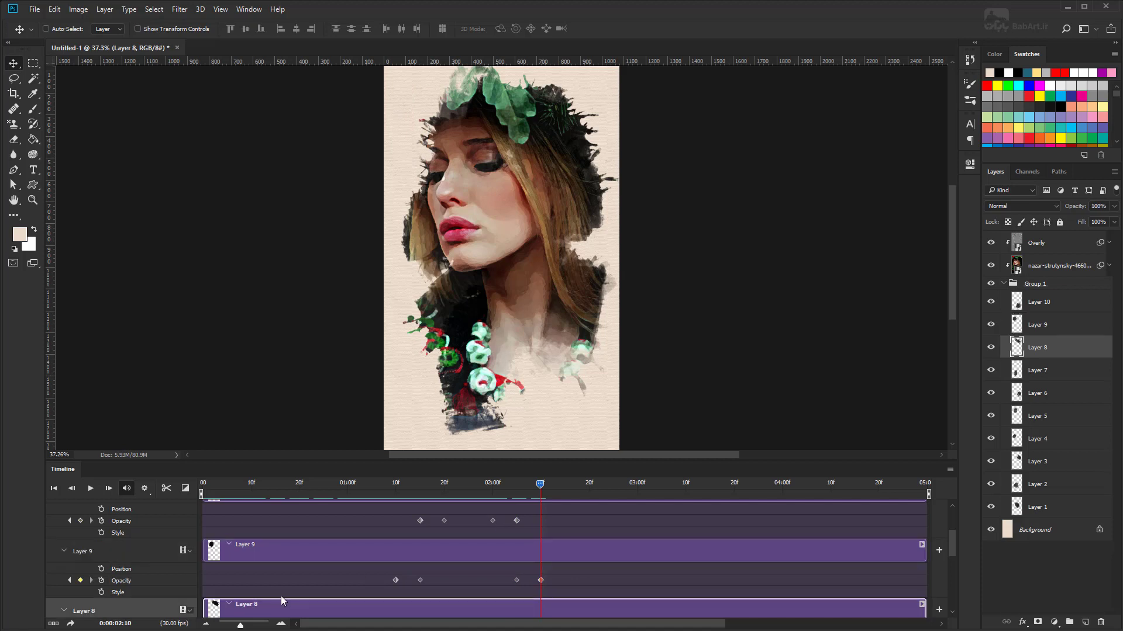
scroll(289, 584, down, 1)
scroll(289, 584, down, 1)
scroll(289, 584, down, 1)
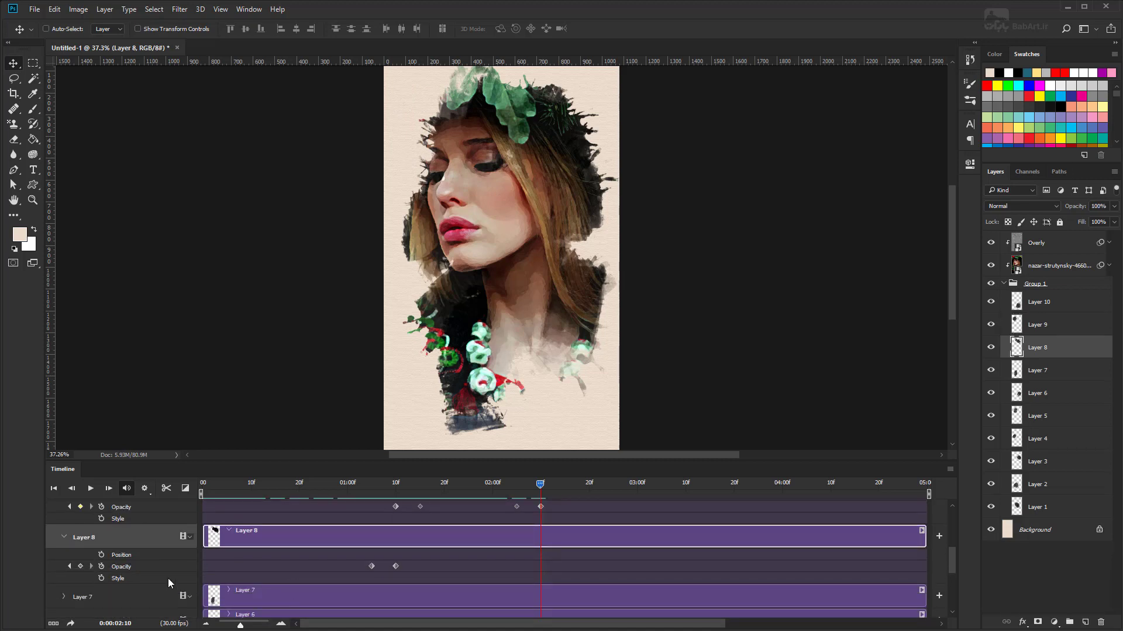
click(81, 567)
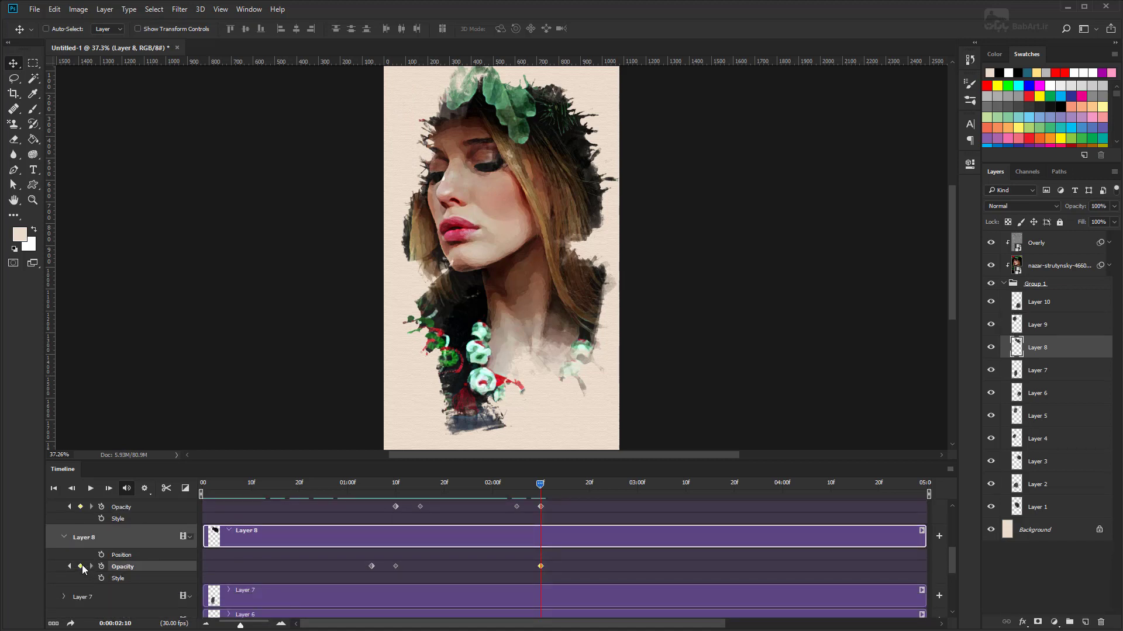
right_click(540, 566)
click(562, 596)
drag(540, 486, 563, 490)
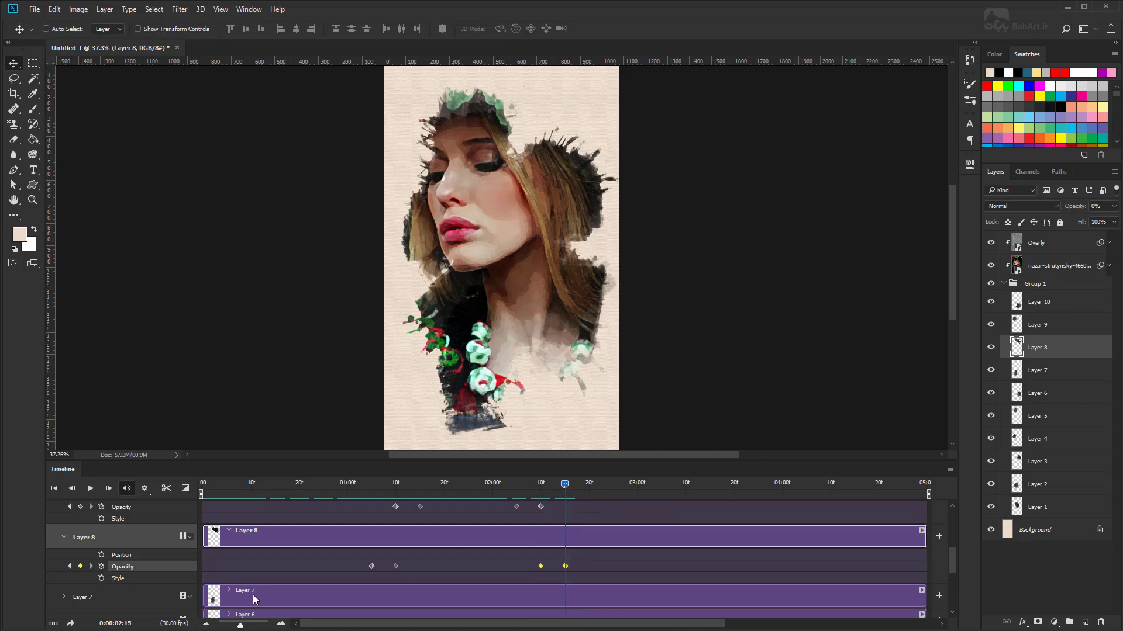
Paste the copied fade onto Layer 7 starting at 2:15
click(252, 594)
click(64, 597)
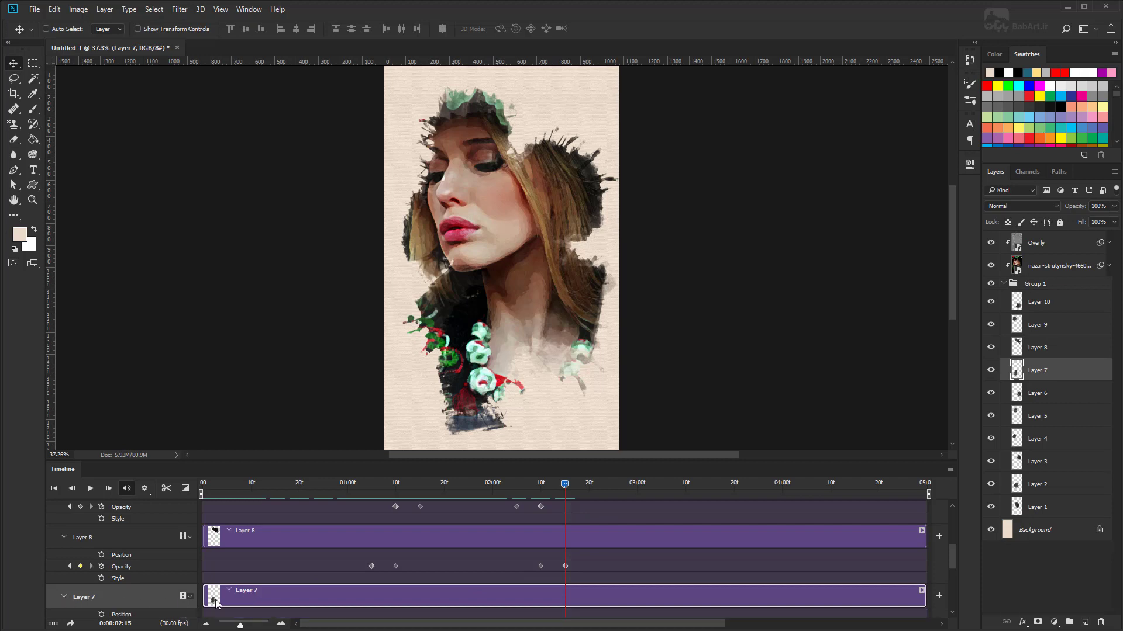
scroll(351, 596, down, 1)
scroll(351, 596, down, 1)
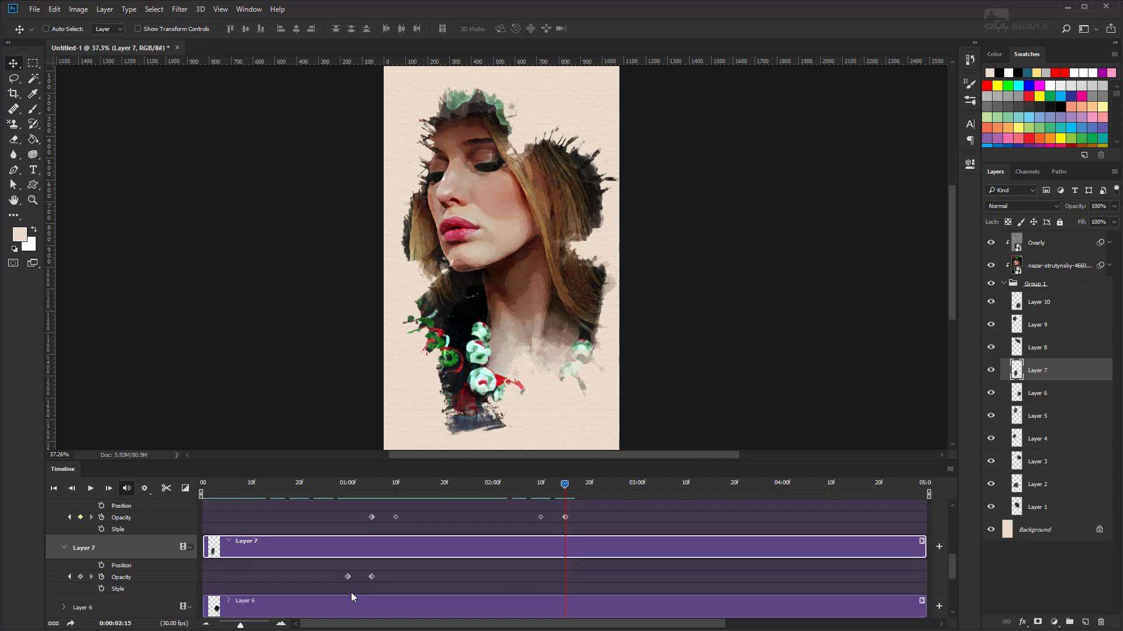
click(80, 577)
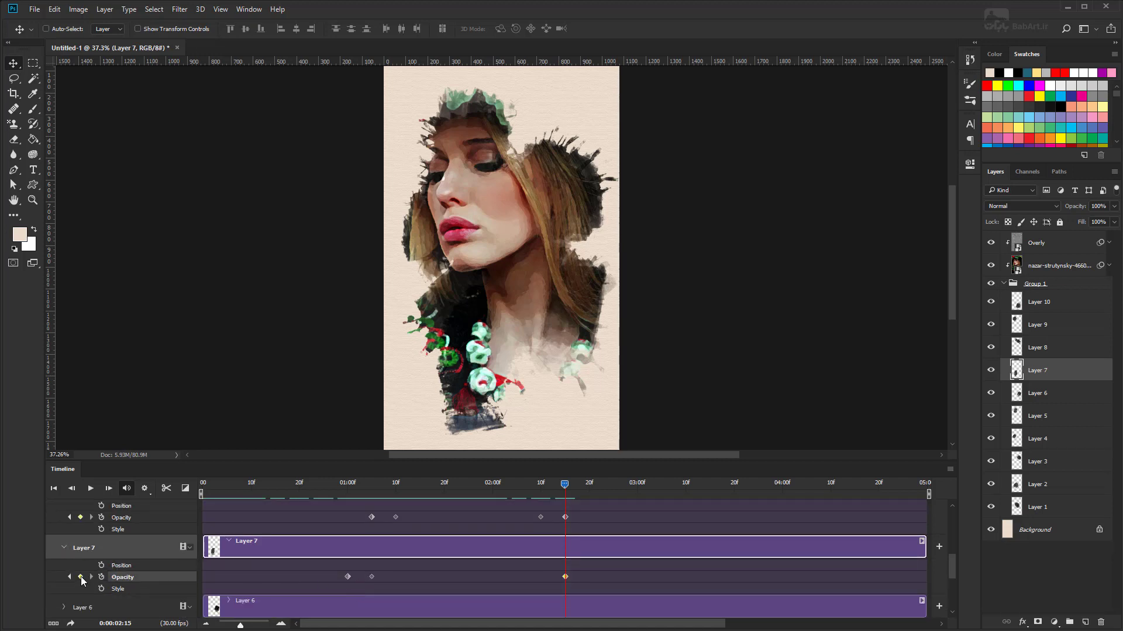
right_click(567, 577)
click(597, 611)
drag(564, 485, 588, 485)
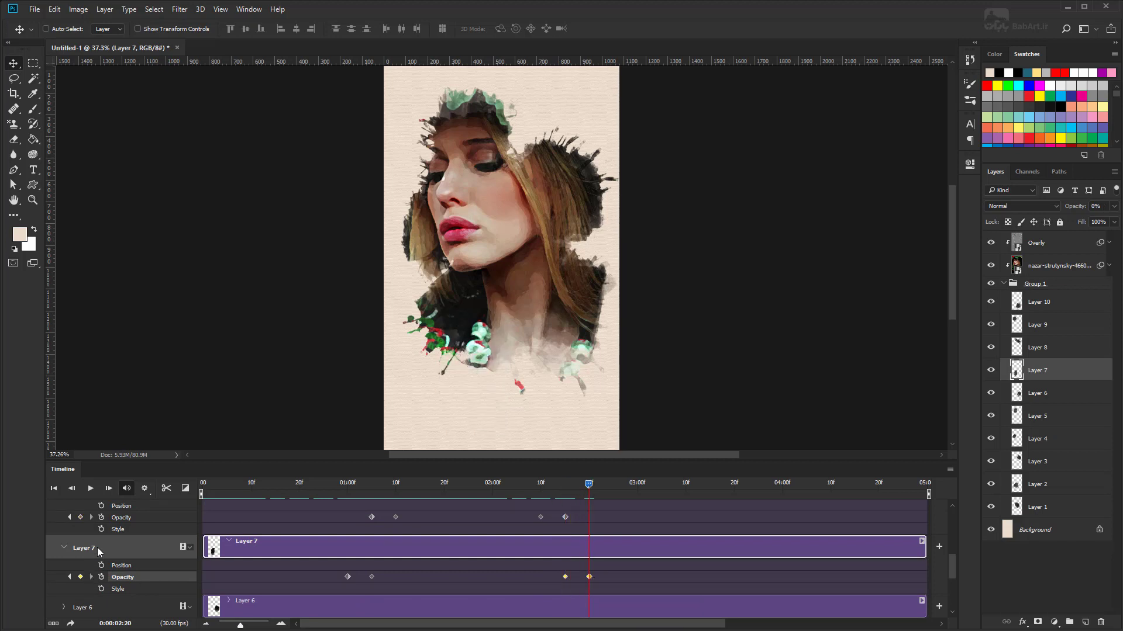
Paste the fade onto Layer 6 starting at 2:20
click(78, 608)
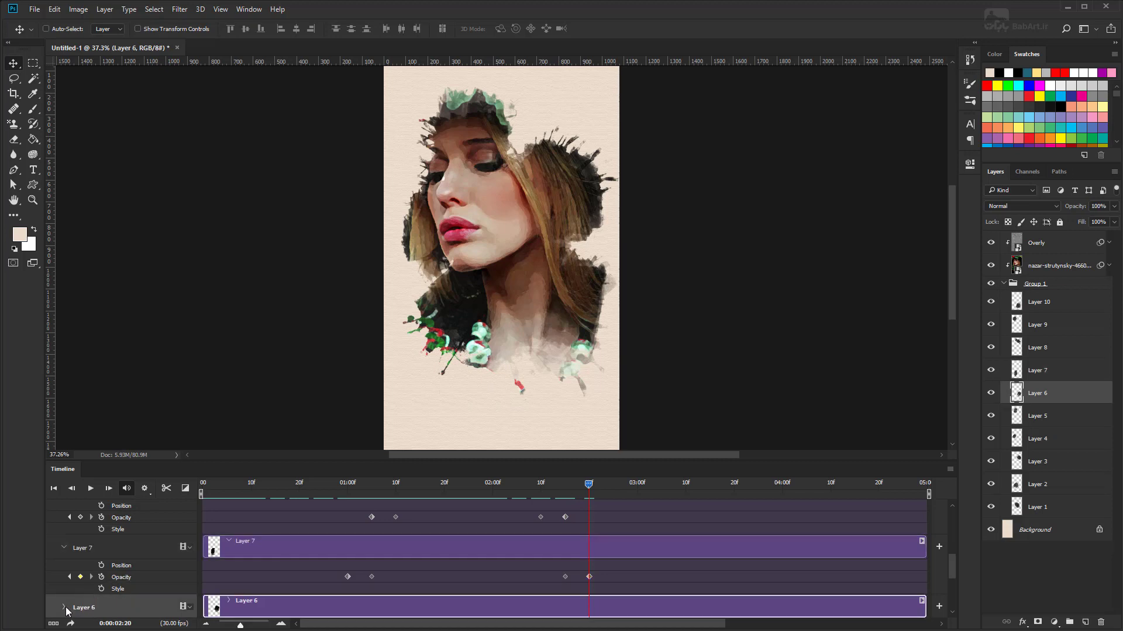
click(65, 608)
scroll(445, 574, down, 1)
scroll(459, 572, down, 1)
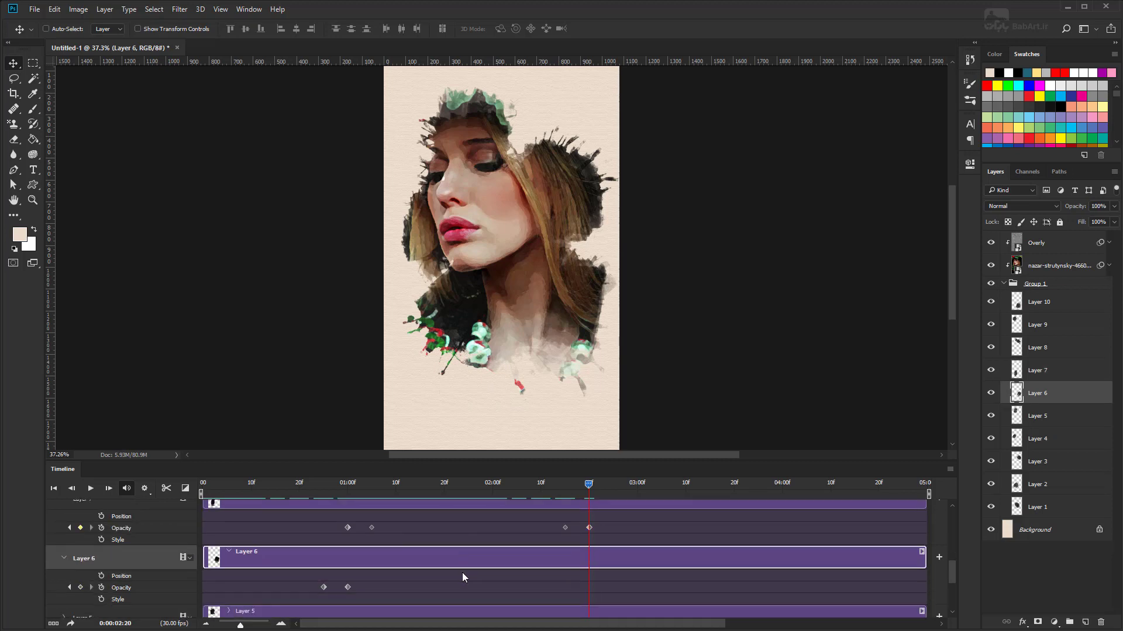
scroll(462, 573, down, 1)
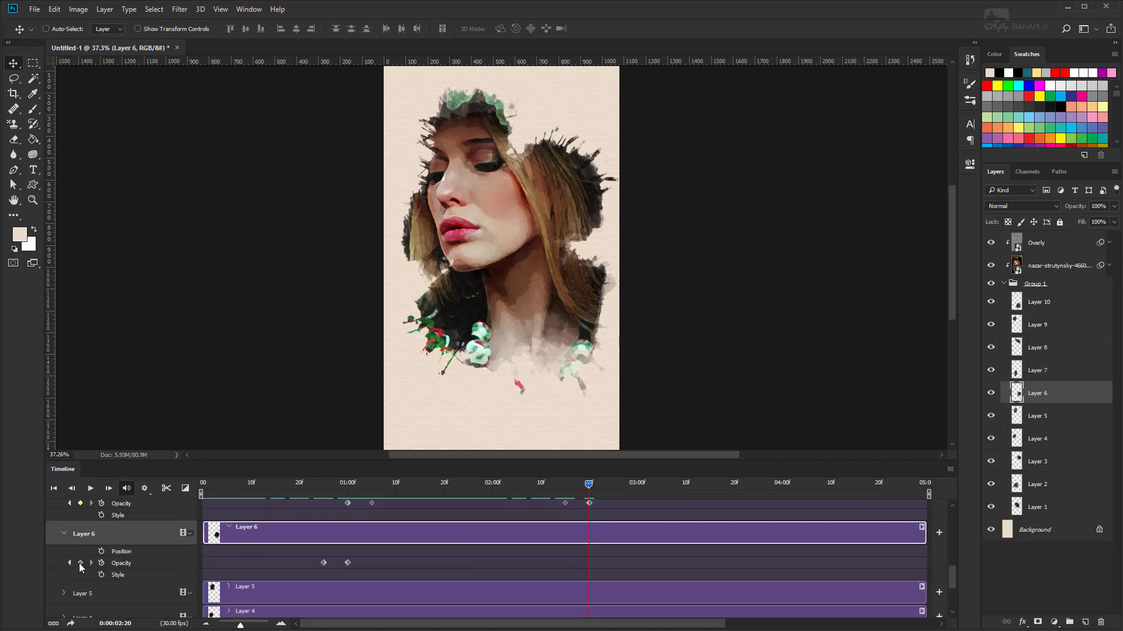
click(80, 564)
right_click(589, 563)
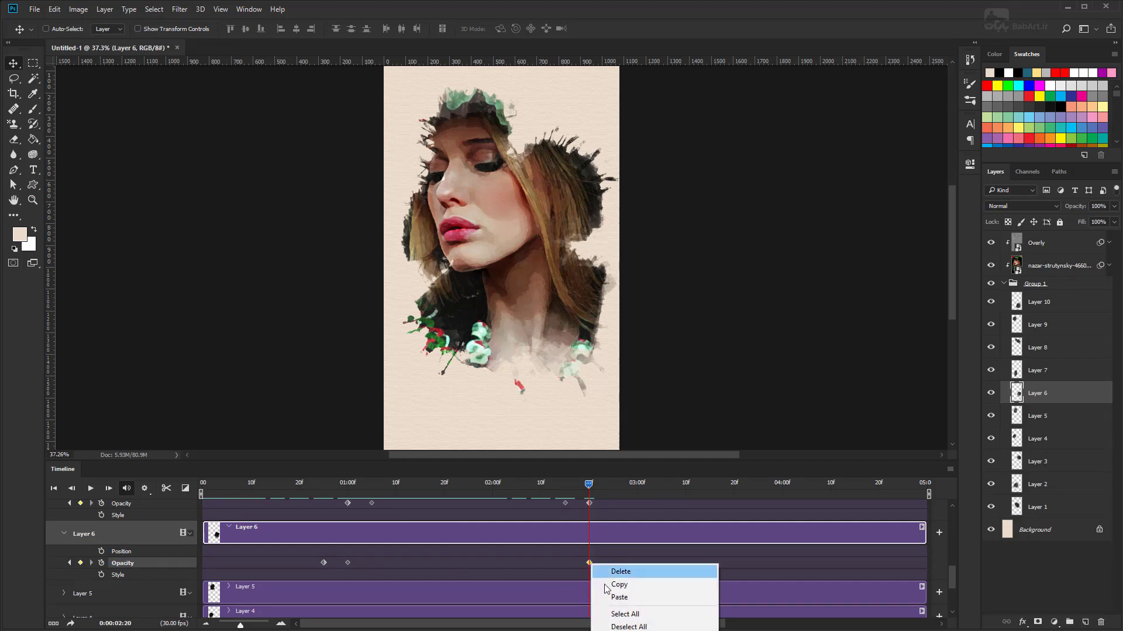
click(614, 596)
drag(589, 485, 612, 486)
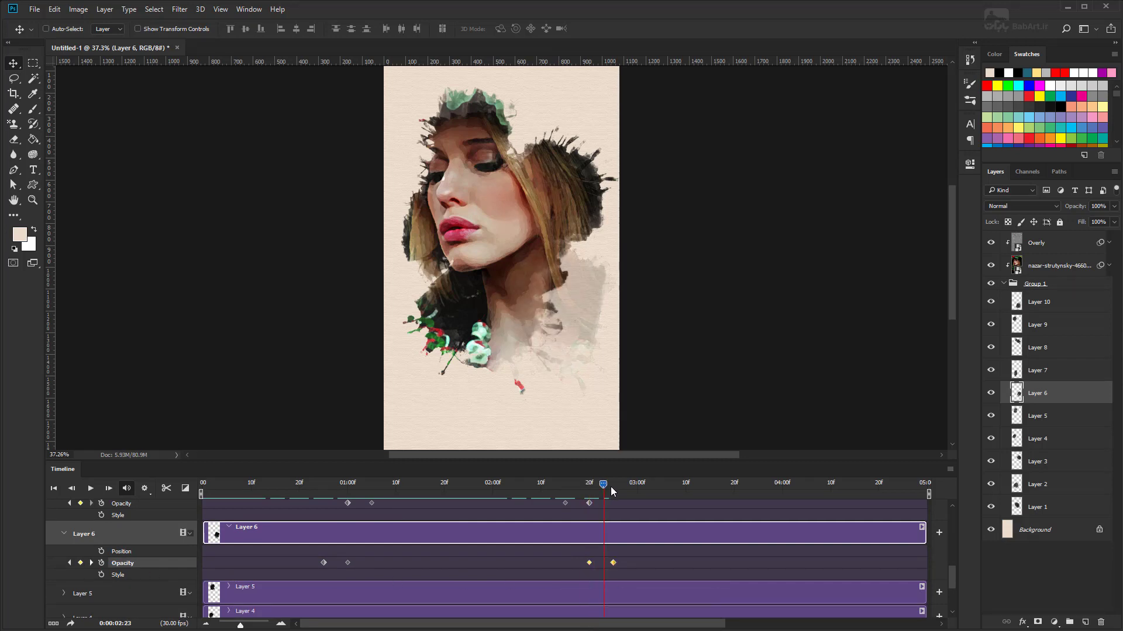
Paste the fade onto Layer 5 starting at 2:25
click(64, 592)
click(138, 594)
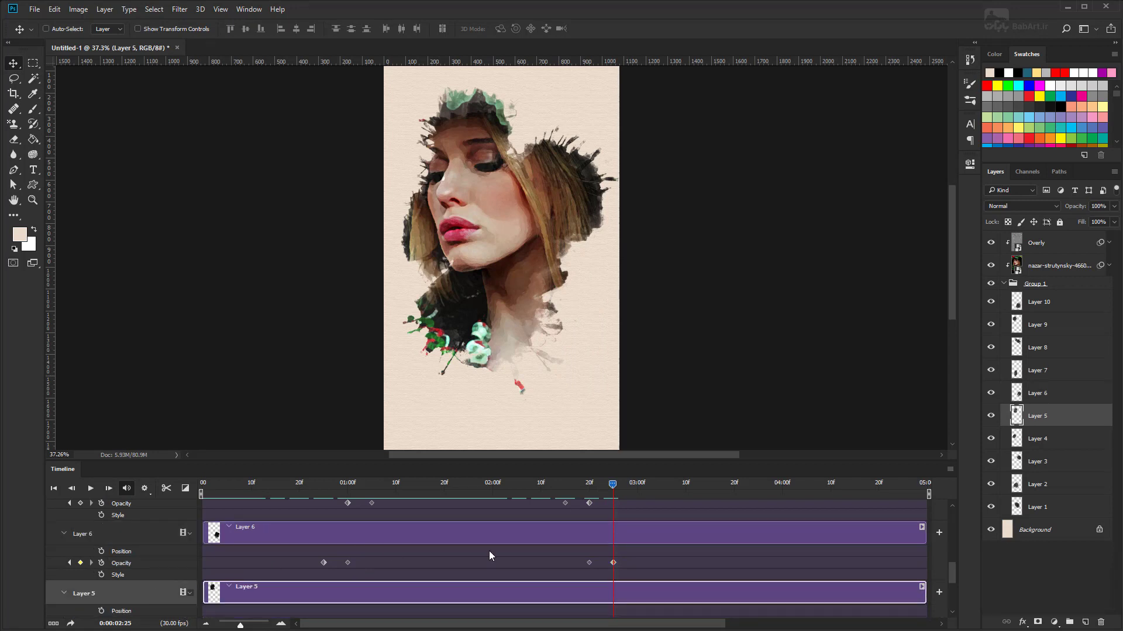
scroll(534, 553, down, 3)
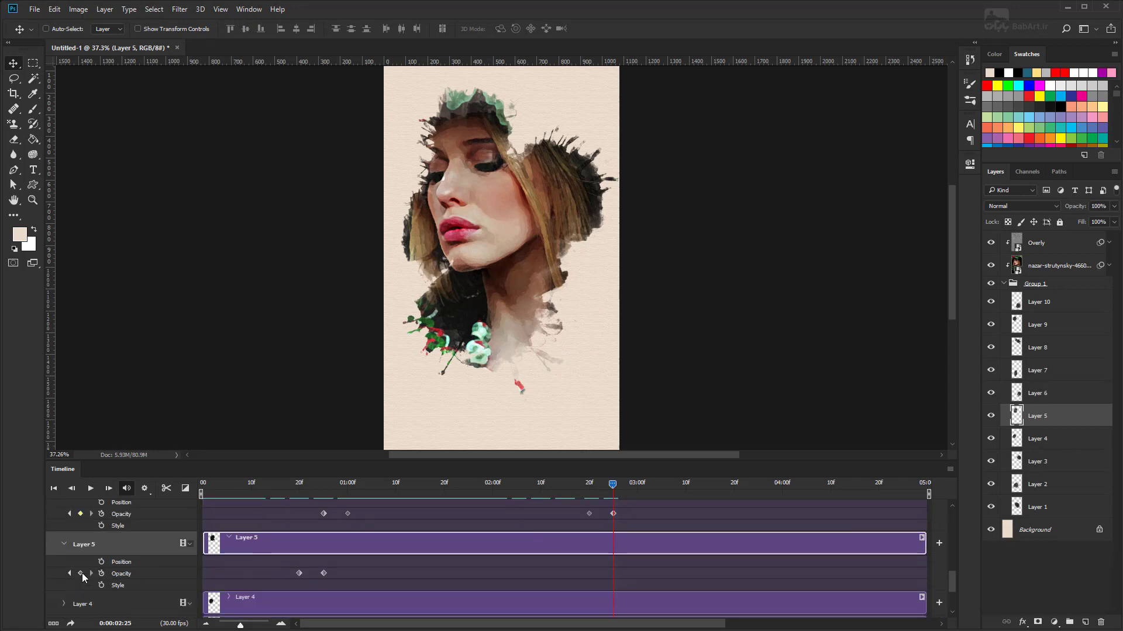
click(80, 573)
right_click(612, 574)
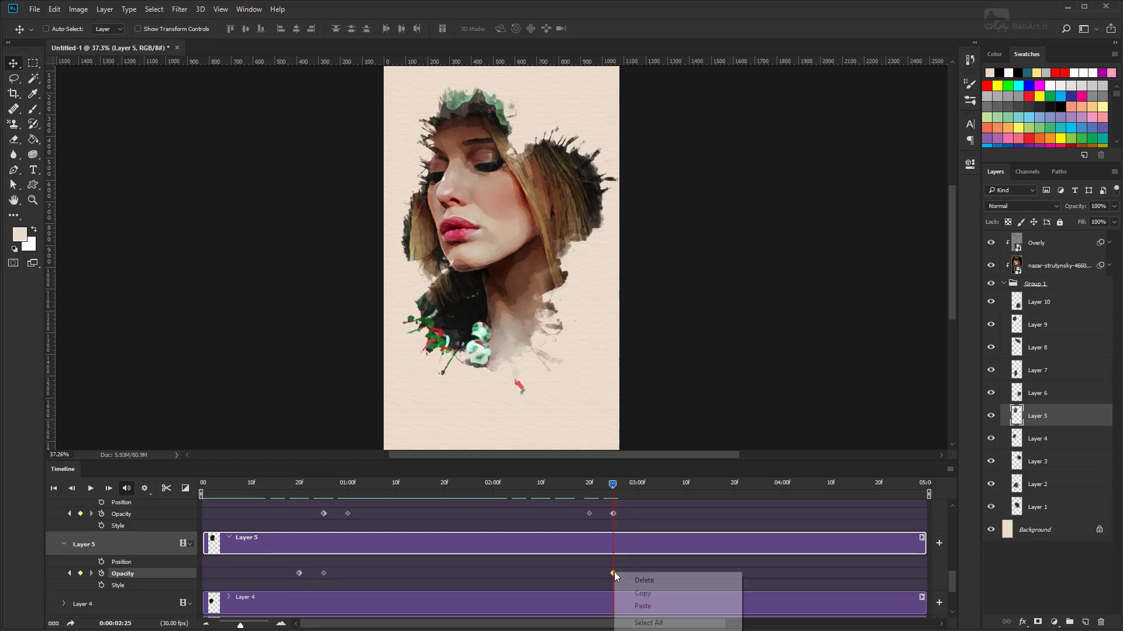
click(642, 606)
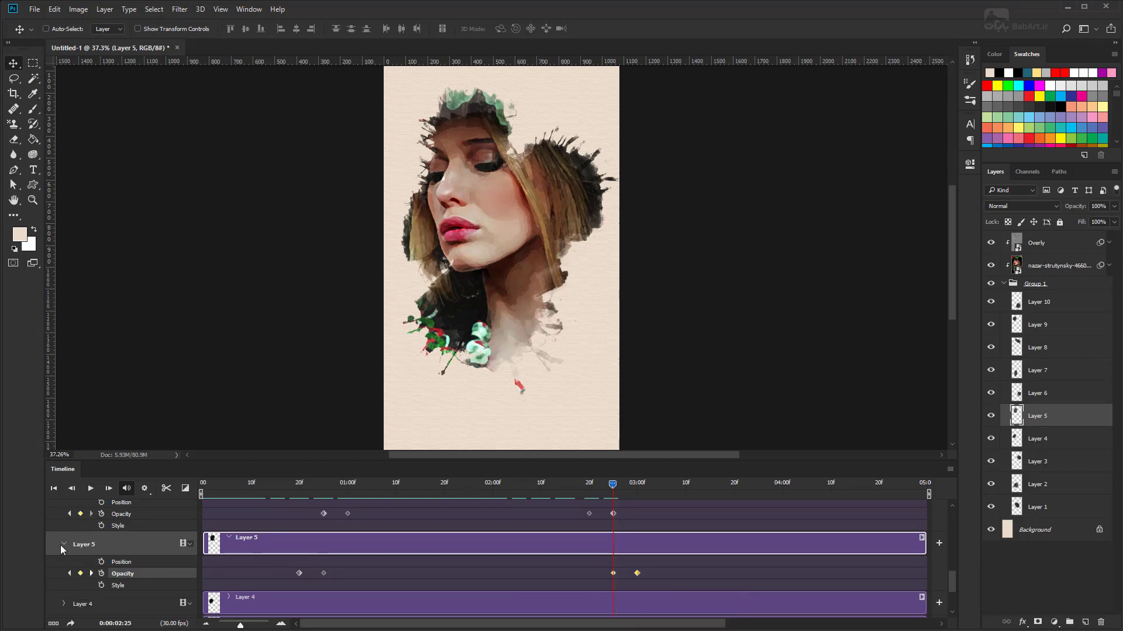
click(64, 542)
click(78, 569)
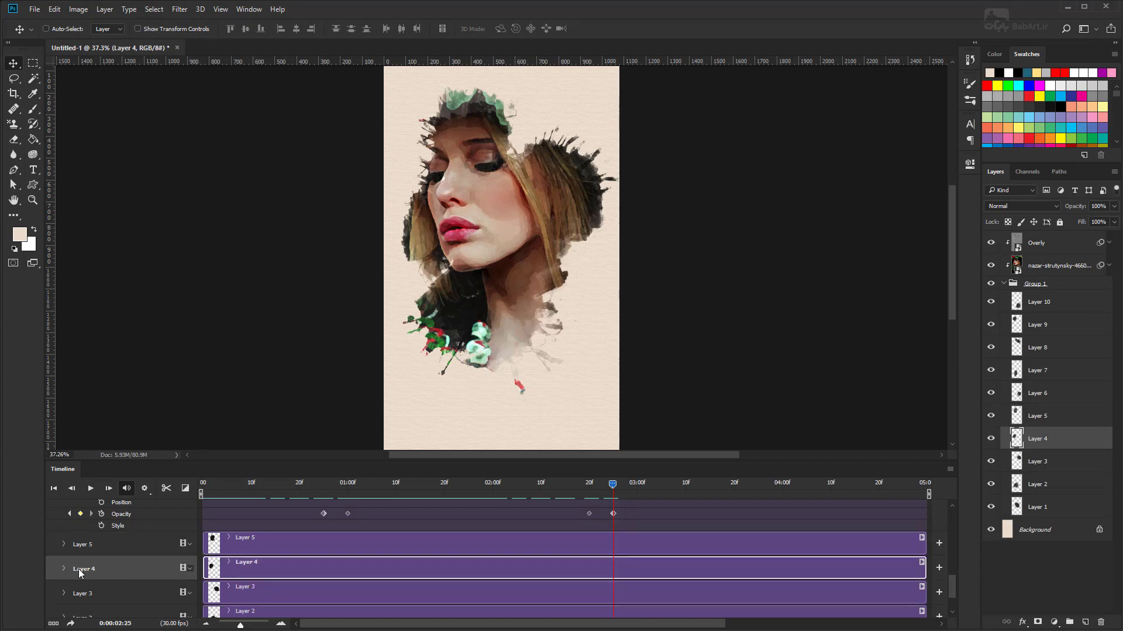
click(64, 569)
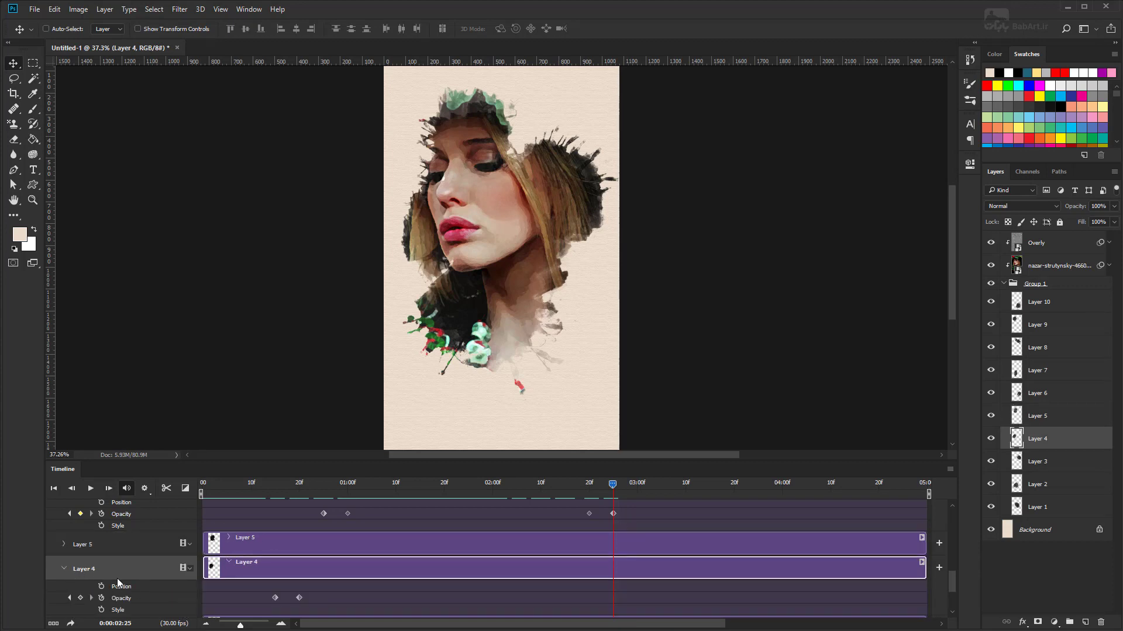
click(68, 544)
click(64, 544)
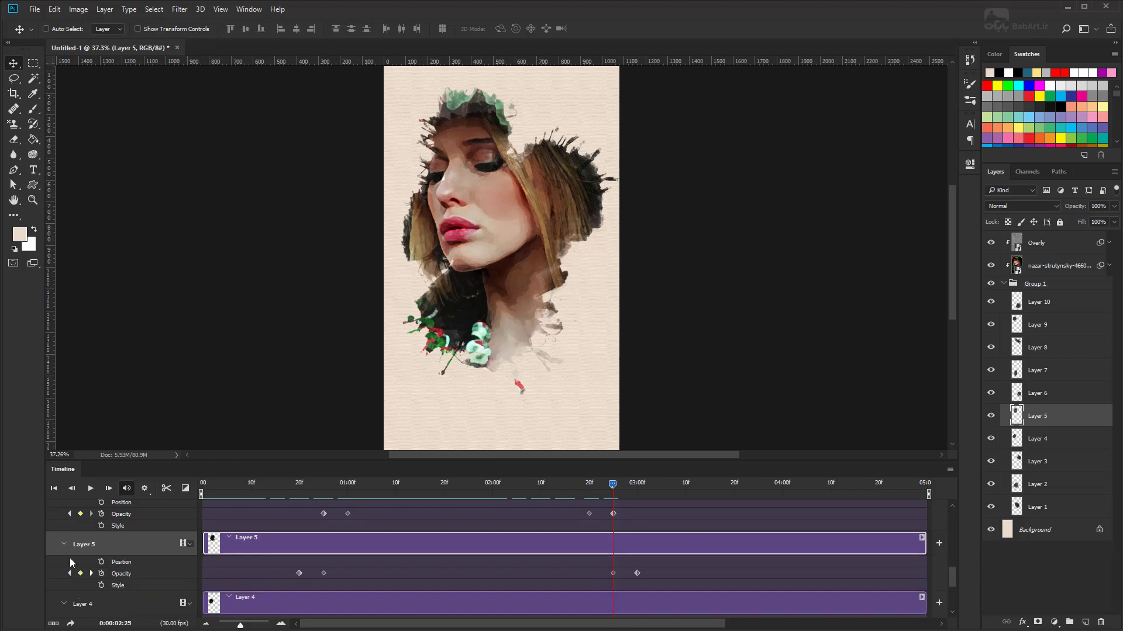
drag(613, 485, 639, 490)
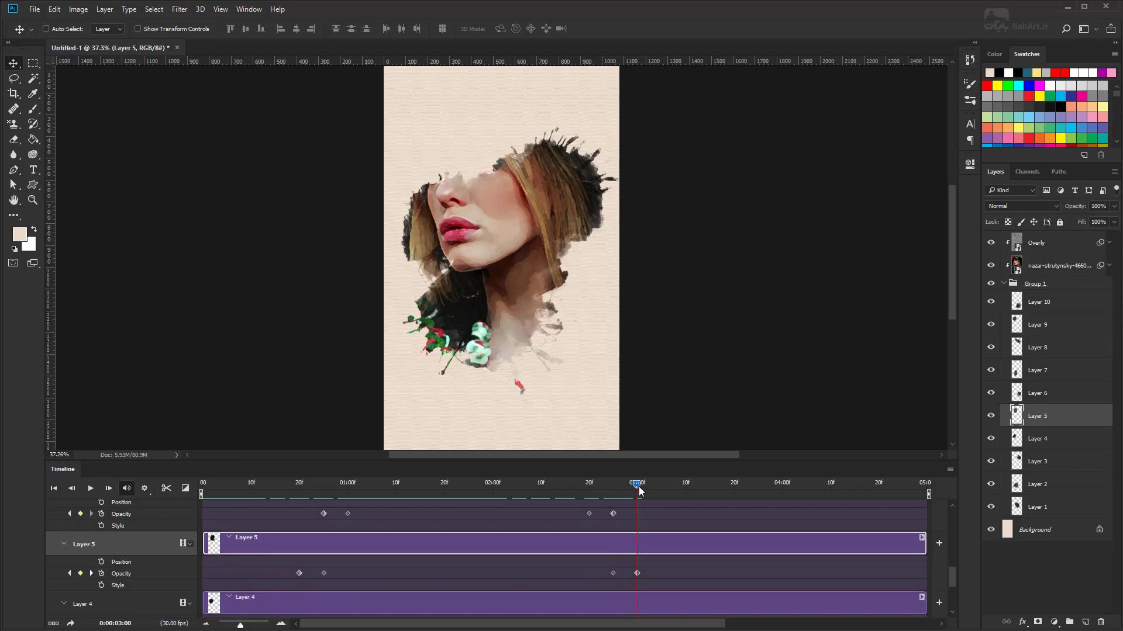
Paste the fade onto Layer 4 starting at 3:00
click(117, 605)
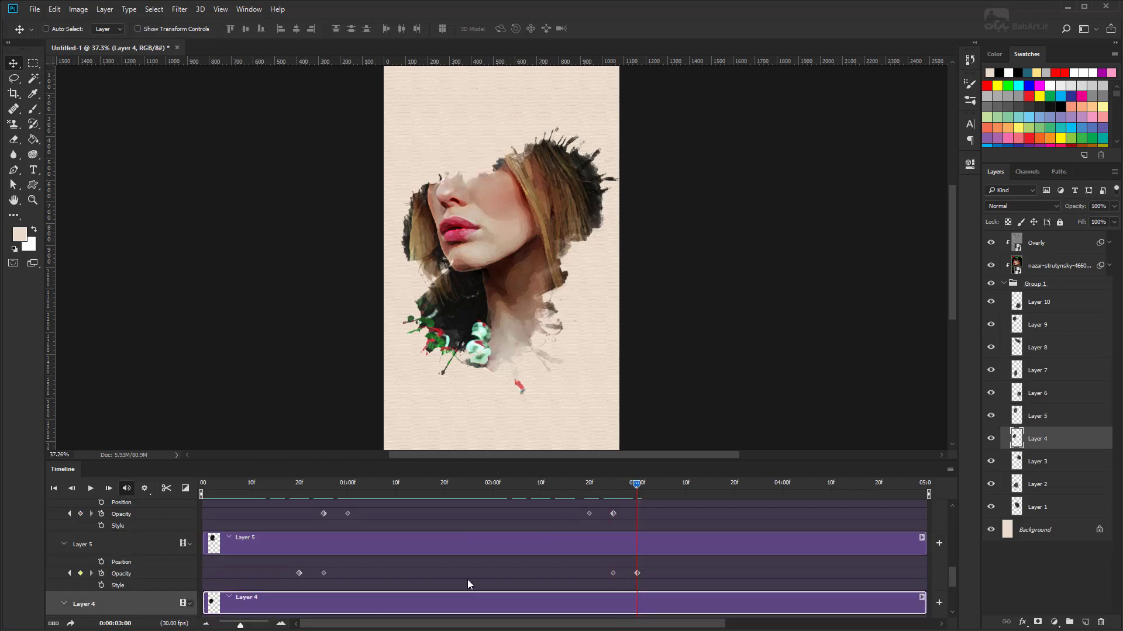
scroll(468, 580, down, 2)
scroll(469, 584, down, 1)
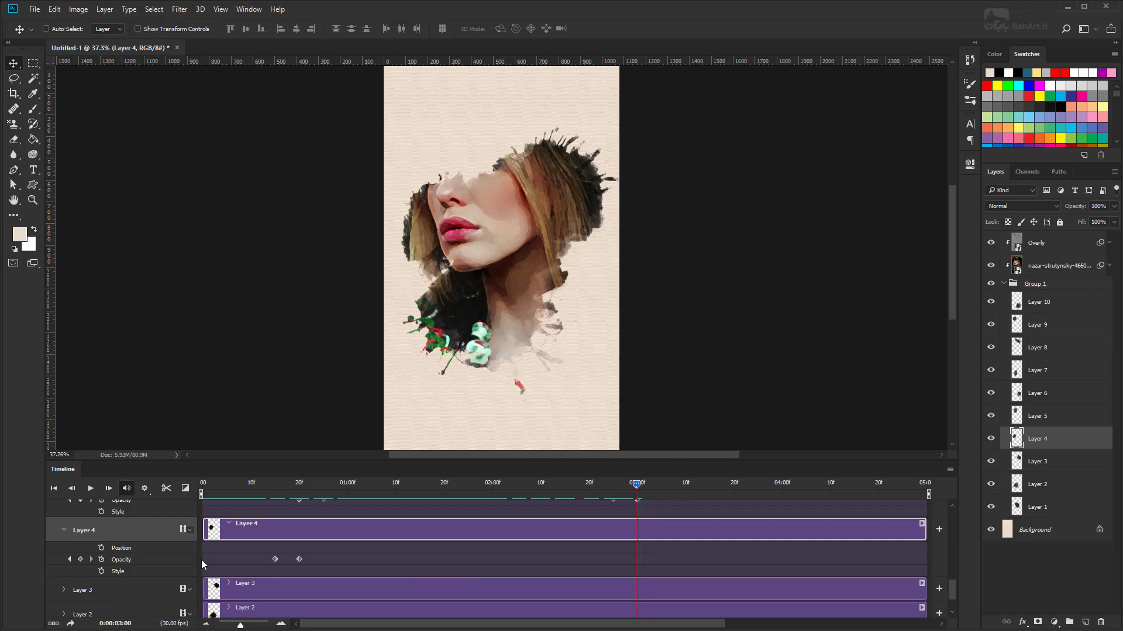
click(80, 560)
right_click(638, 560)
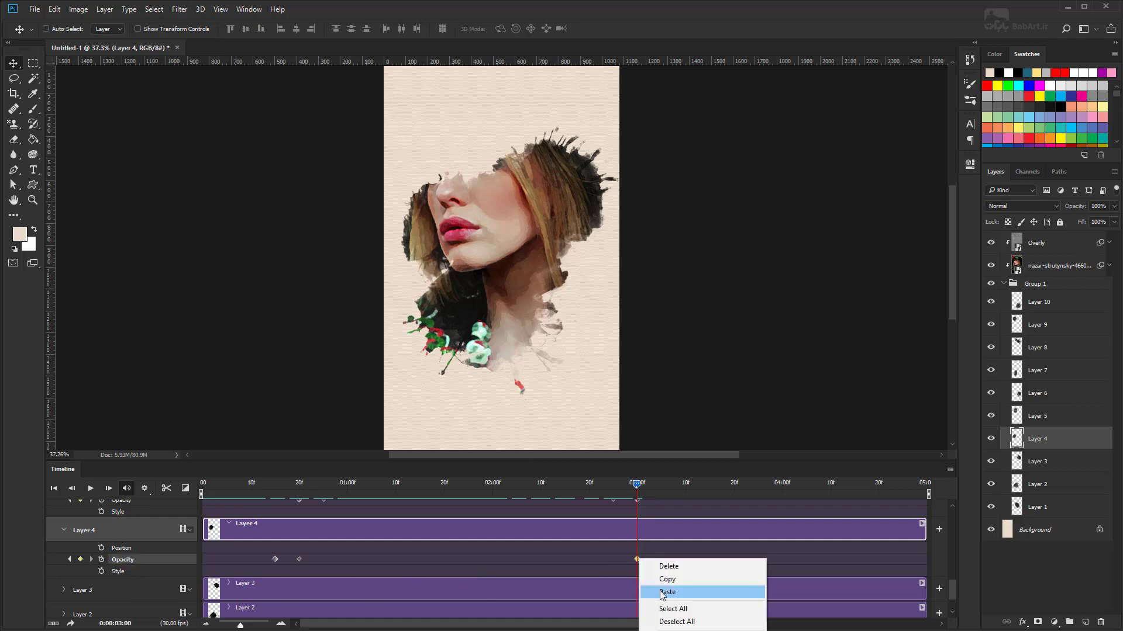
click(658, 592)
drag(636, 492, 663, 494)
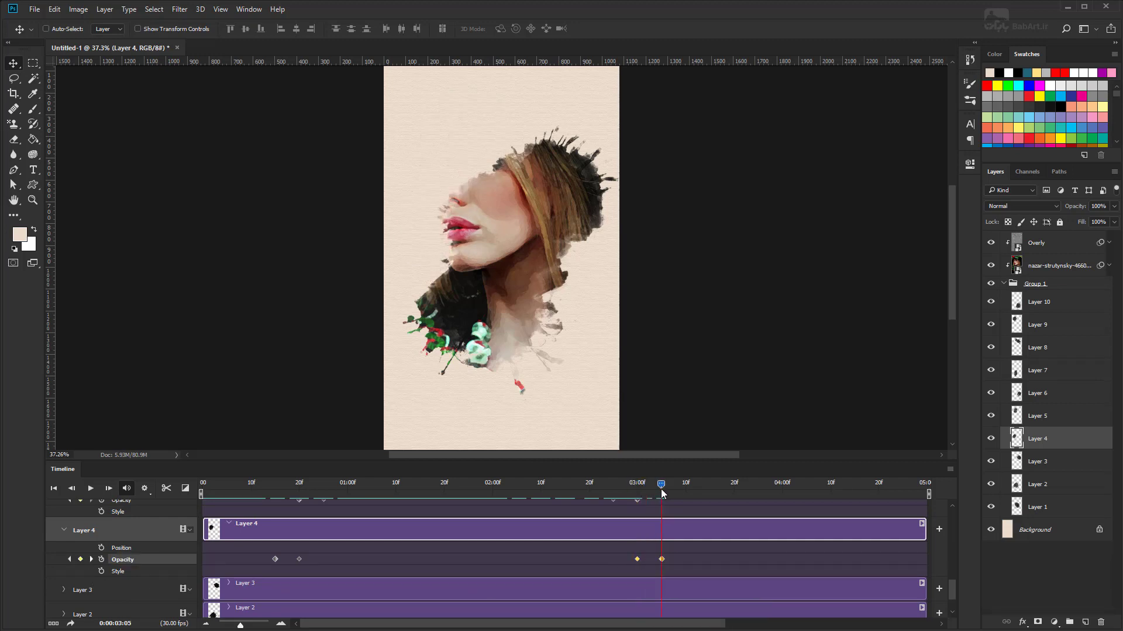
Paste the fade onto Layer 3 starting at 3:05
click(101, 590)
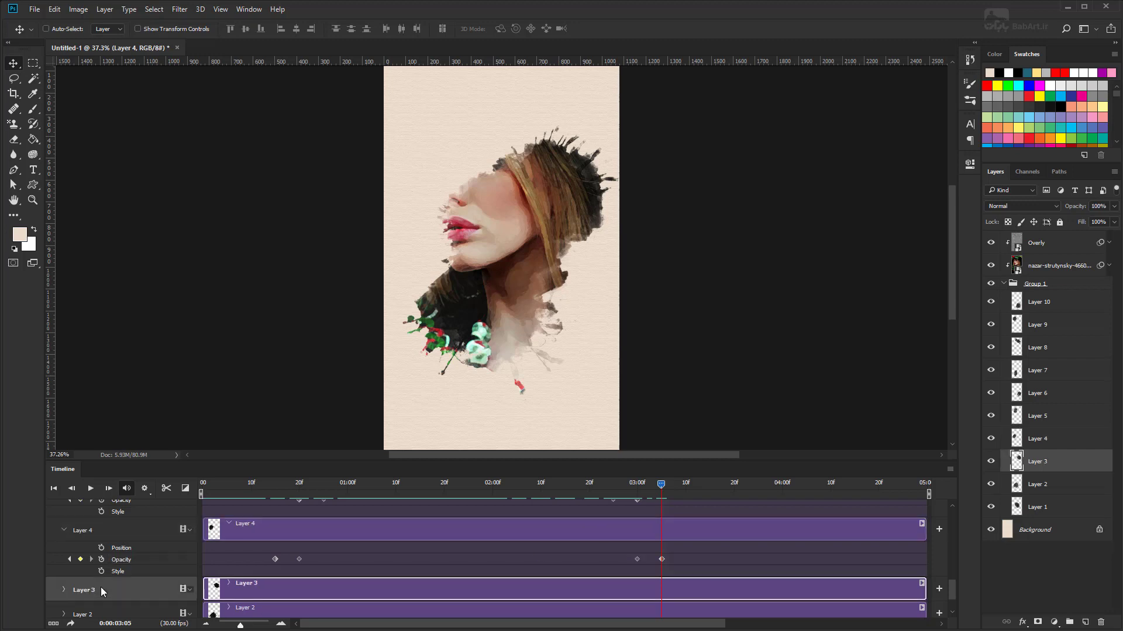
click(63, 590)
scroll(409, 575, down, 2)
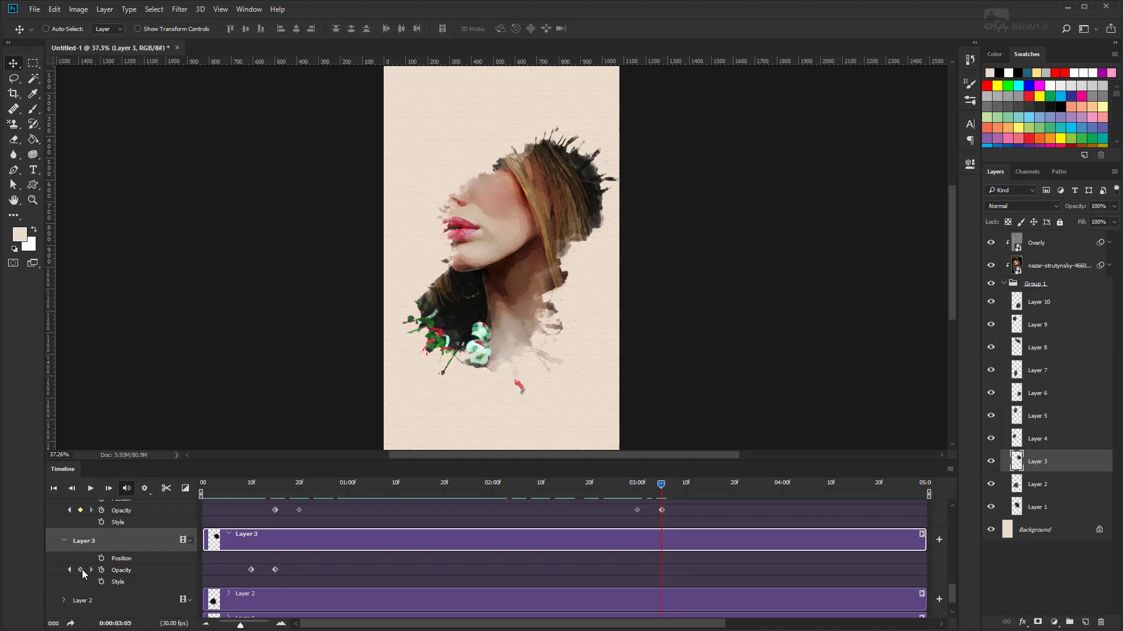
click(81, 569)
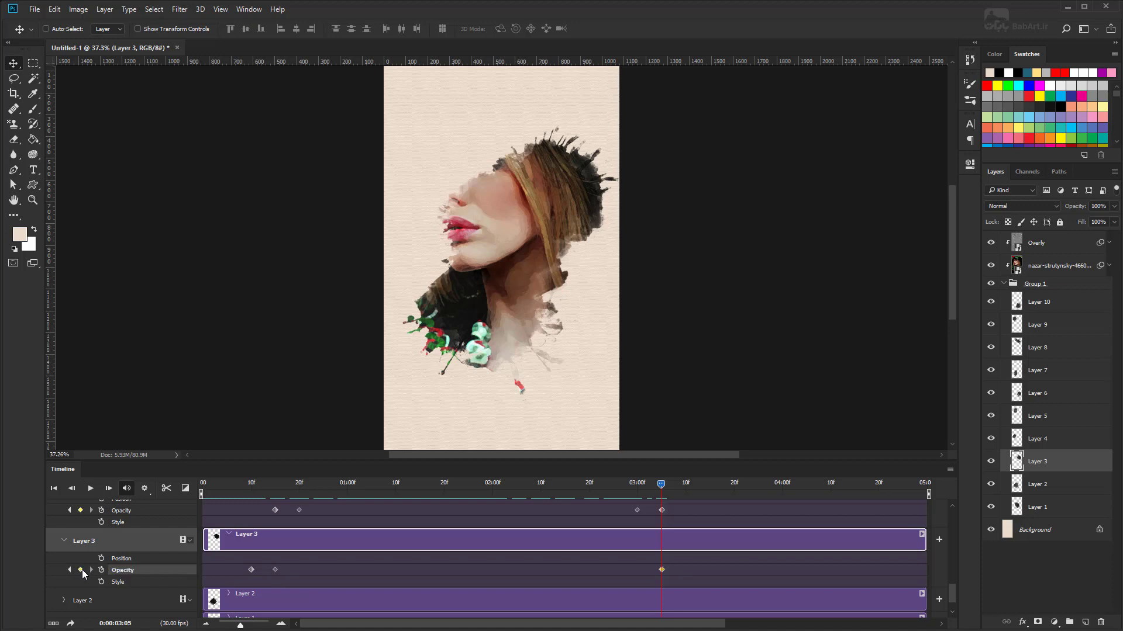
right_click(661, 568)
click(672, 601)
drag(663, 488, 684, 490)
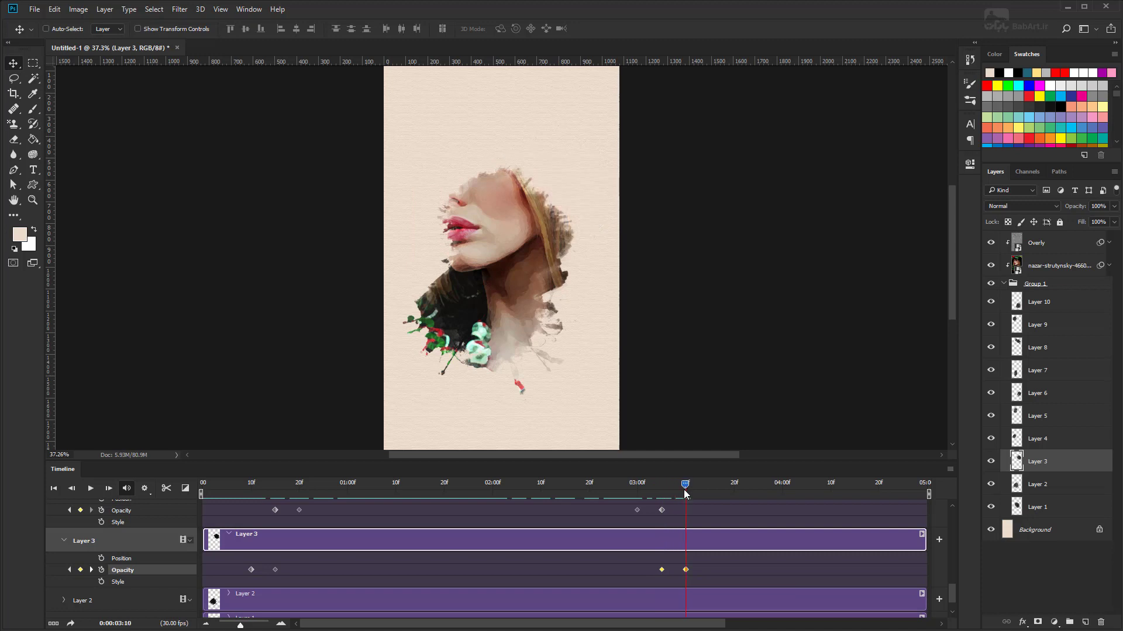
Paste the fade onto Layer 2 starting at 3:10
click(63, 600)
scroll(380, 567, down, 1)
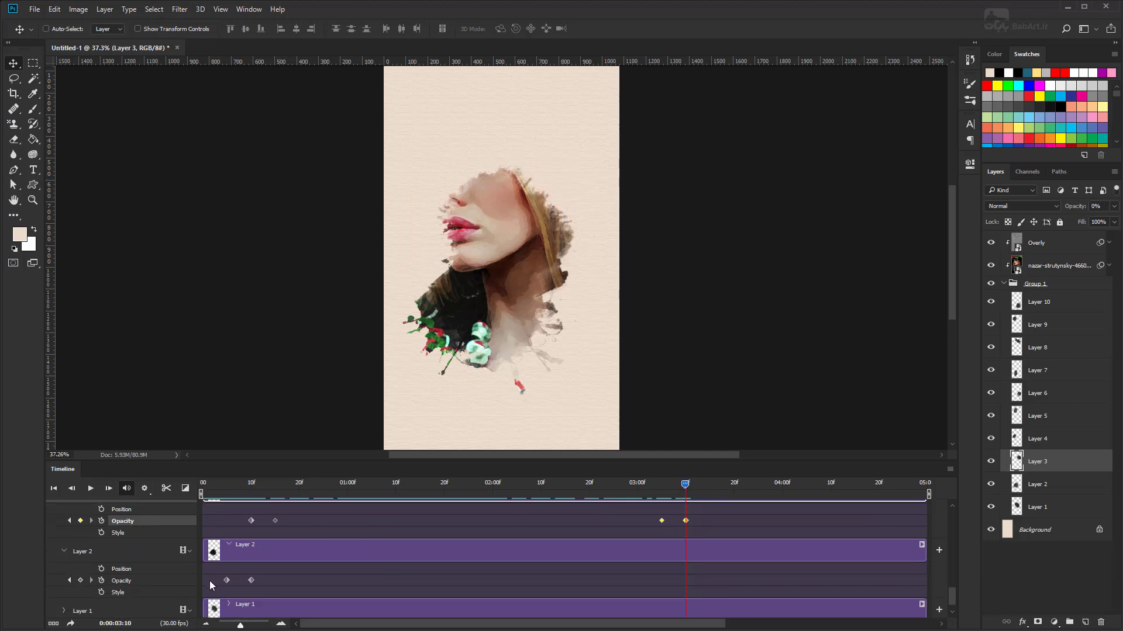
click(80, 580)
right_click(686, 581)
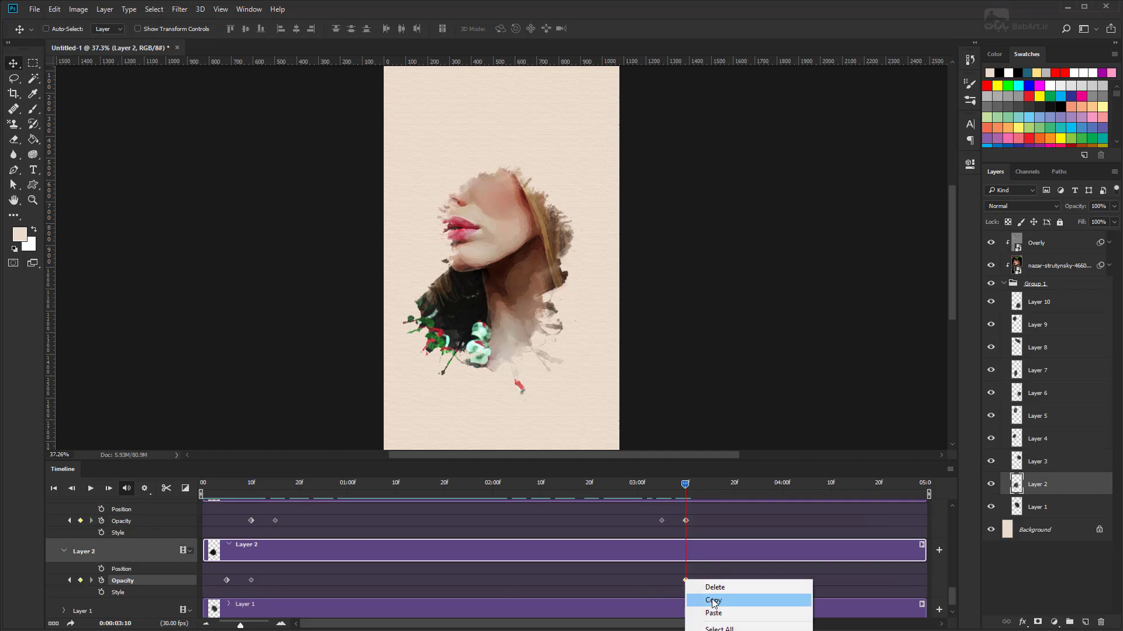
click(713, 613)
drag(686, 485, 709, 493)
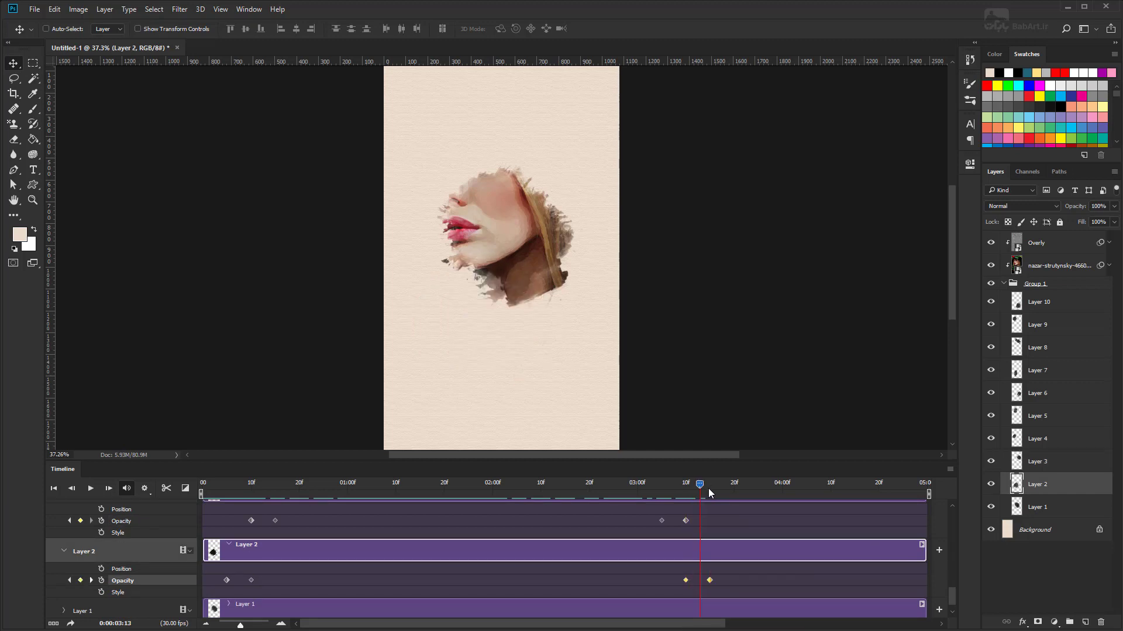
Paste the fade onto Layer 1 at 3:15, fading out by 3:20
click(65, 611)
click(369, 608)
scroll(517, 560, down, 2)
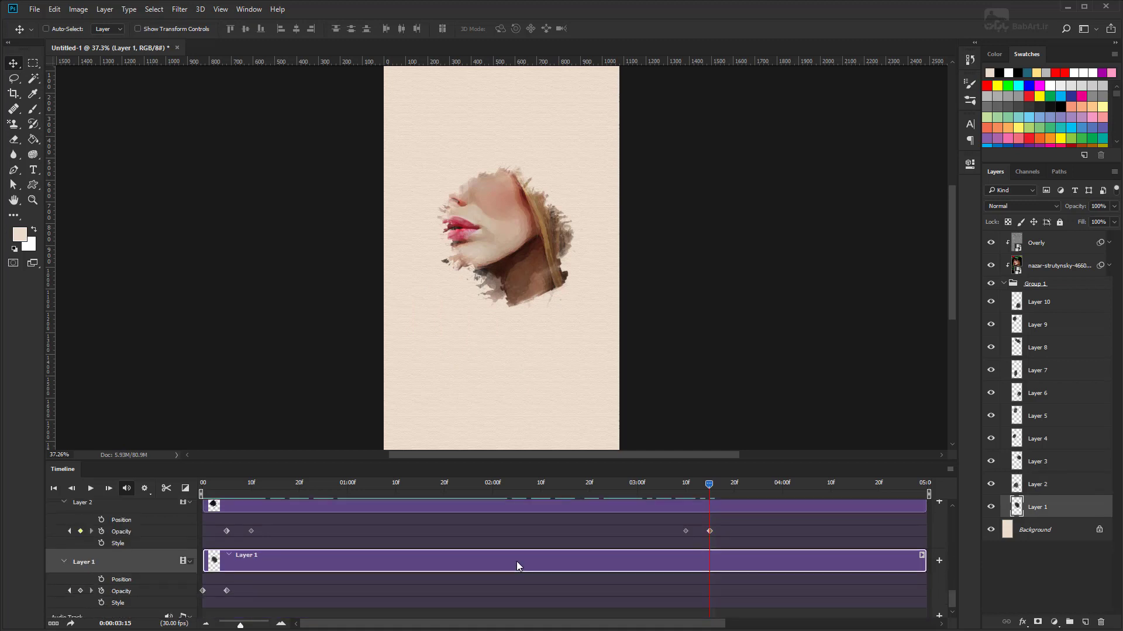
click(81, 591)
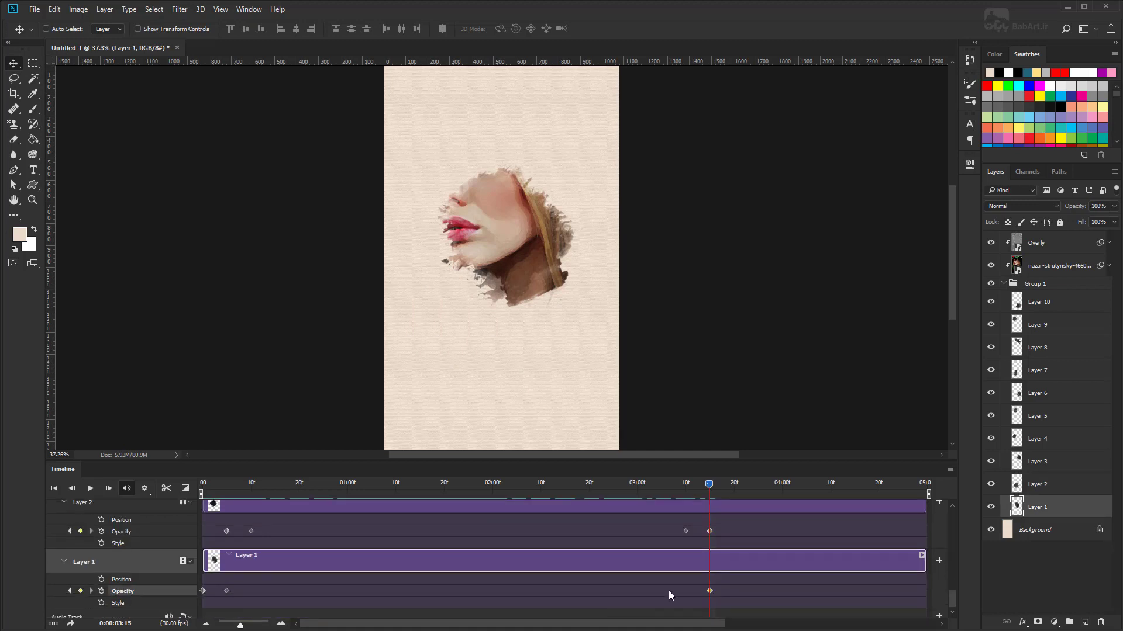
right_click(710, 590)
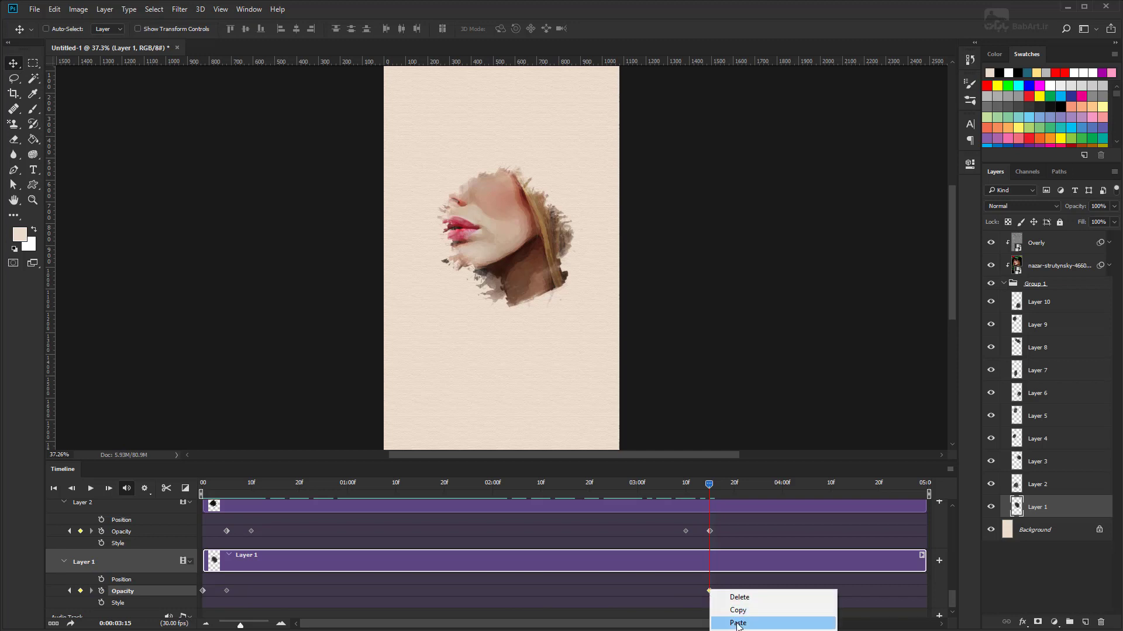
click(731, 621)
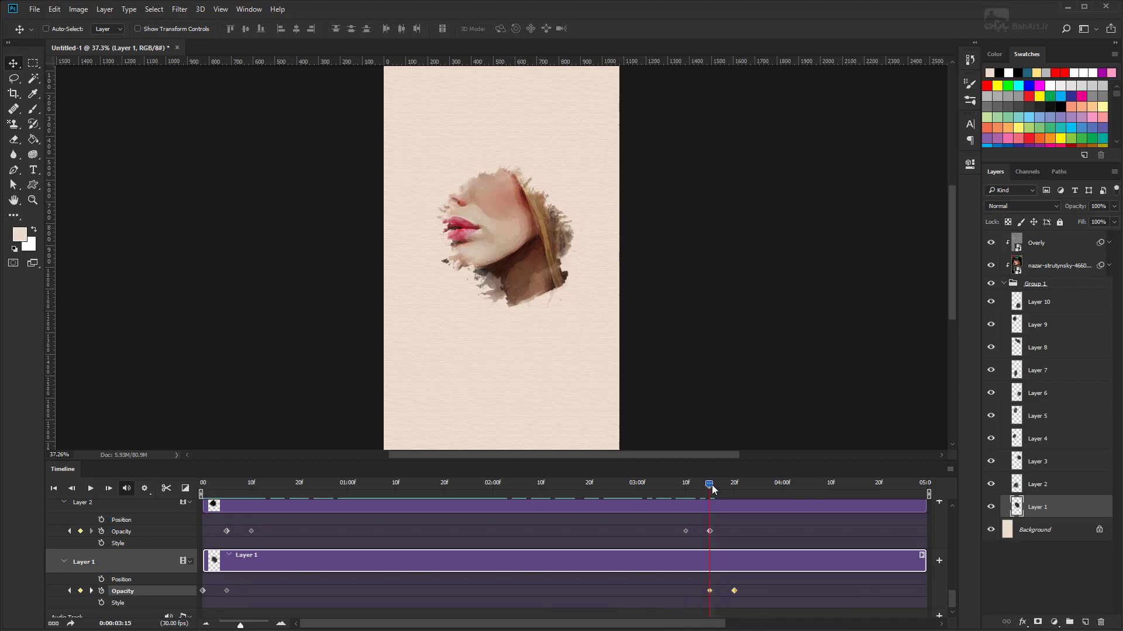
drag(709, 485, 734, 485)
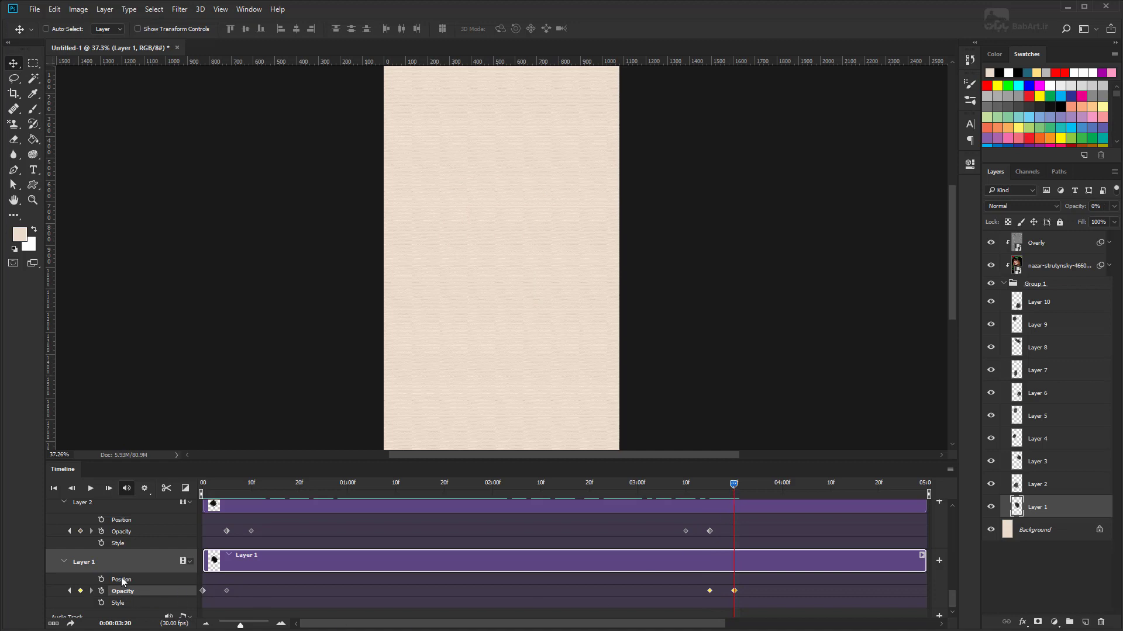
key(ctrl+0)
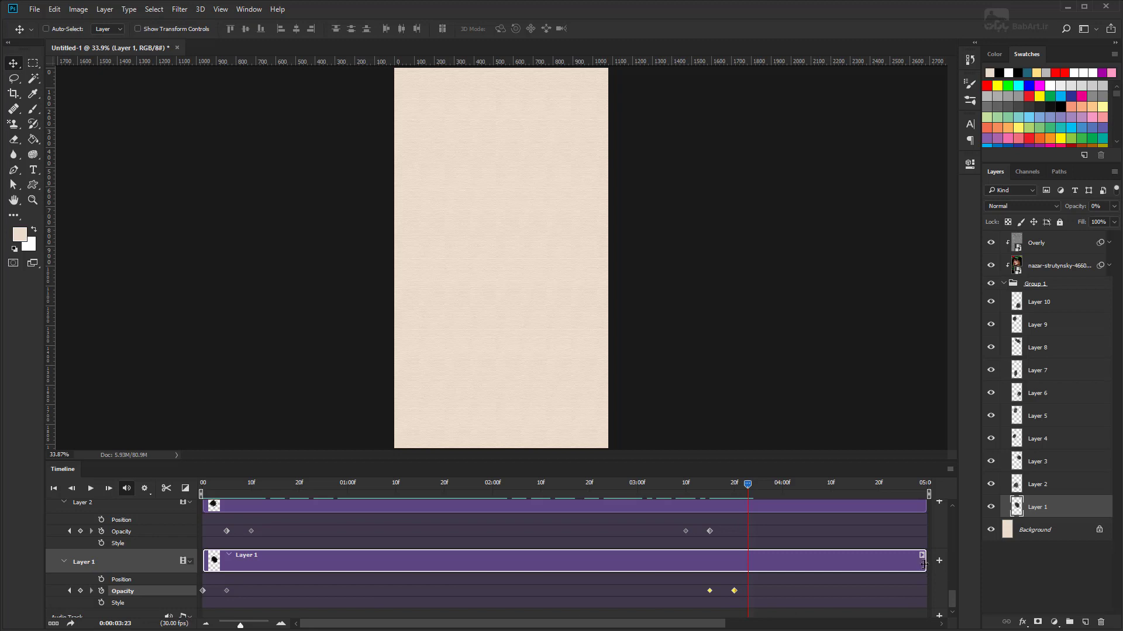
mouse_move(924, 564)
mouse_down()
mouse_move(912, 567)
mouse_move(926, 565)
mouse_up()
scroll(275, 542, up, 1)
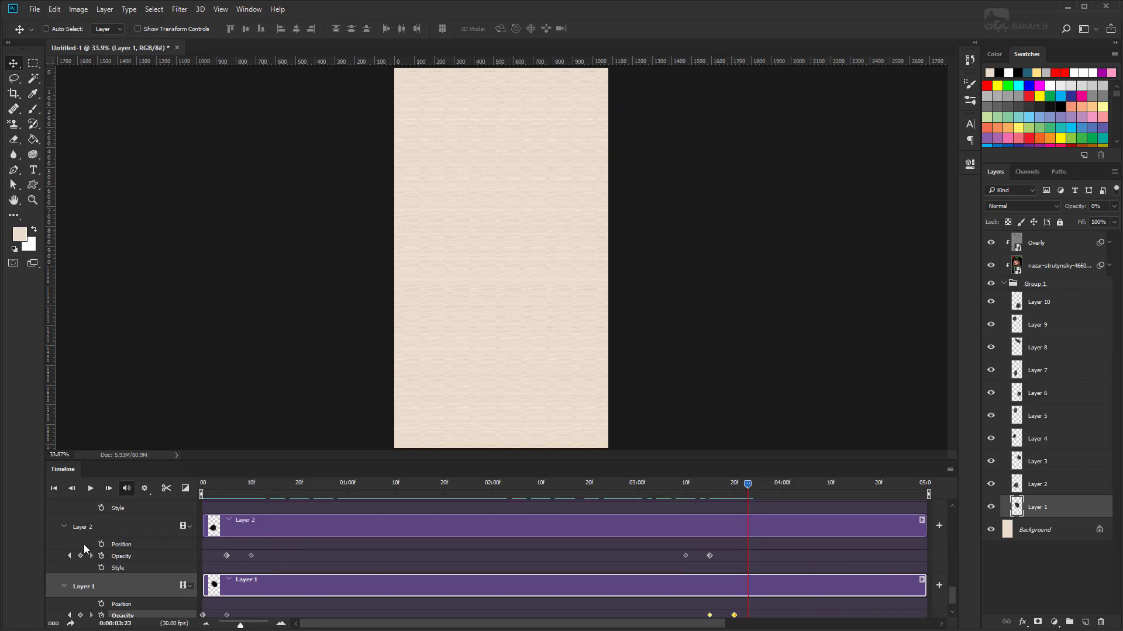
scroll(295, 545, up, 5)
scroll(294, 545, up, 3)
scroll(294, 545, up, 5)
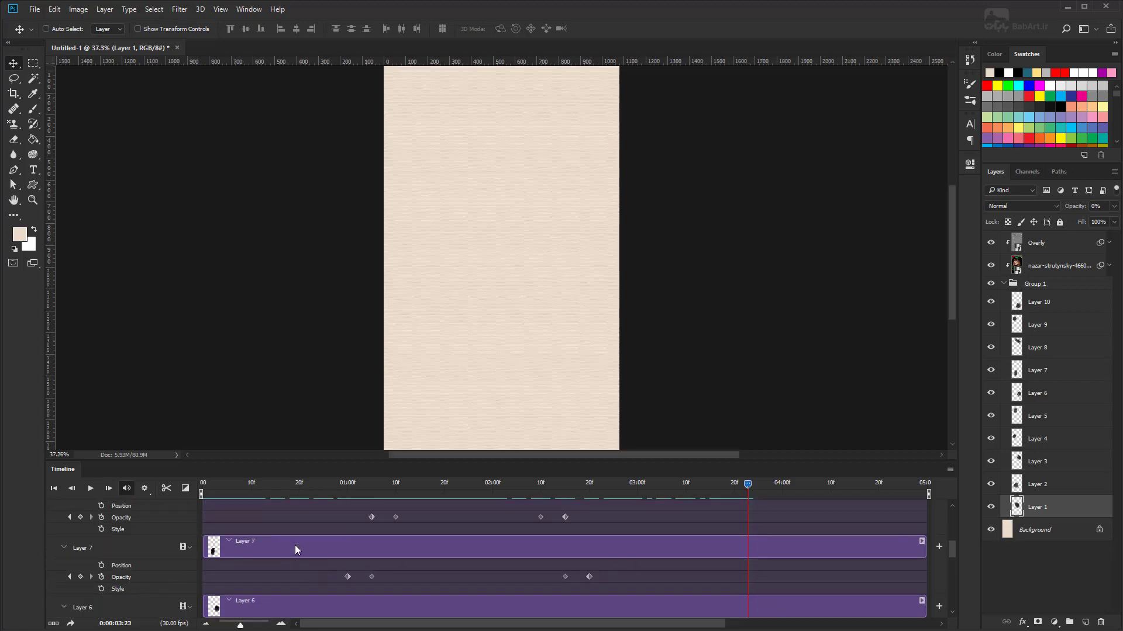
scroll(294, 545, up, 5)
scroll(295, 545, up, 4)
scroll(295, 545, up, 4)
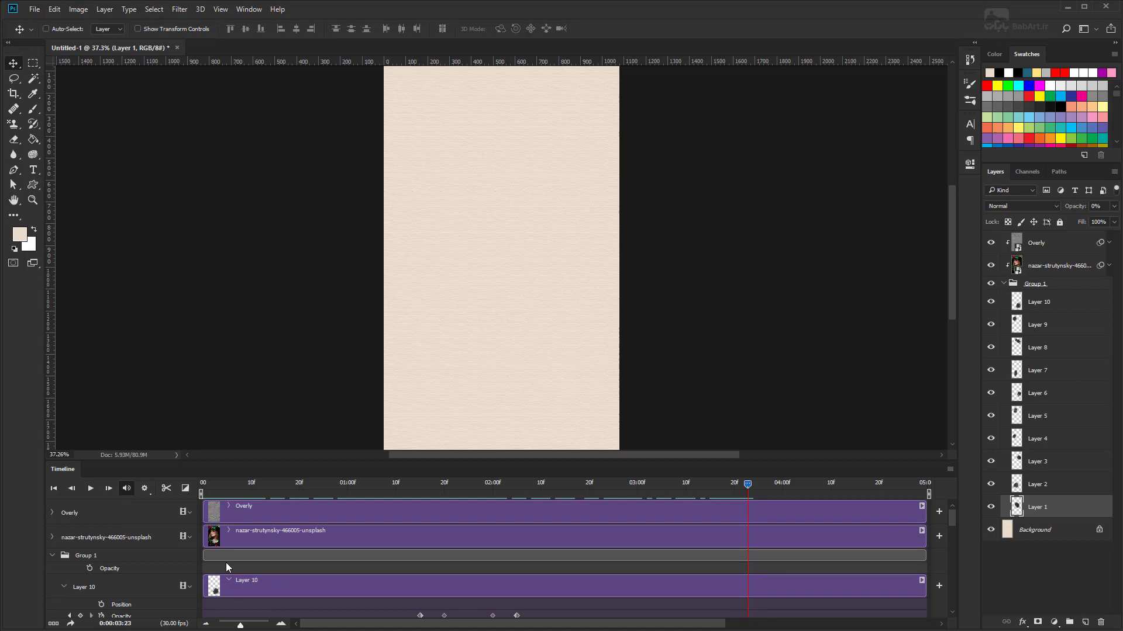
Trim the photo, Overly, Layer 10 and Layer 9 clips to end at the playhead
click(54, 556)
drag(925, 536, 748, 542)
drag(924, 512, 748, 515)
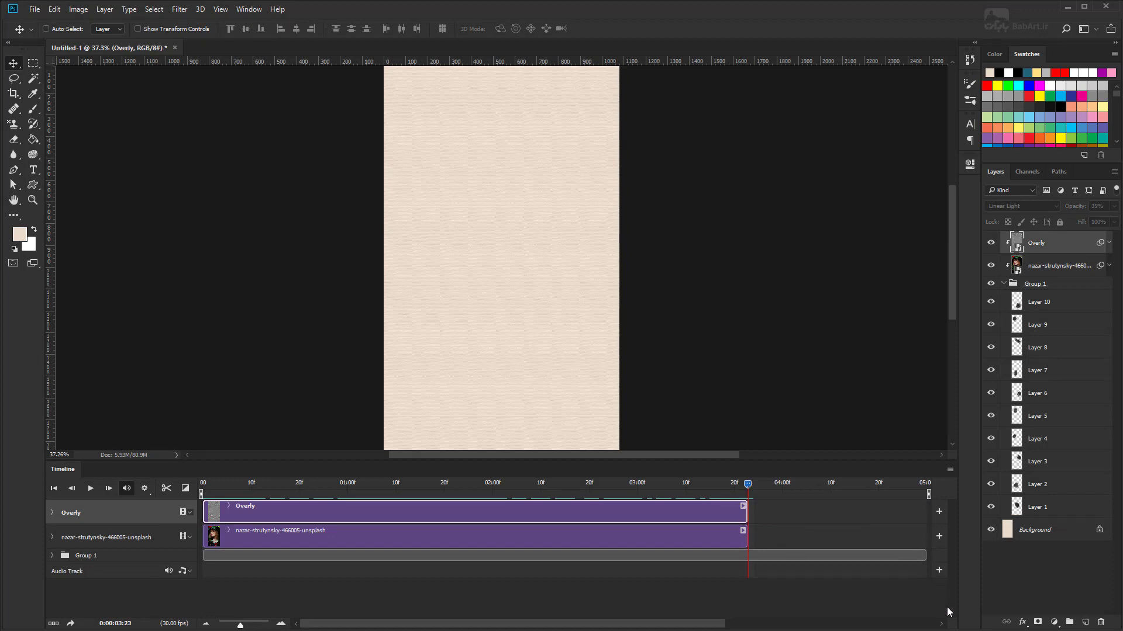
click(51, 556)
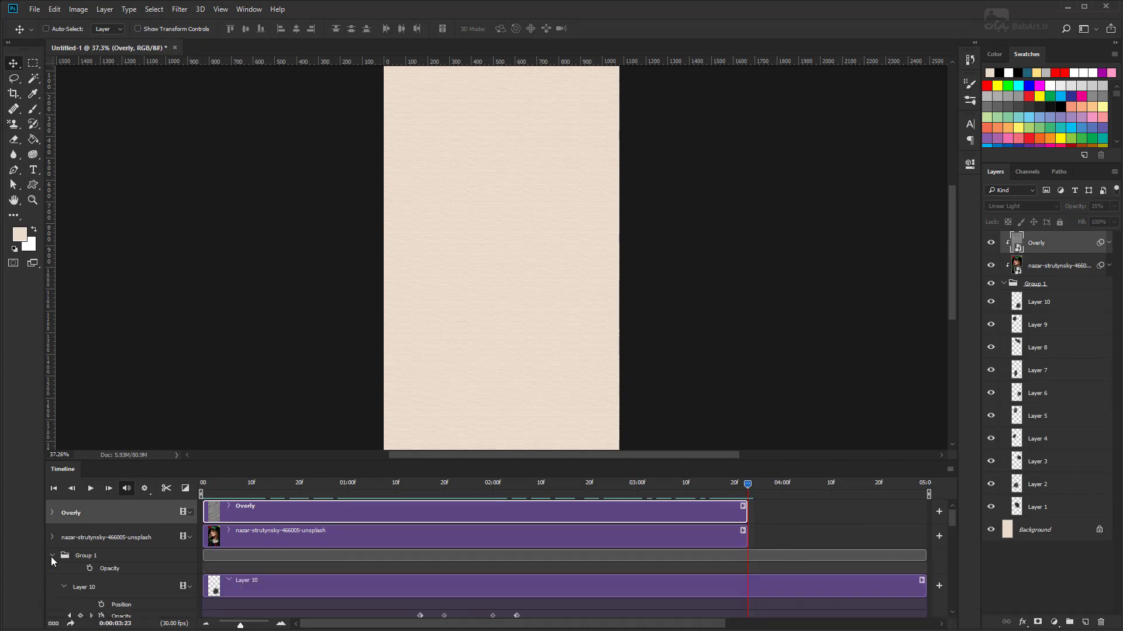
click(912, 594)
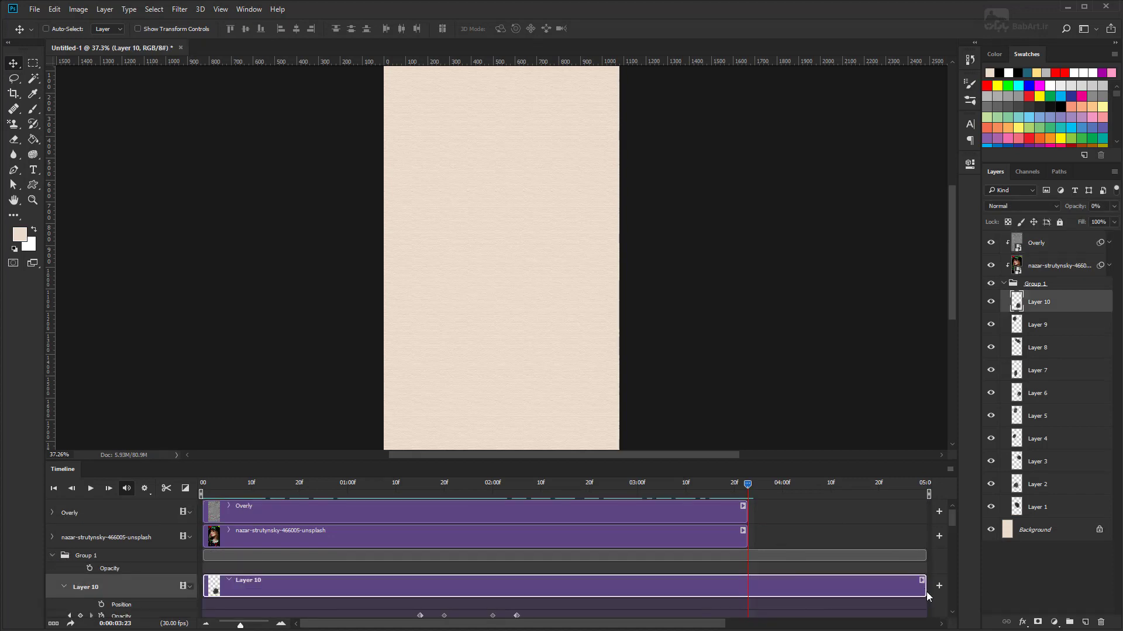
drag(888, 592, 768, 584)
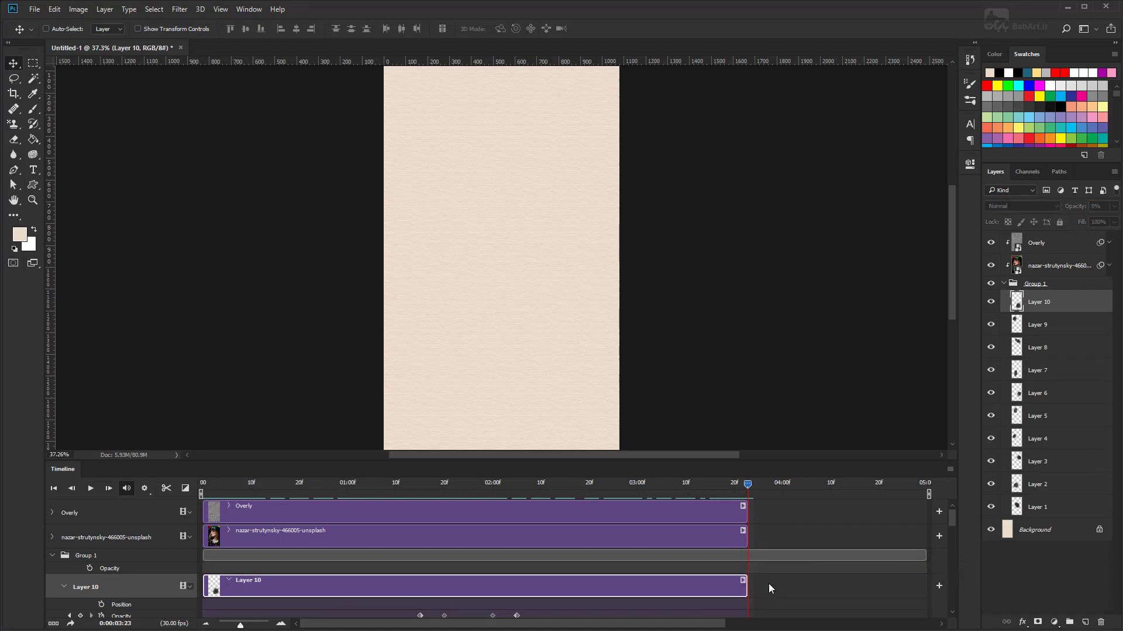
scroll(770, 584, down, 2)
scroll(770, 583, down, 1)
click(897, 570)
drag(927, 574, 752, 578)
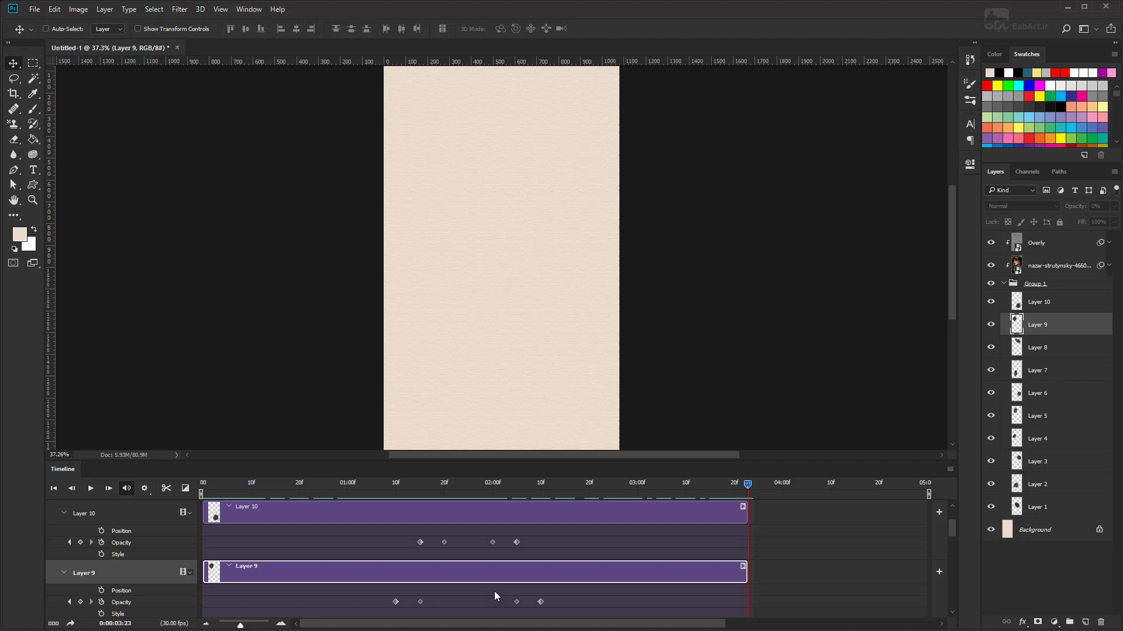
Collapse the tracks of Layers 10 through 1 and fit the canvas in the window
click(64, 512)
click(65, 536)
click(65, 560)
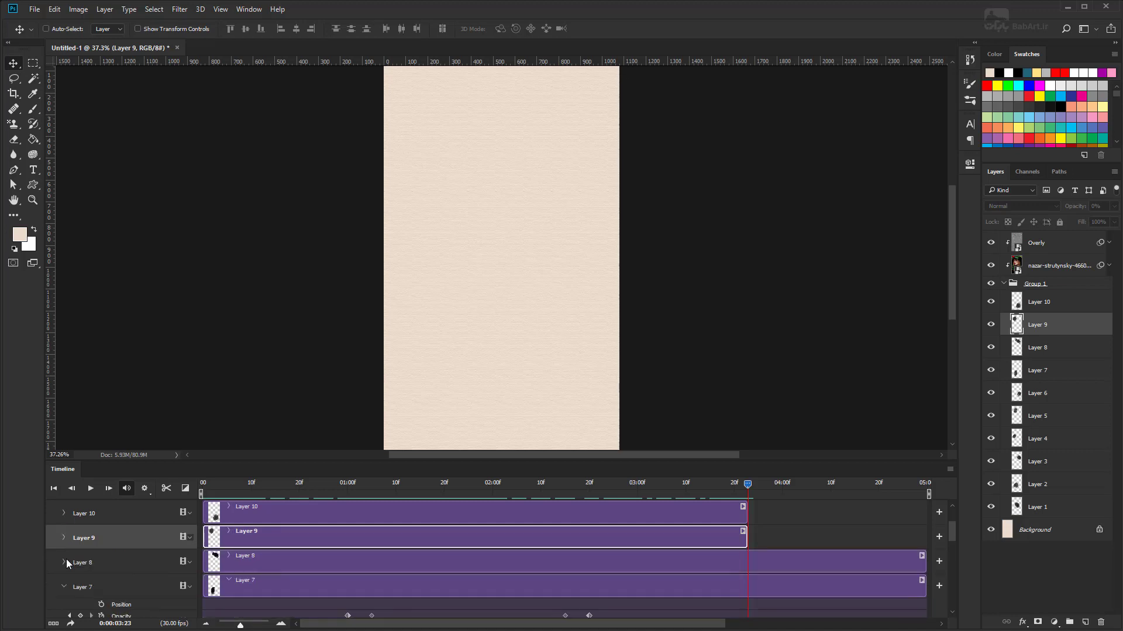
key(ctrl+0)
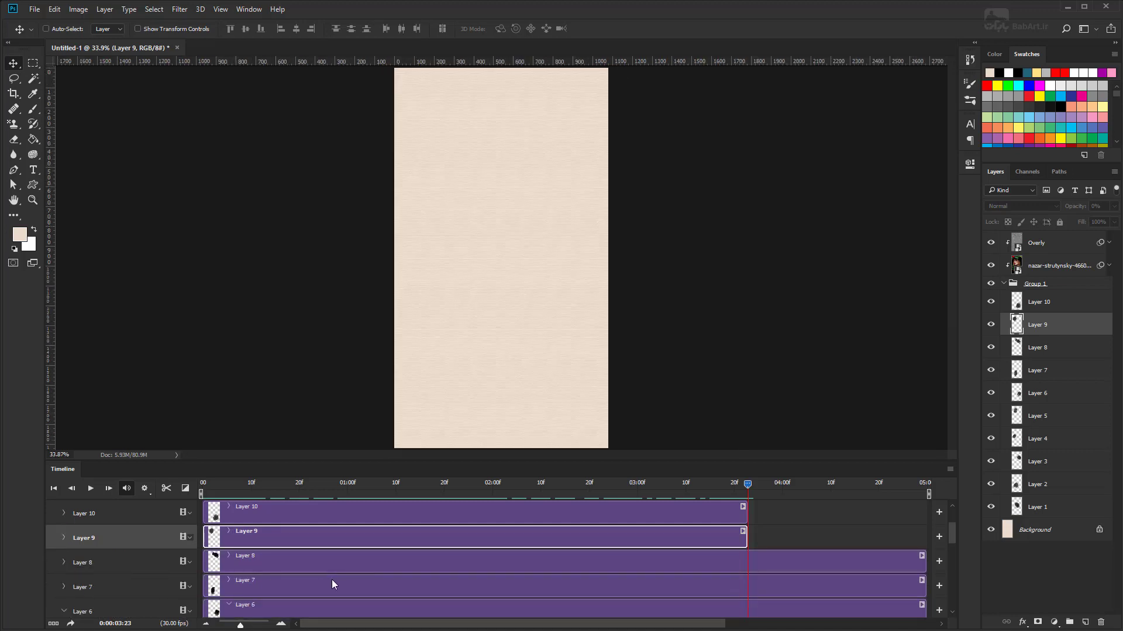
scroll(332, 580, down, 5)
click(62, 574)
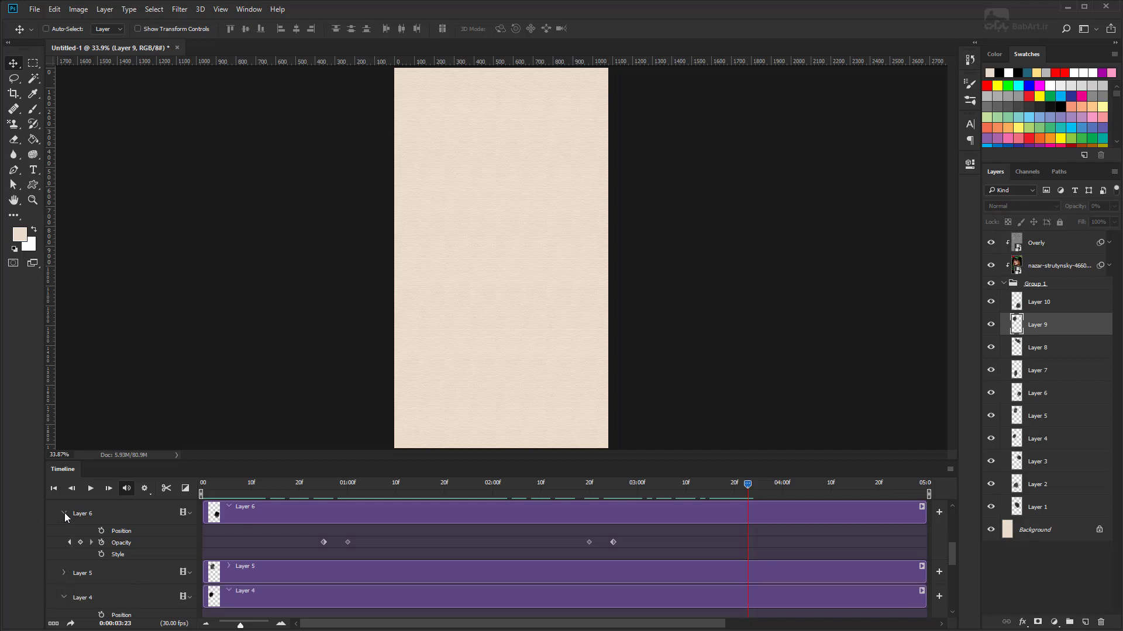
click(64, 513)
click(65, 562)
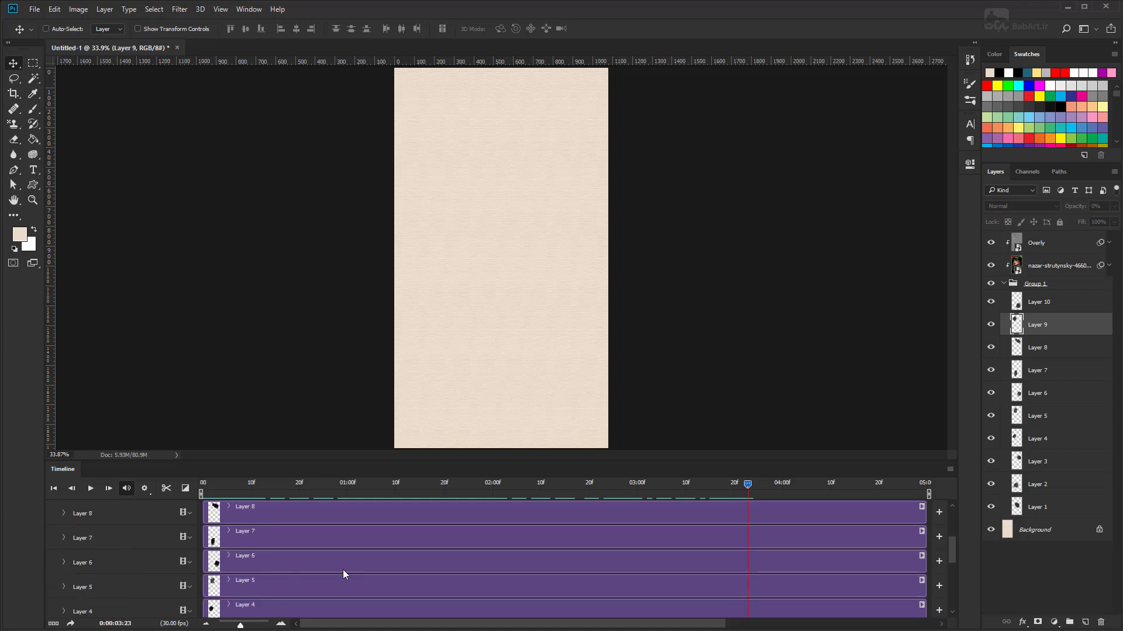
scroll(342, 569, down, 1)
scroll(143, 567, down, 1)
click(63, 536)
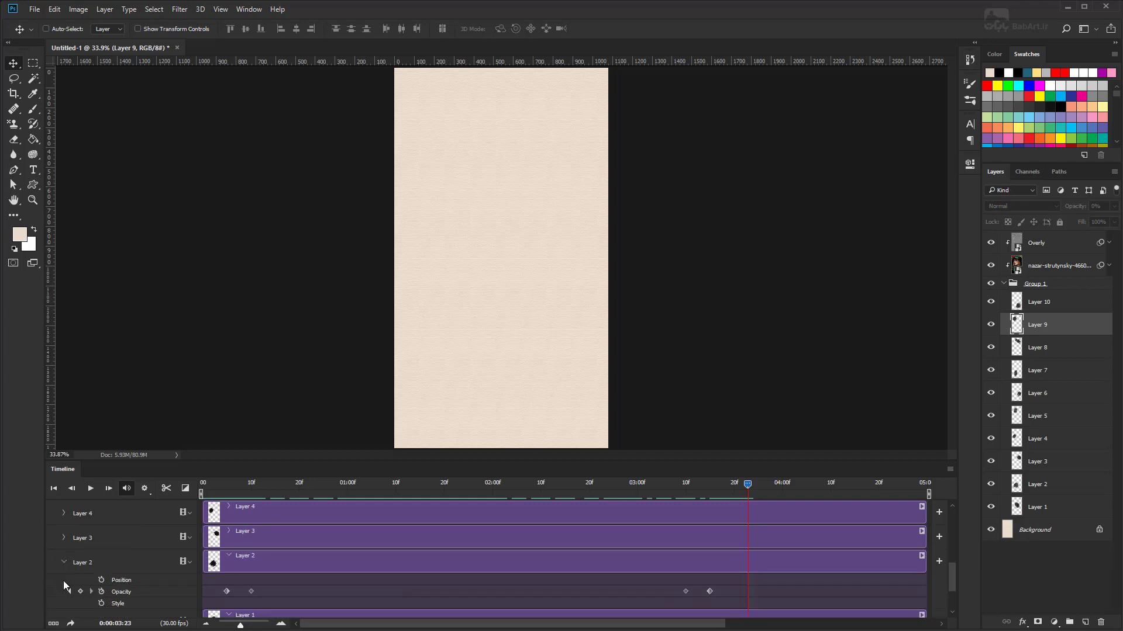
click(64, 563)
scroll(331, 565, down, 1)
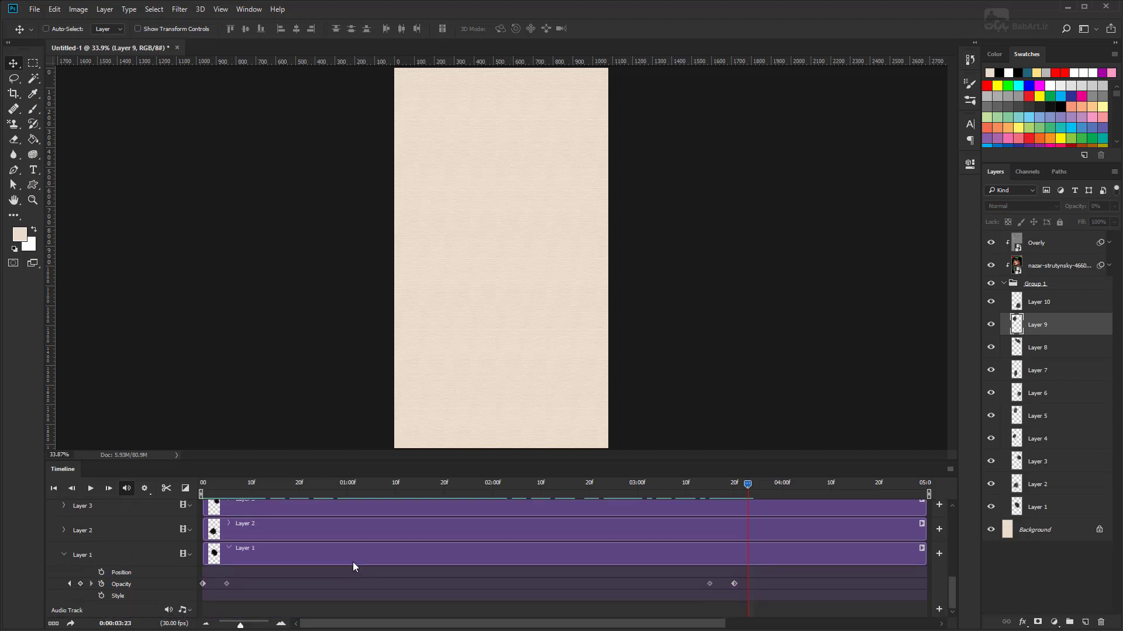
click(64, 556)
scroll(840, 568, up, 2)
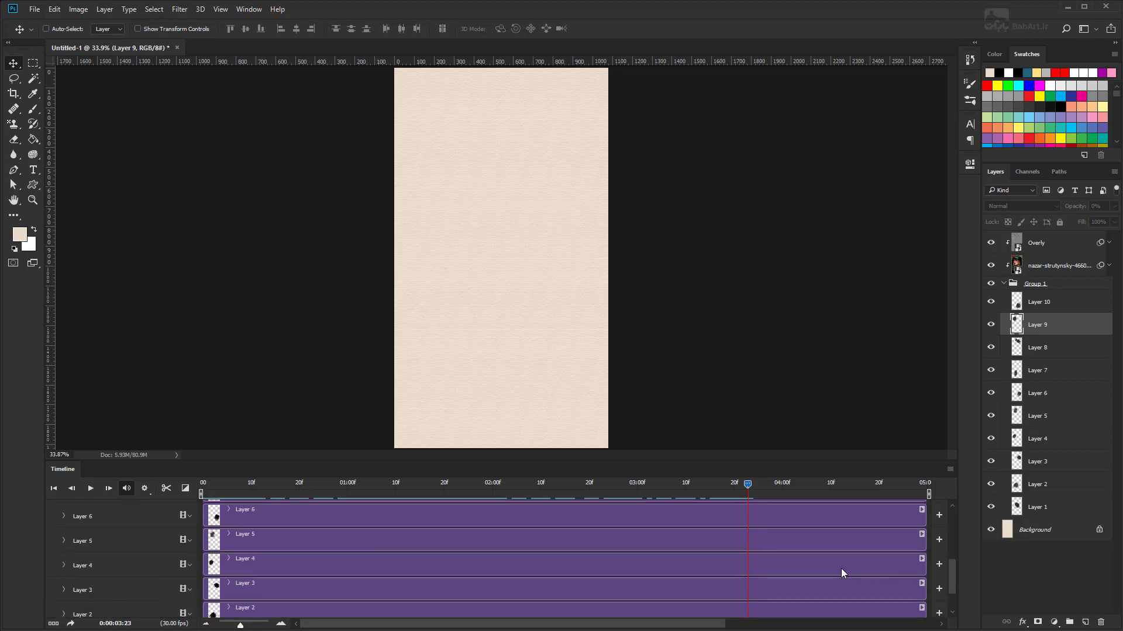
scroll(841, 567, up, 3)
Trim the Layer 8 through Layer 1 clips to the playhead and preview the result
drag(923, 538, 747, 539)
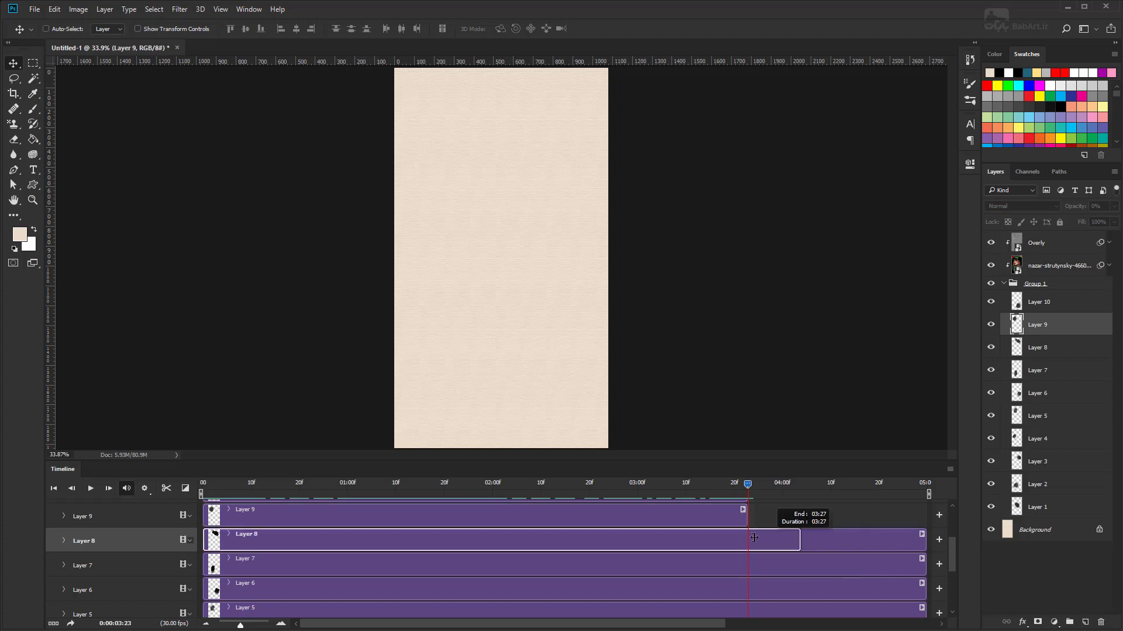
drag(922, 564, 748, 565)
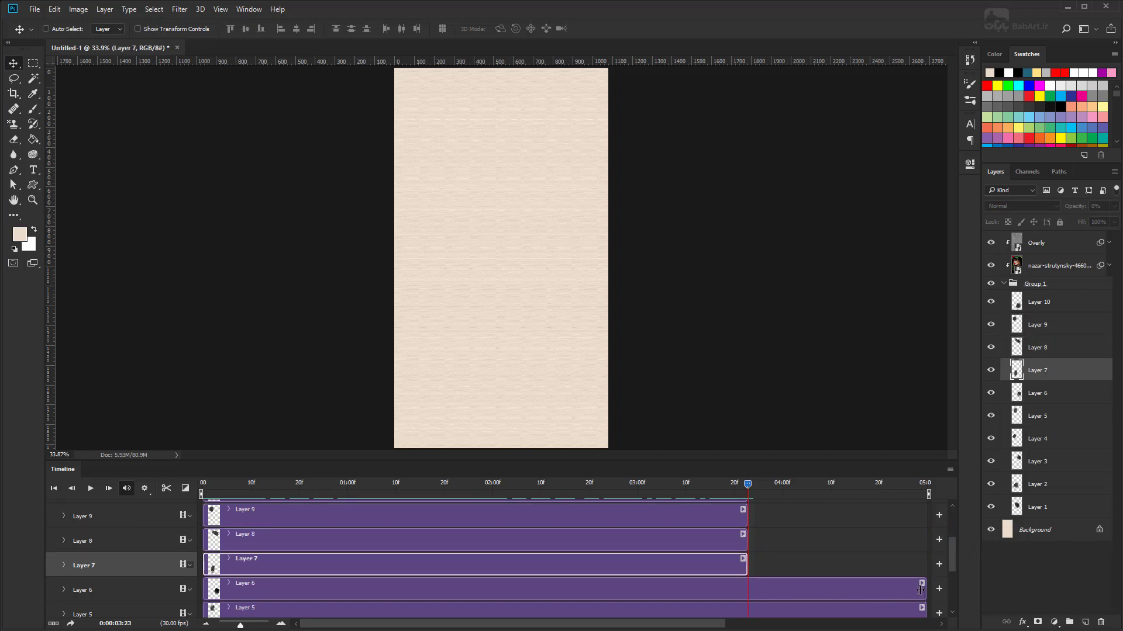
drag(923, 592, 747, 593)
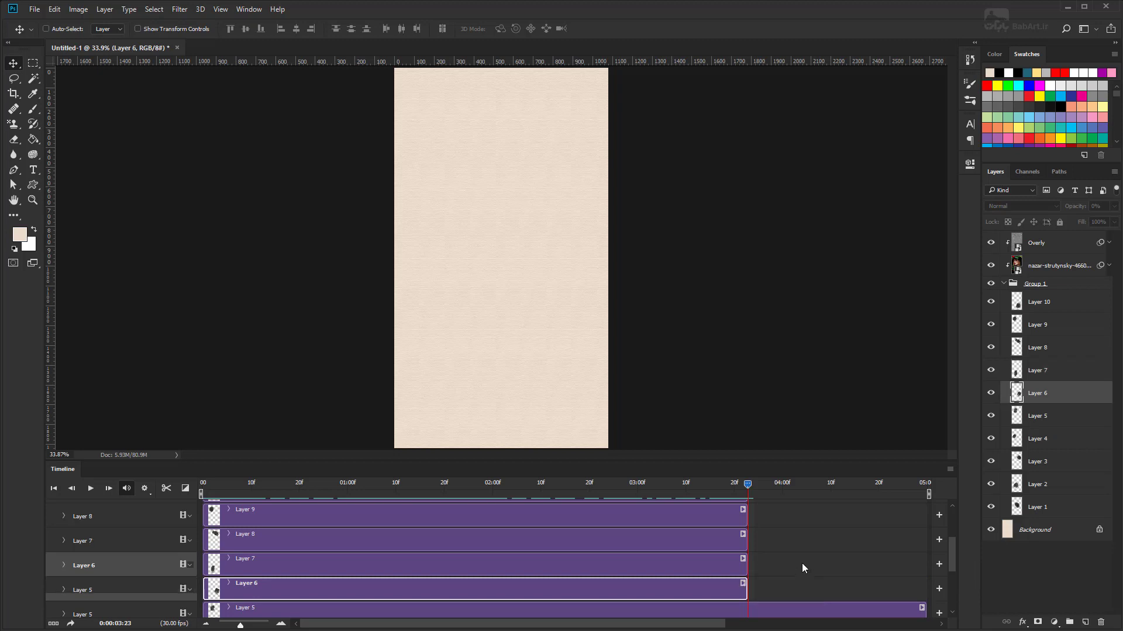
scroll(802, 563, down, 3)
drag(924, 540, 748, 541)
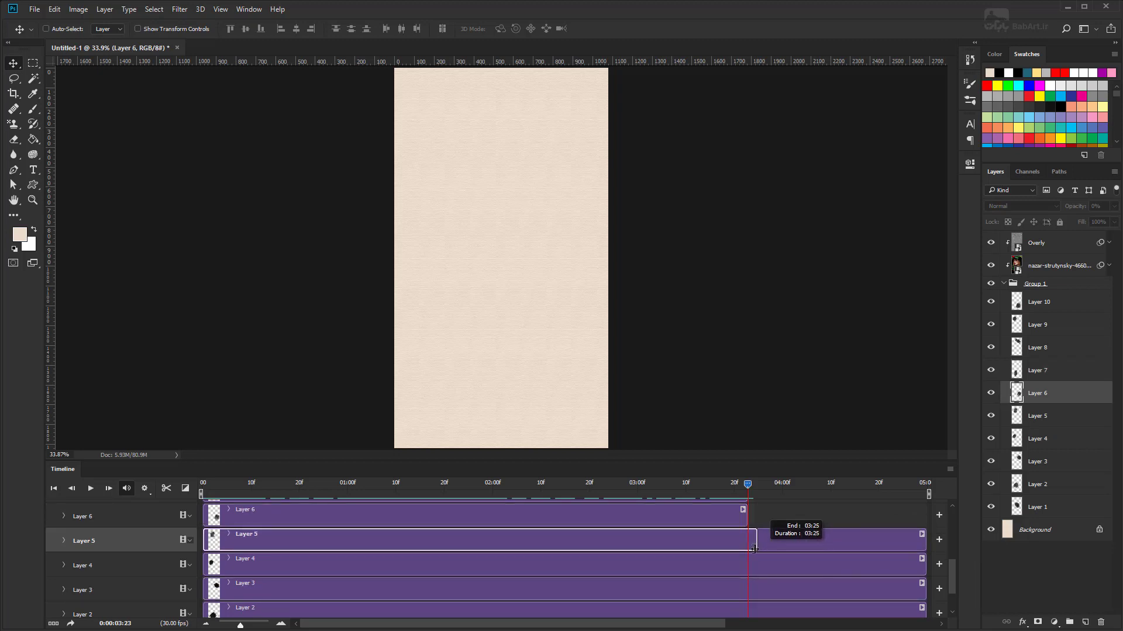
drag(923, 571, 748, 565)
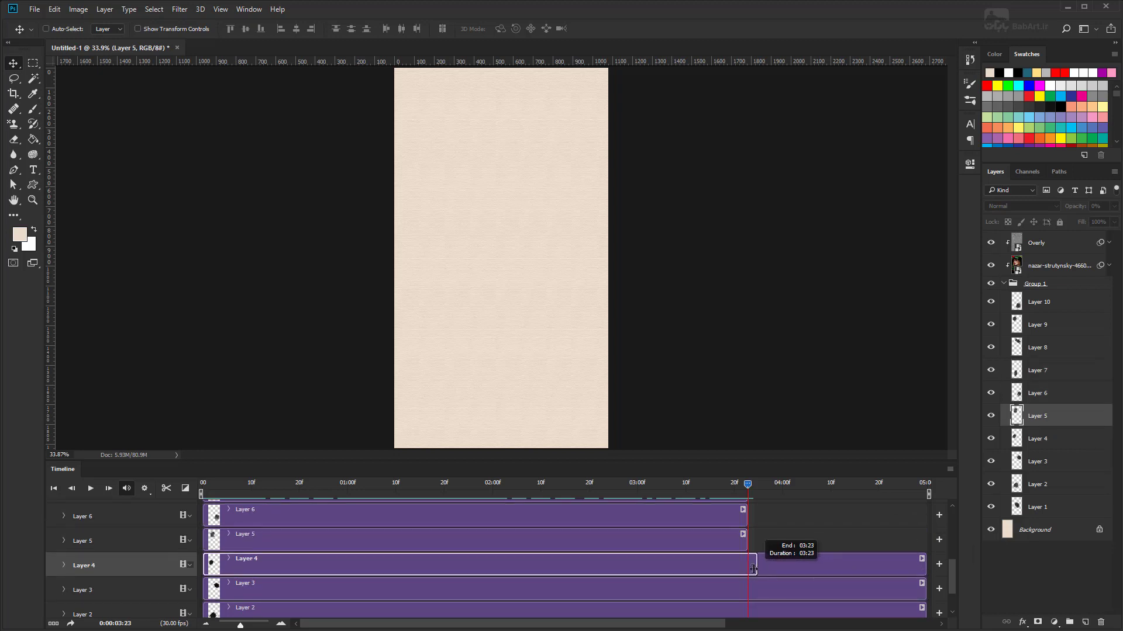
drag(922, 591, 747, 591)
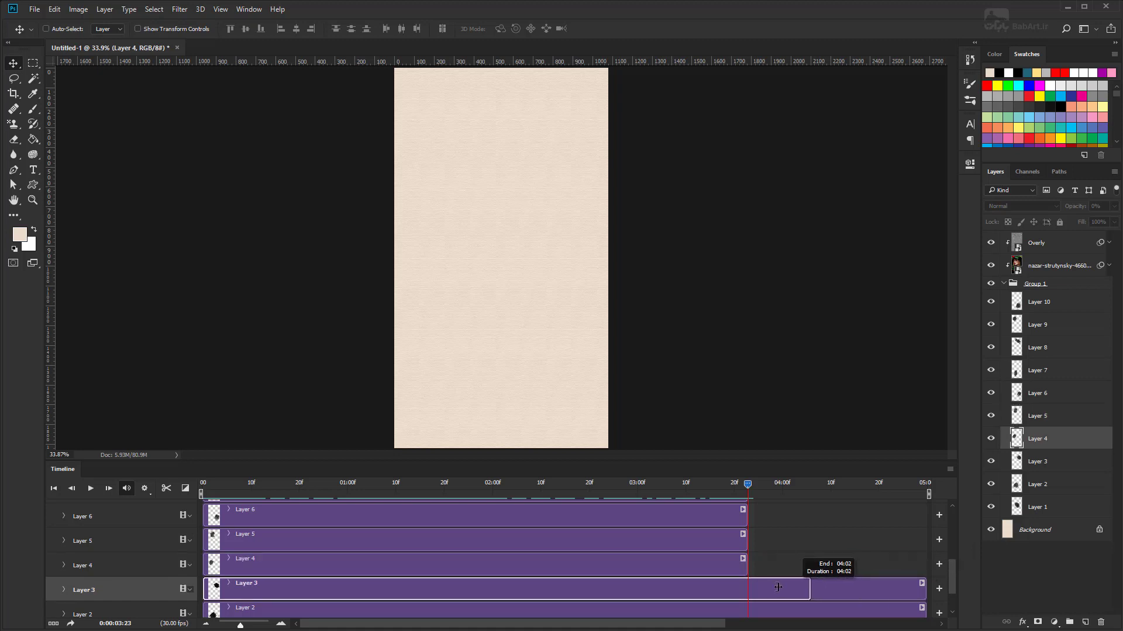
drag(922, 608, 748, 609)
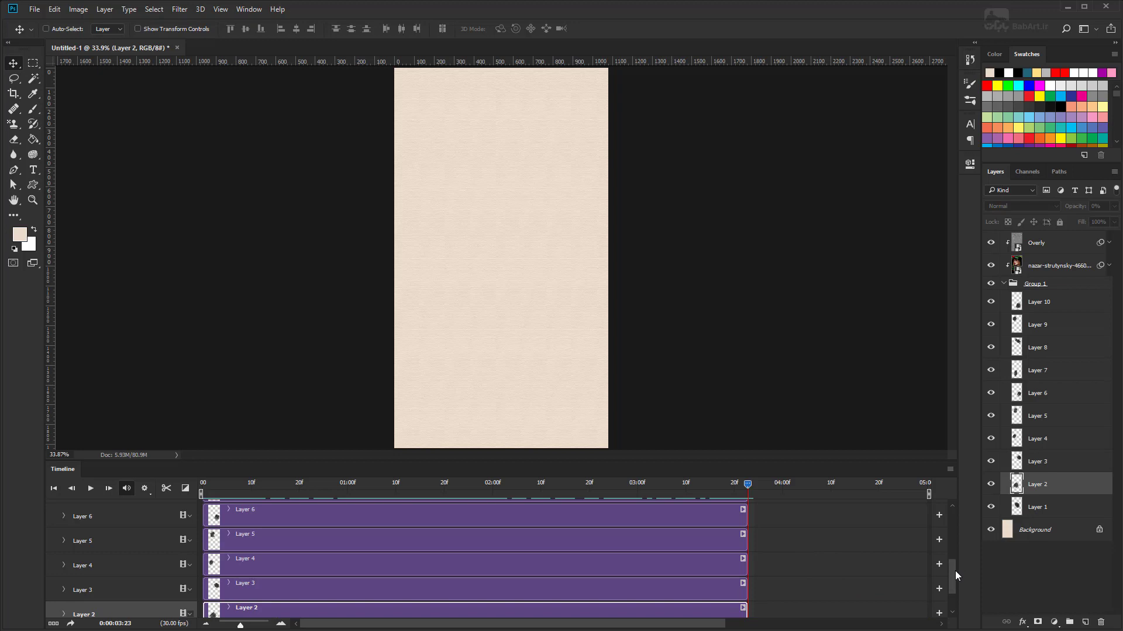
mouse_move(955, 570)
mouse_down()
mouse_move(953, 595)
mouse_move(749, 592)
mouse_up()
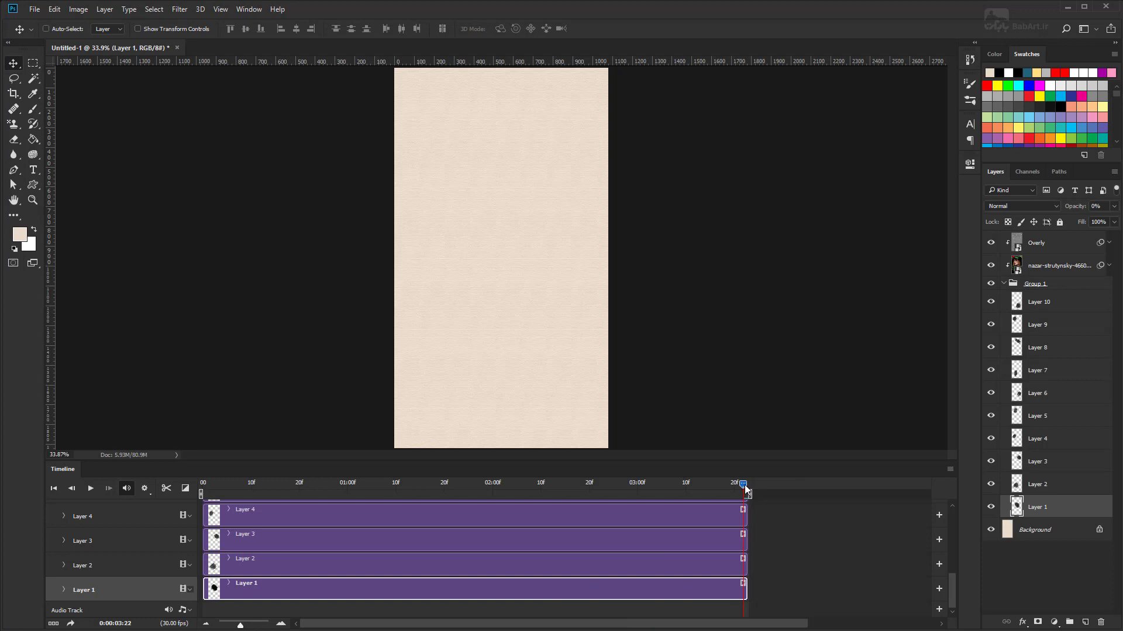
drag(746, 482, 214, 519)
Play the trimmed animation preview, briefly checking the Layer 4 clip's motion options
click(91, 488)
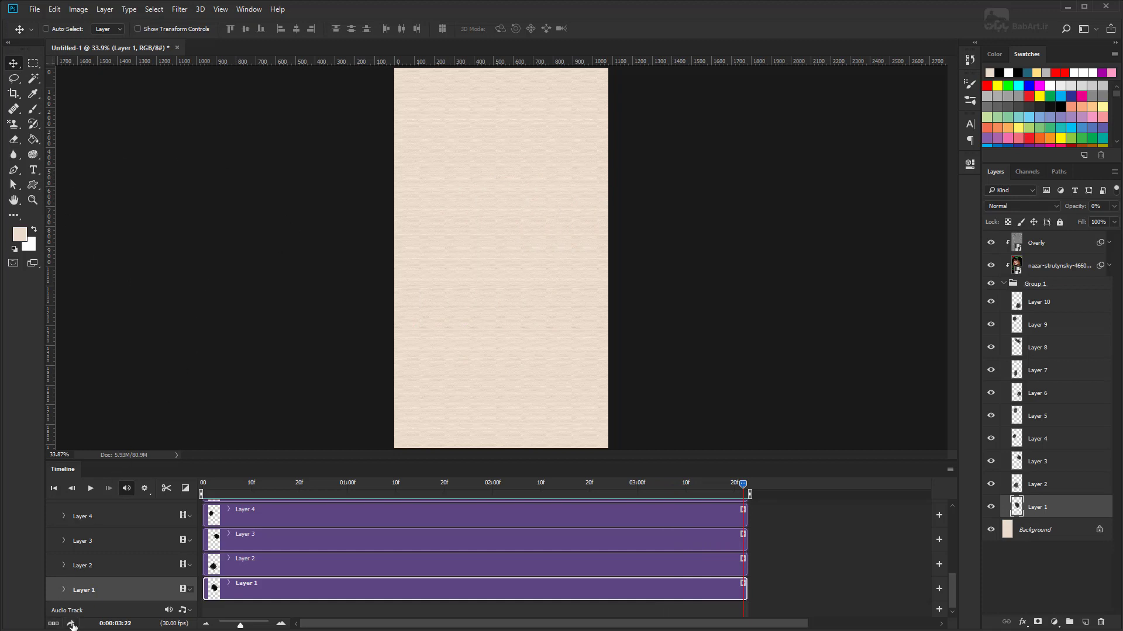
right_click(311, 523)
click(276, 518)
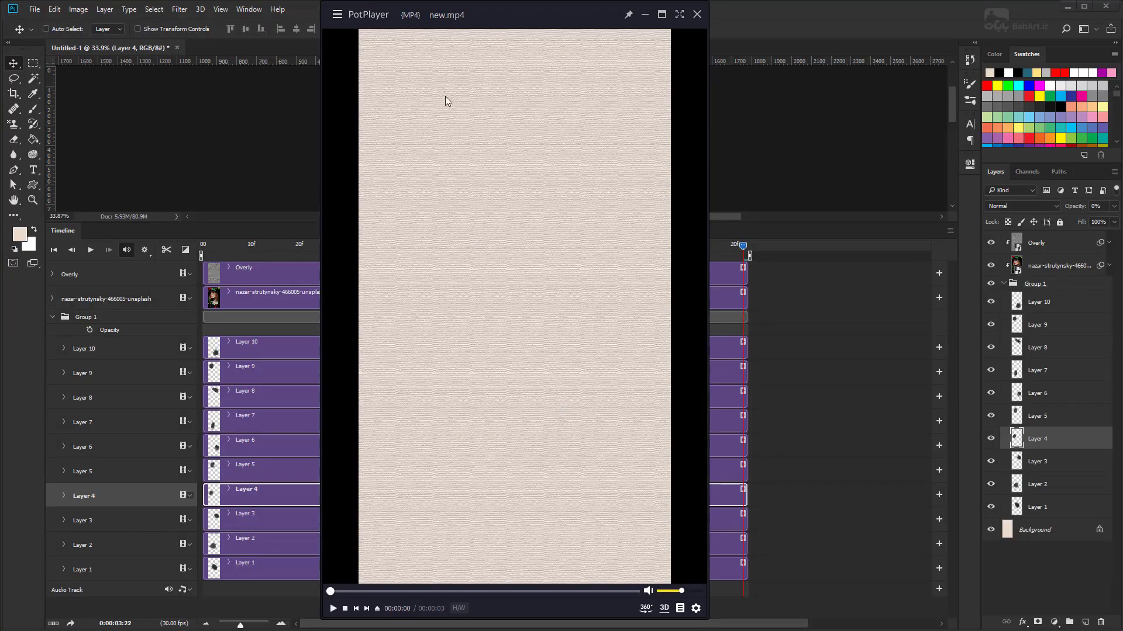
Play new.mp4 through in PotPlayer, then close the player
click(501, 221)
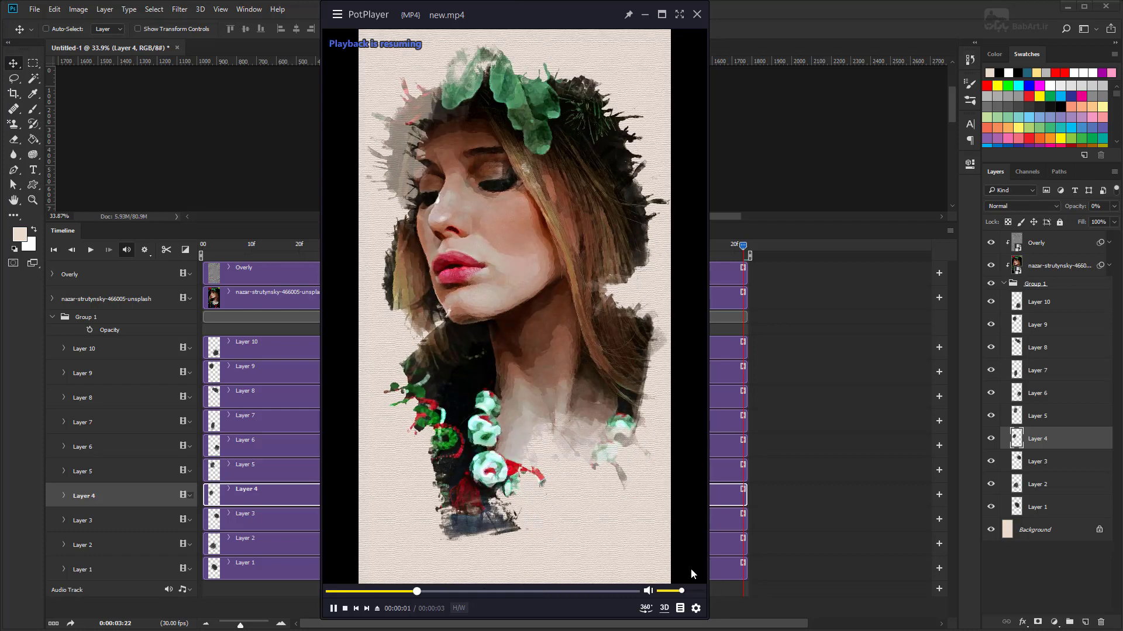
click(697, 15)
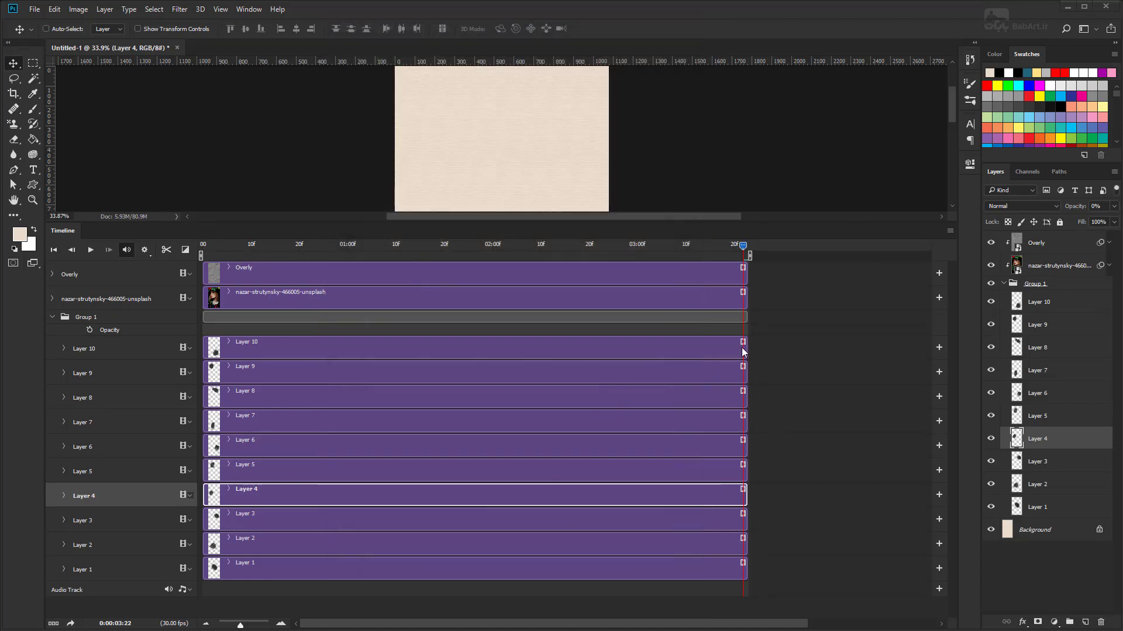
Enlarge the canvas area and convert the video timeline to a frame animation, confirming the warning
drag(884, 223, 841, 538)
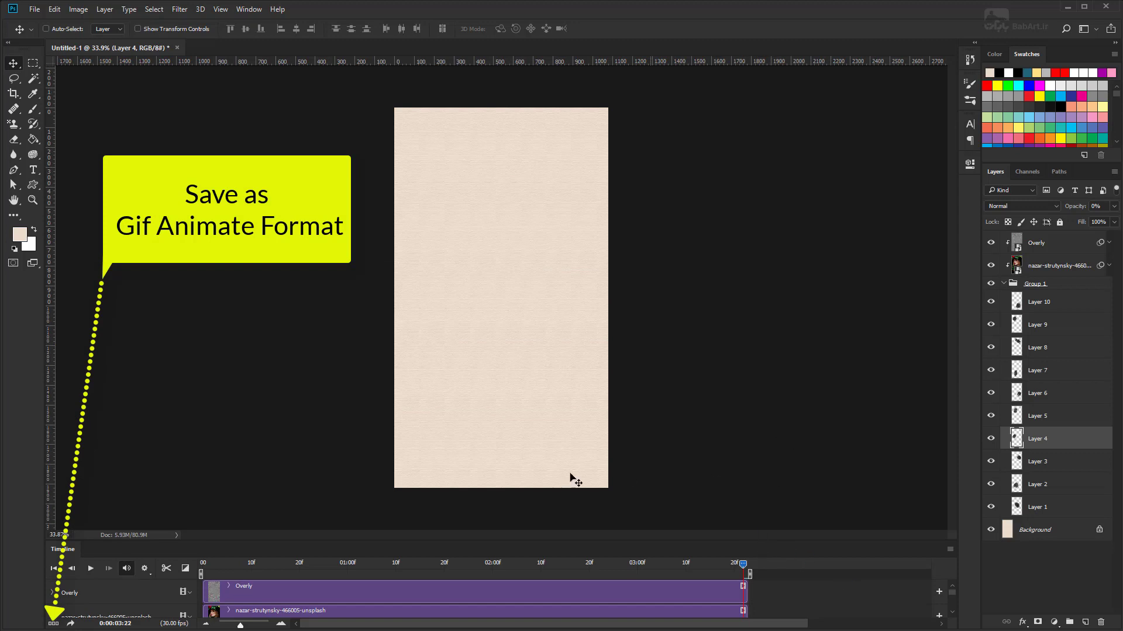
click(54, 624)
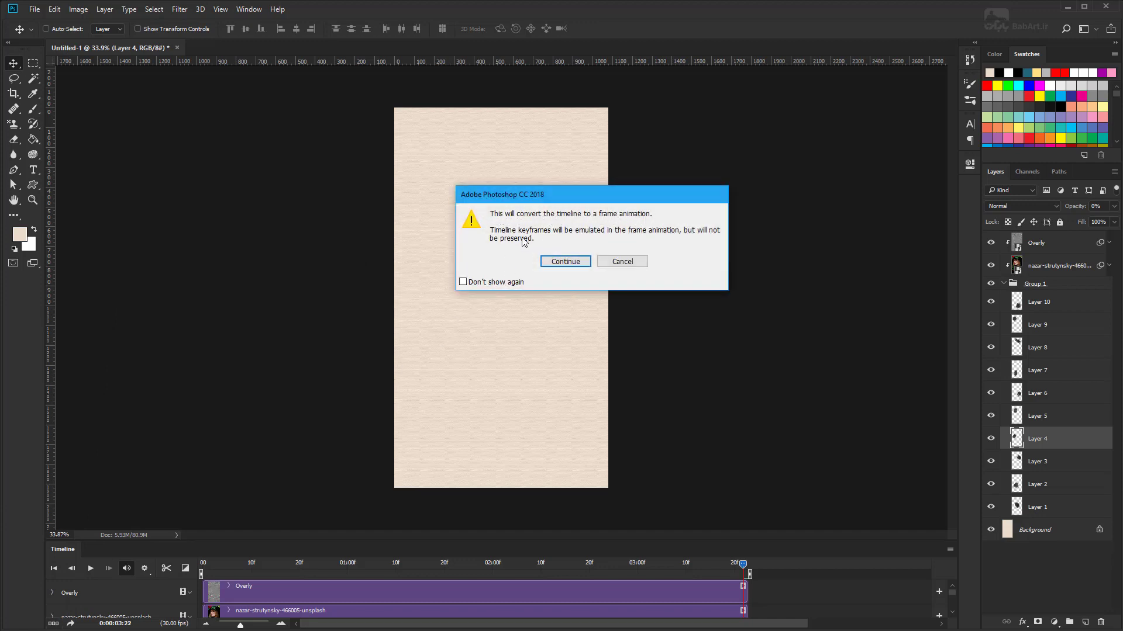
click(565, 261)
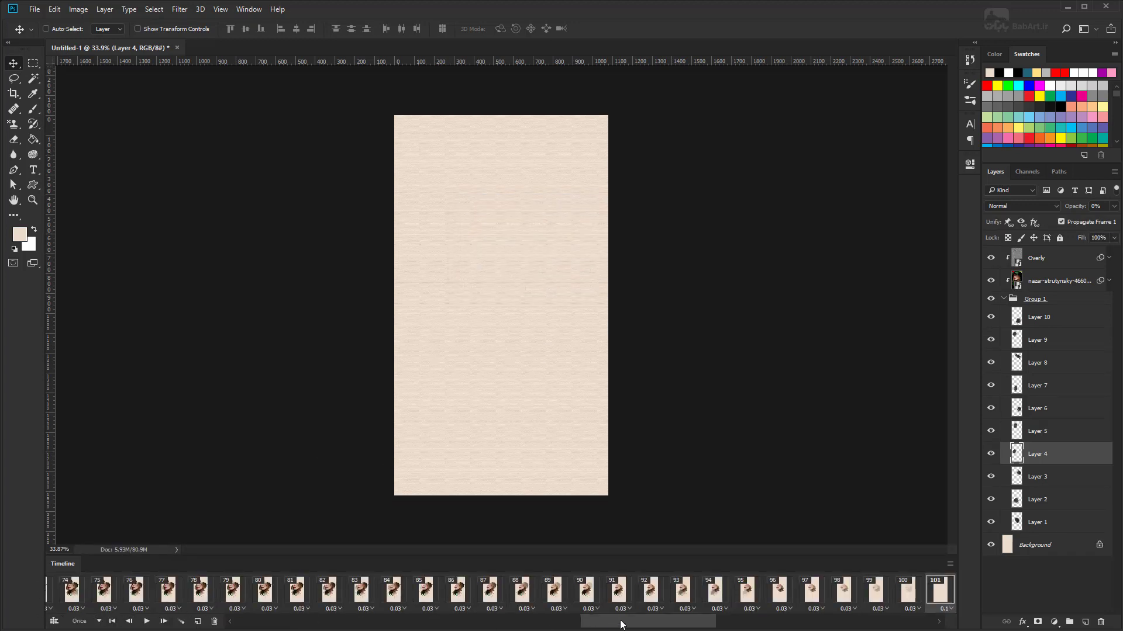
Set the frame animation to loop Forever from frame 1, play and stop it, then open the File menu
drag(621, 625, 125, 615)
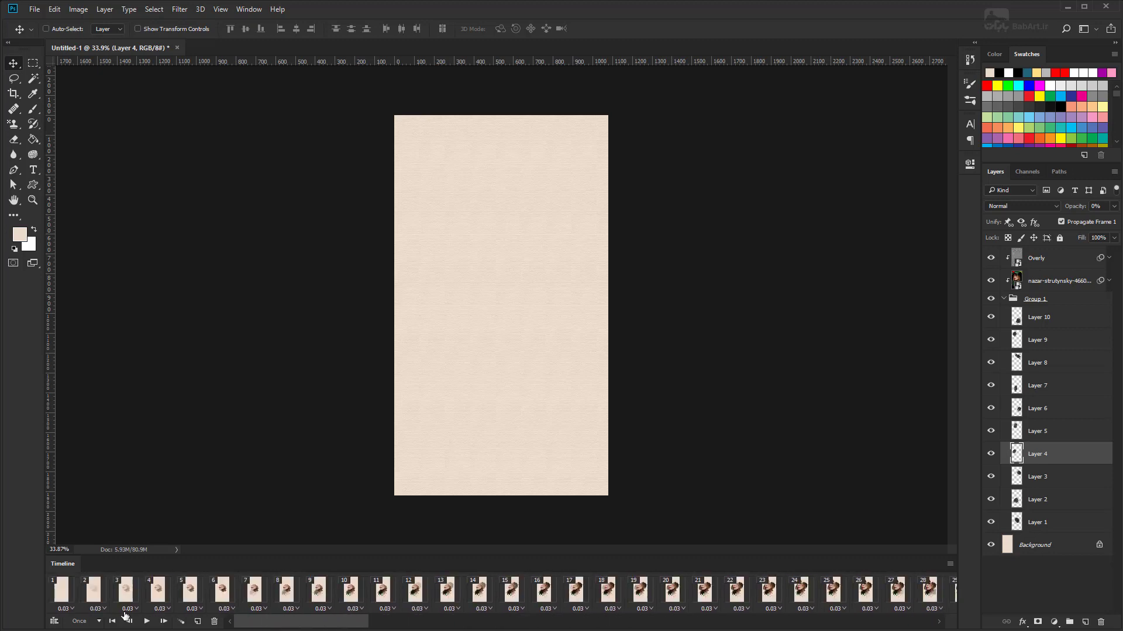
click(62, 594)
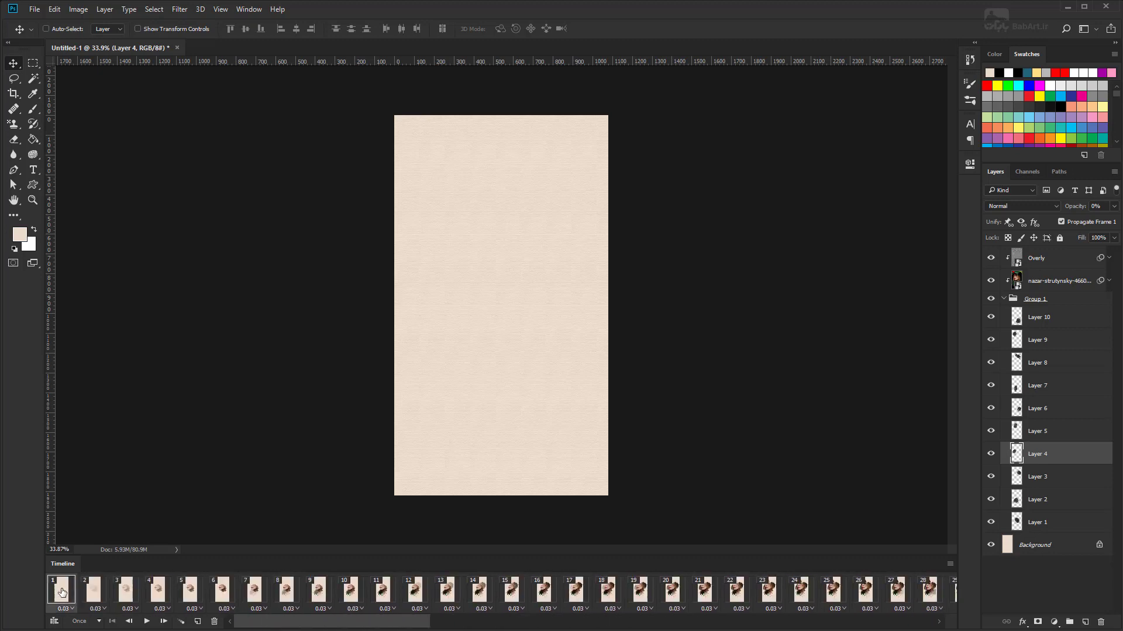
click(85, 628)
click(147, 622)
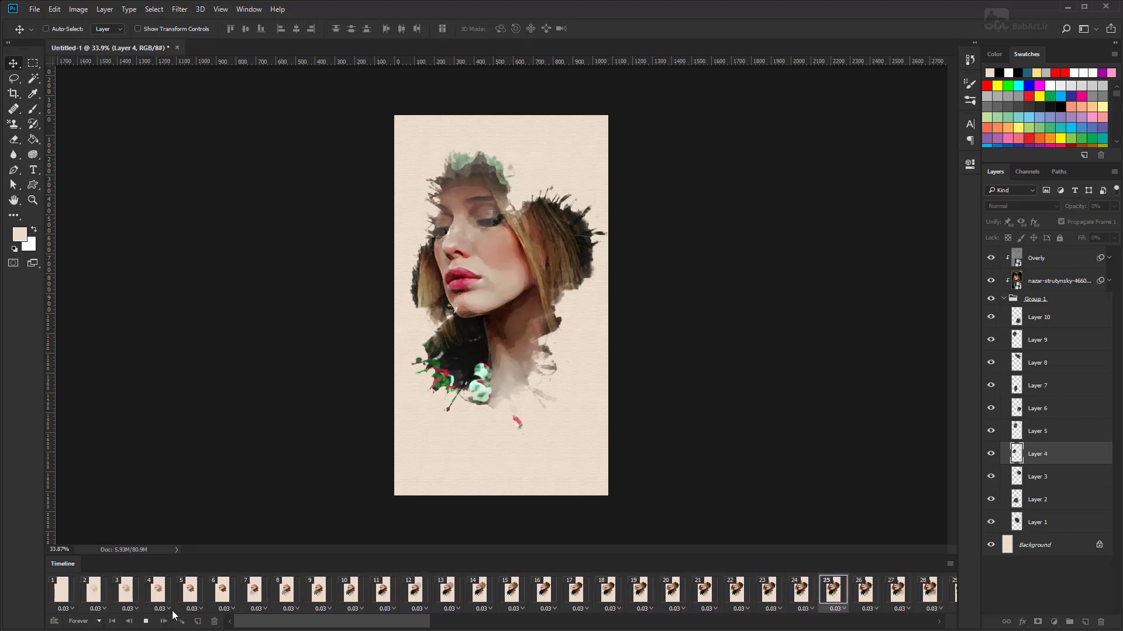
click(146, 621)
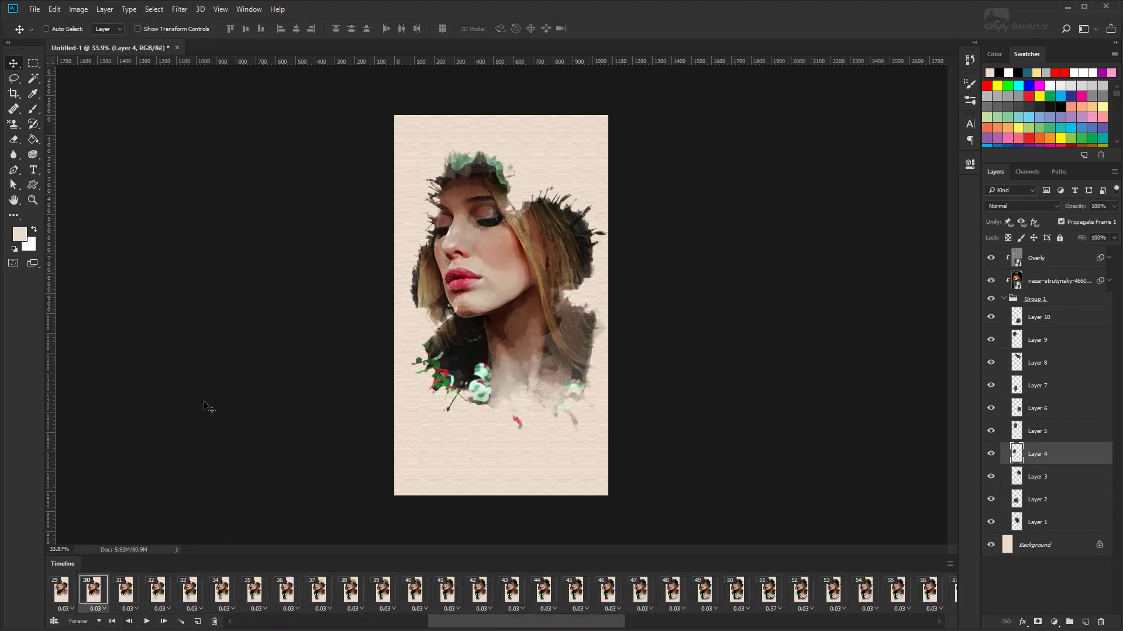
click(34, 10)
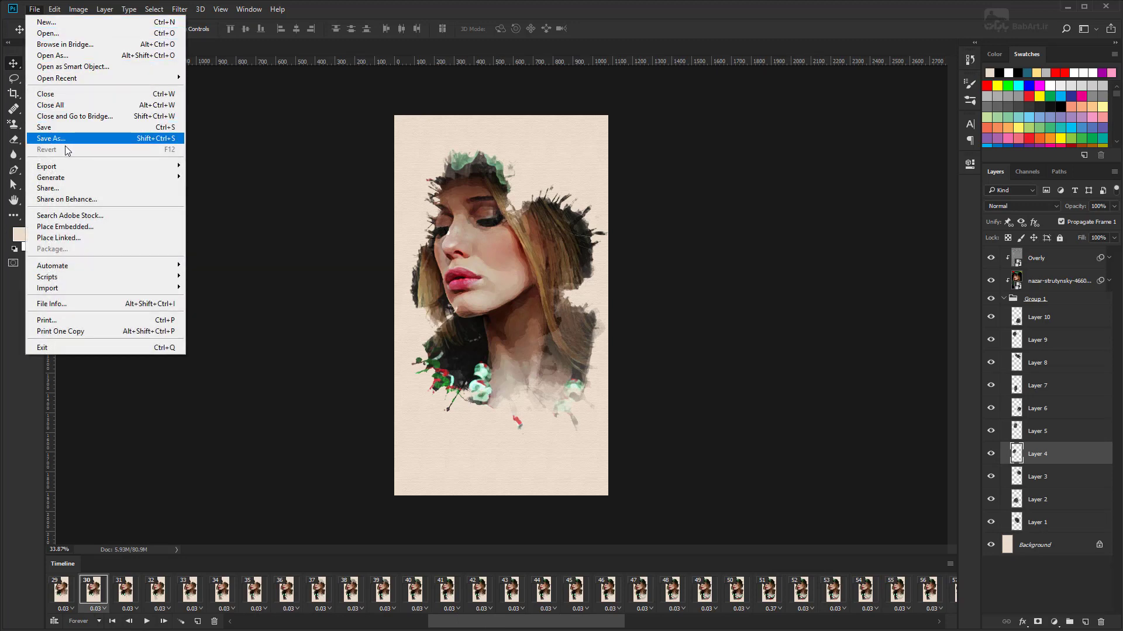
mouse_move(46, 166)
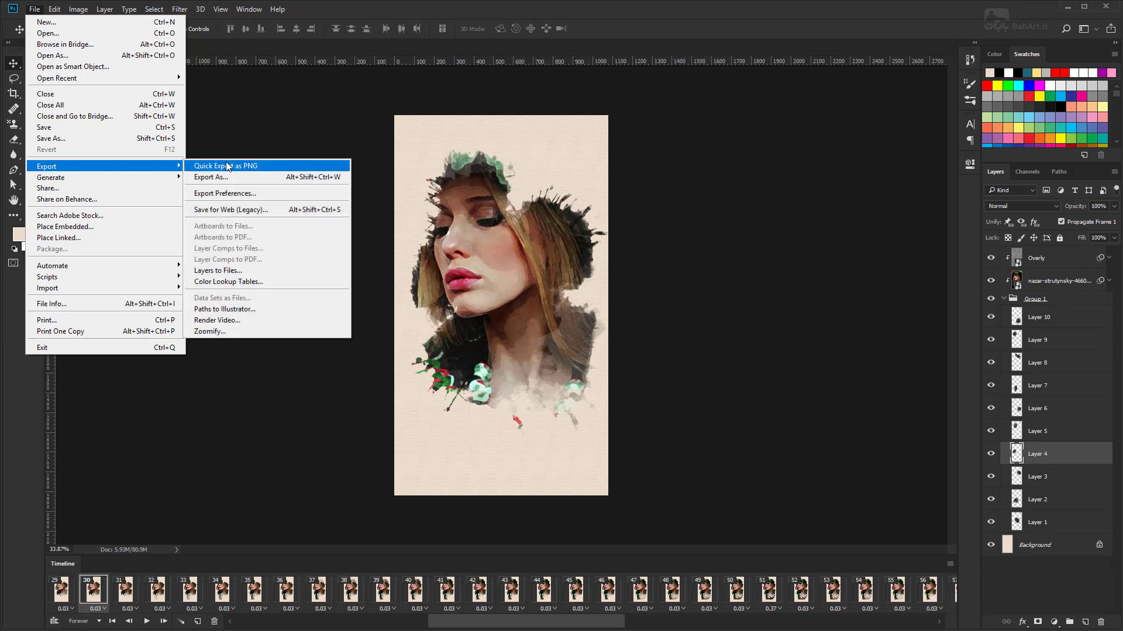
Open Save for Web (Legacy) and apply the GIF 128 Dithered preset
click(271, 210)
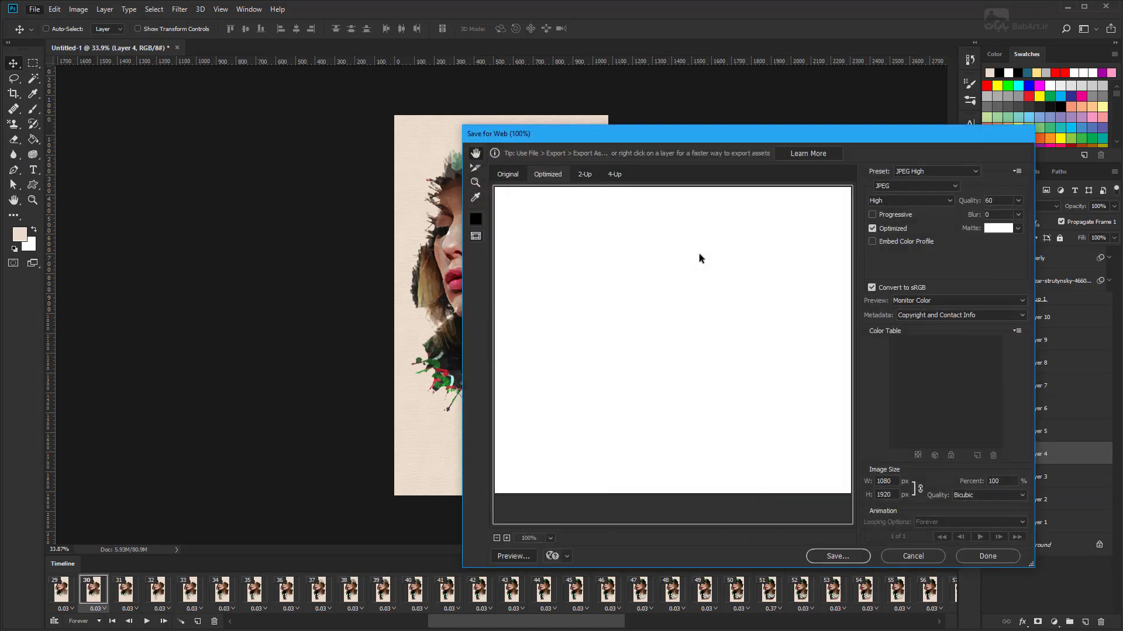
drag(806, 134, 643, 68)
click(767, 106)
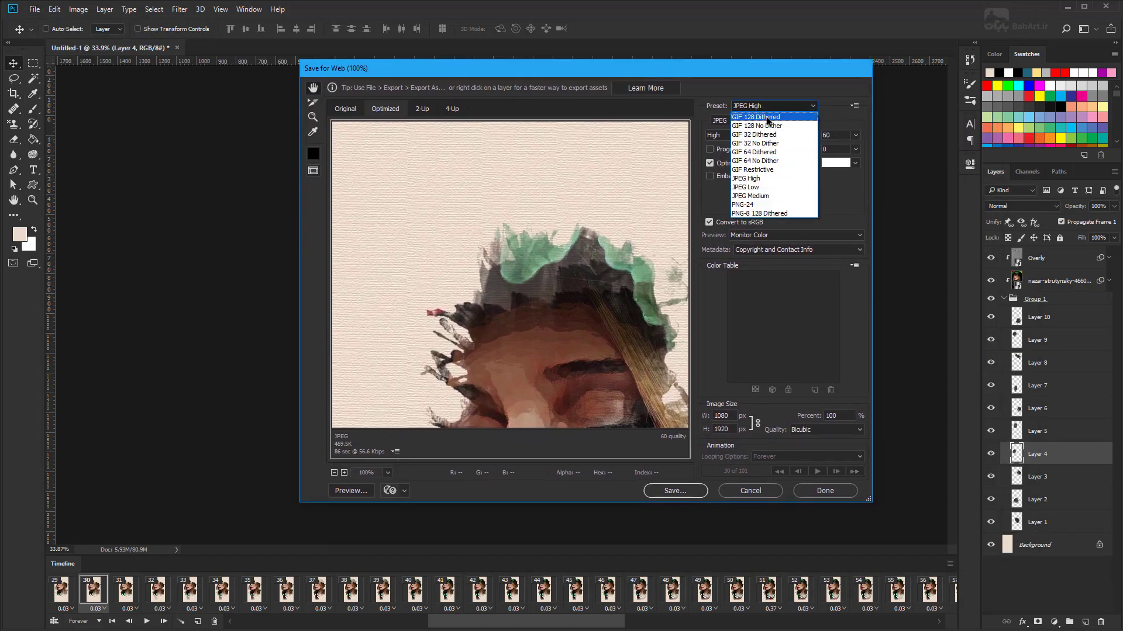
click(768, 118)
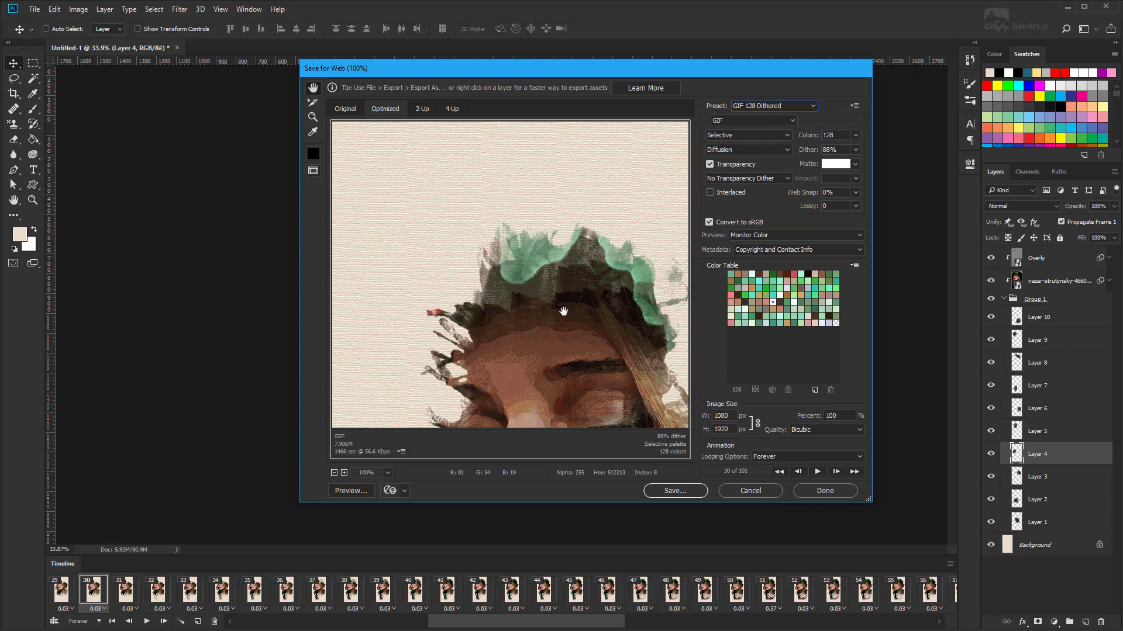
drag(609, 360, 567, 205)
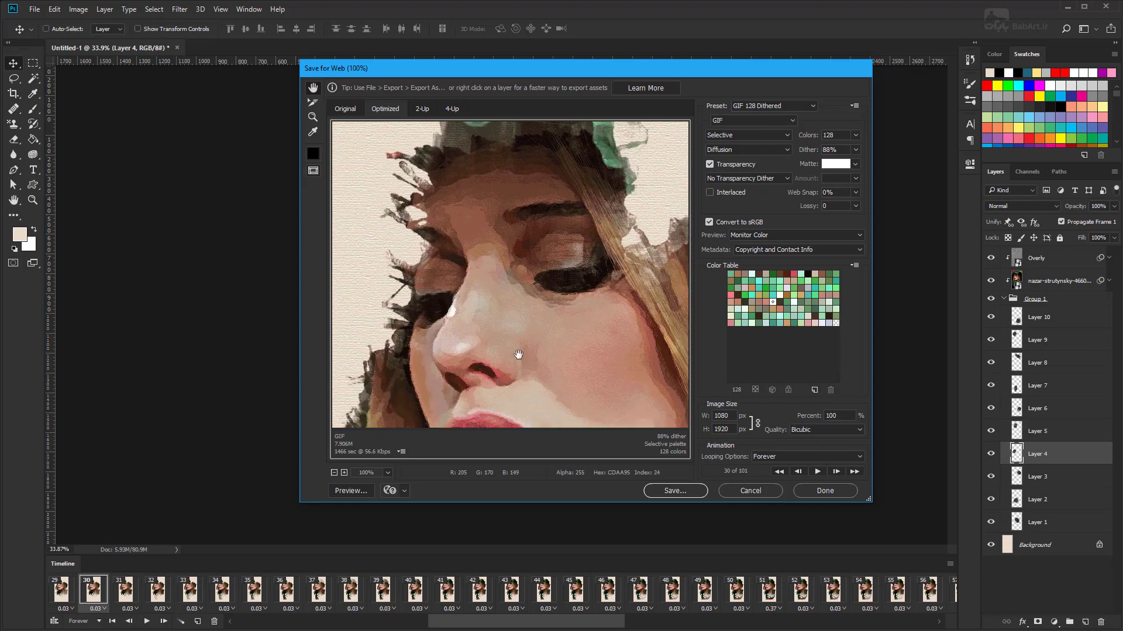
Save the optimized GIF to the Desktop as new.gif
click(675, 491)
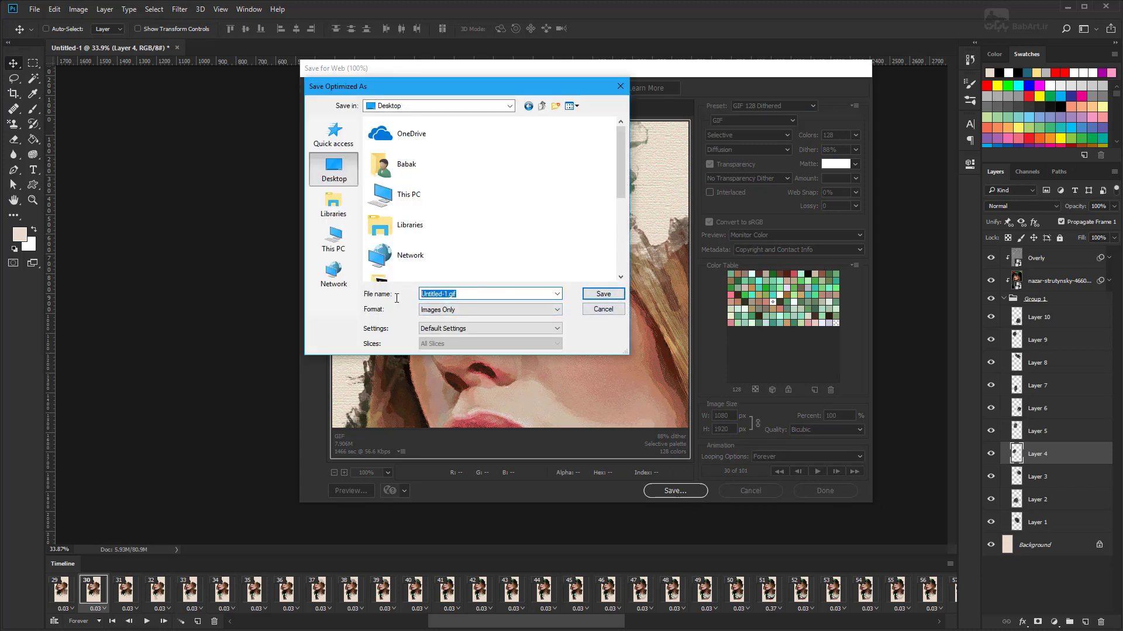
text(new)
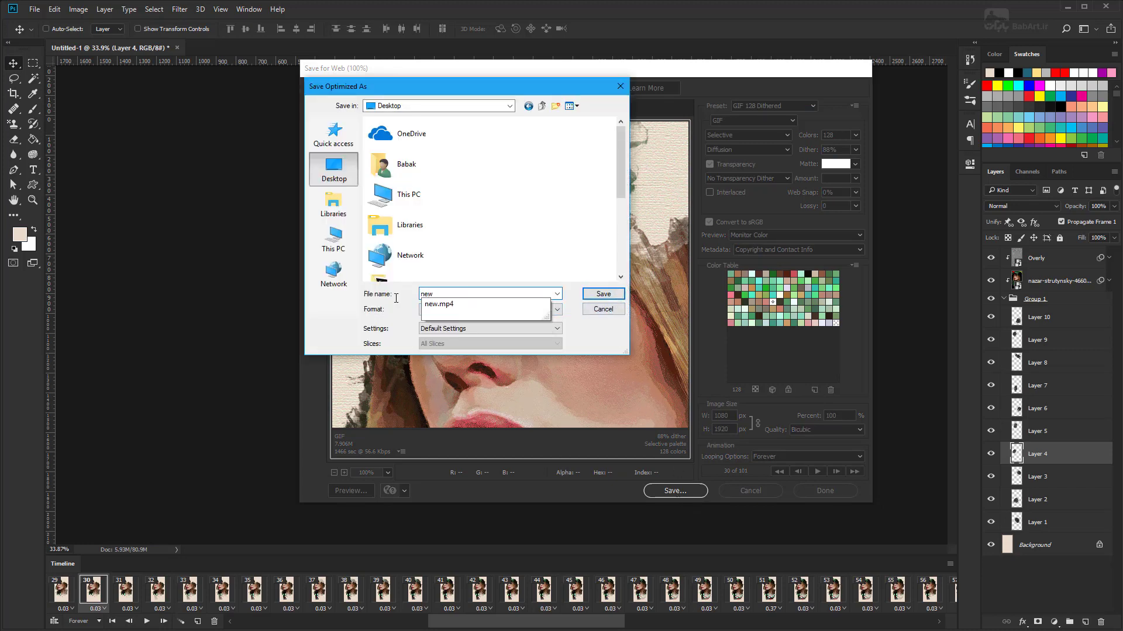
text(.gif)
click(592, 294)
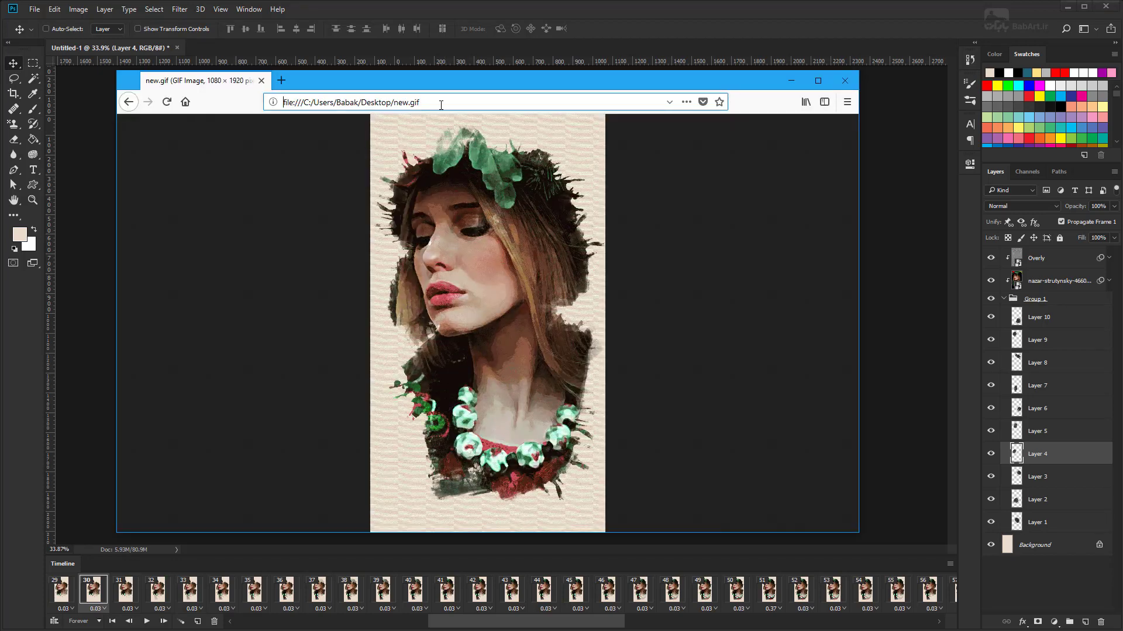
Adjust the Firefox window while new.gif plays as a looping animation
drag(419, 102, 399, 102)
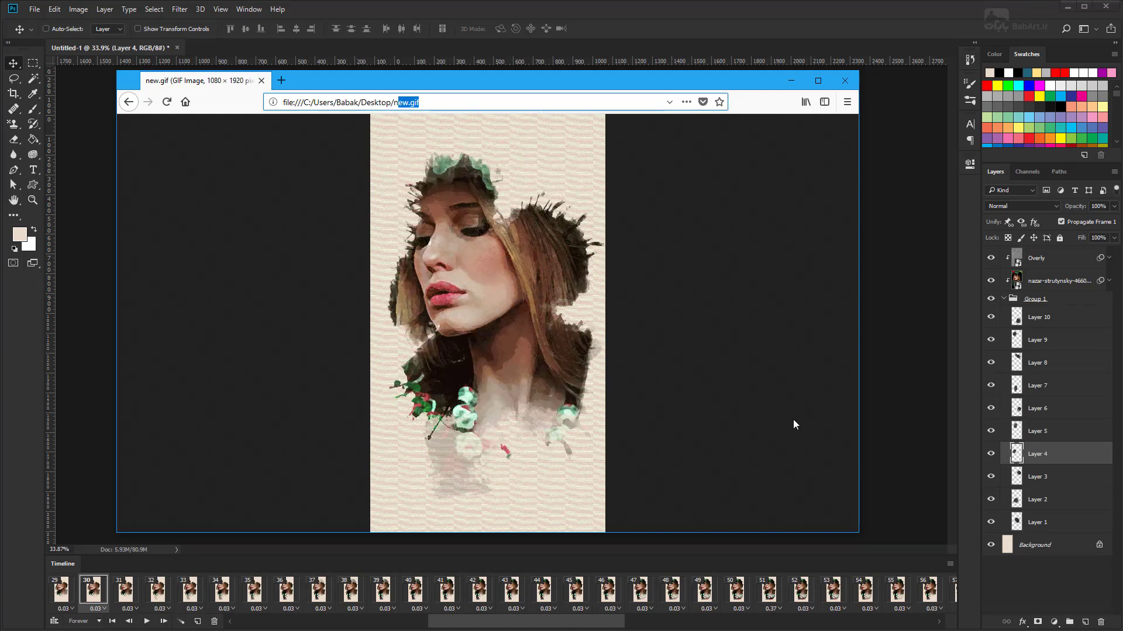
Close Firefox and Step Backward twice to restore the video timeline
click(843, 80)
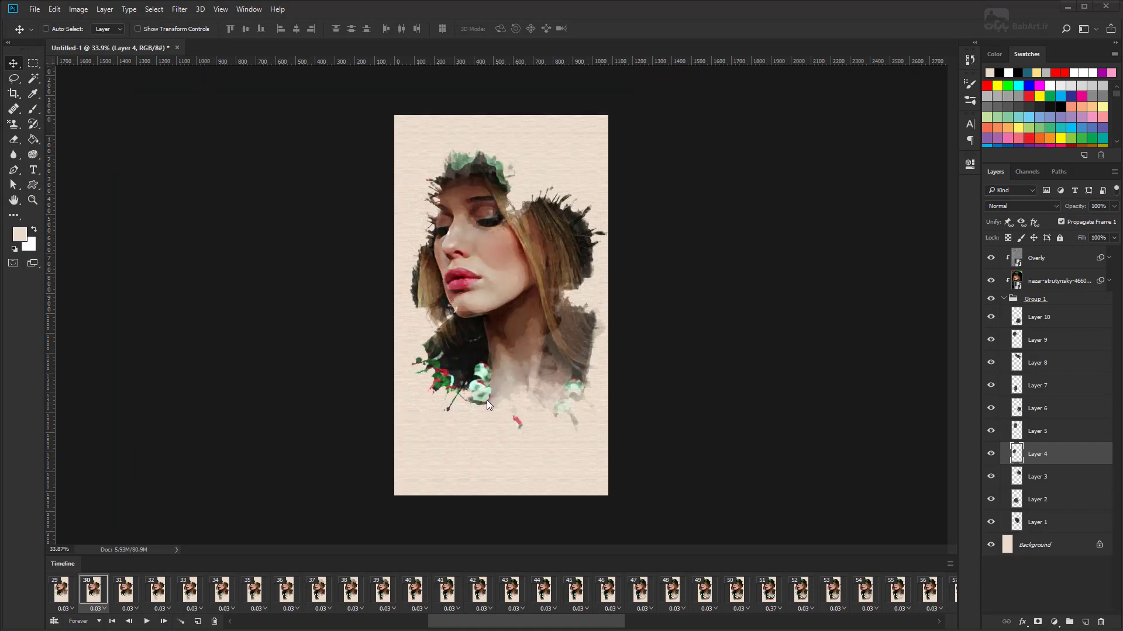
click(60, 10)
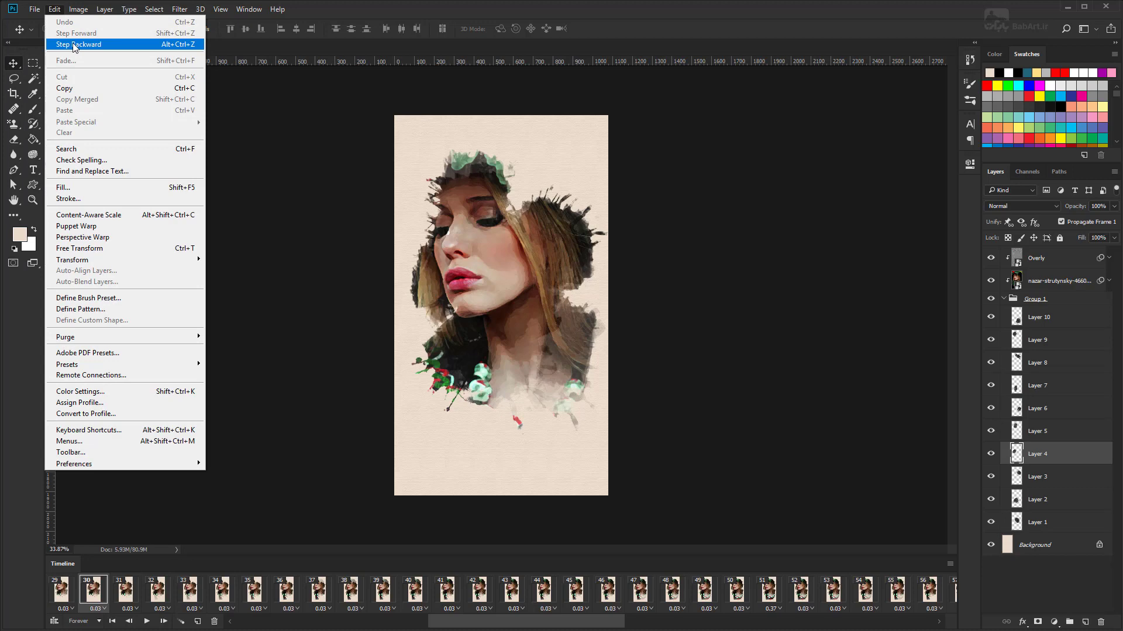
click(74, 45)
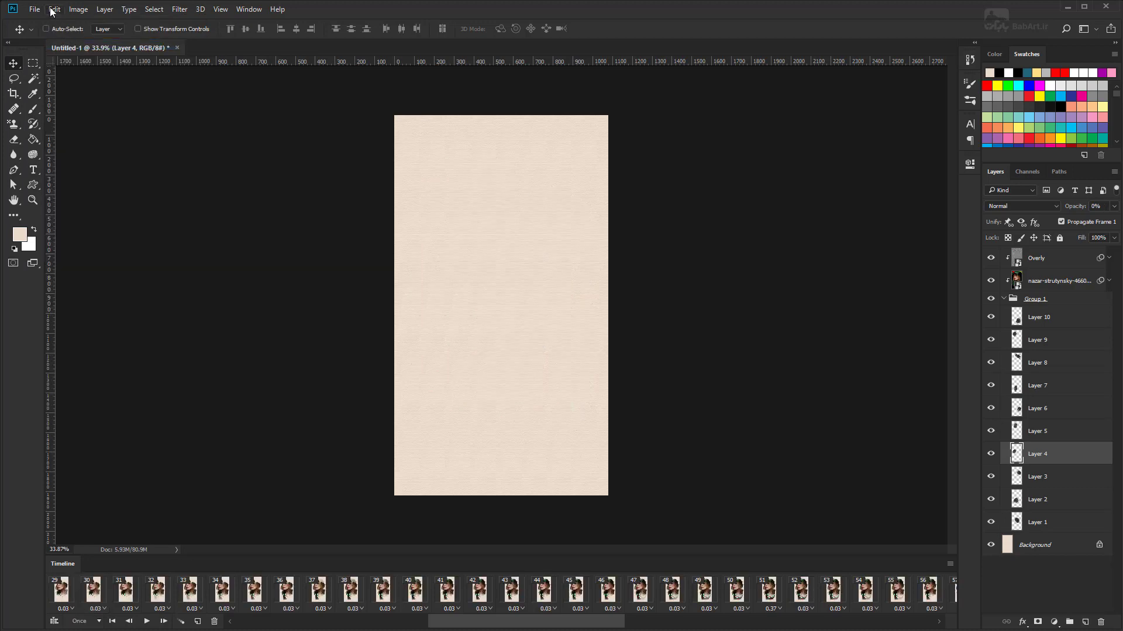
click(54, 9)
click(70, 45)
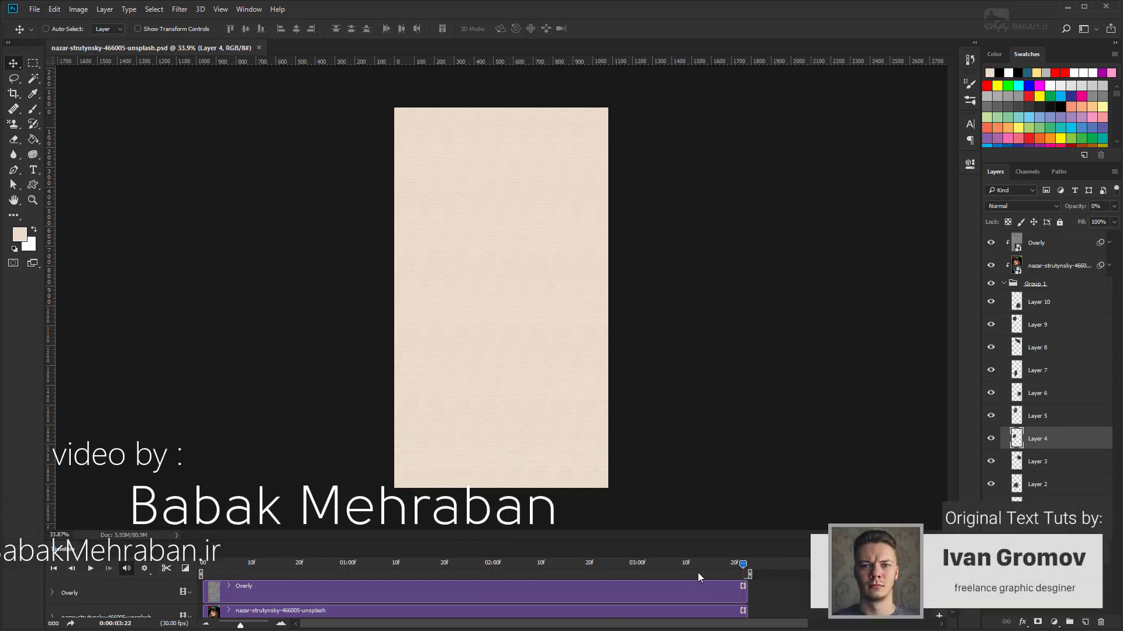
Collapse Group 1, return the playhead to 0:00:00:00, and save the PSD
click(1003, 287)
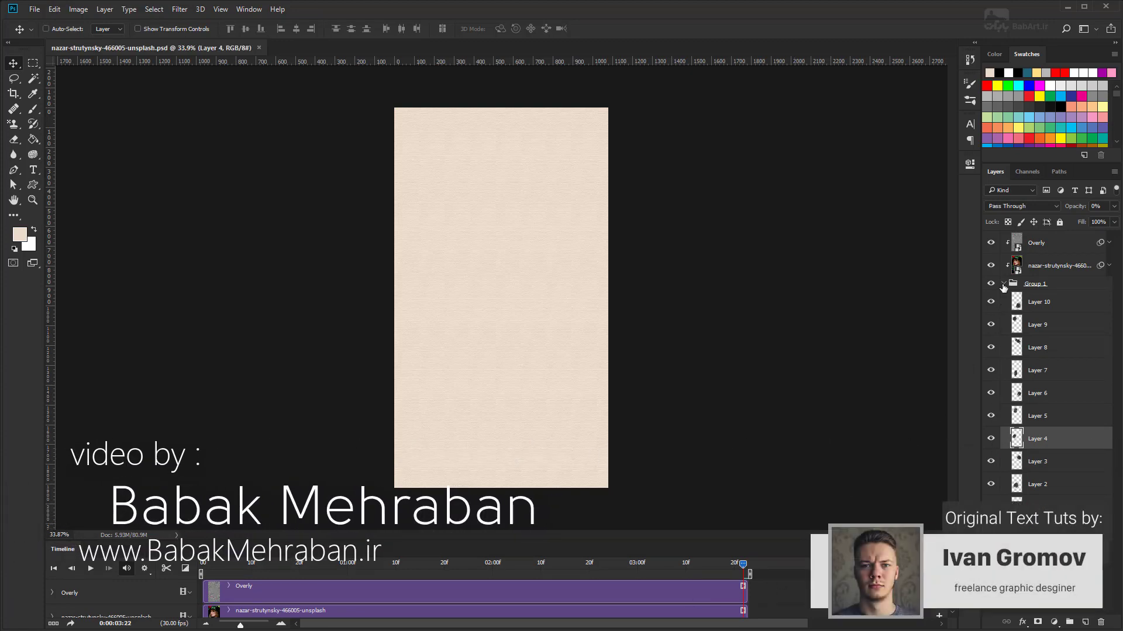
click(1003, 284)
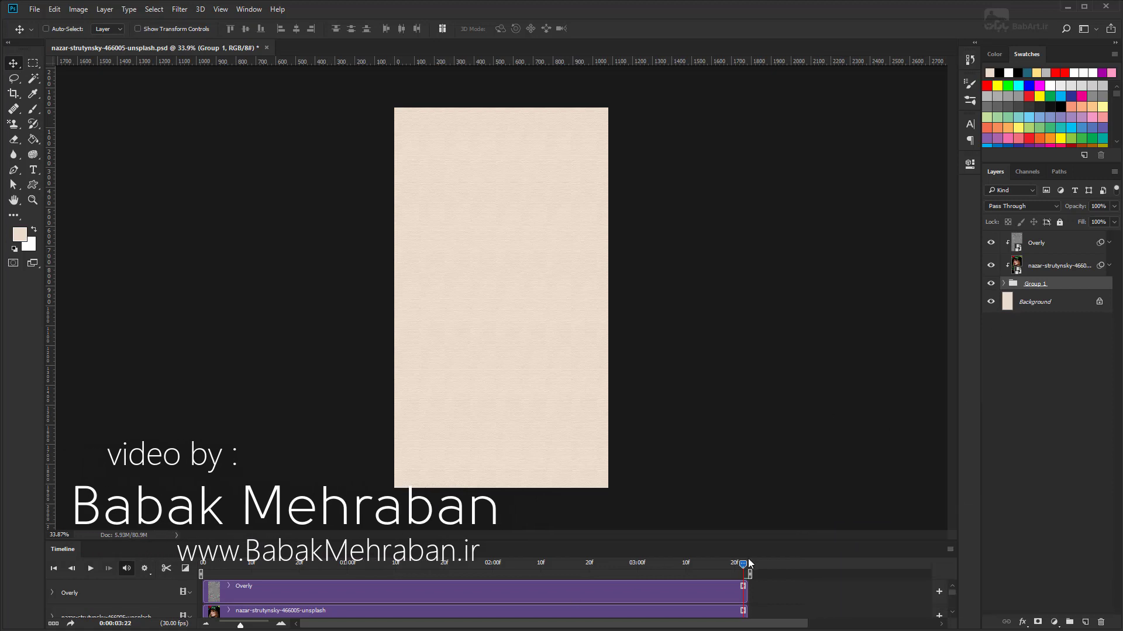
drag(742, 564, 146, 584)
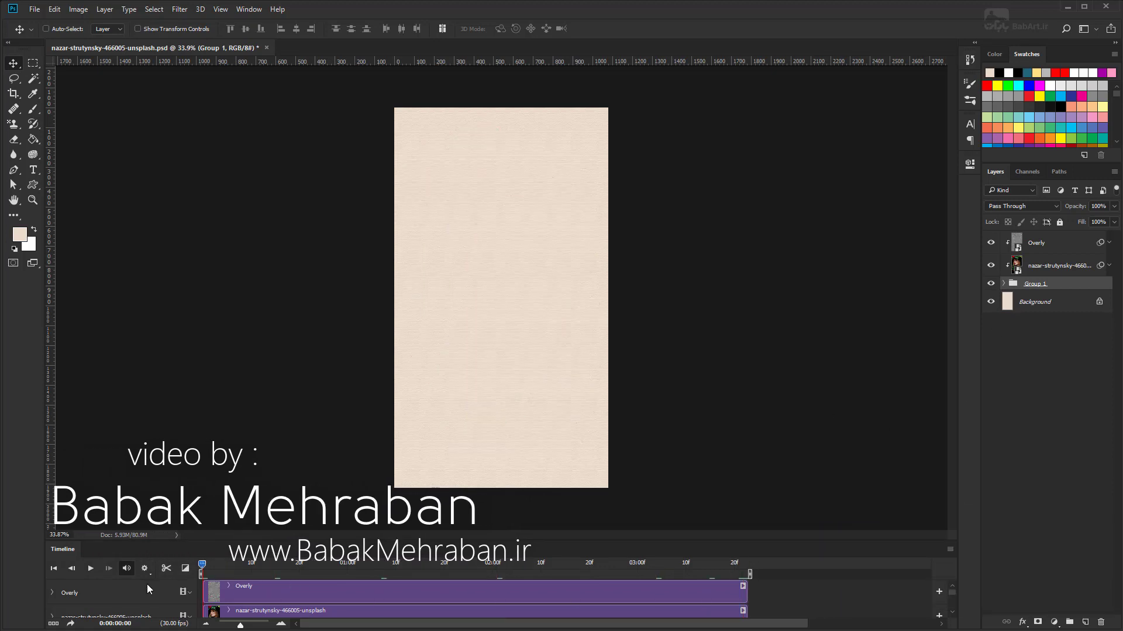
key(ctrl+s)
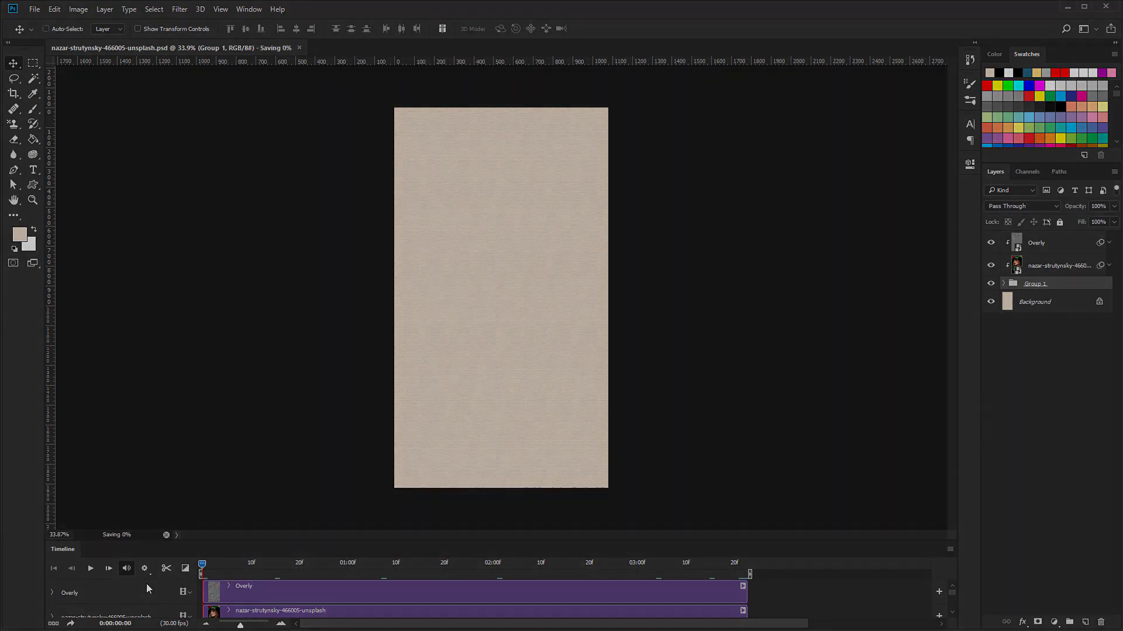